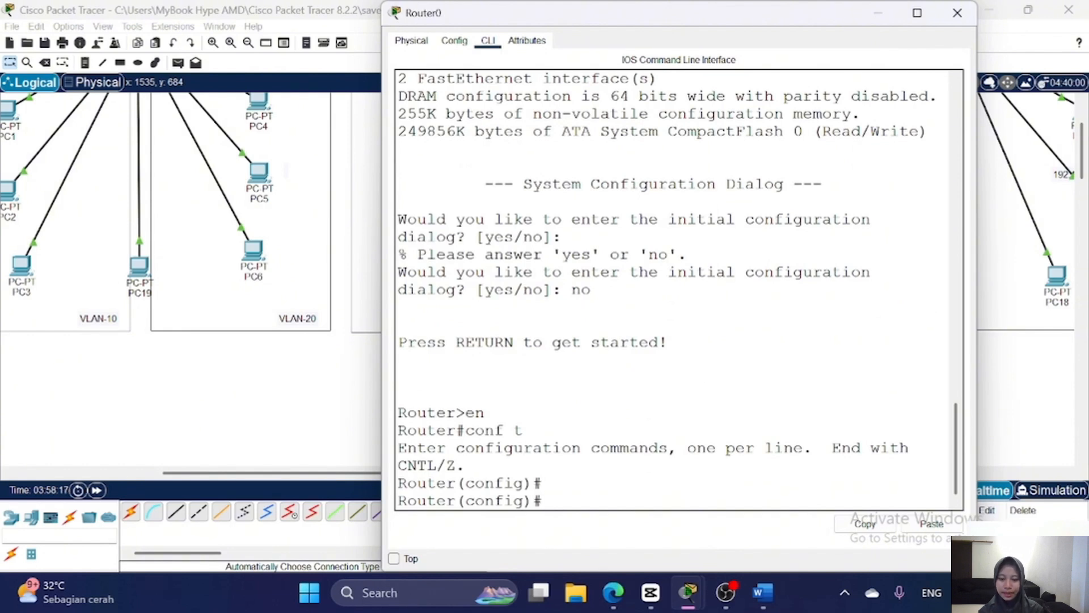
- Assign interface fa0/0 on Router0 the IP address 192.168.1.1 with subnet mask 255.255.255.0
type("int fa")
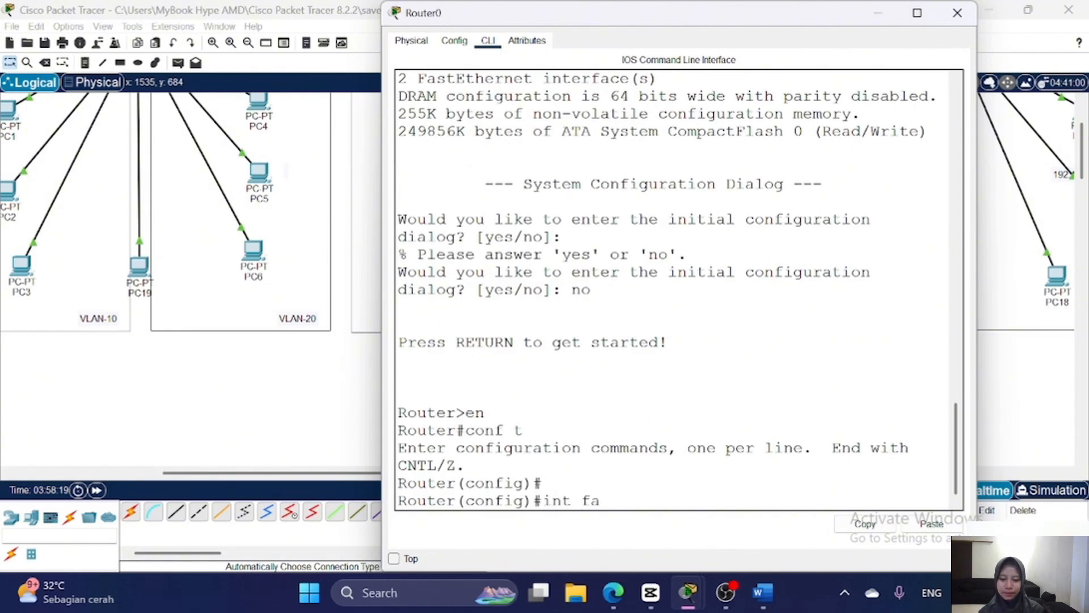
type("0/0")
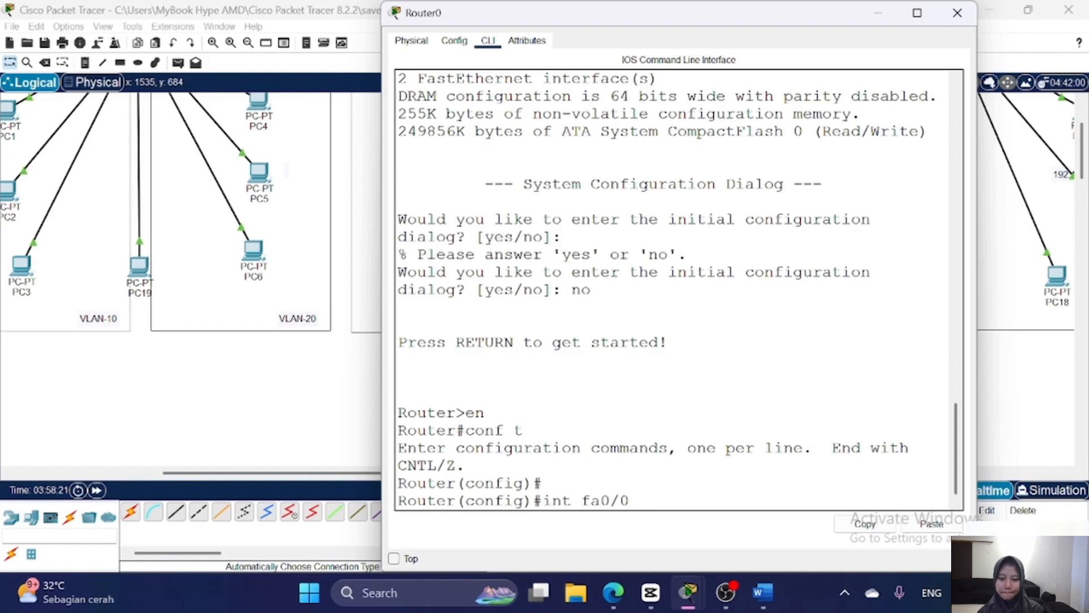
key("Return")
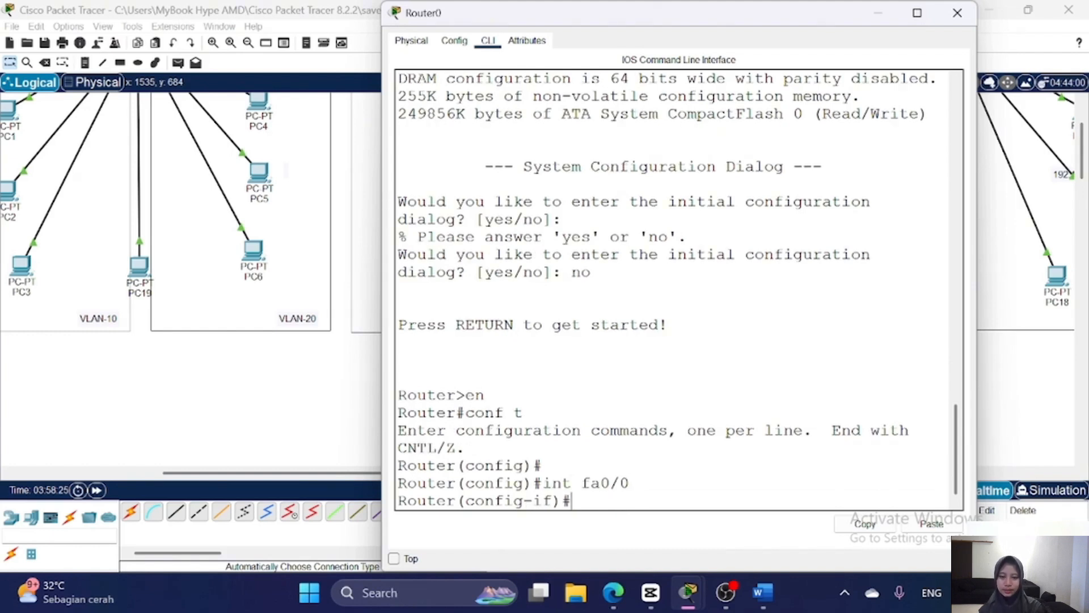
type("ip addr")
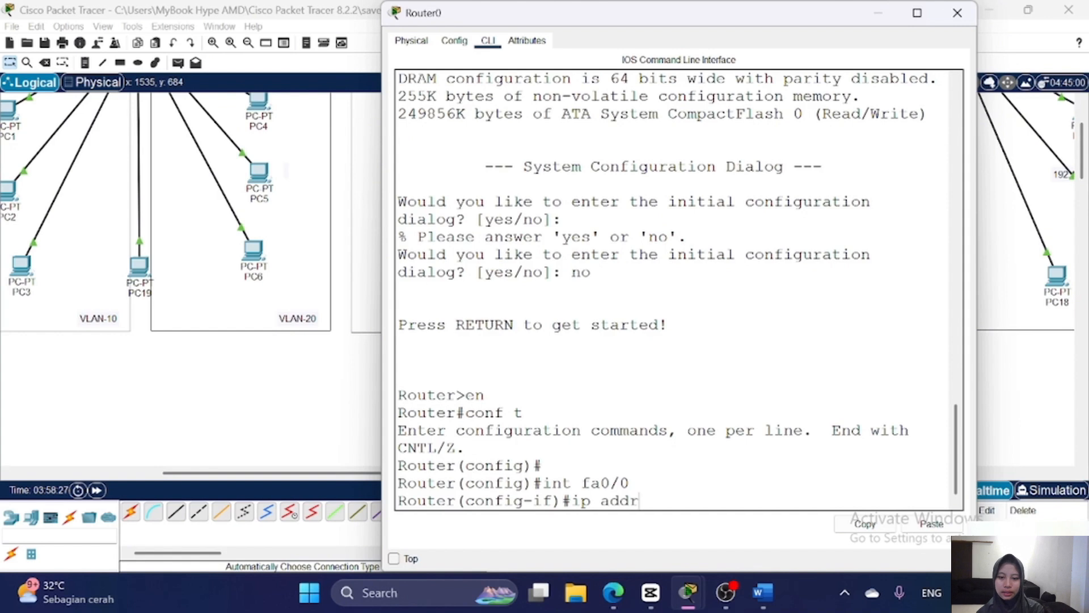
type(" 192.168")
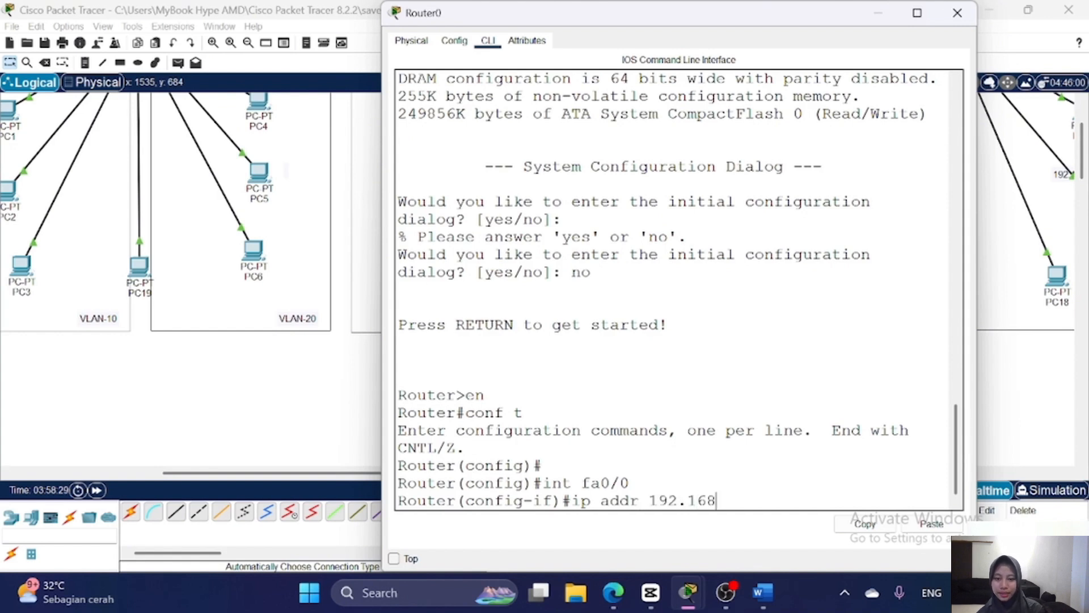
type(".1.1 ")
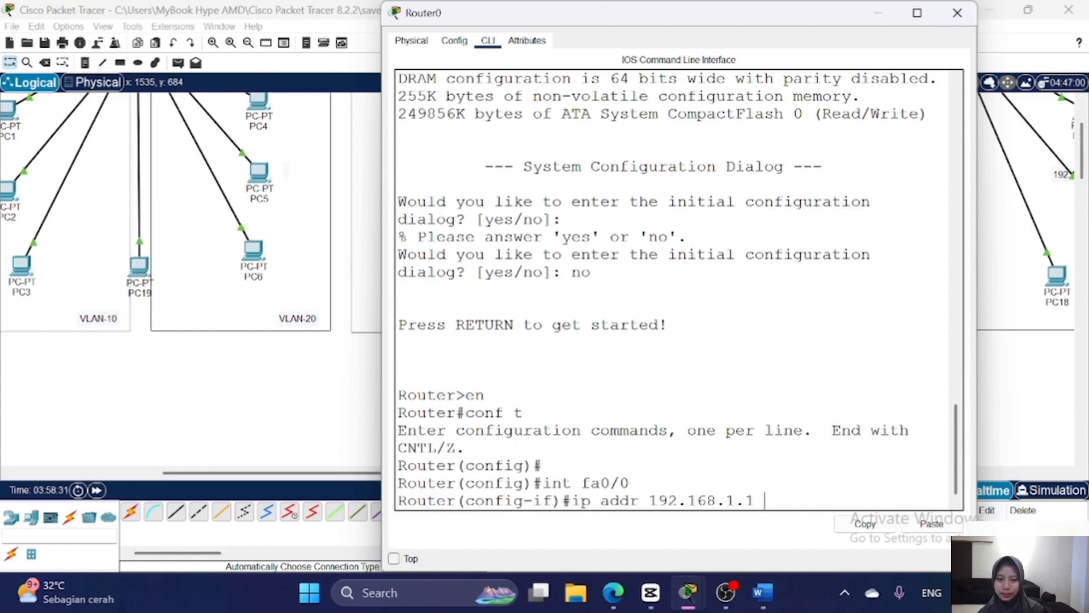
type("255.2")
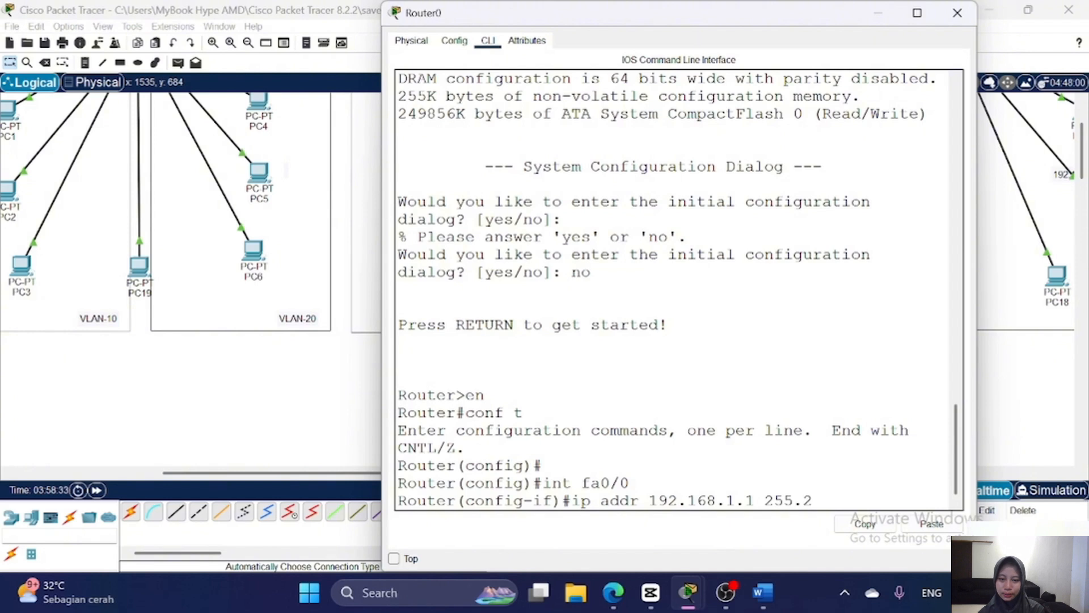
type("55.255")
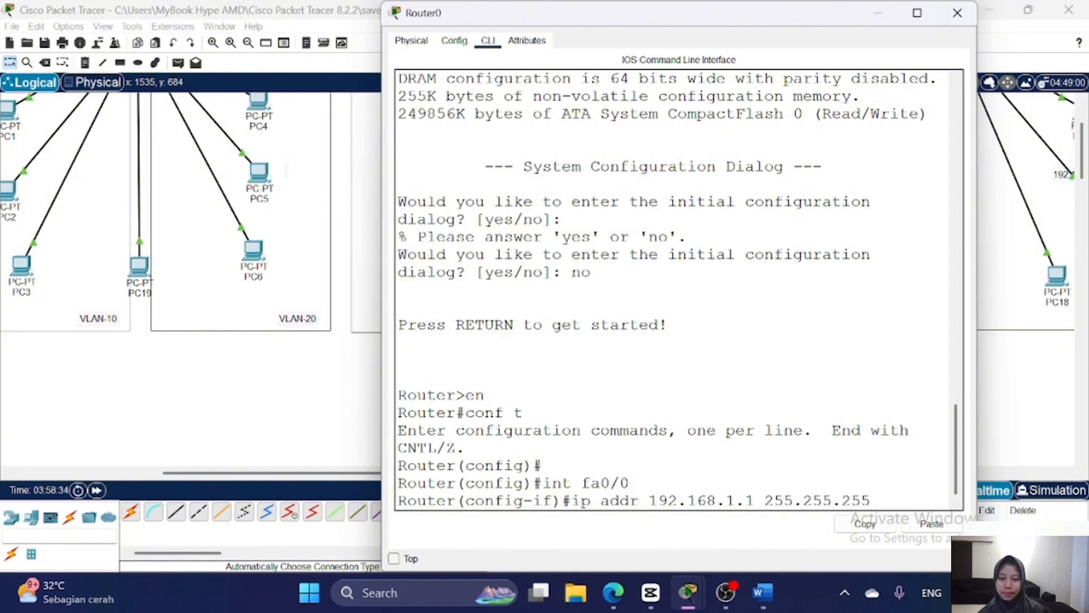
type(".0")
key("Return")
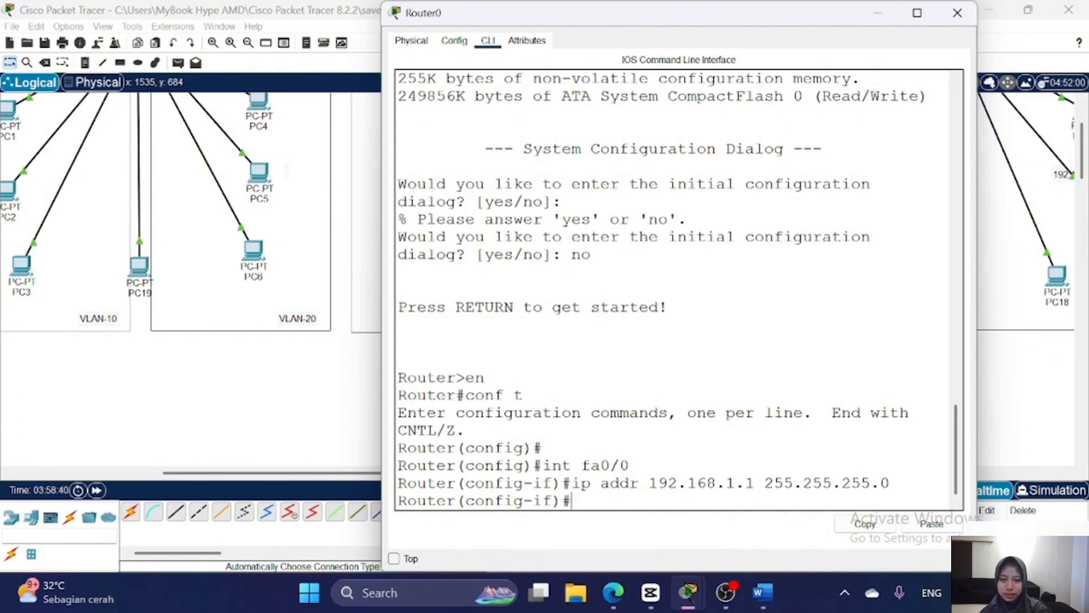
- Enable interface fa0/0 with the no shutdown command
type("no shutdown")
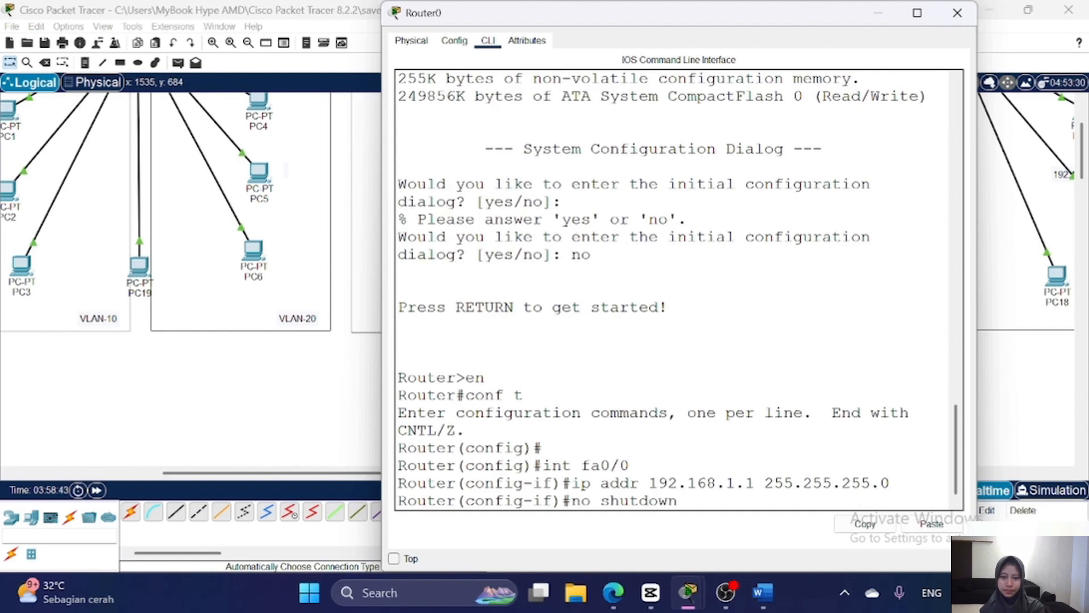
key("Return")
key("Return")
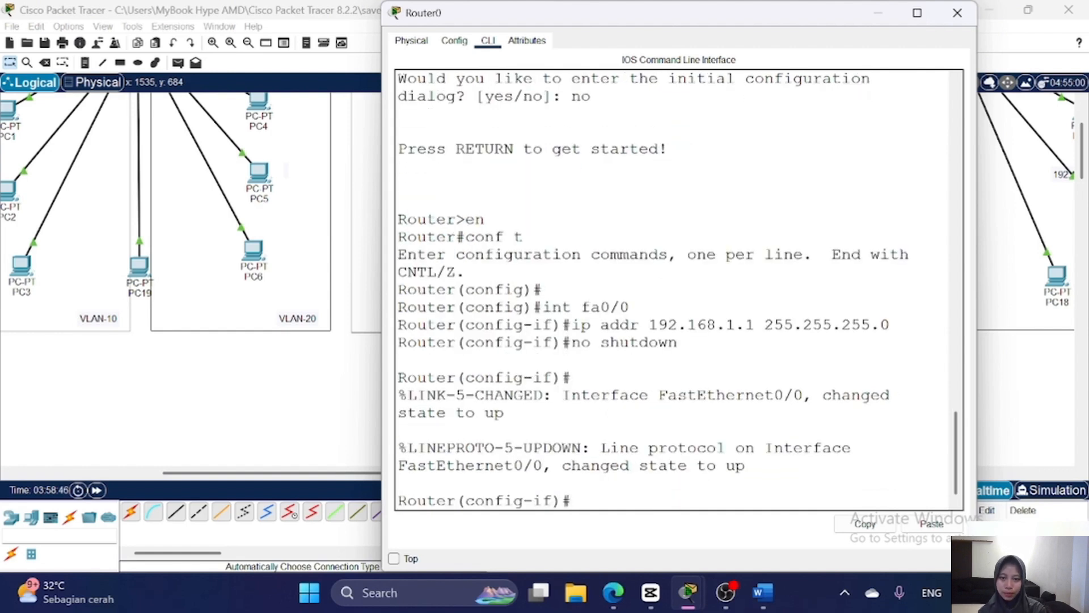
- Check the address and status of fa0/0 with do show ip int brief
type("do sho")
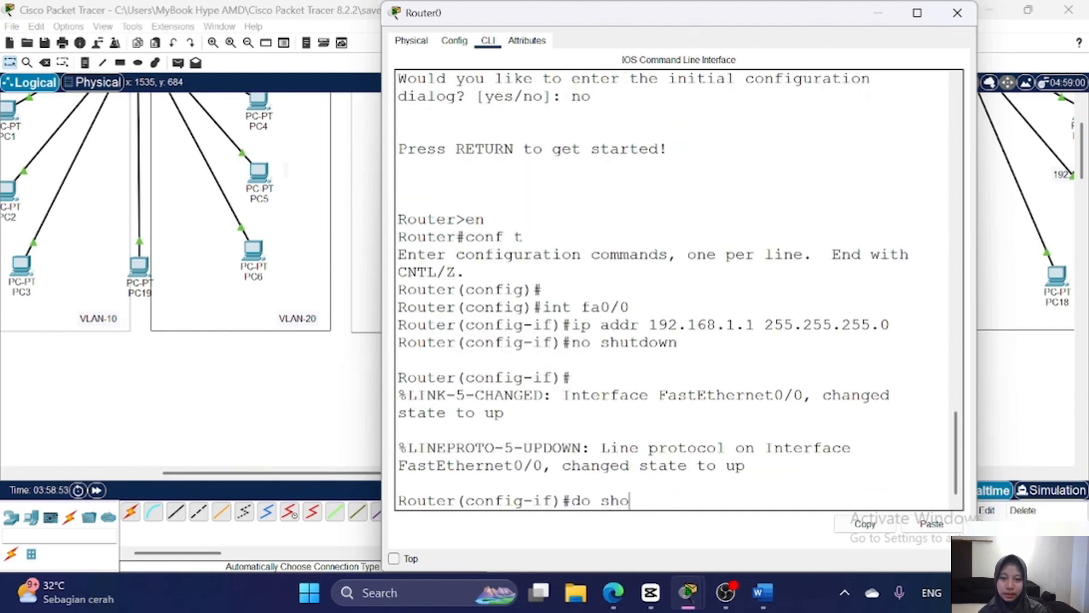
type("w ip int ")
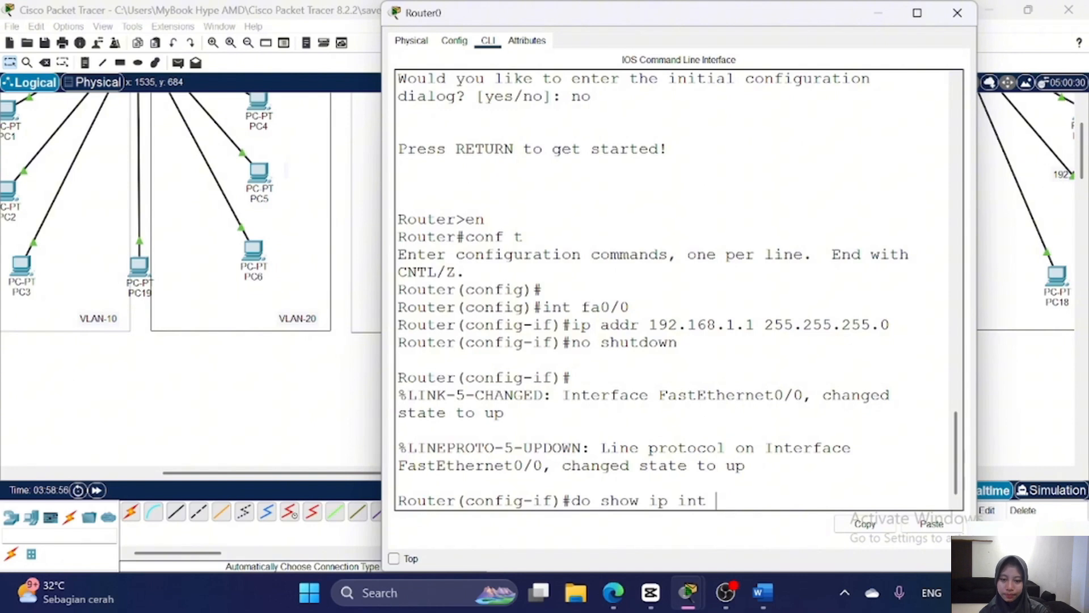
type("brief")
key("Return")
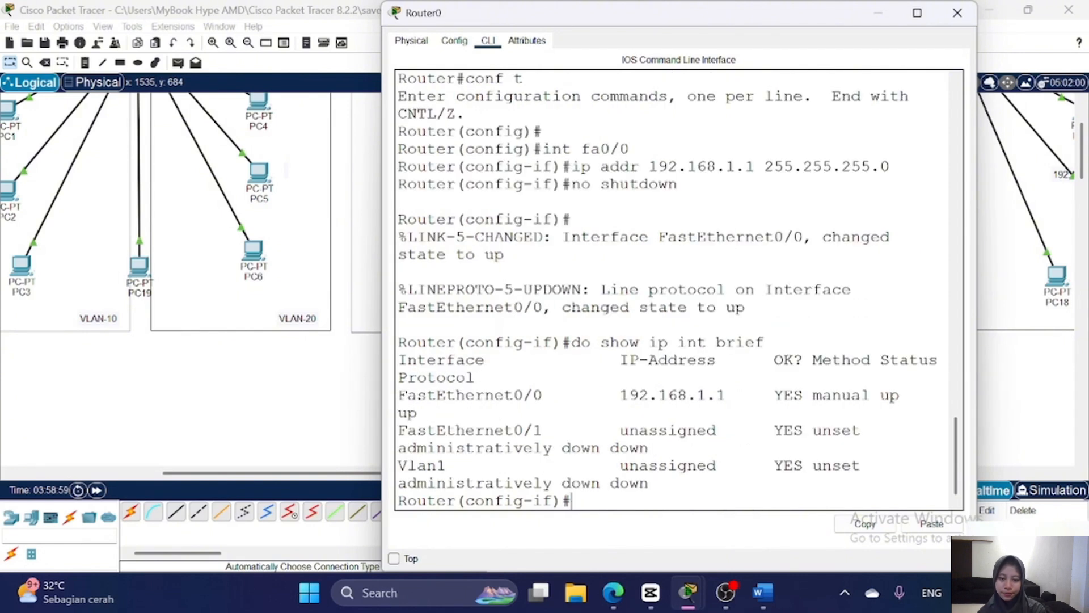
left_click_drag(621, 395, 725, 395)
key("Return")
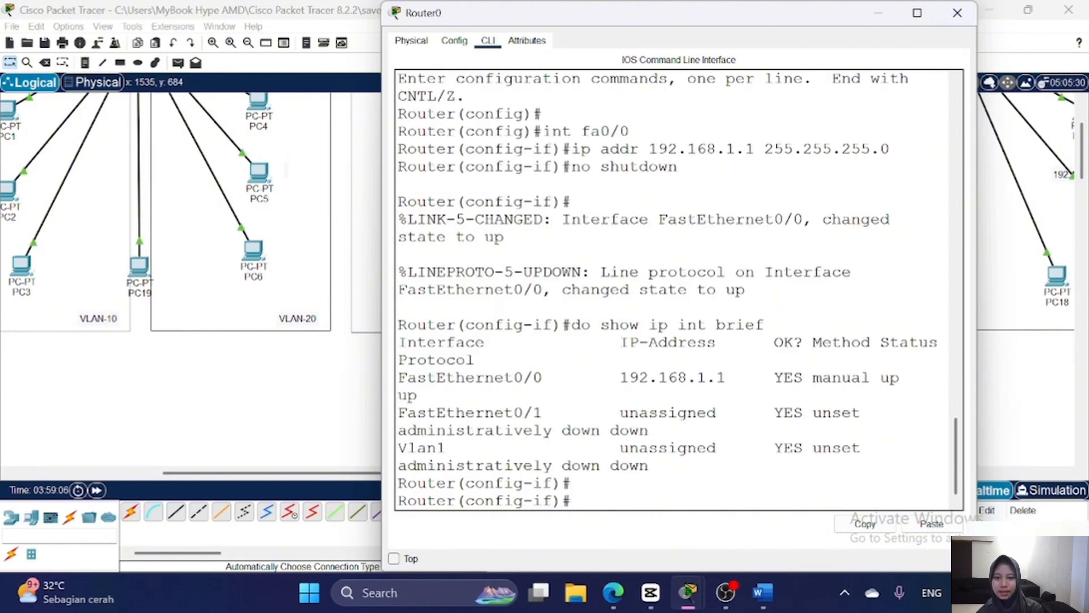
- Leave the fa0/0 configuration and create subinterface fa0/0.10
type("ex")
key("Return")
key("Return")
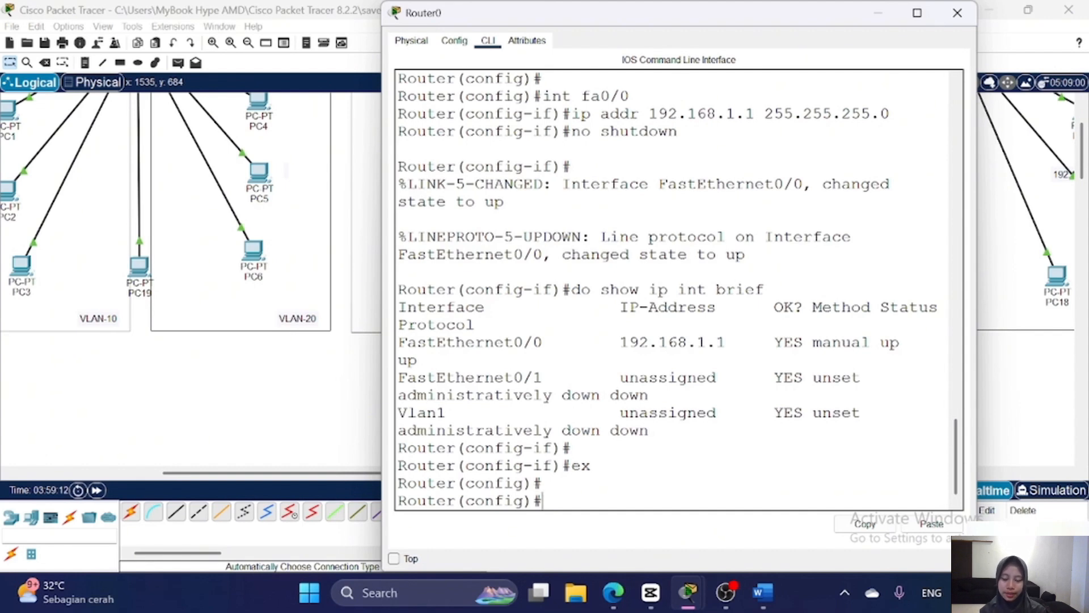
type("int fa0.")
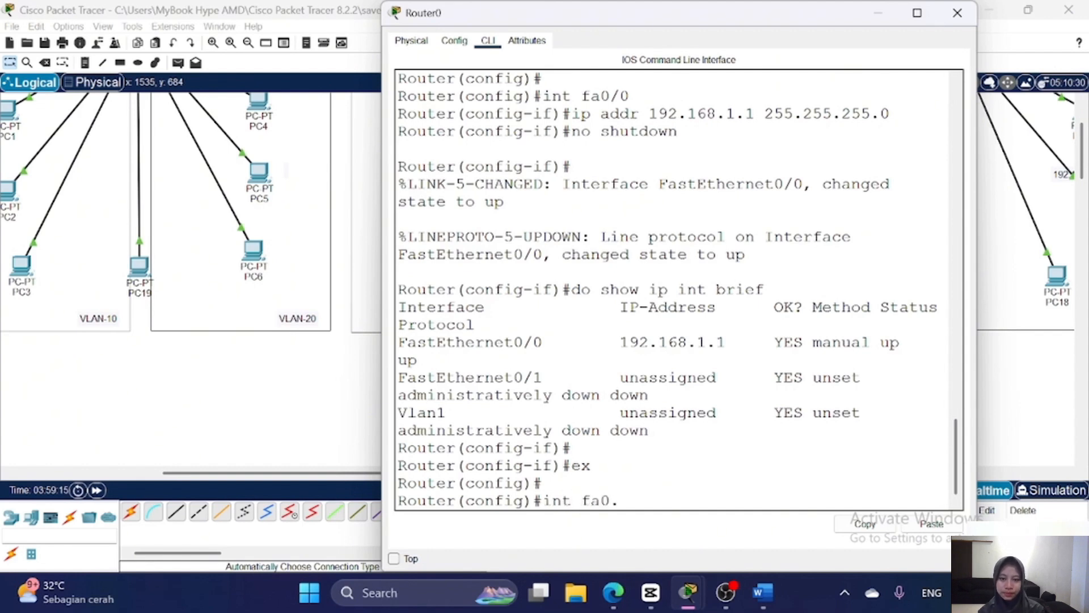
type("/0")
type("10")
key("Return")
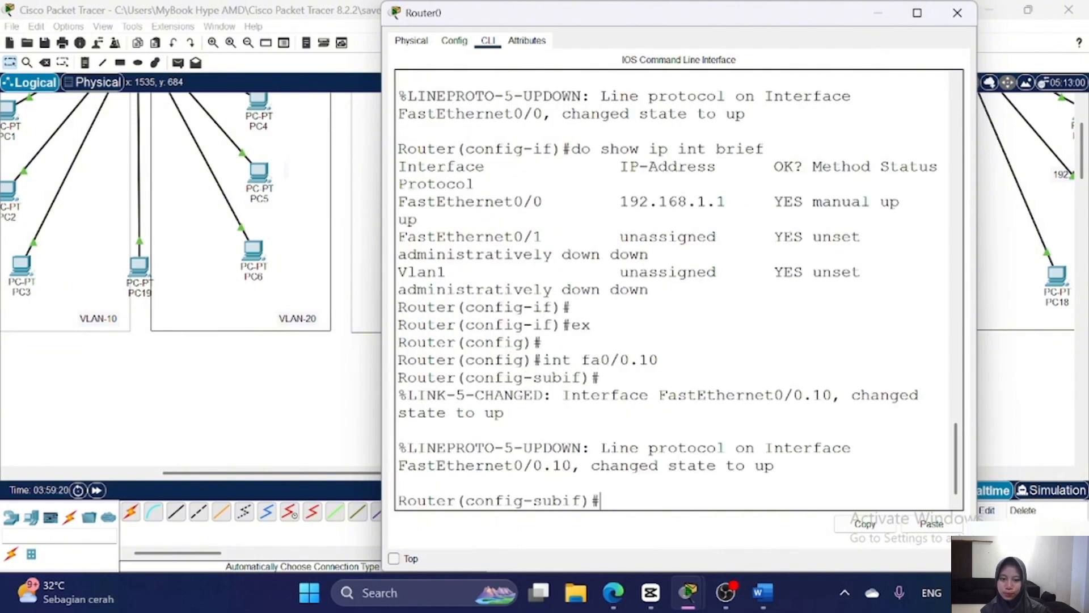
key("Return")
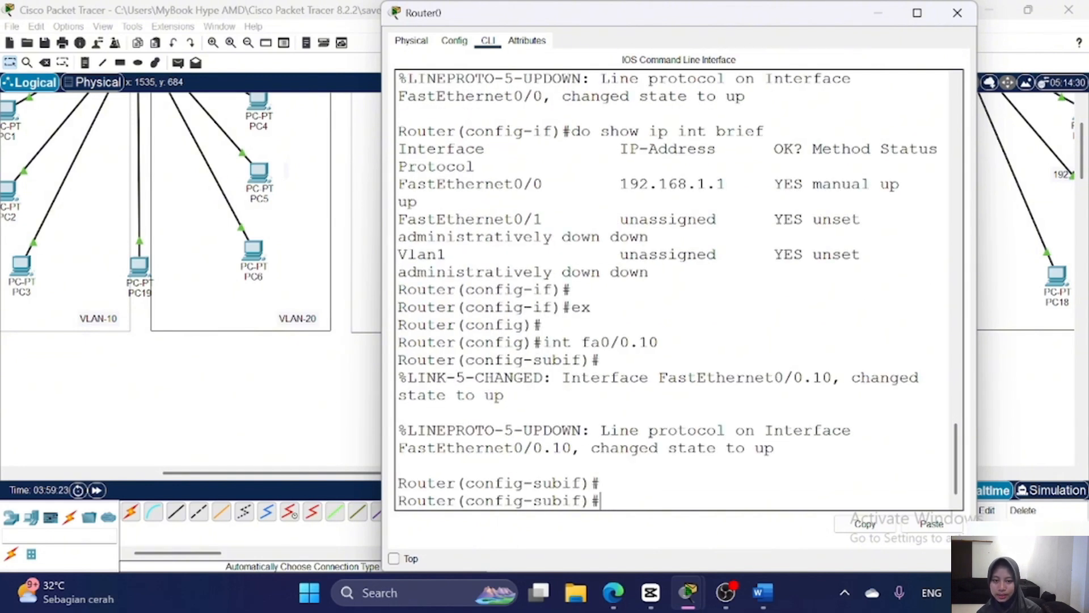
- Set the encapsulation of subinterface fa0/0.10 to dot1Q with VLAN ID 10
type("encapsulatio")
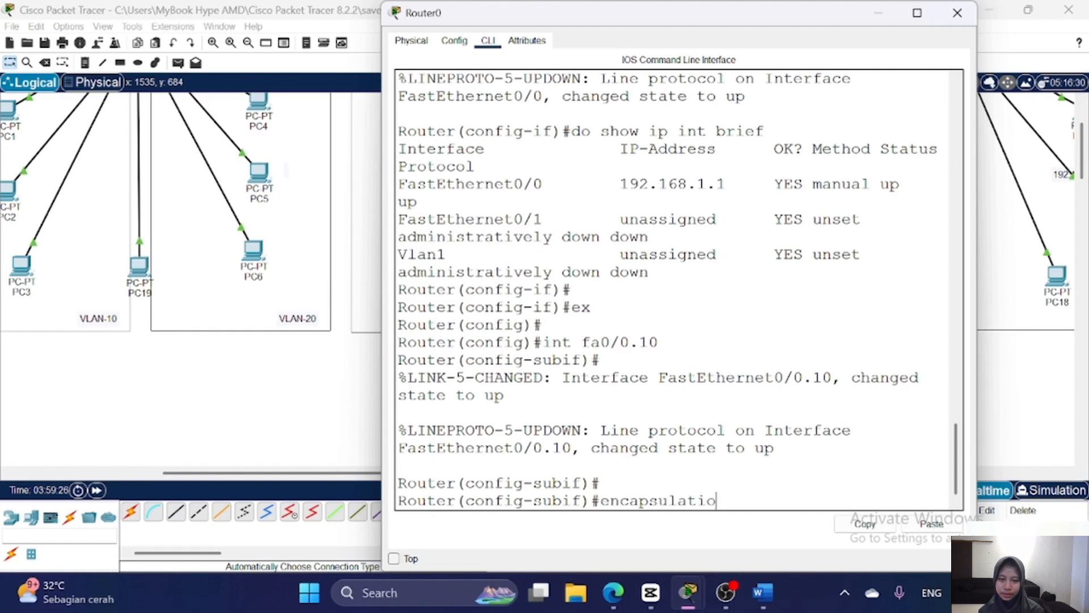
type("n do")
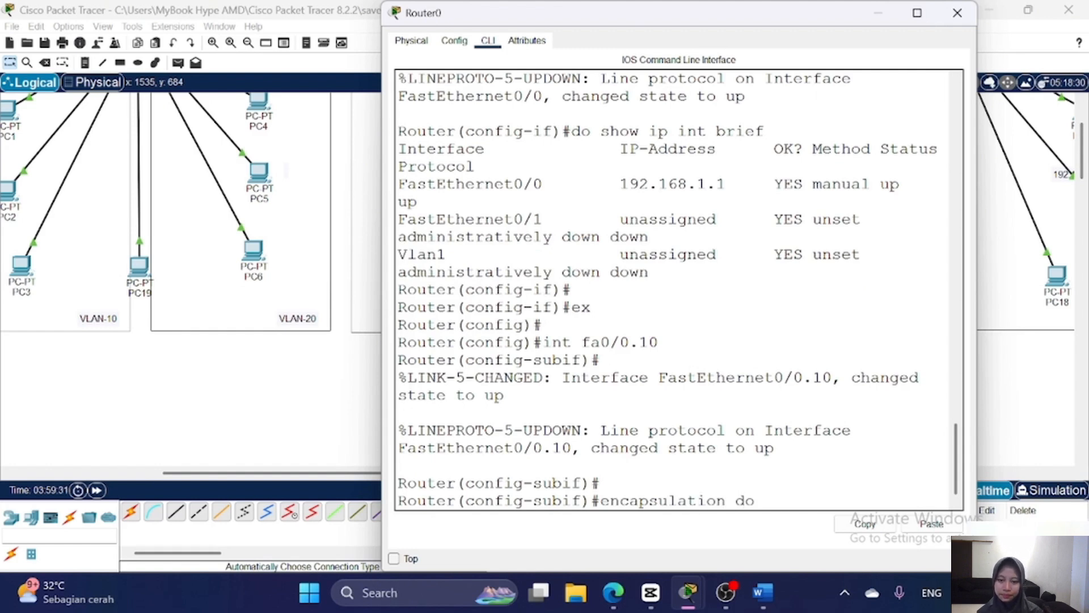
type("t1Q 10")
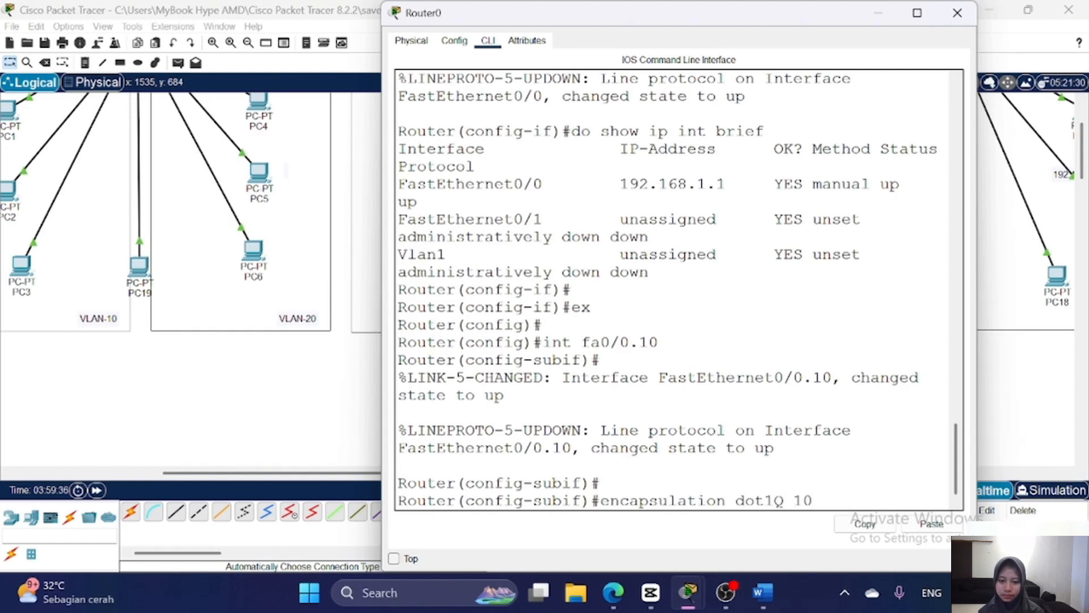
key("Return")
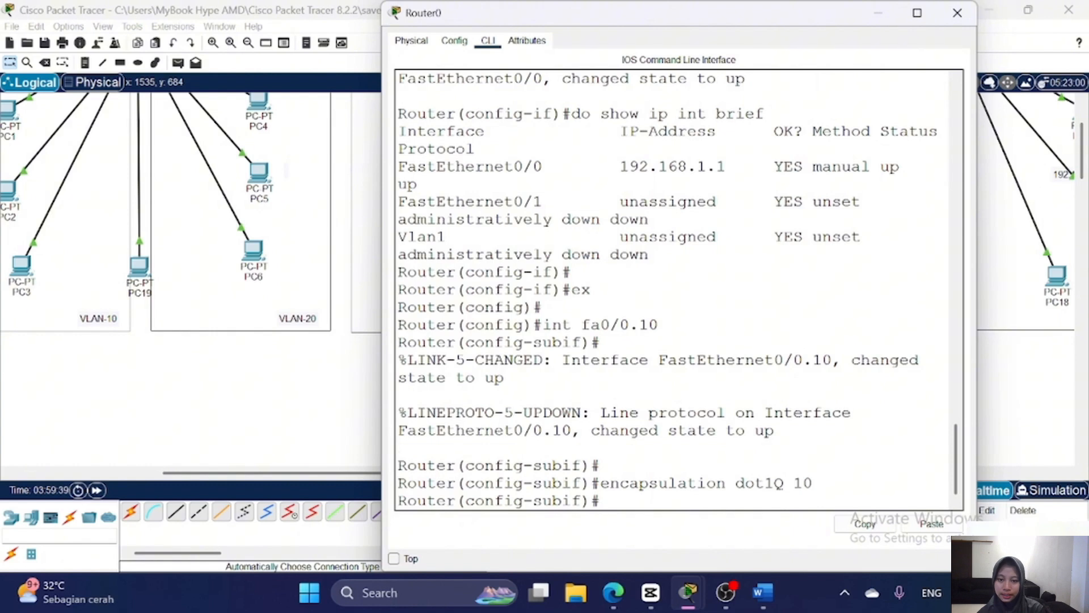
- Assign subinterface fa0/0.10 the IP address 192.168.10.1 with subnet mask 255.255.255.0
type("ip addr")
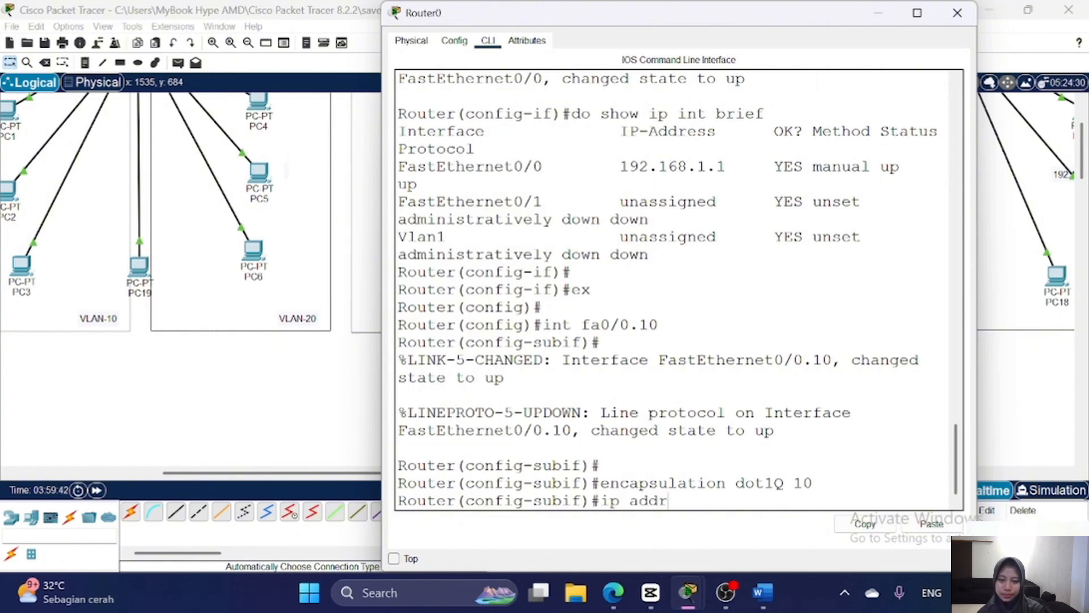
type(" 192.168.10")
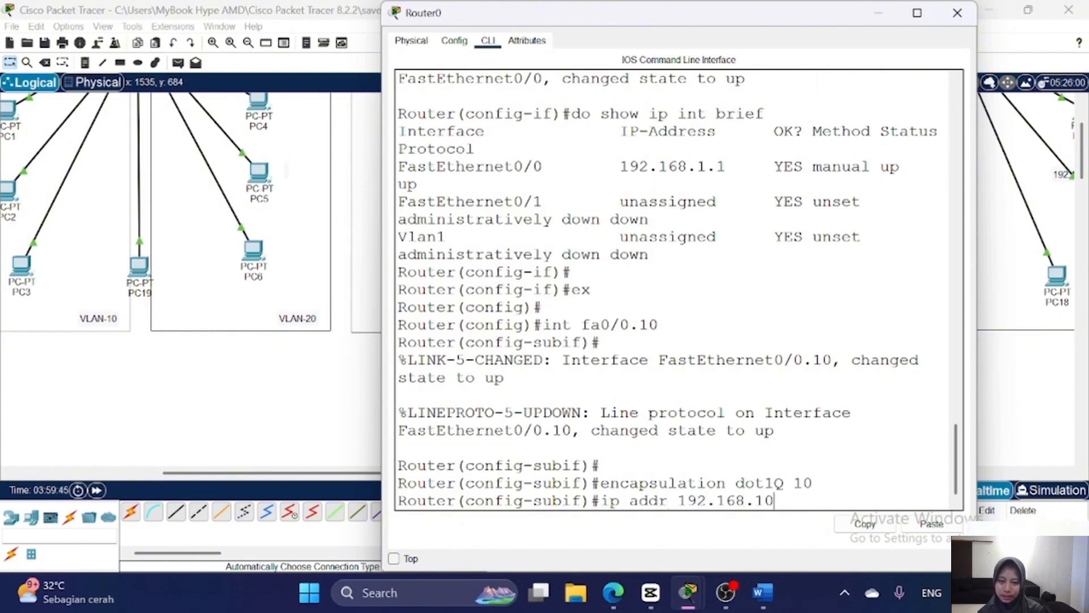
type(".1 255.2")
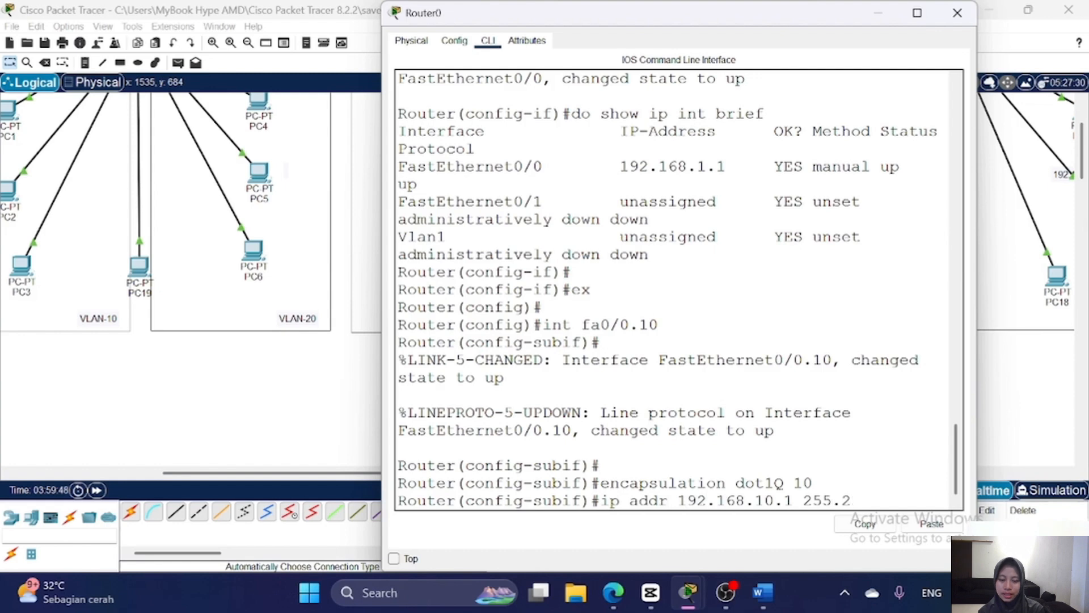
type("55.255.0")
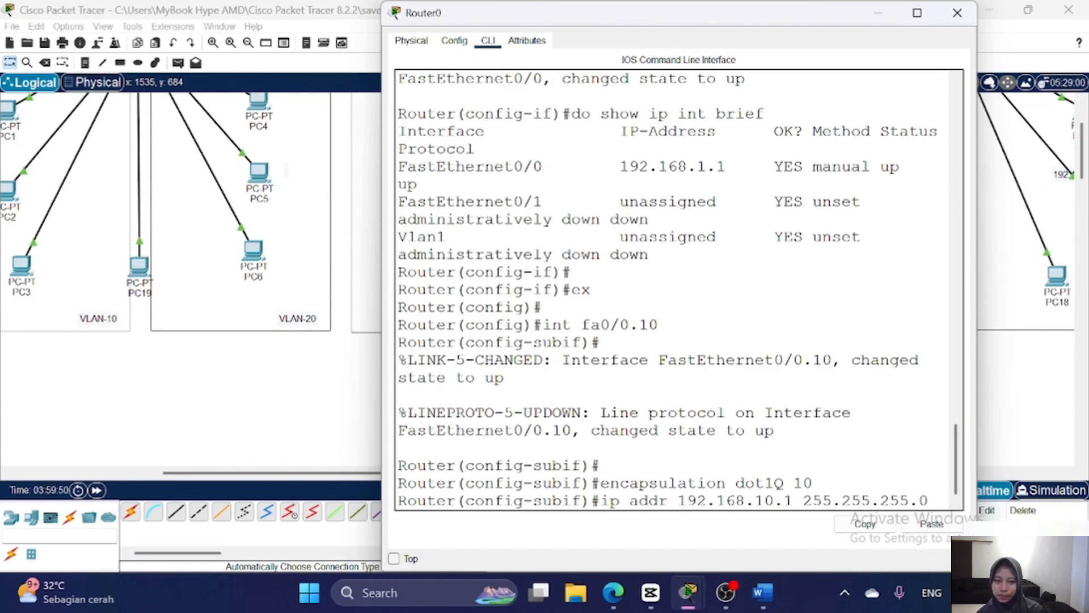
key("Return")
- Check the address and status of subinterface fa0/0.10 with do show ip int brief
type("do shwo")
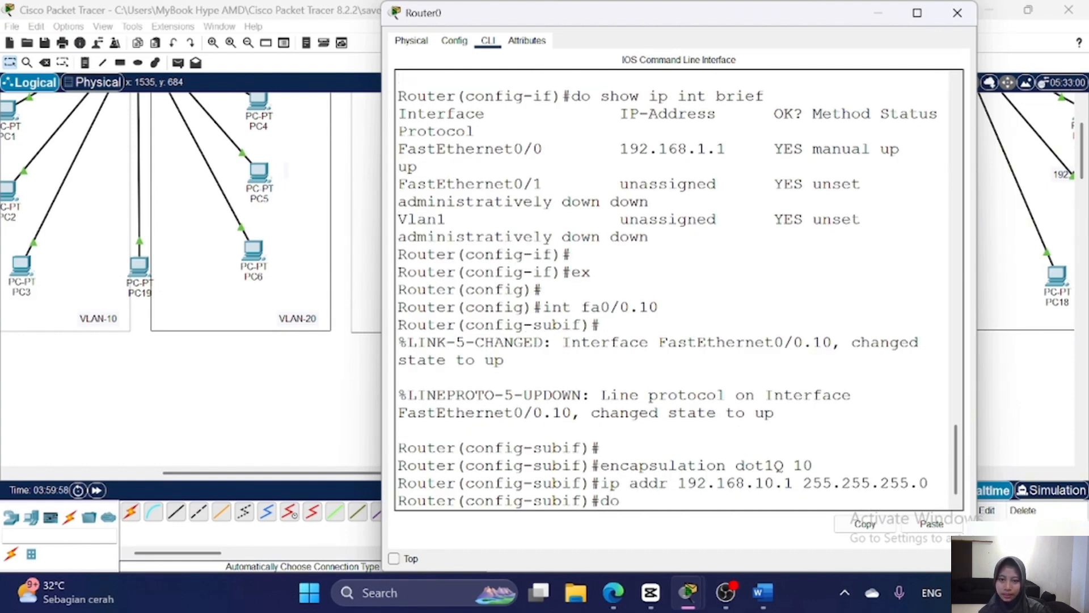
key("BackSpace")
key("BackSpace")
type("ow ip int brief")
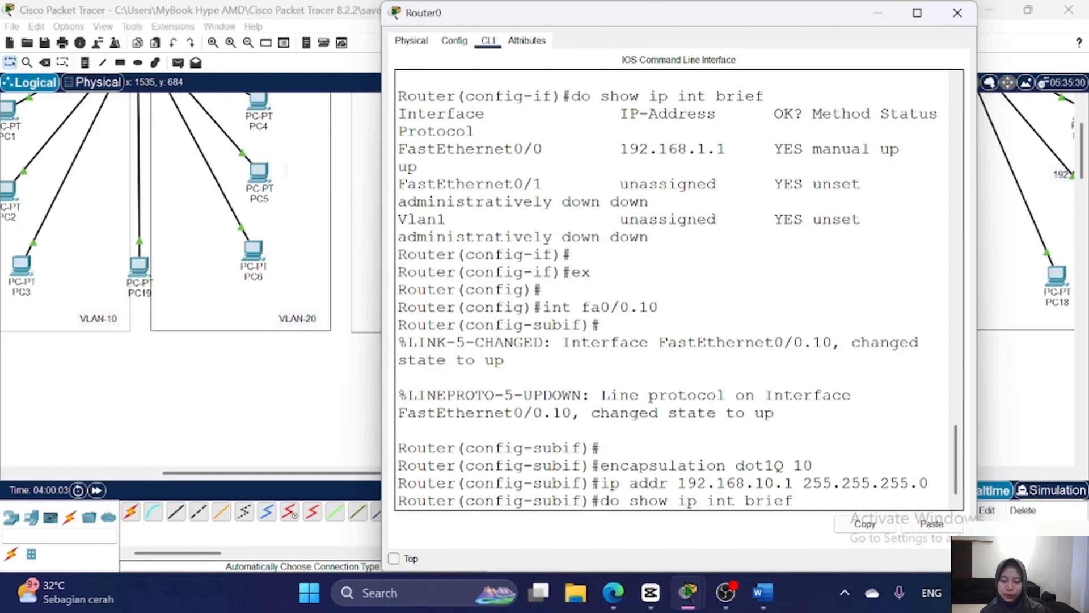
key("Return")
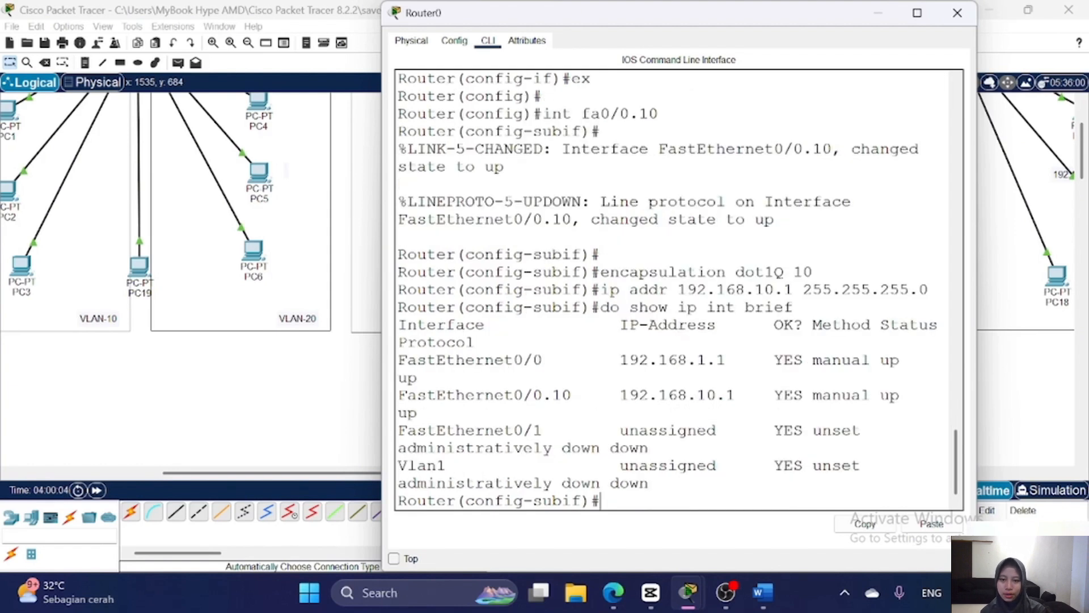
- Leave the fa0/0.10 configuration and create subinterface fa0/0.20
type("ex")
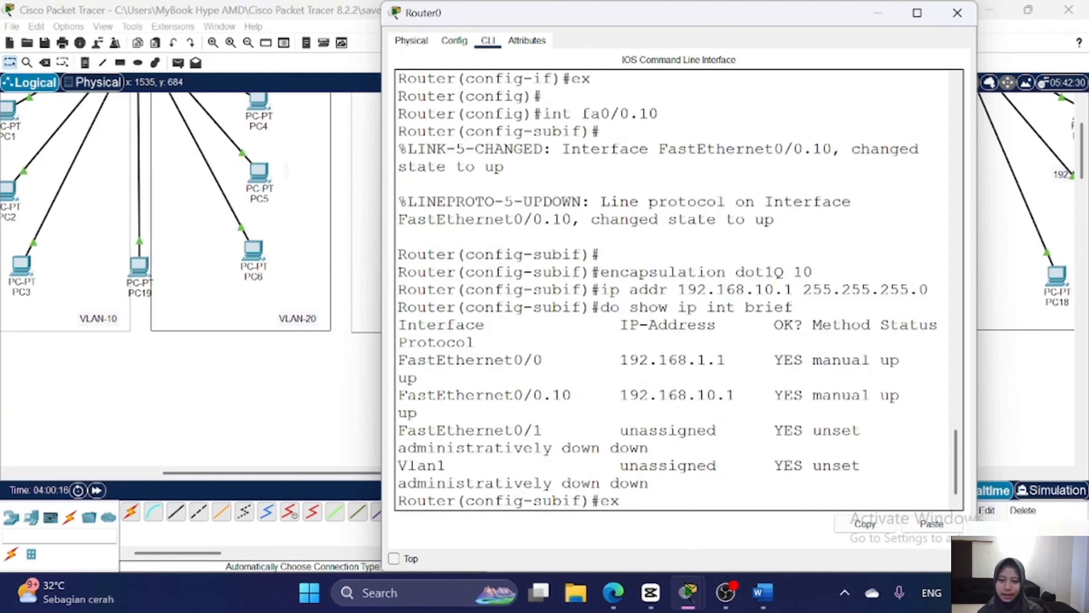
key("Return")
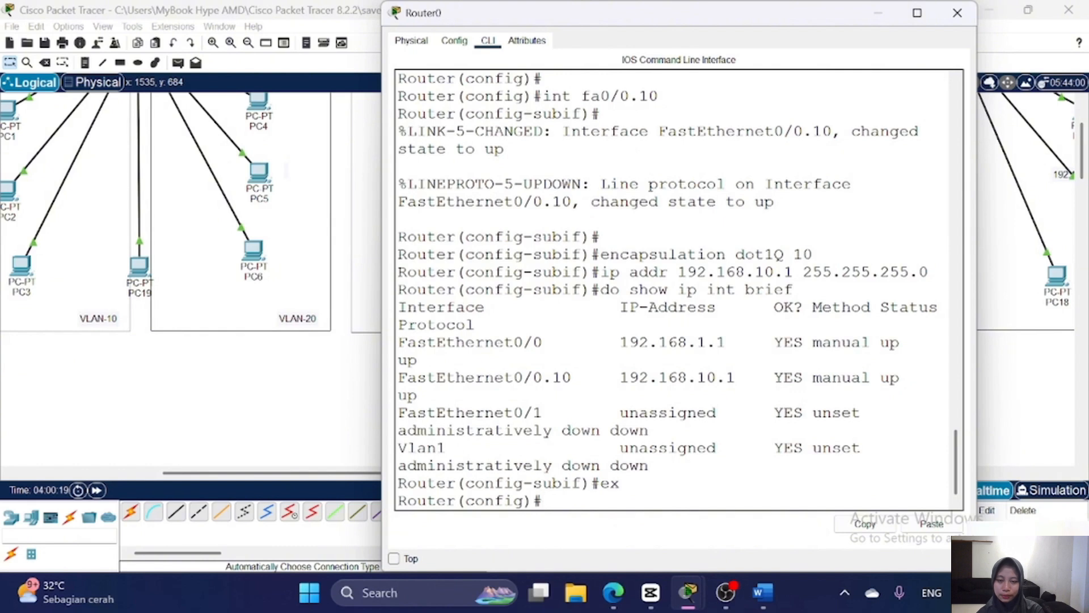
key("Return")
type("in")
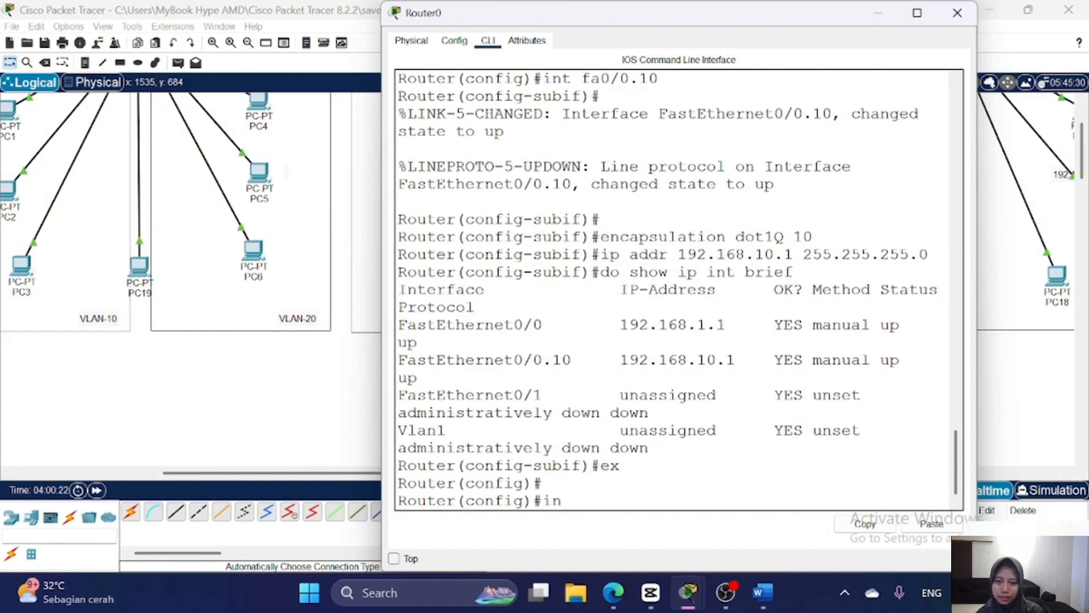
type("t fa0/0.")
key("BackSpace")
type("/")
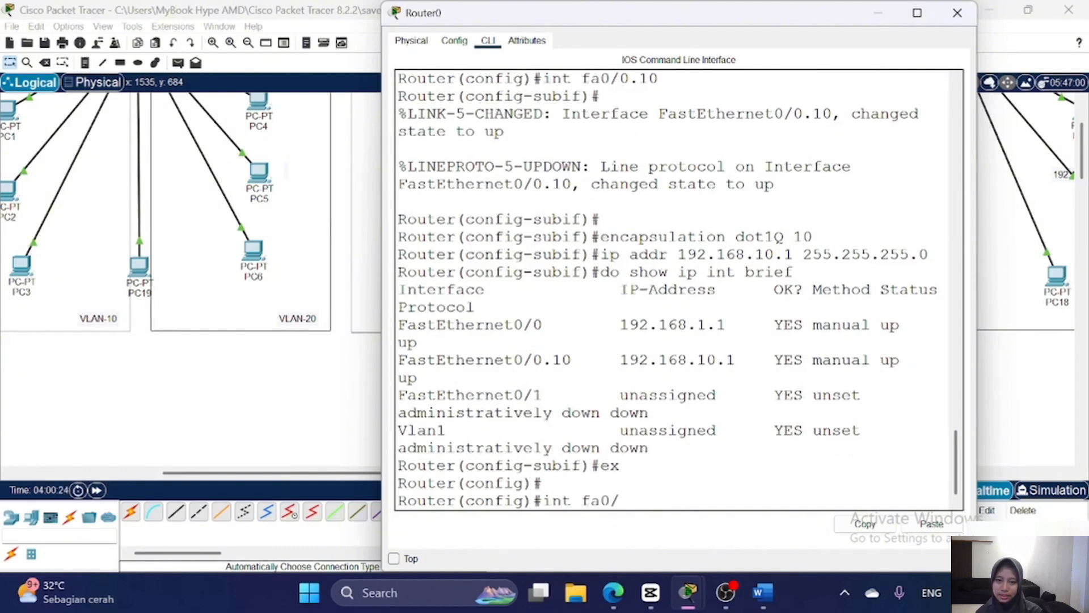
type("0.20")
key("Return")
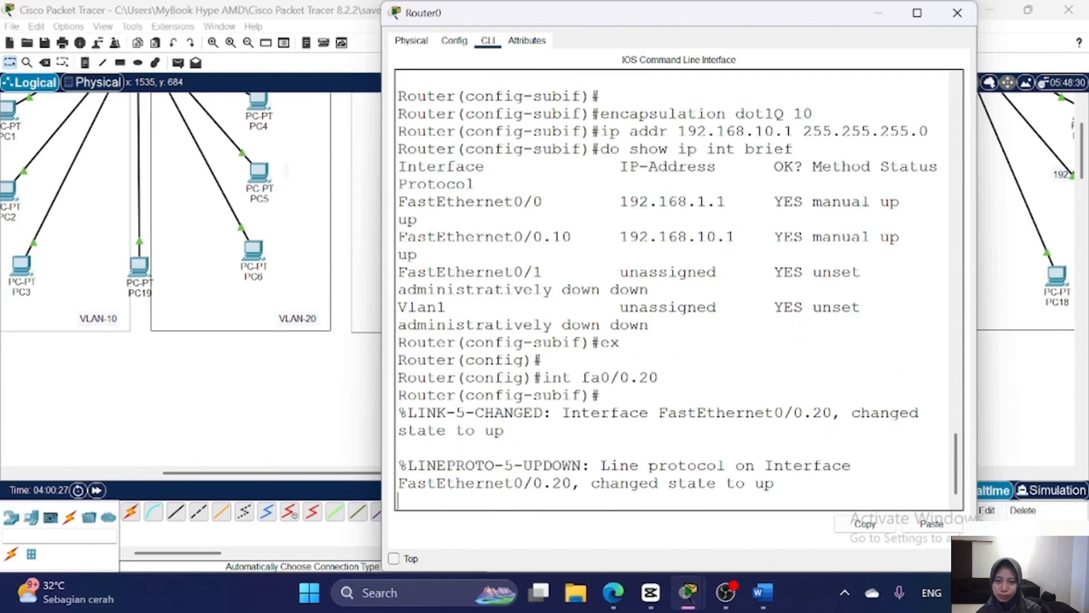
- Set the encapsulation of subinterface fa0/0.20 to dot1Q with VLAN ID 20
key("Return")
key("Return")
type("en")
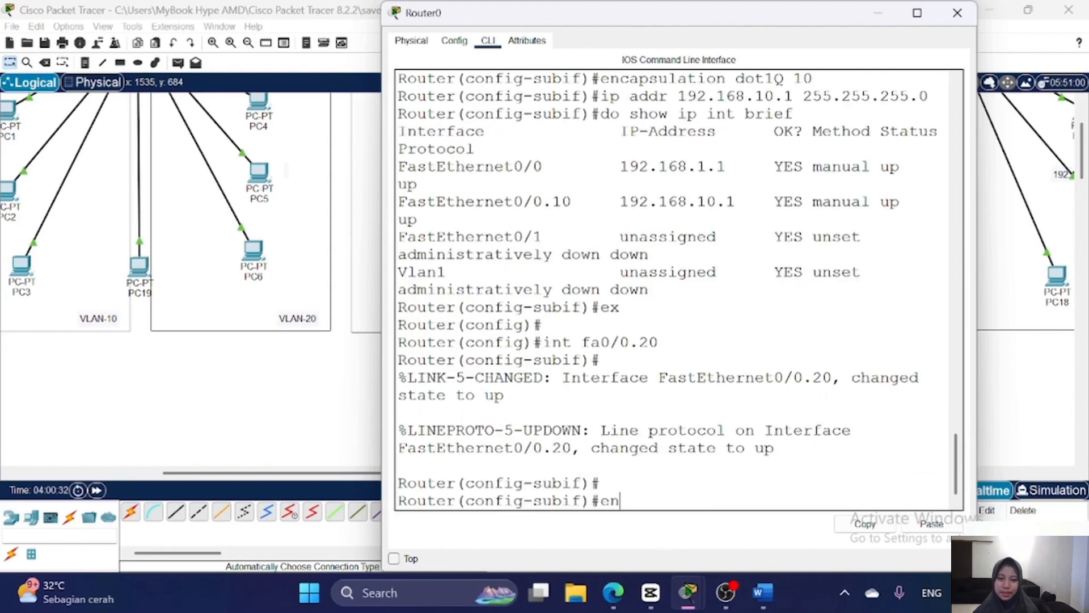
type("capsulation dot1Q 20")
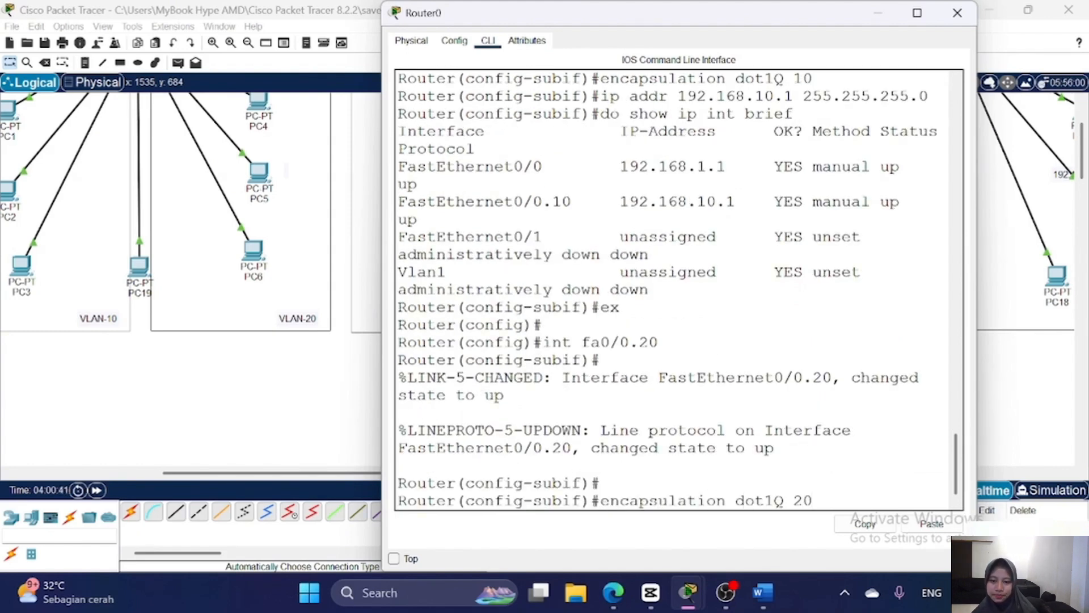
key("Return")
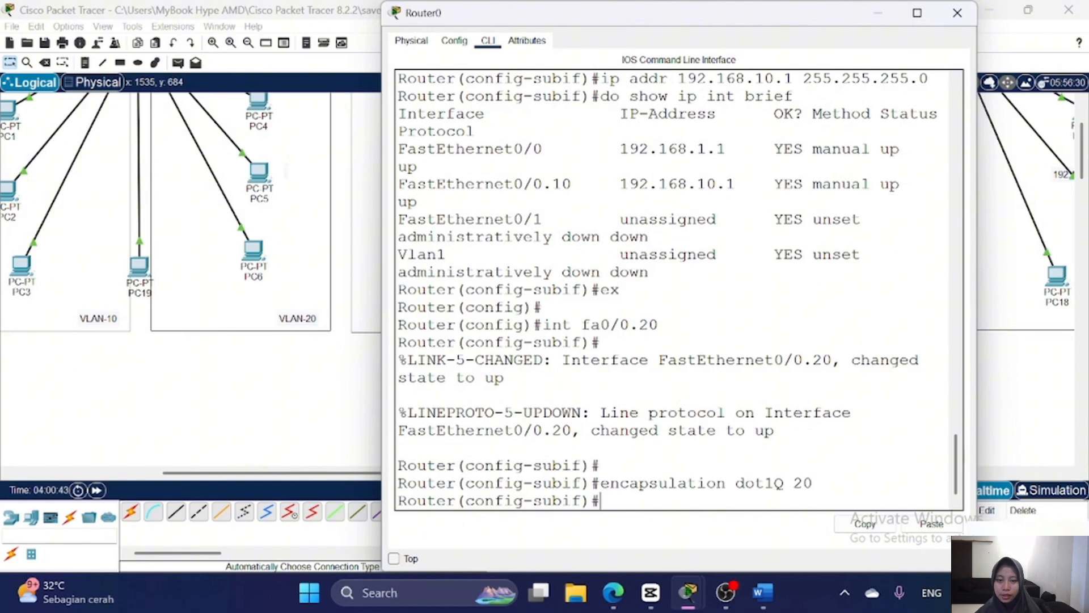
- Assign subinterface fa0/0.20 the IP address 192.168.20.1 with subnet mask 255.255.255.0 and return to global configuration mode
type("i")
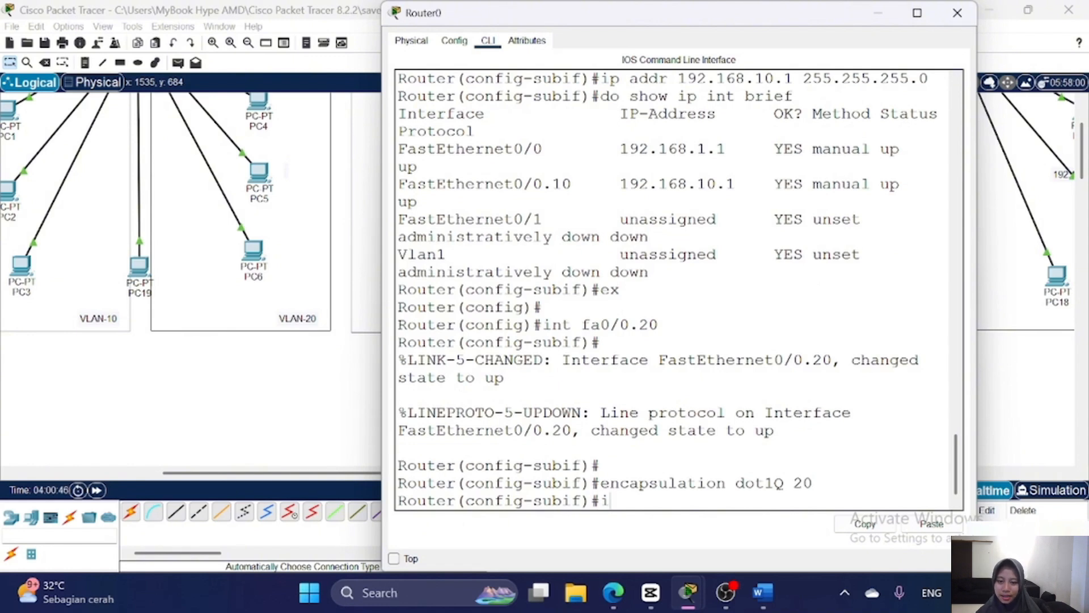
type("p addr 192.16")
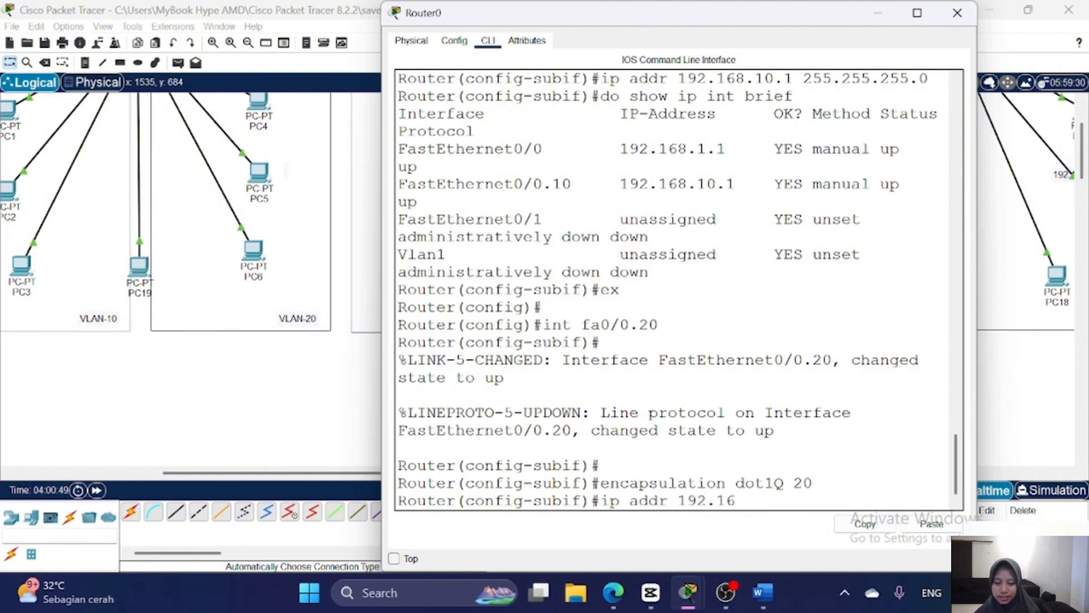
type("8.20.1")
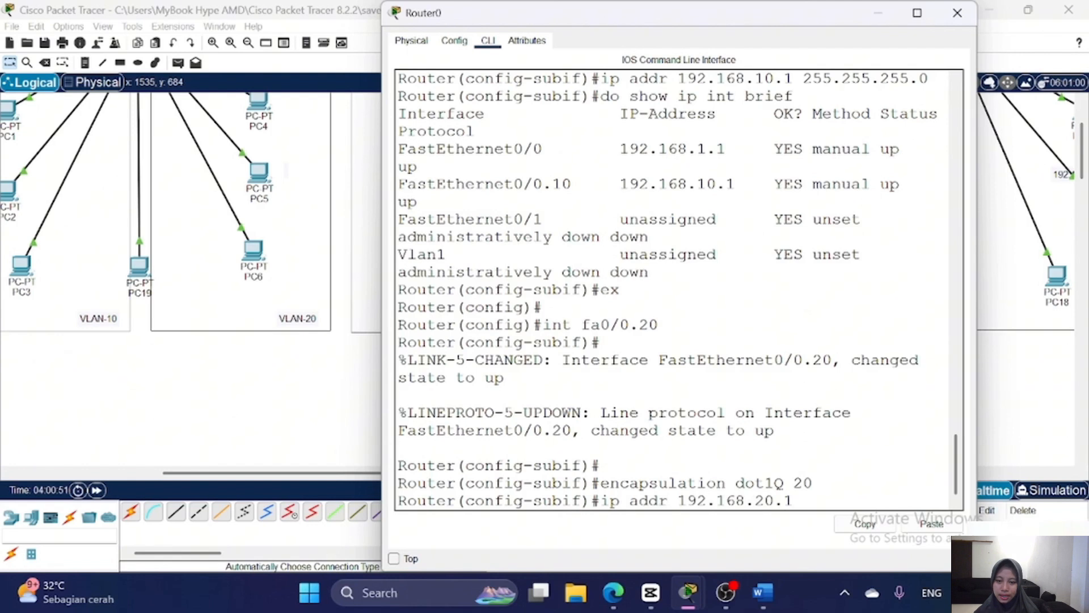
type(" 255.255")
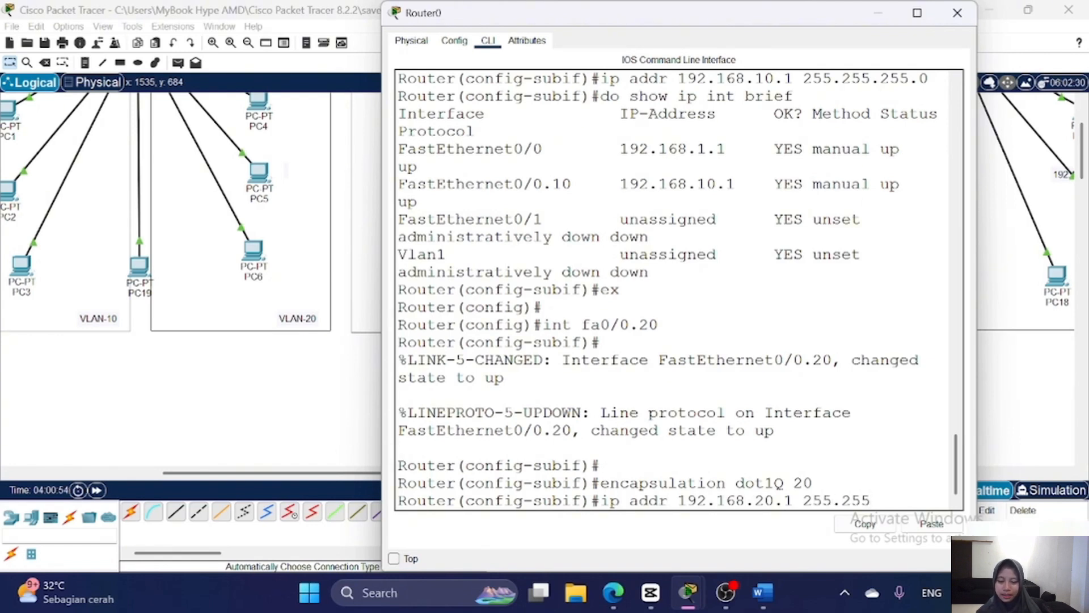
type(".255.0")
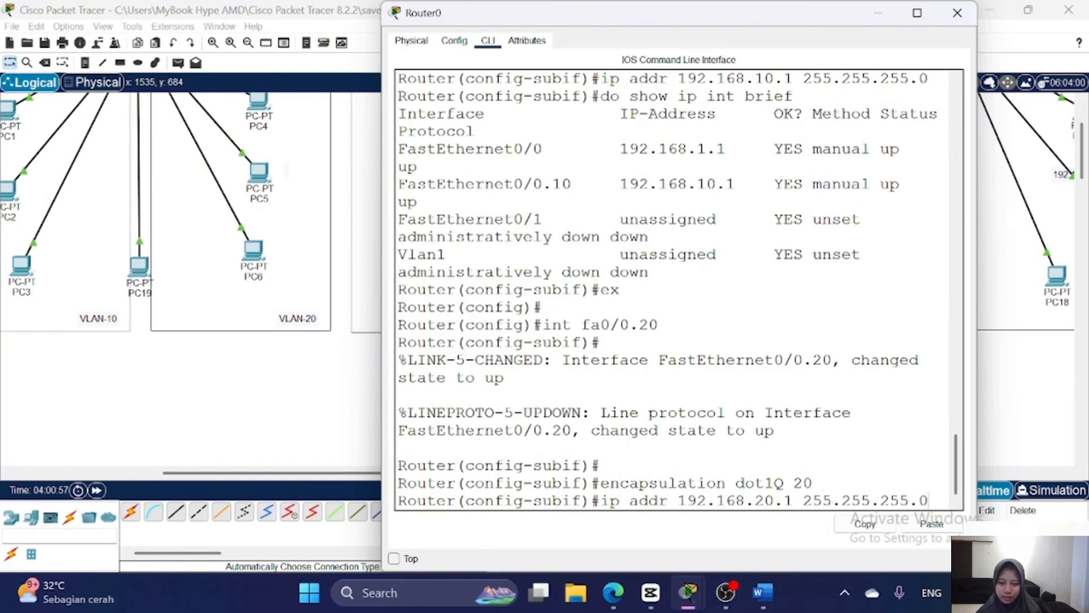
key("Return")
type("ex")
key("Return")
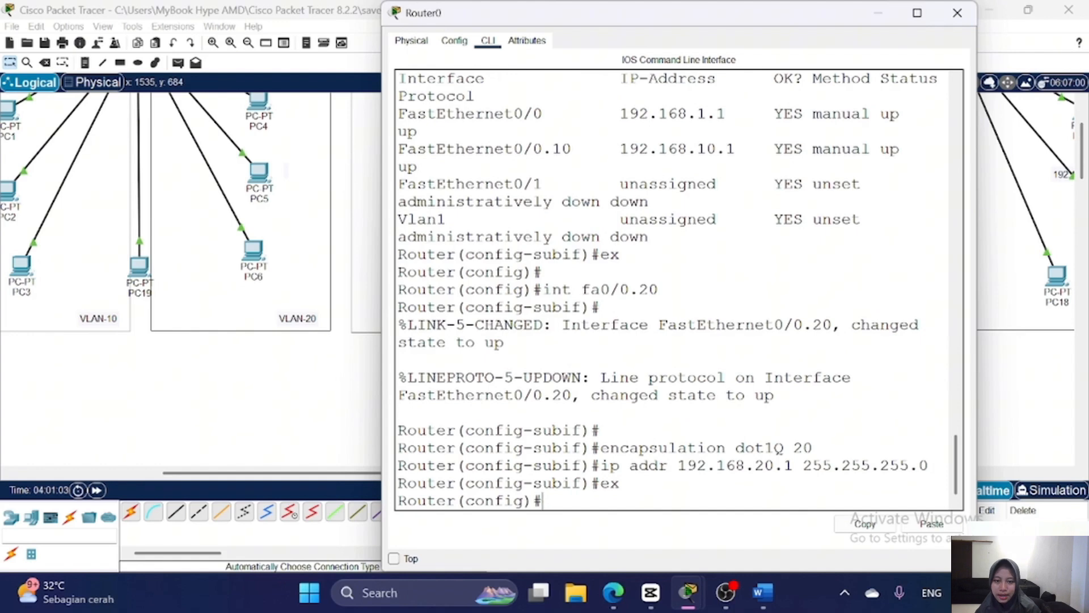
key("Return")
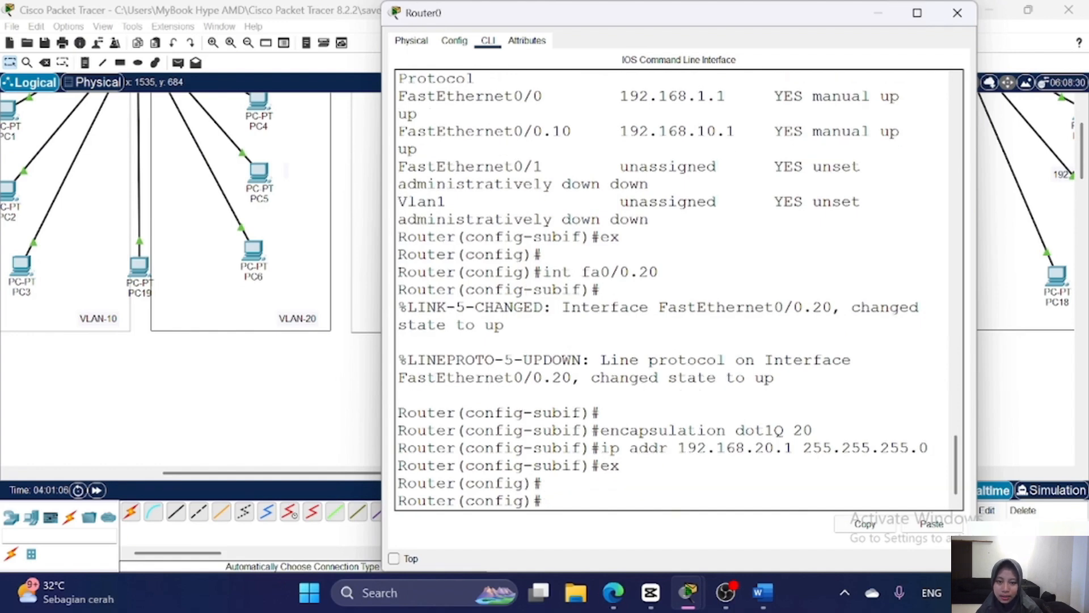
- Set PC7's default gateway to 192.168.10.1 and copy that address for reuse
left_click(879, 12)
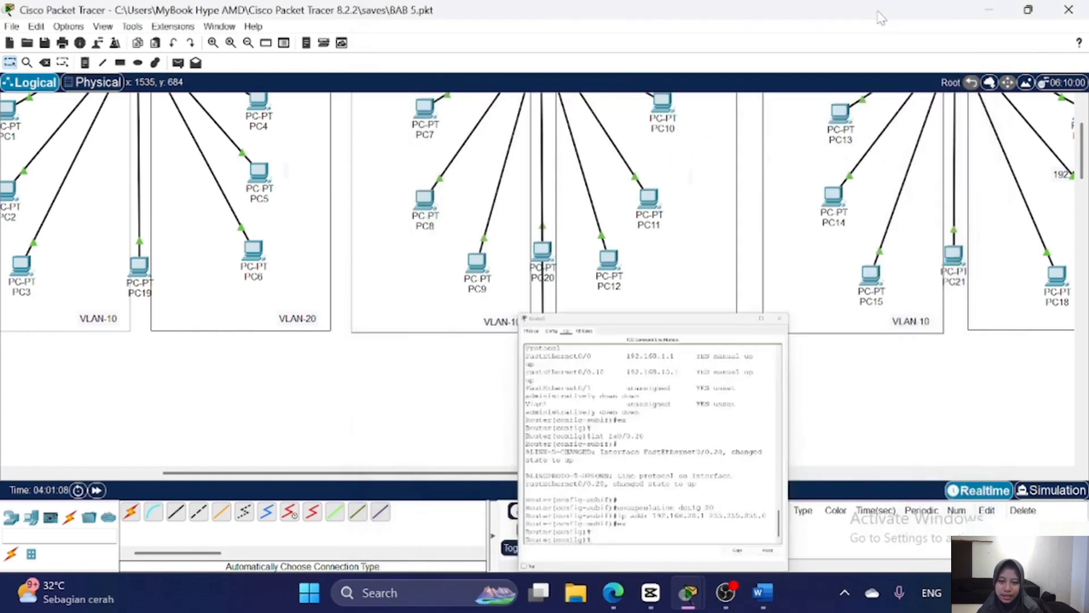
scroll(766, 401, "up", 3)
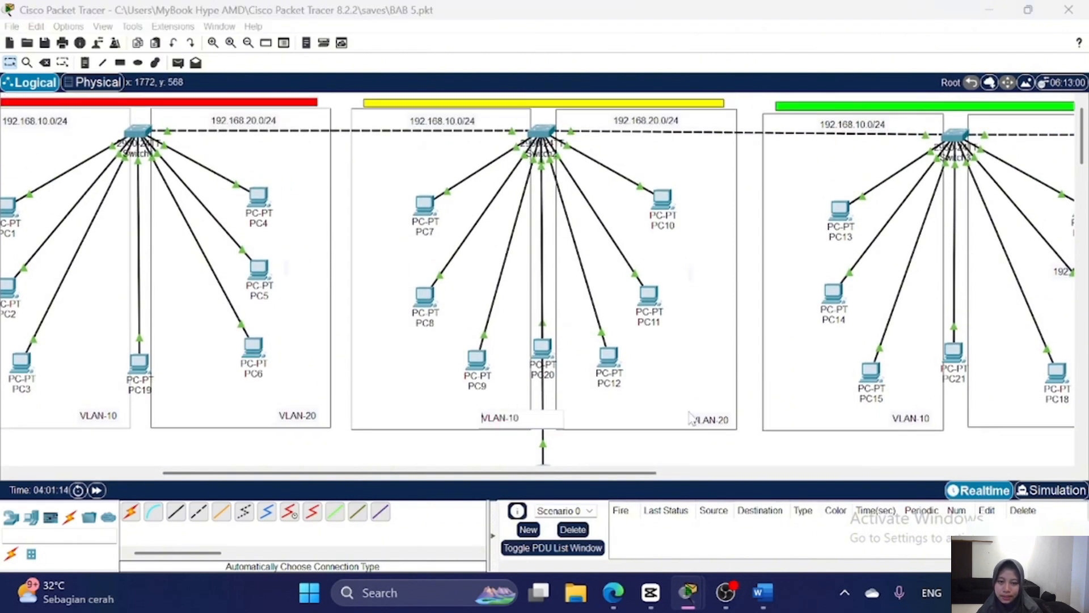
scroll(481, 450, "up", 1)
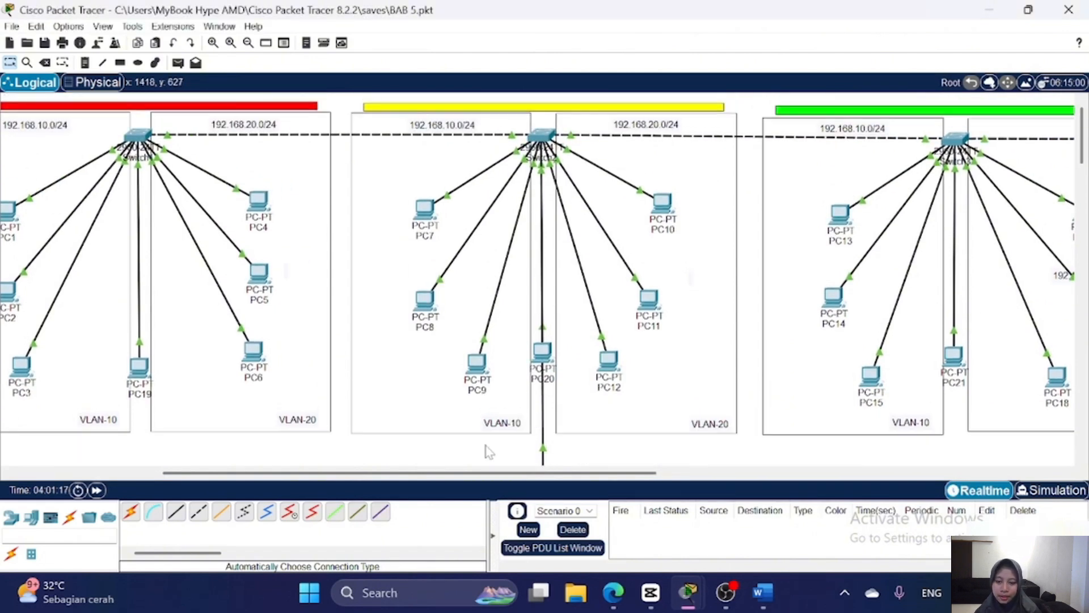
left_click(427, 211)
left_click(497, 41)
left_click(448, 85)
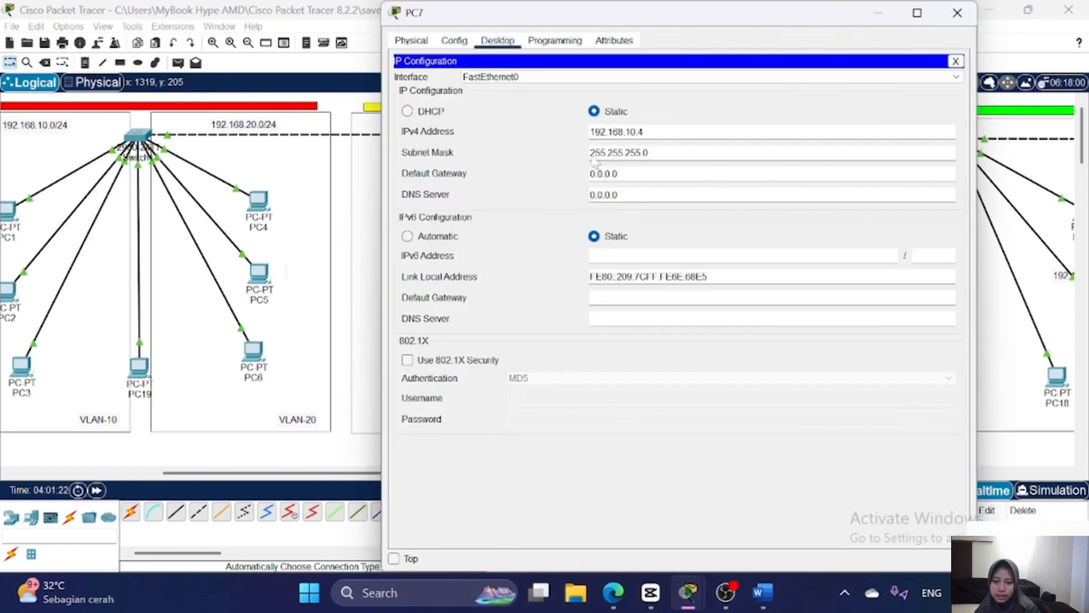
left_click_drag(619, 174, 590, 174)
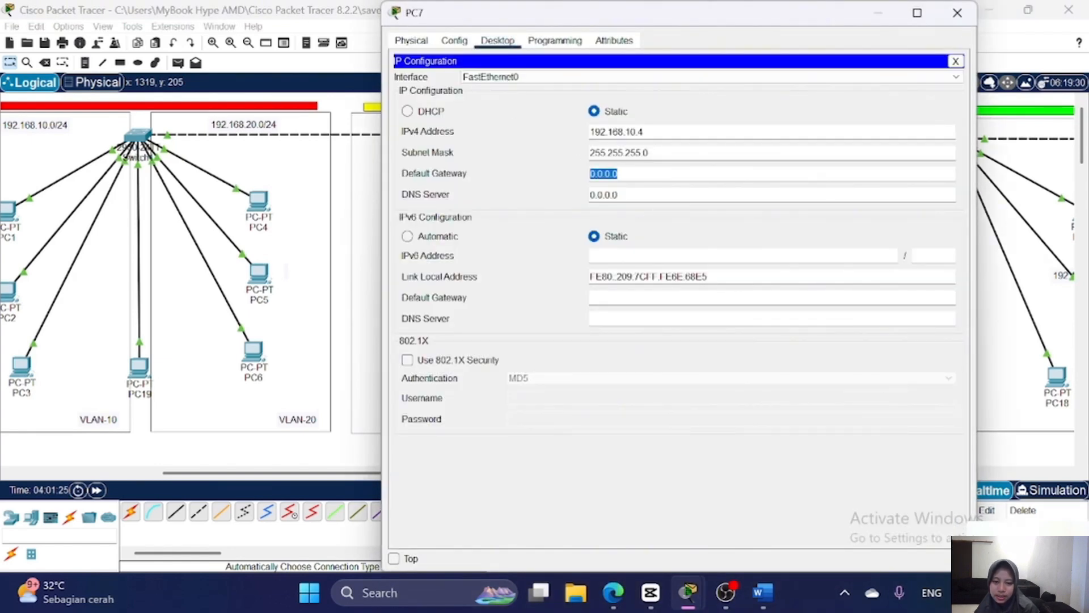
type("192.168.")
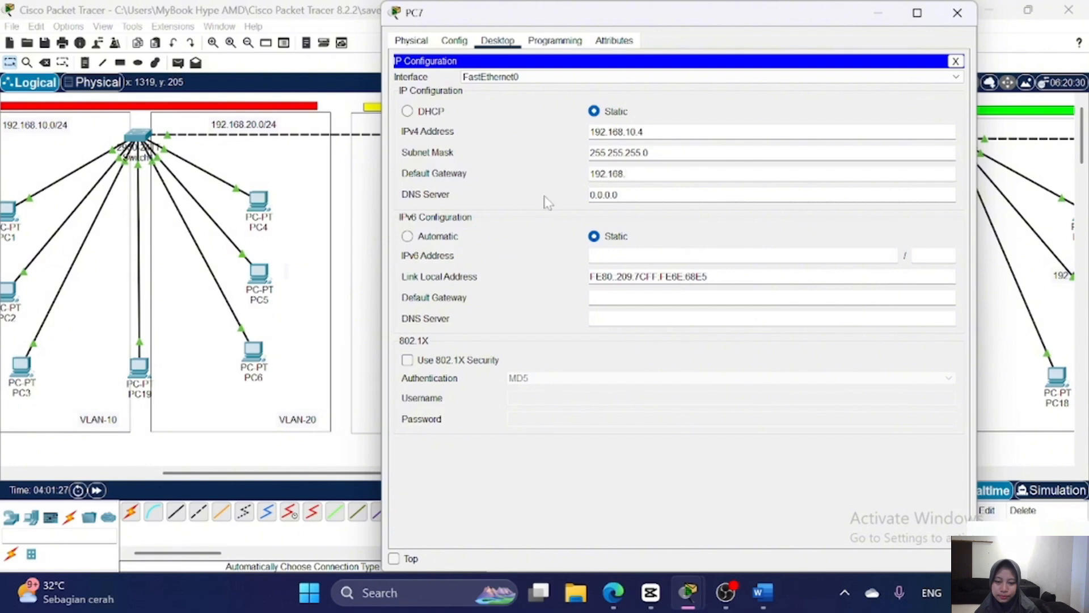
type("10.1")
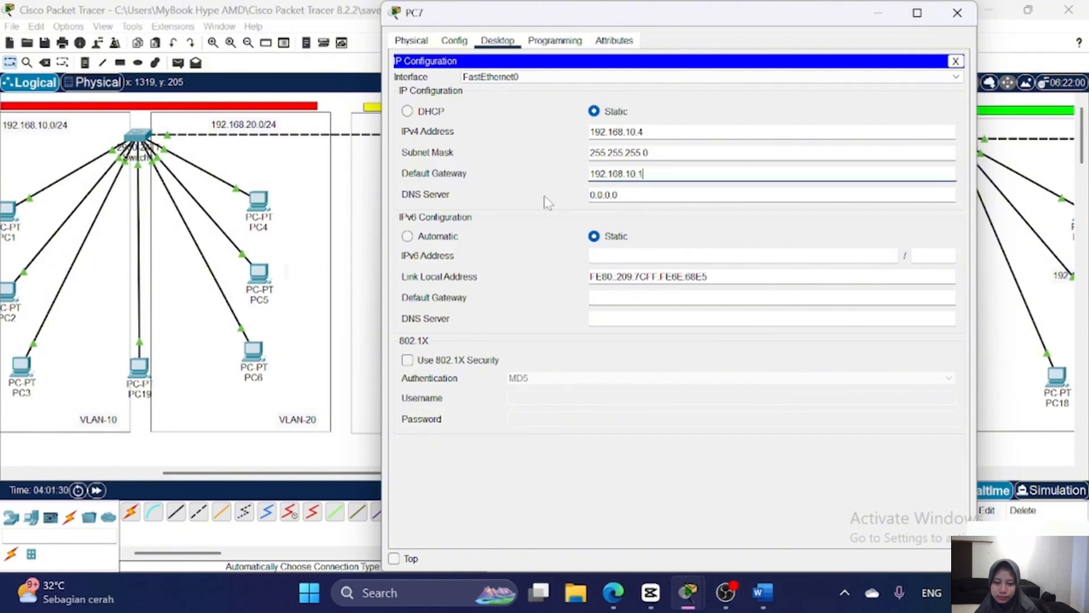
left_click_drag(645, 173, 590, 174)
key("ctrl+c")
left_click(958, 13)
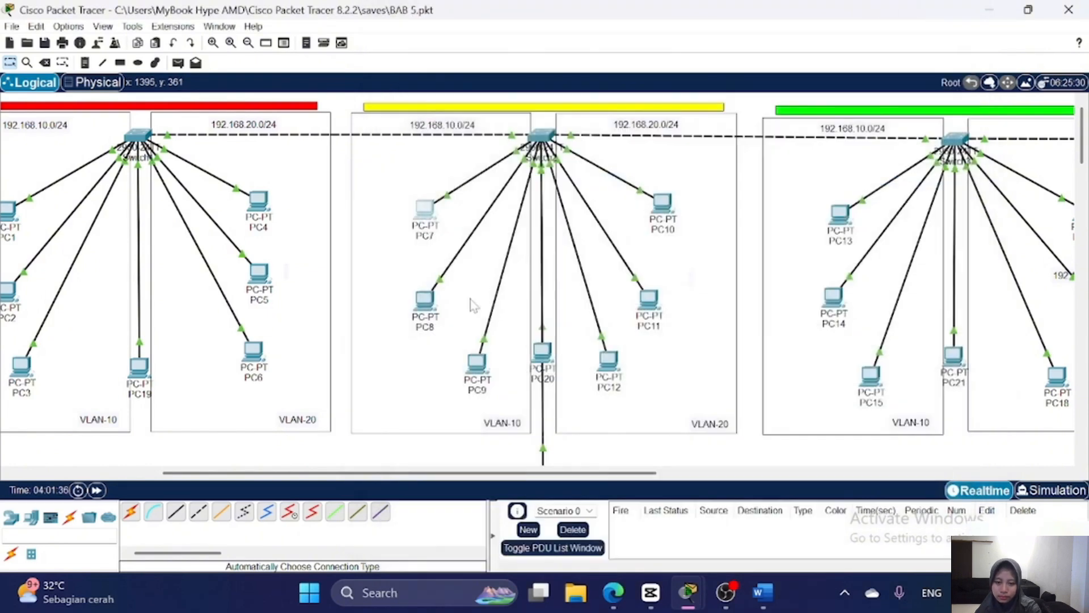
- Set PC8's default gateway to the copied address 192.168.10.1
left_click(427, 302)
left_click(502, 146)
left_click(463, 176)
left_click_drag(619, 279, 590, 279)
key("ctrl+v")
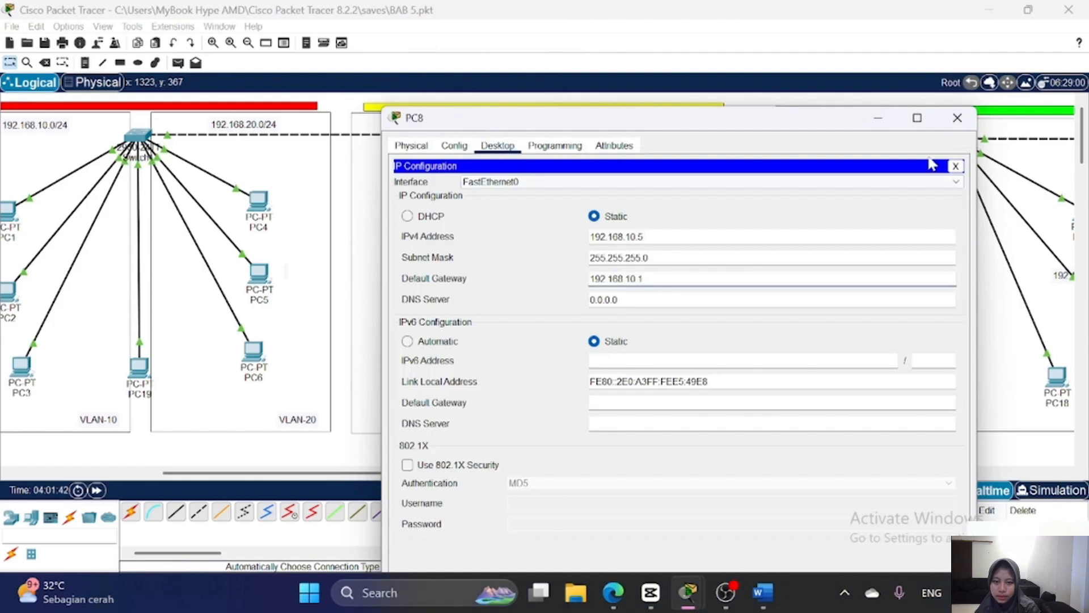
left_click(958, 118)
- Set PC9's default gateway to the copied address 192.168.10.1
left_click(477, 364)
left_click(498, 40)
left_click(457, 73)
left_click_drag(619, 174, 590, 174)
key("ctrl+v")
left_click(957, 14)
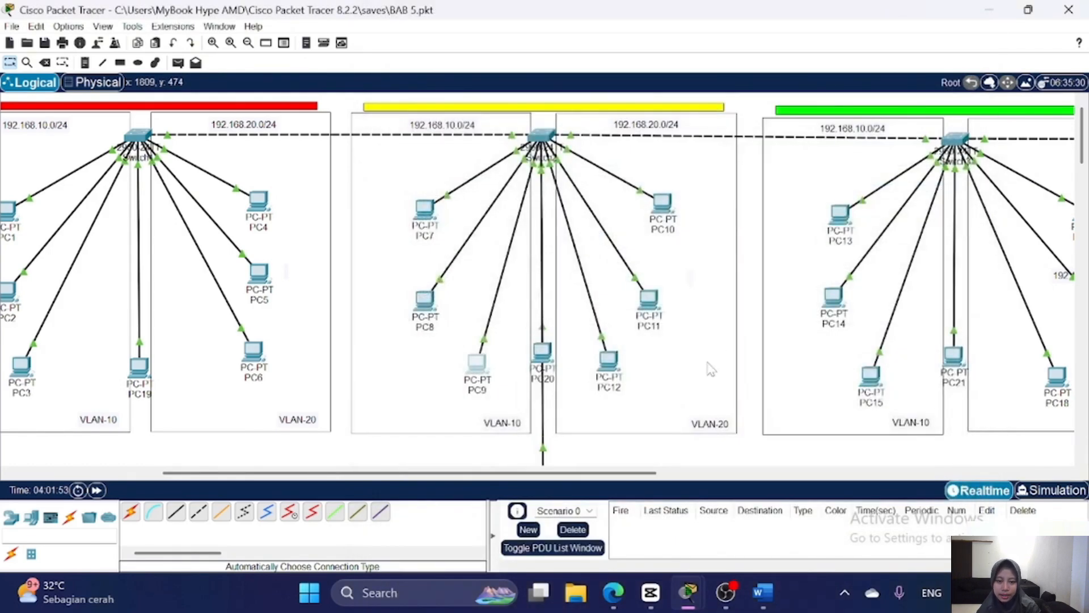
- Set PC10's default gateway to 192.168.20.1
left_click(663, 206)
left_click(498, 41)
left_click(457, 74)
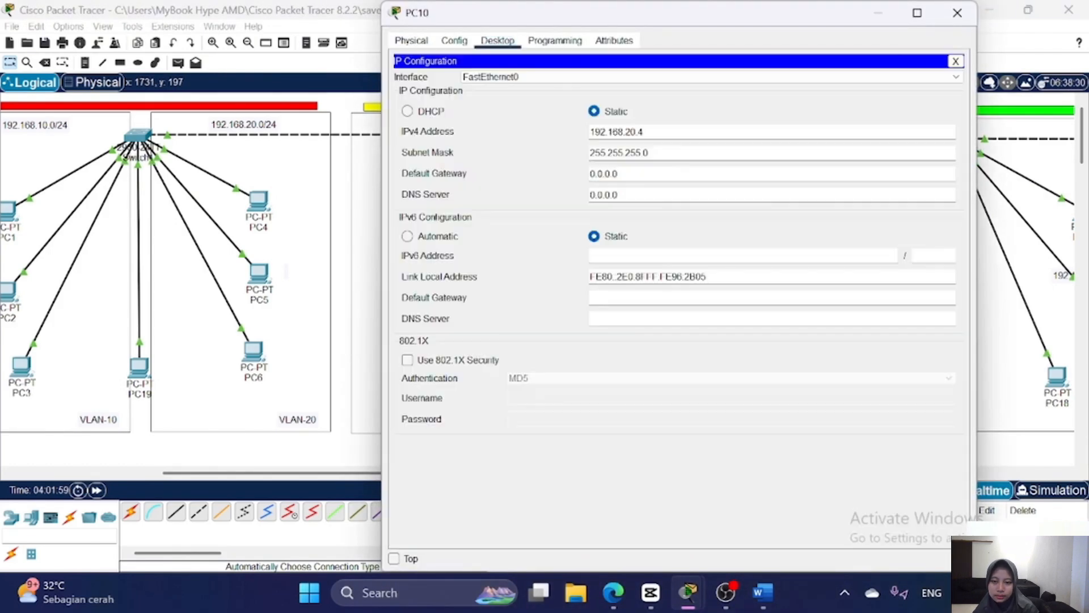
triple_click(630, 174)
type("192.168.20.1")
double_click(631, 174)
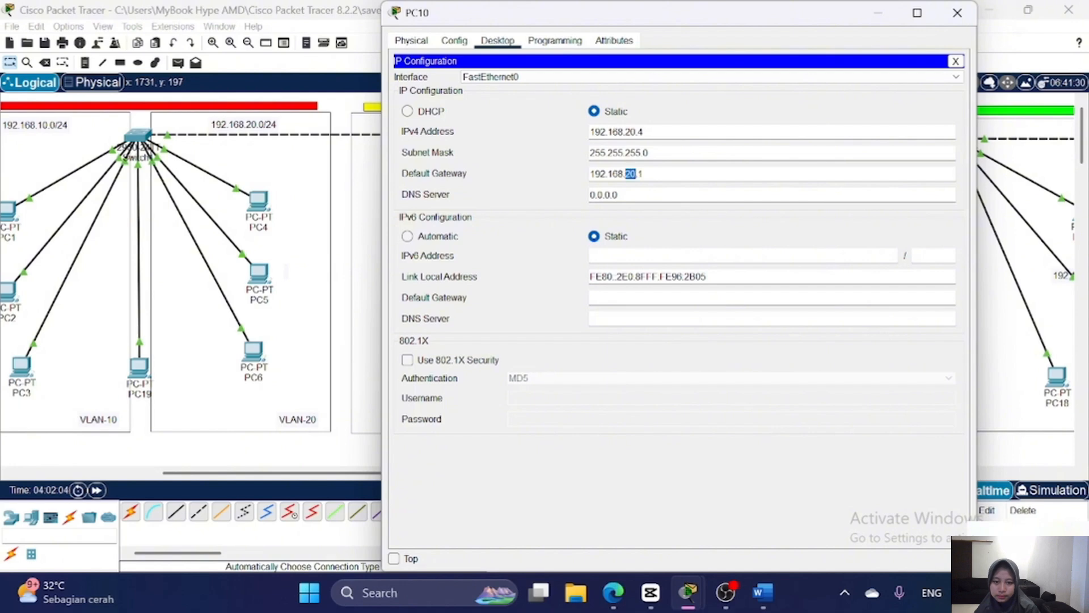
triple_click(631, 174)
left_click(958, 13)
- Set PC11's default gateway to 192.168.20.1
left_click(652, 291)
left_click(498, 41)
left_click(457, 74)
left_click(958, 13)
- Set PC12's default gateway to 192.168.20.1
left_click(608, 362)
left_click(498, 41)
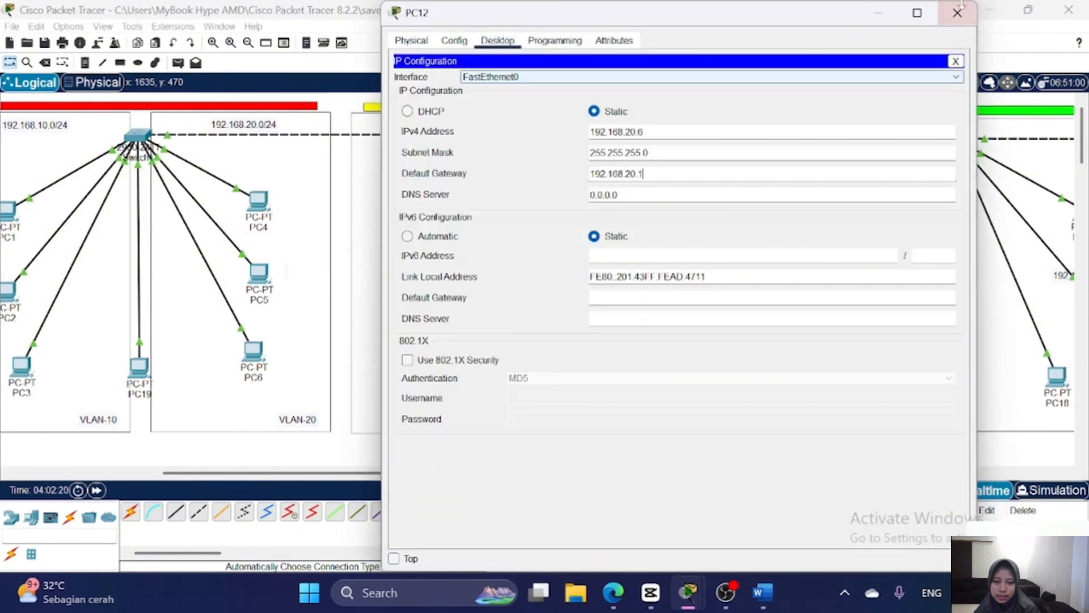
left_click(958, 13)
scroll(743, 338, "down", 3)
scroll(742, 389, "up", 3)
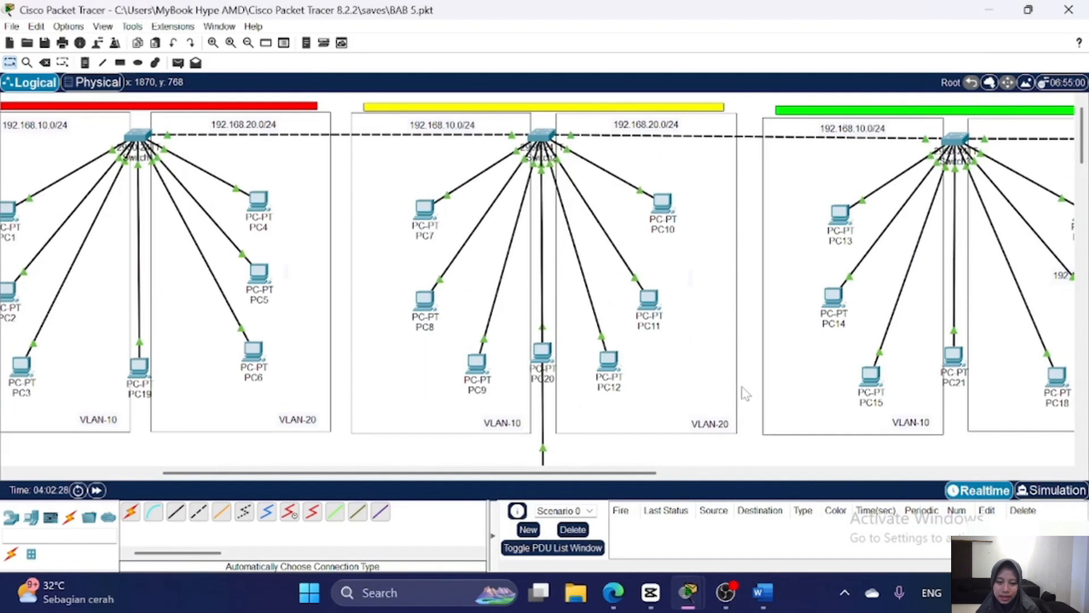
- Open the command line of Switch2 and enter privileged and global configuration mode
left_click(538, 137)
left_click(488, 40)
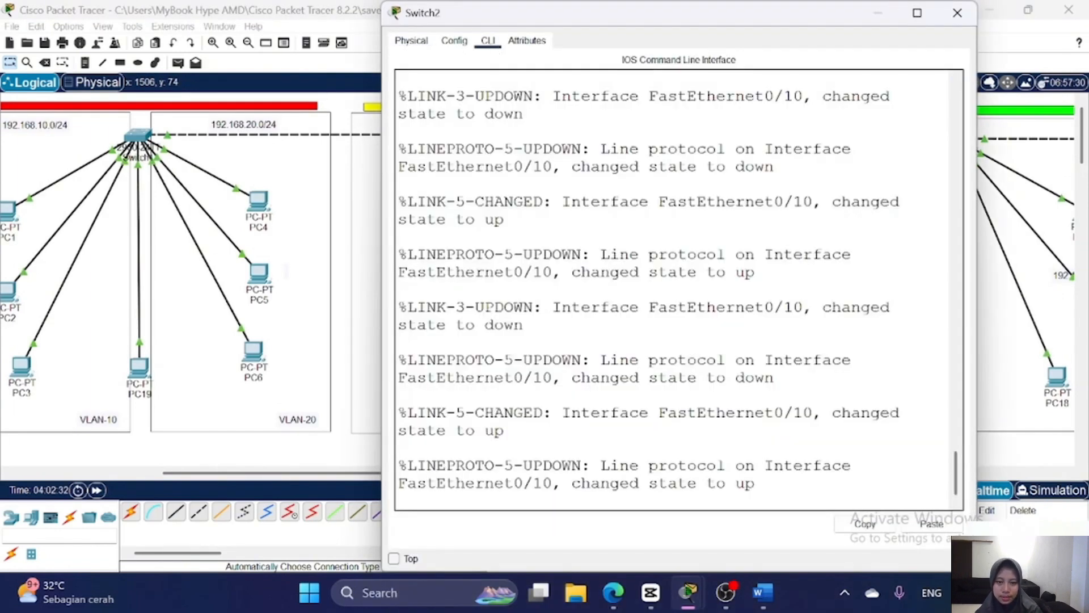
key("Return")
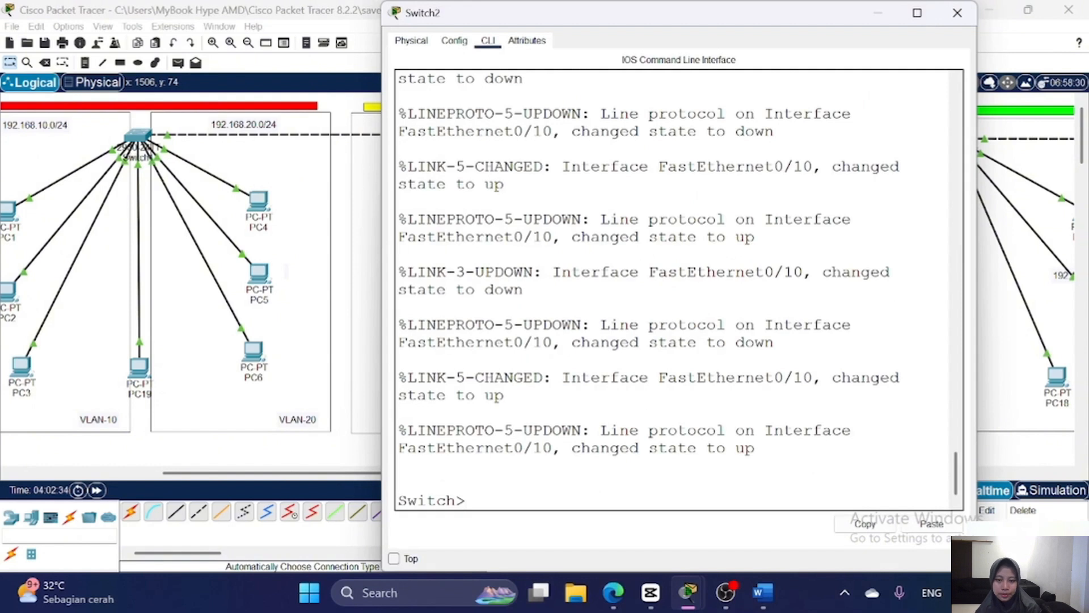
type("en")
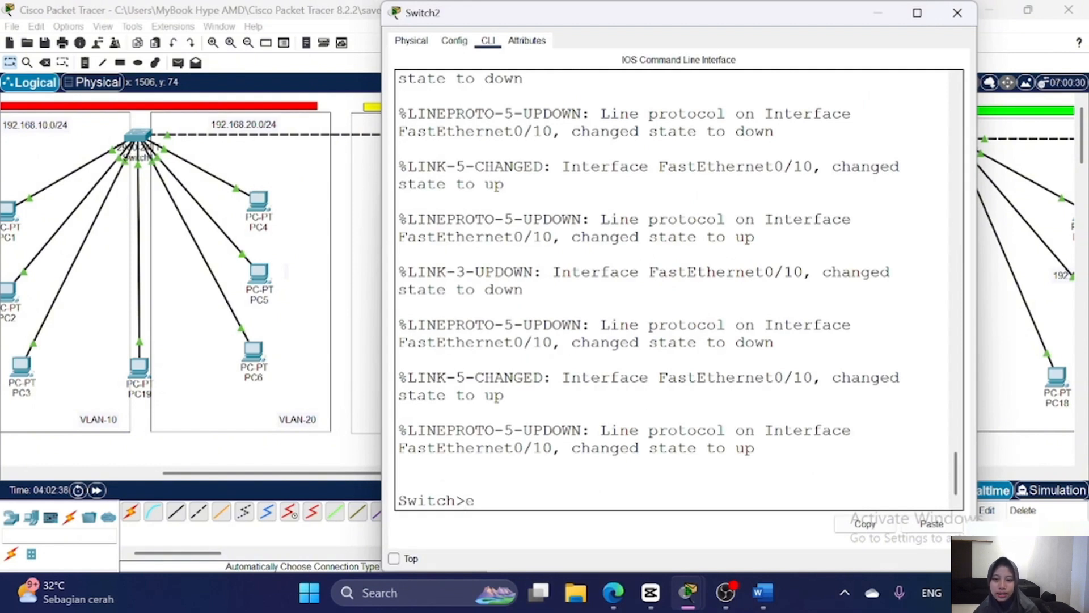
key("Return")
type("conf t")
key("Return")
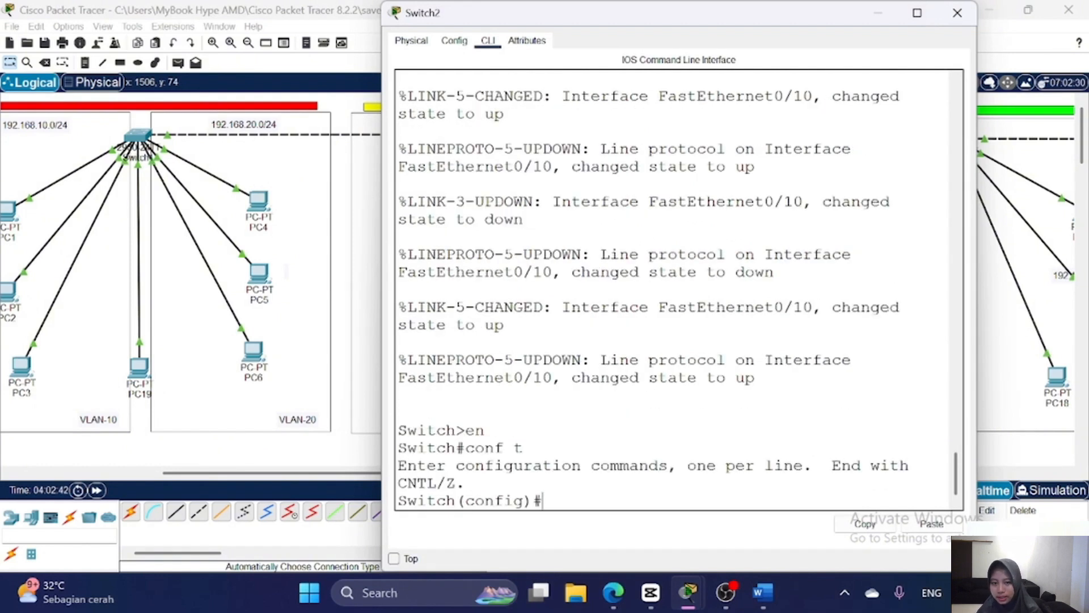
- Configure interface fa0/10 on Switch2 as a trunk port with switchport mode trunk
type("int fa")
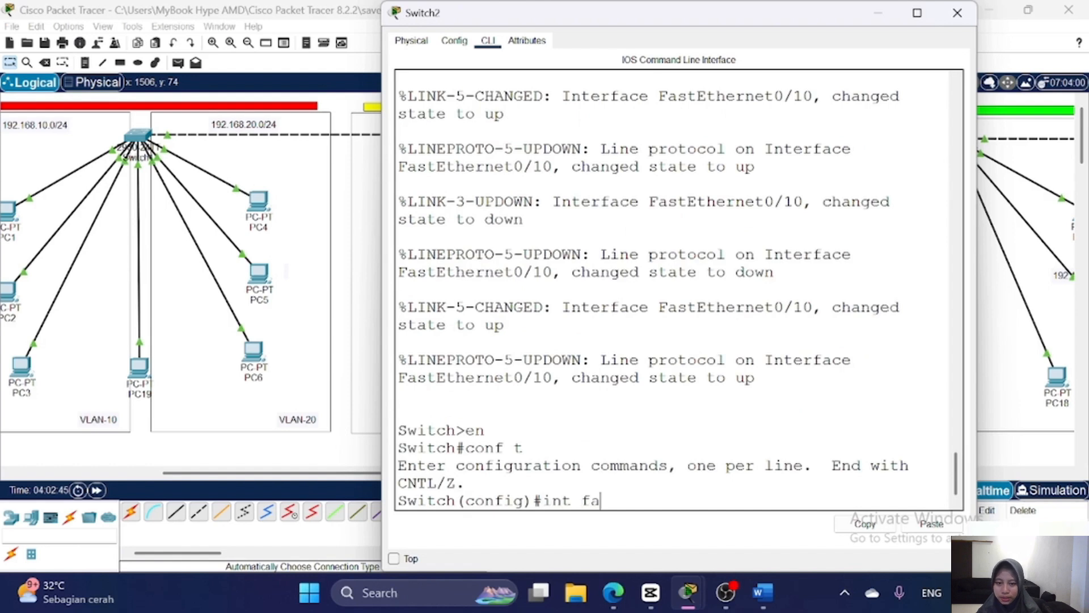
type("0/10")
key("Return")
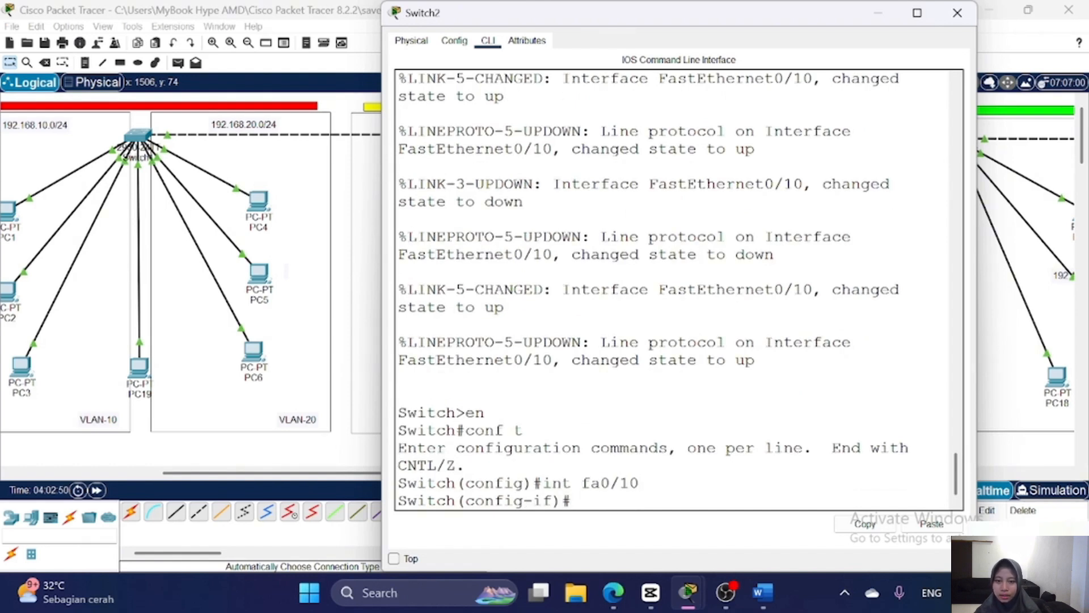
type("switch")
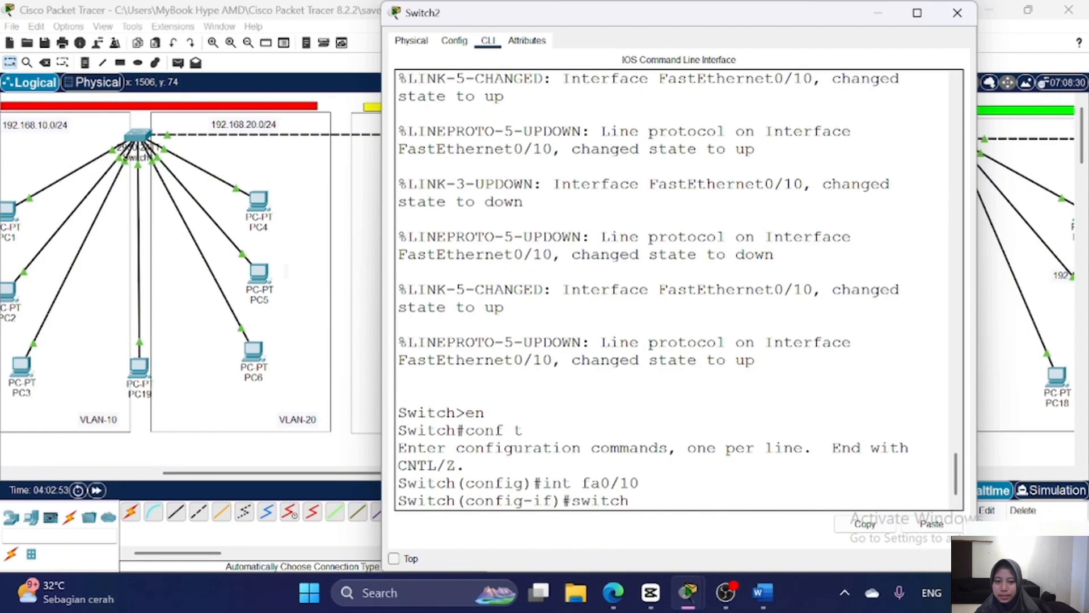
type("port mode trunk")
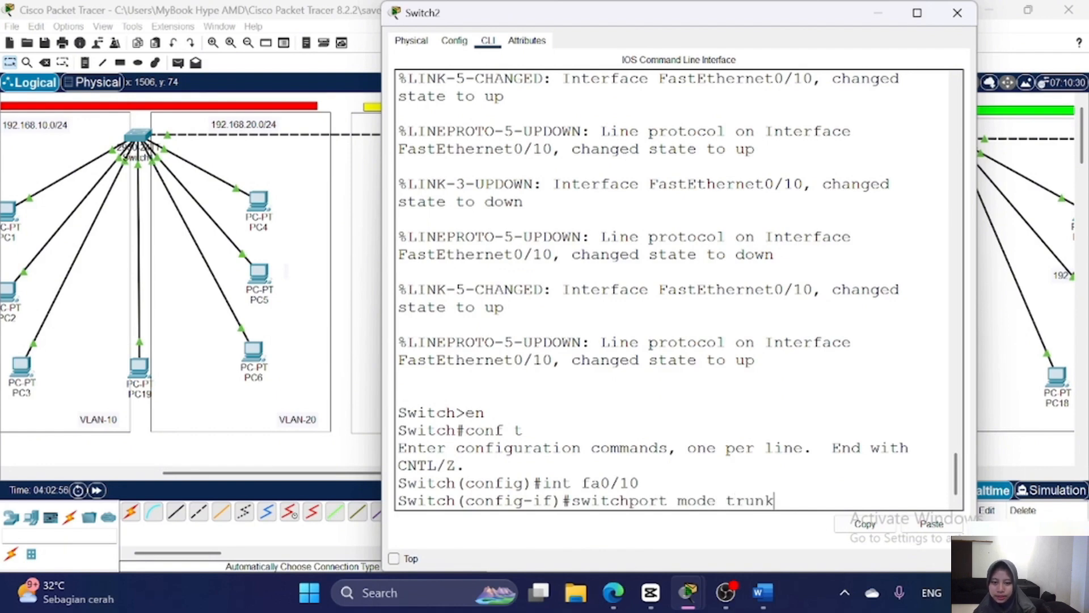
key("Return")
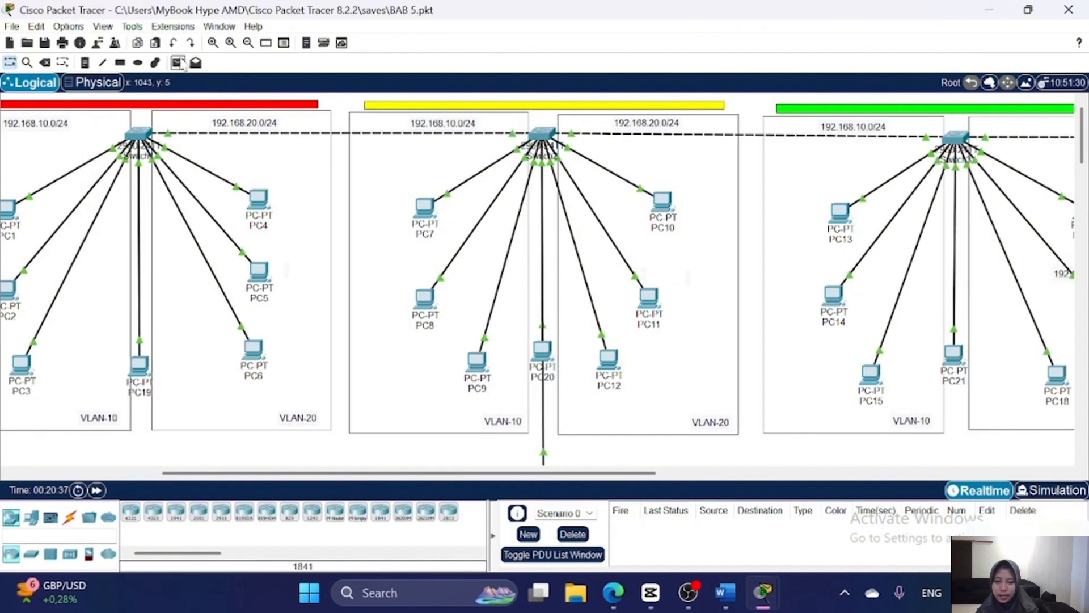
- Send a simple PDU from PC9 in VLAN 10 to PC10 in VLAN 20 to test connectivity
left_click(179, 62)
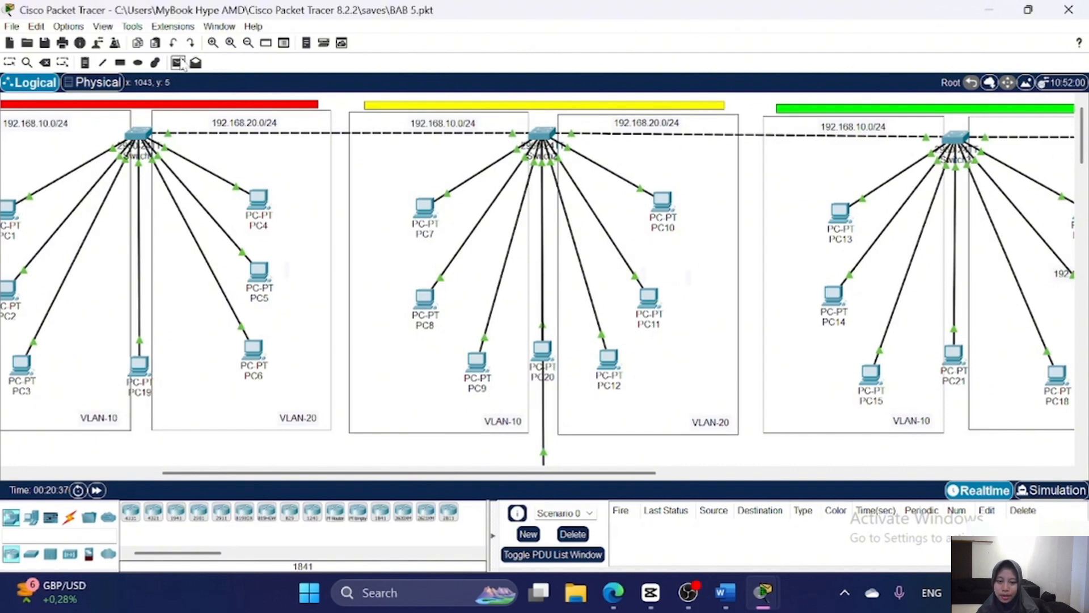
left_click(481, 361)
left_click(662, 202)
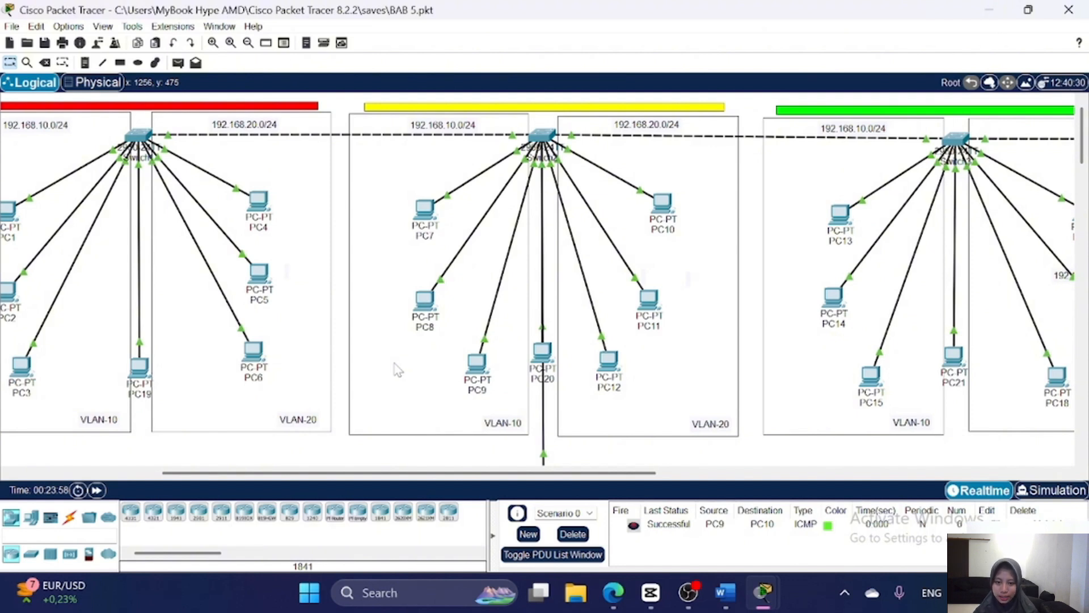
- Open Router0's command line, enter global configuration mode and create a DHCP pool named vlan10
scroll(397, 369, "down", 1)
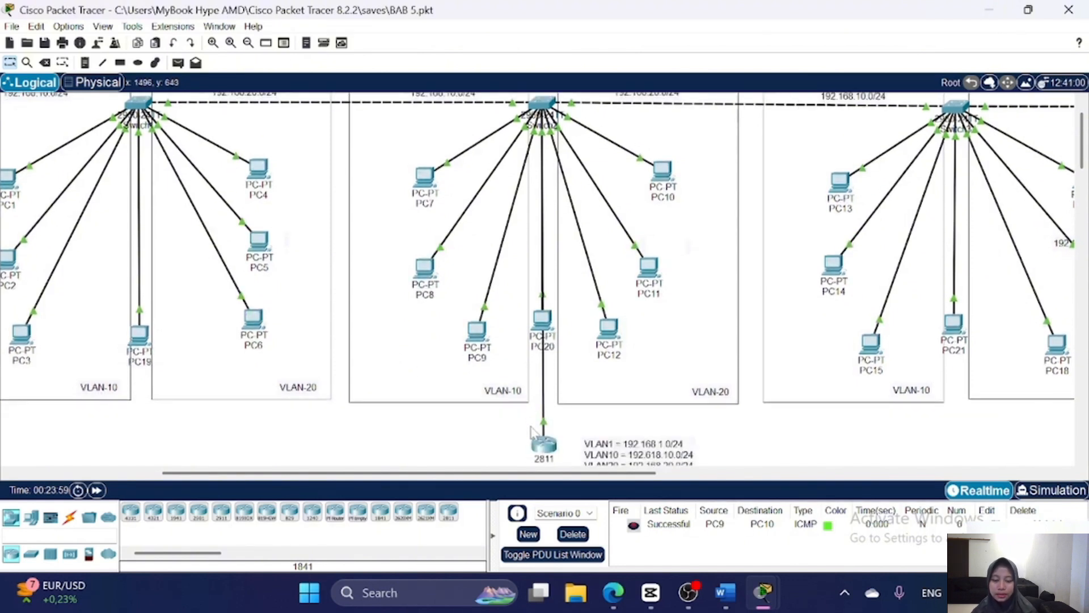
scroll(550, 448, "down", 2)
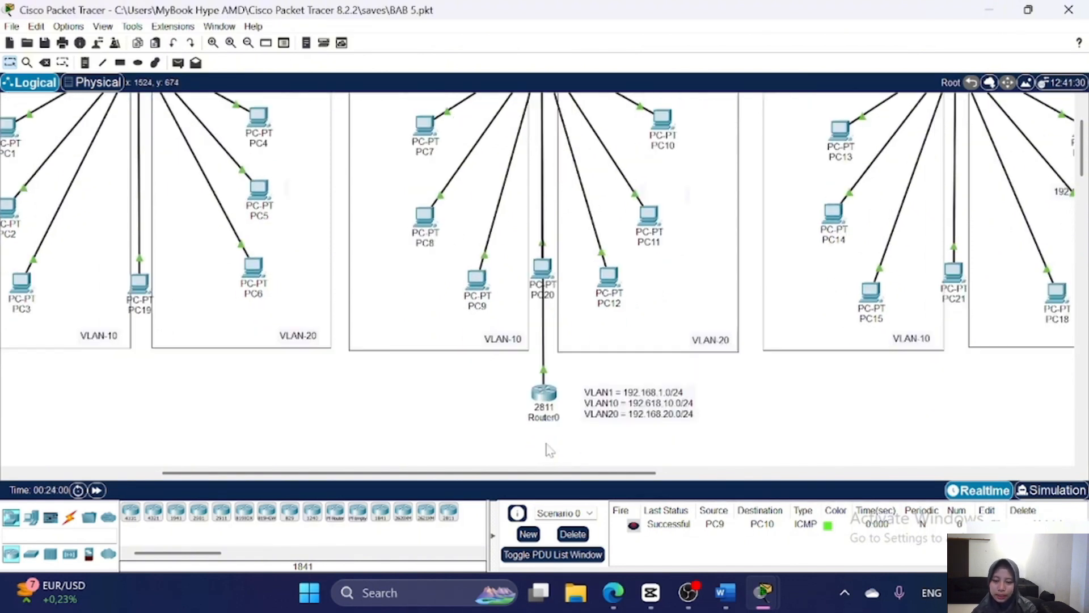
left_click(544, 390)
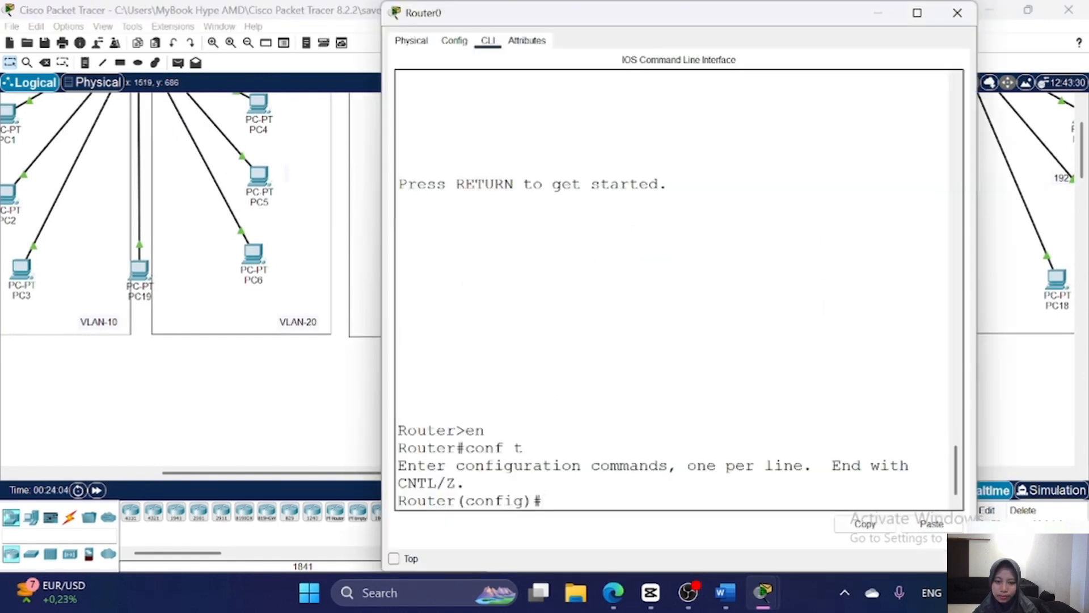
type("ip dhcp pool")
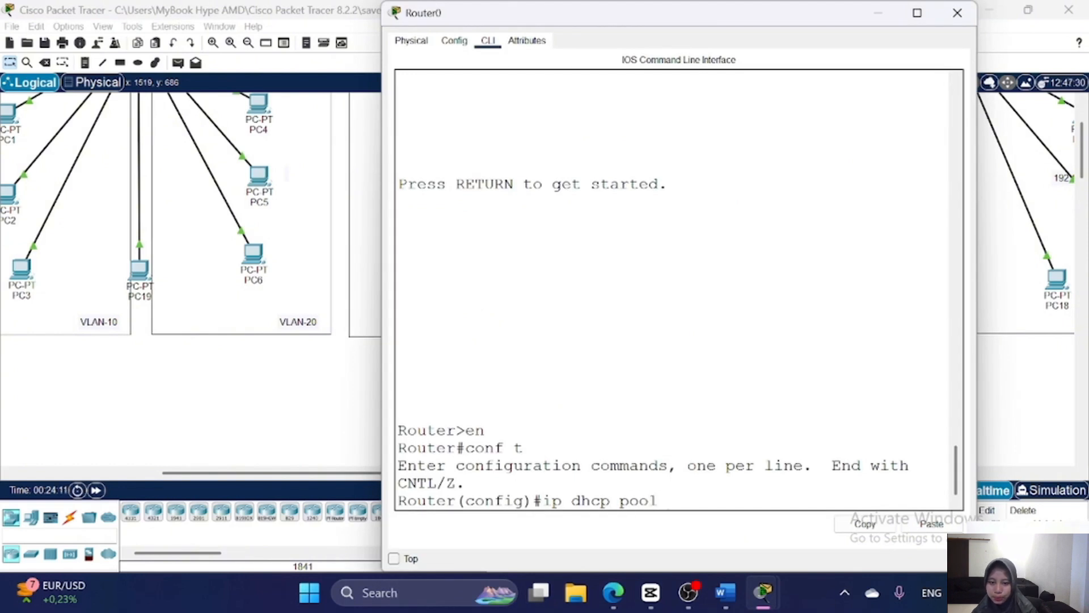
type("vlan10")
key("Return")
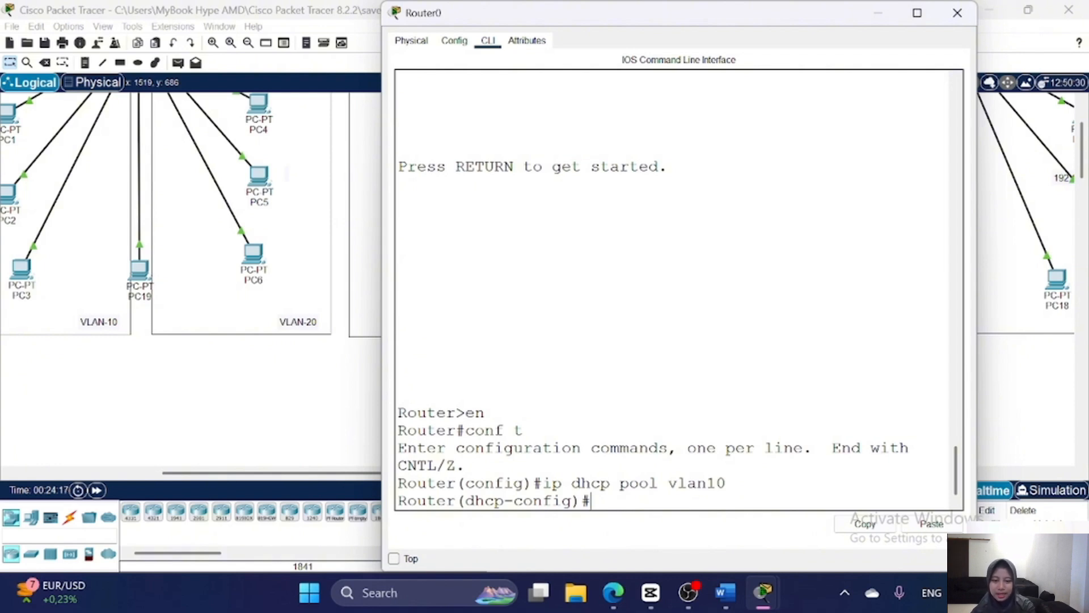
- Assign network 192.168.10.0 with mask 255.255.255.0 to the vlan10 DHCP pool
type("network")
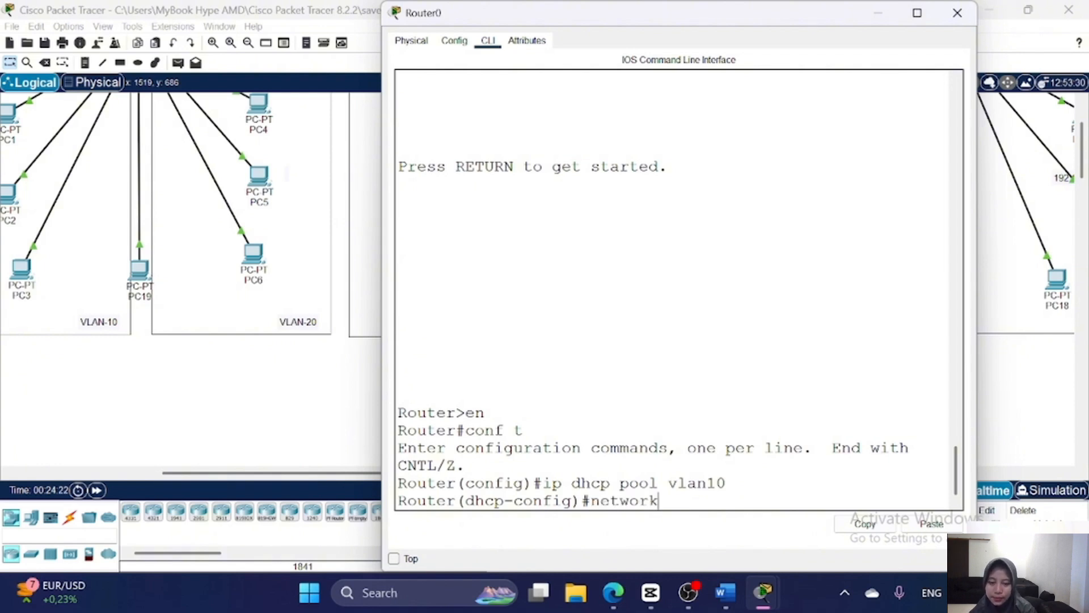
type(" 192.168.1")
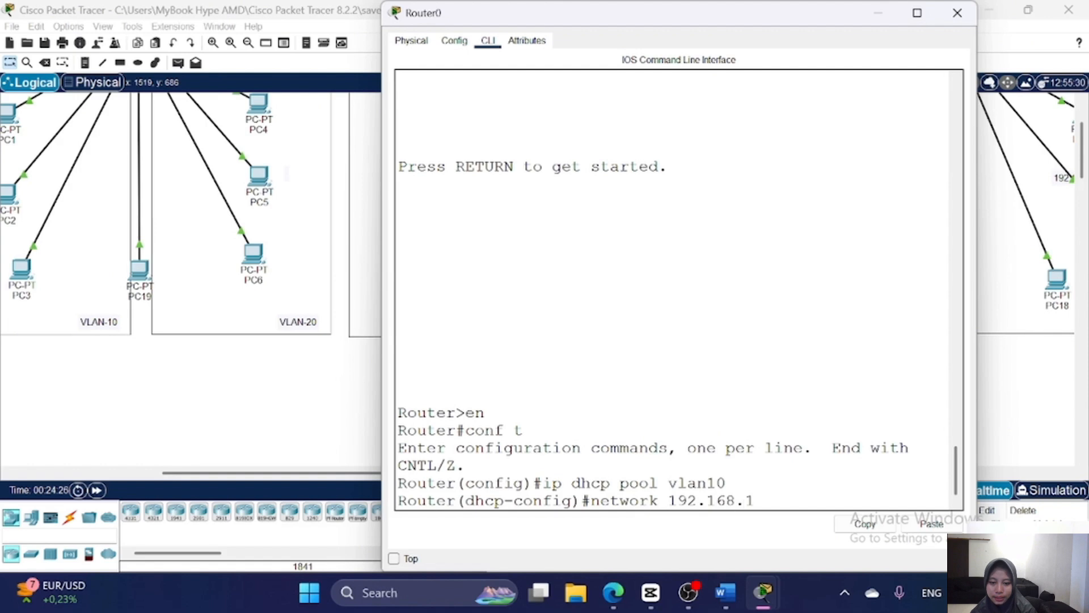
type("0.0 255")
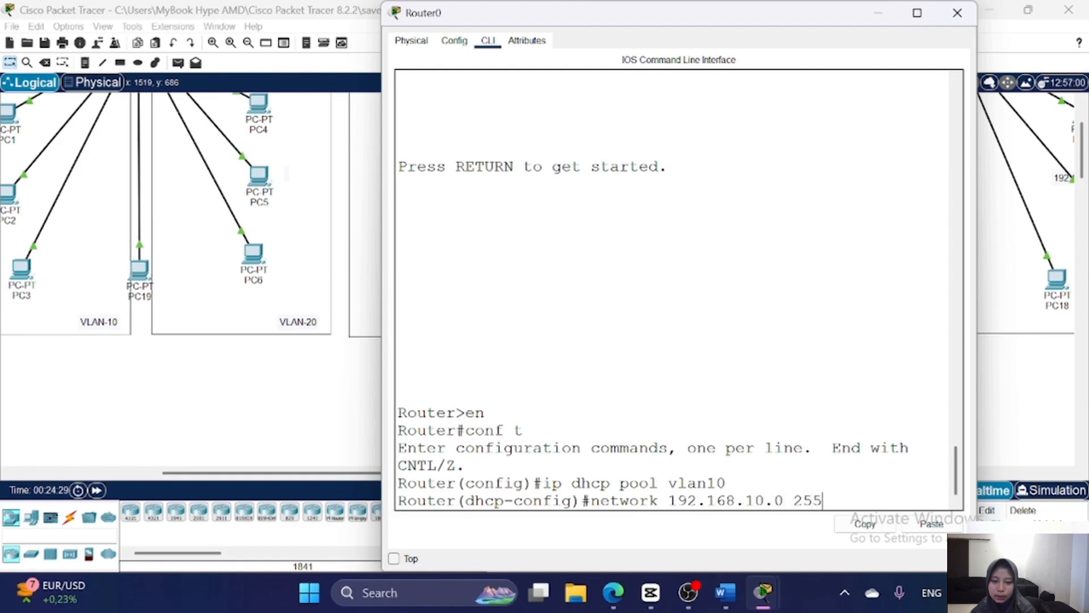
type(".255.255.255.0")
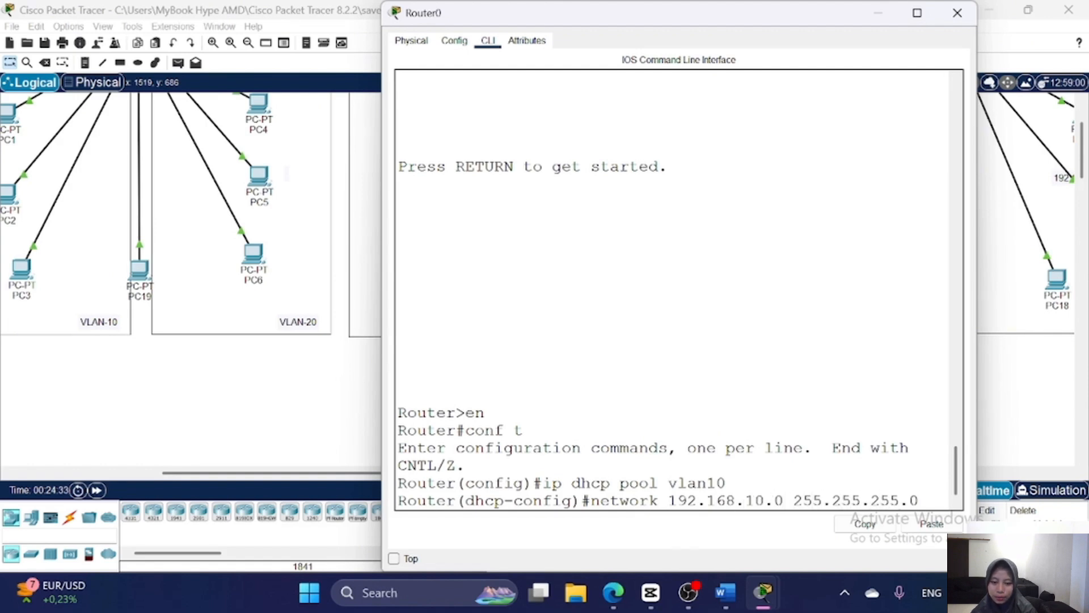
key("Return")
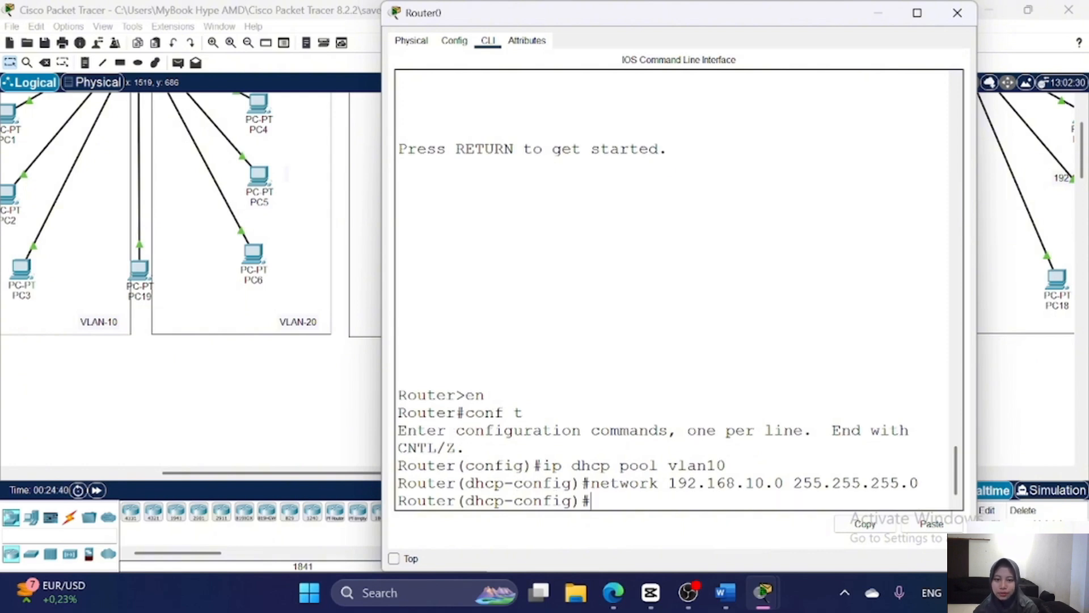
- Set the vlan10 pool's default router to 192.168.10.1 with default-route
type("default-")
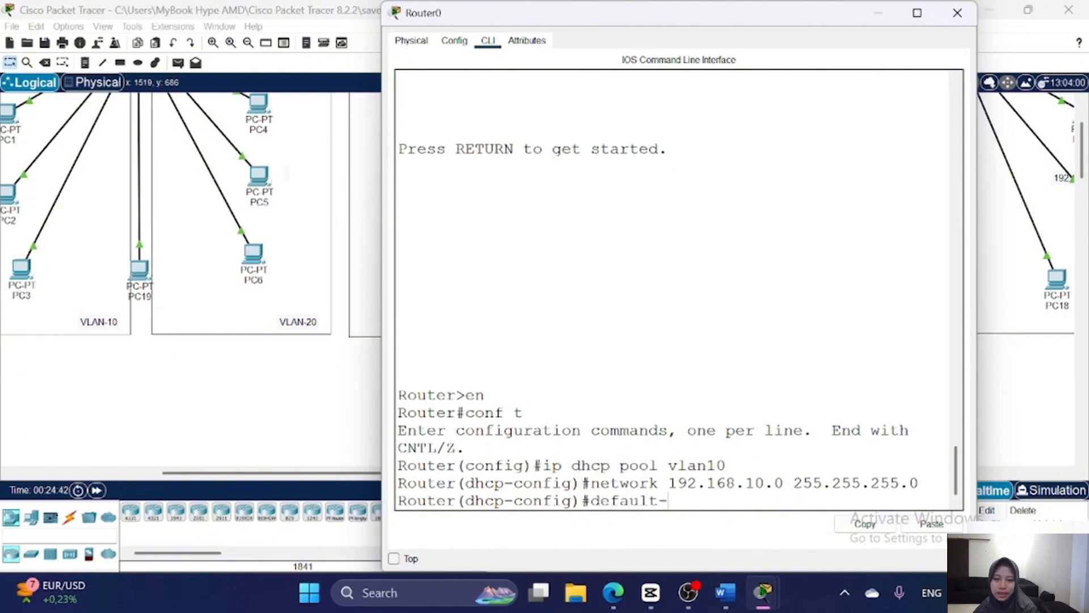
type("route")
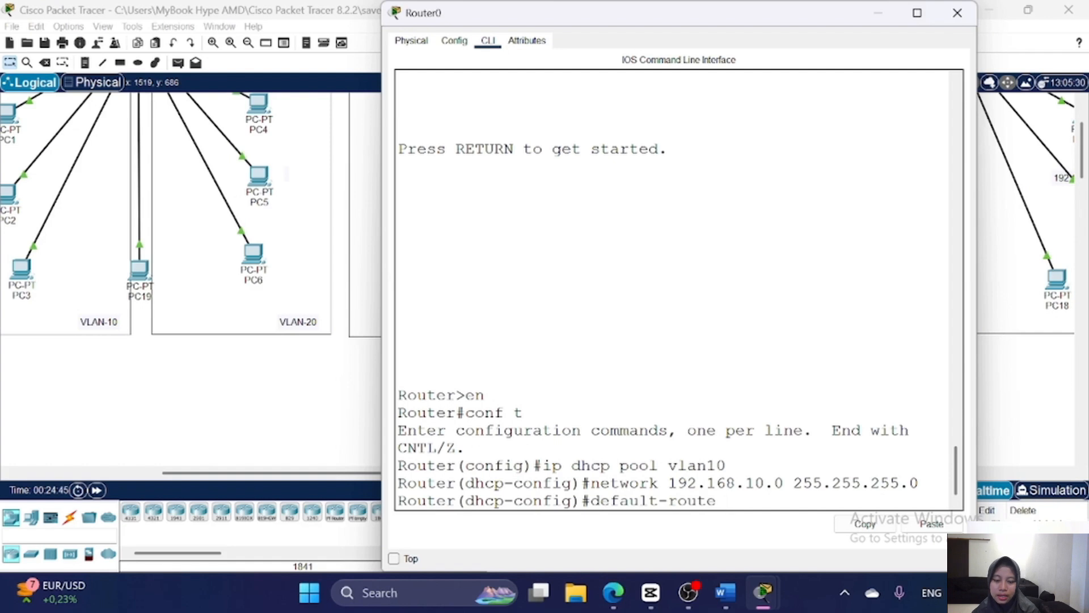
type(" 192.168")
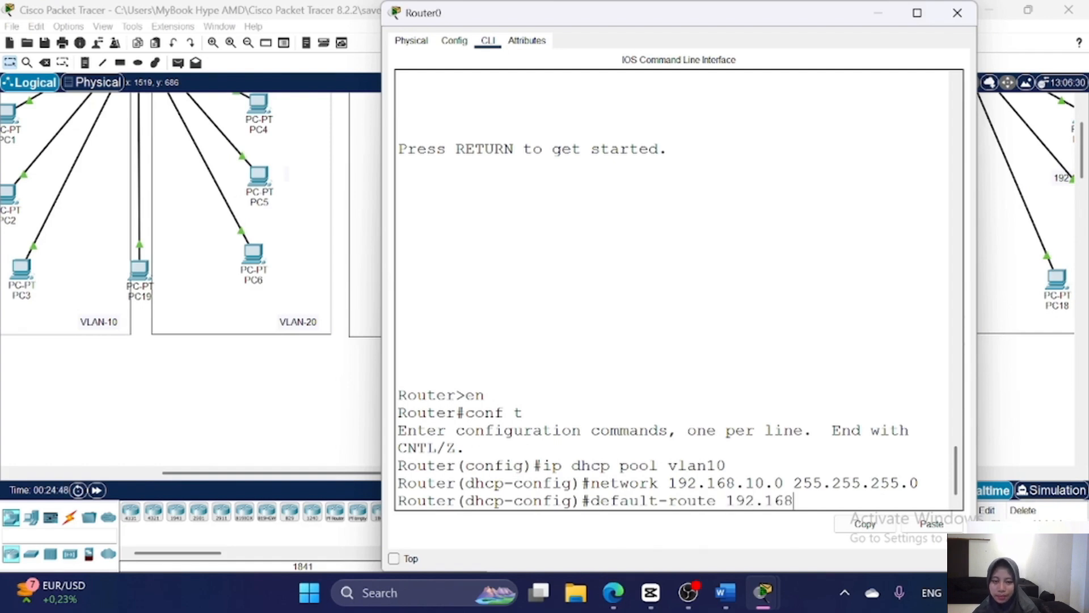
type(".10.1")
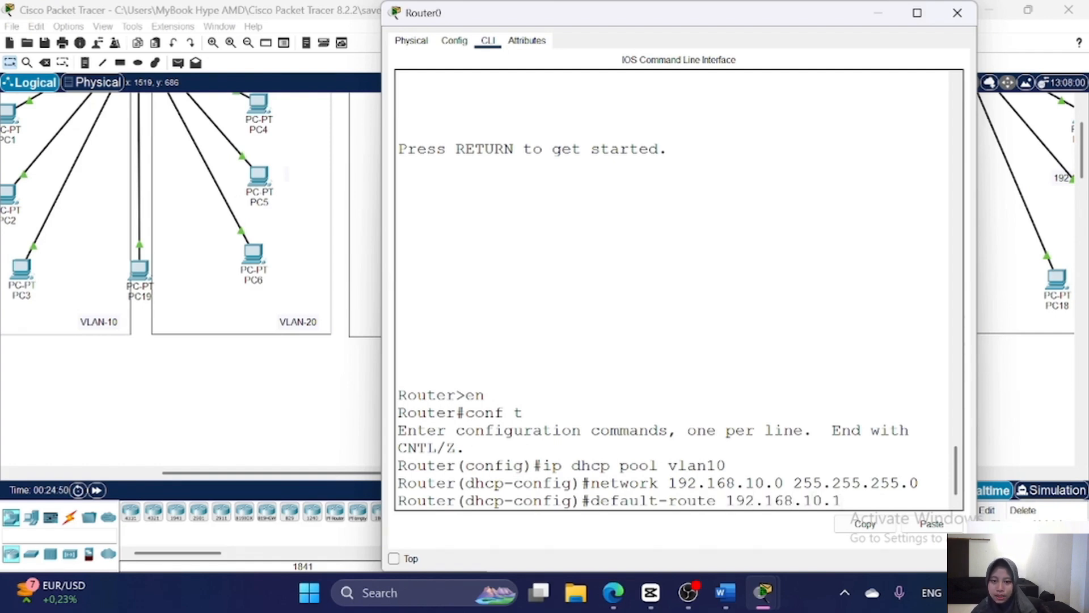
key("Return")
- Set the vlan10 pool's DNS server to 8.8.8.8 and exit to global configuration mode
type("dn")
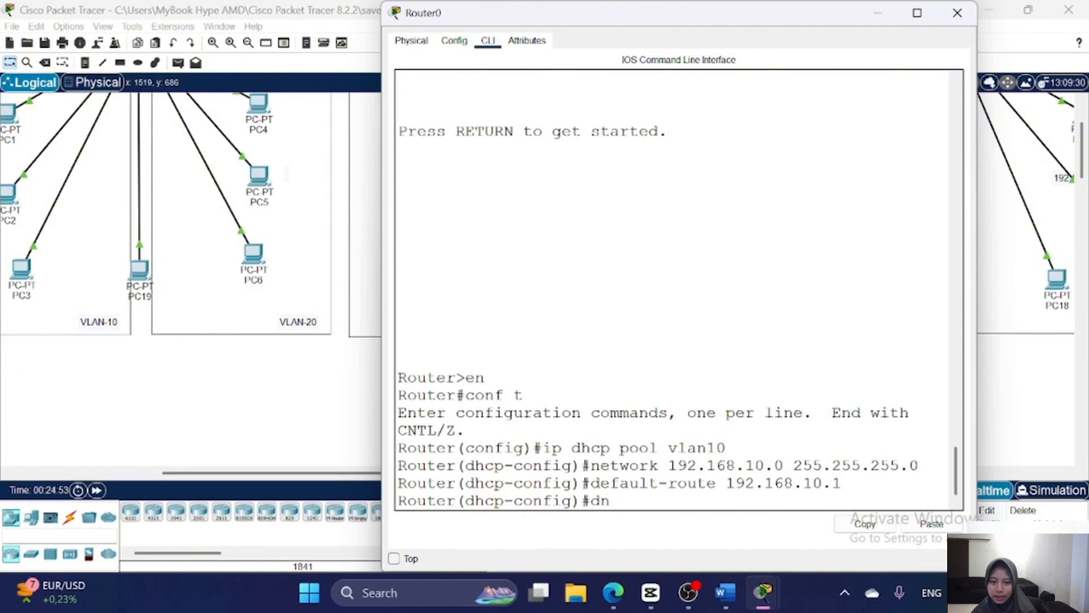
type("s-server ")
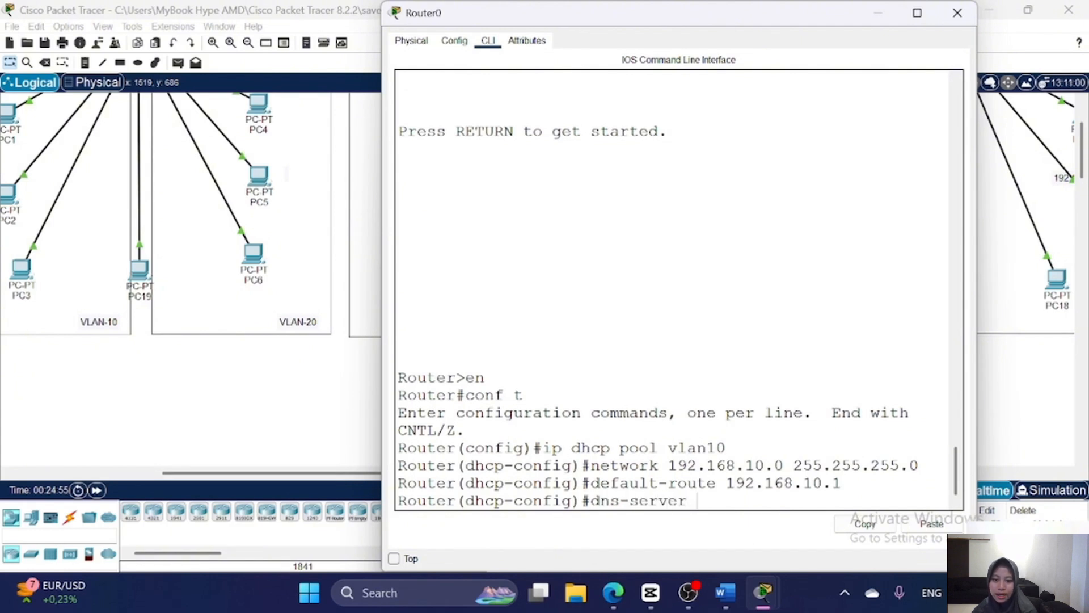
type("8.8.8.8")
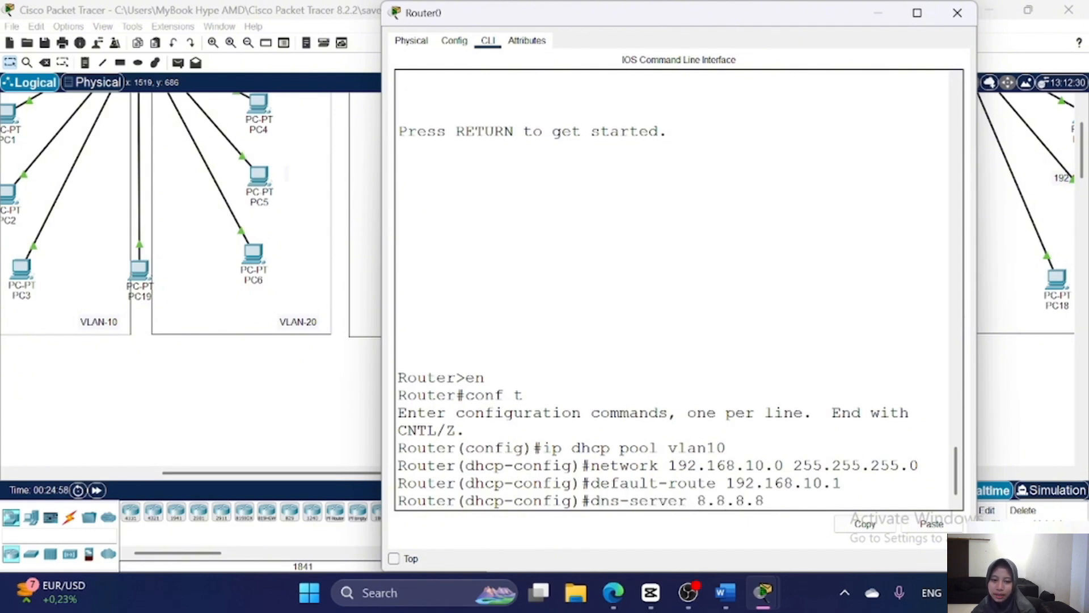
key("Return")
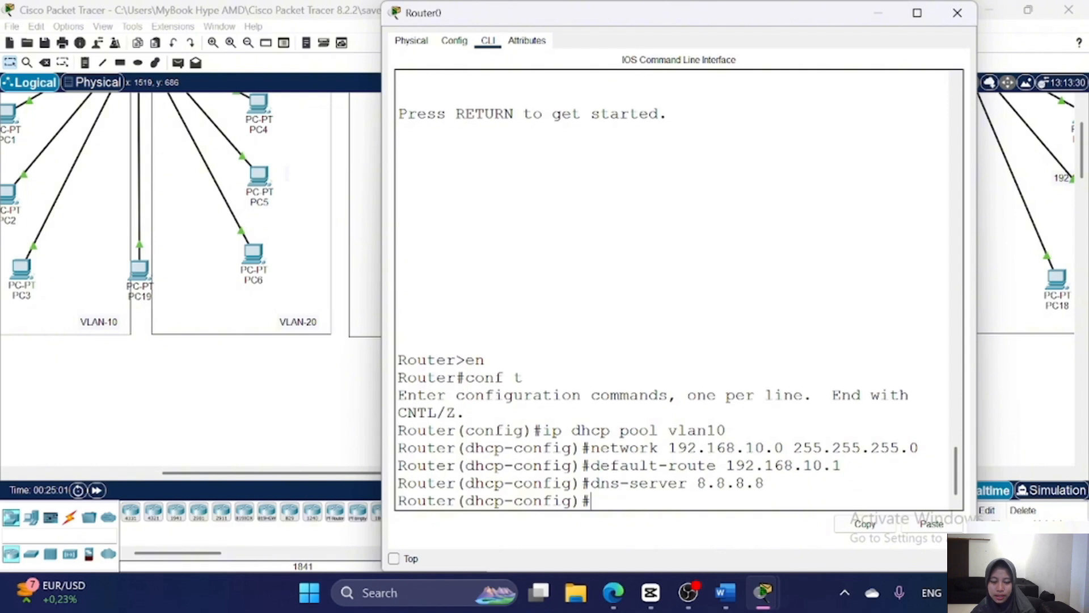
type("ex")
key("Return")
key("Return")
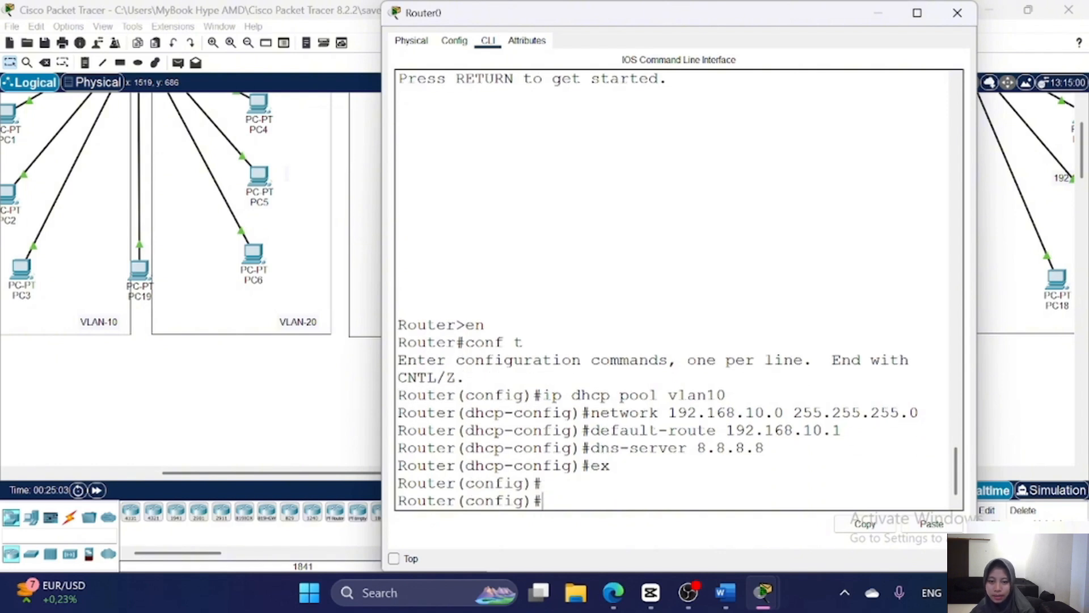
- Create a second DHCP pool named vlan20 on Router0
type("ip d")
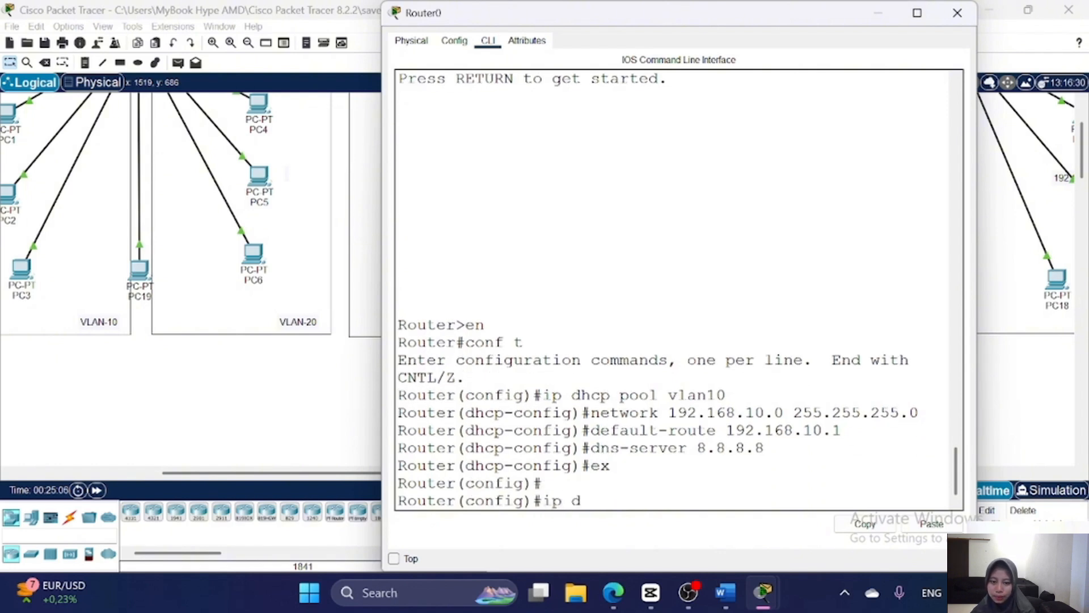
type("hcp pool ")
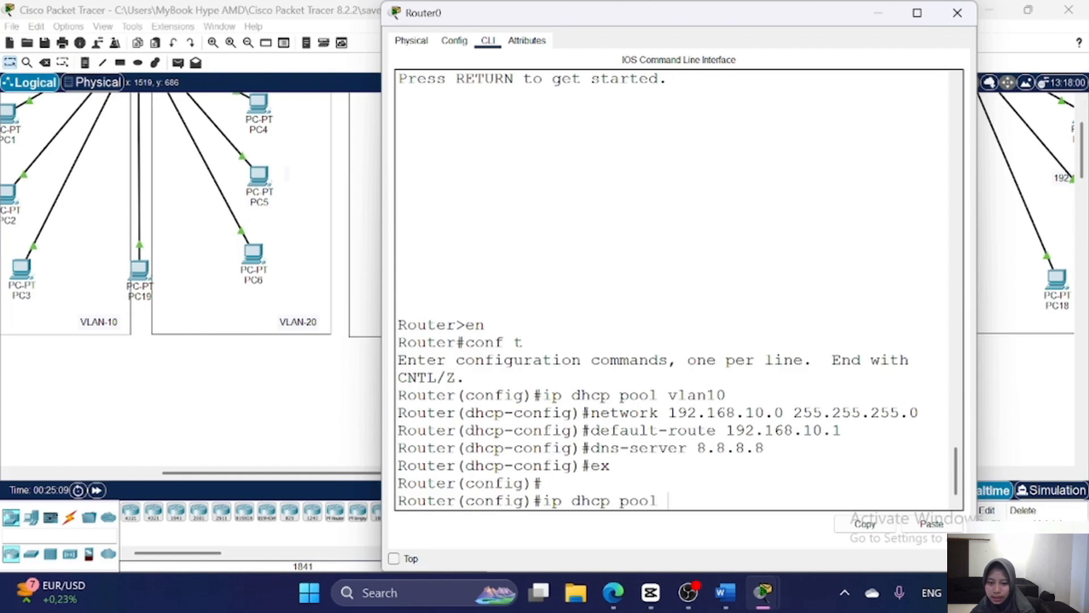
type("vlan20")
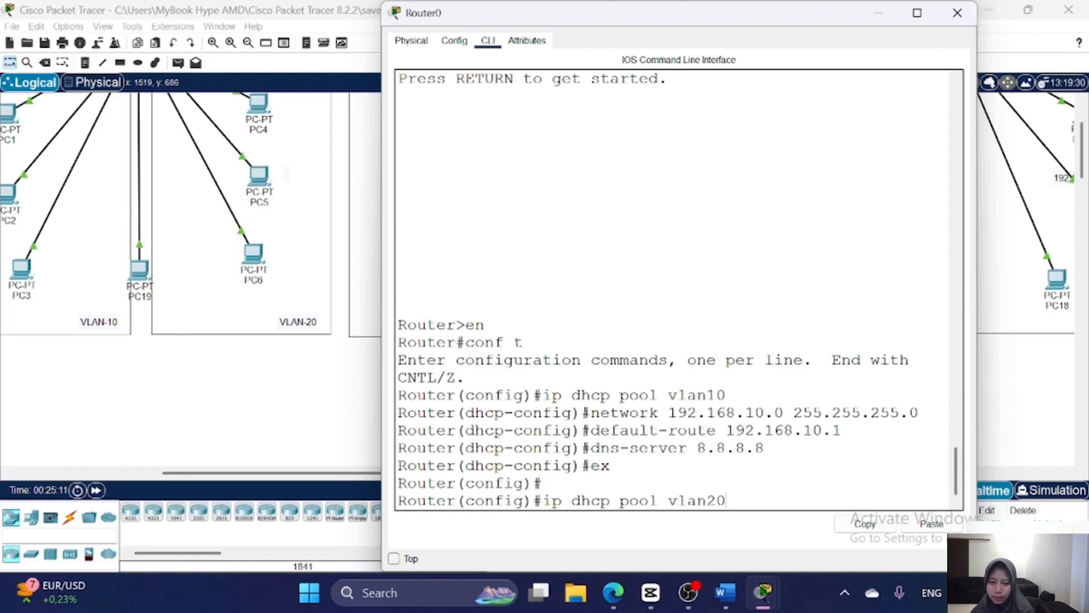
key("Return")
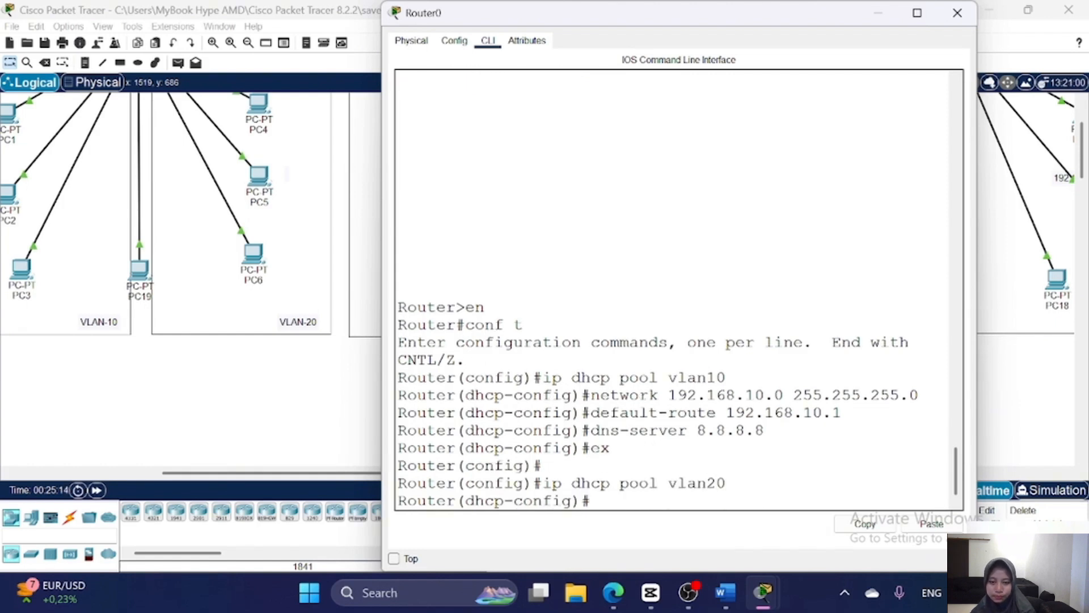
- Assign network 192.168.20.0 with mask 255.255.255.0 to the vlan20 DHCP pool
type("netwo")
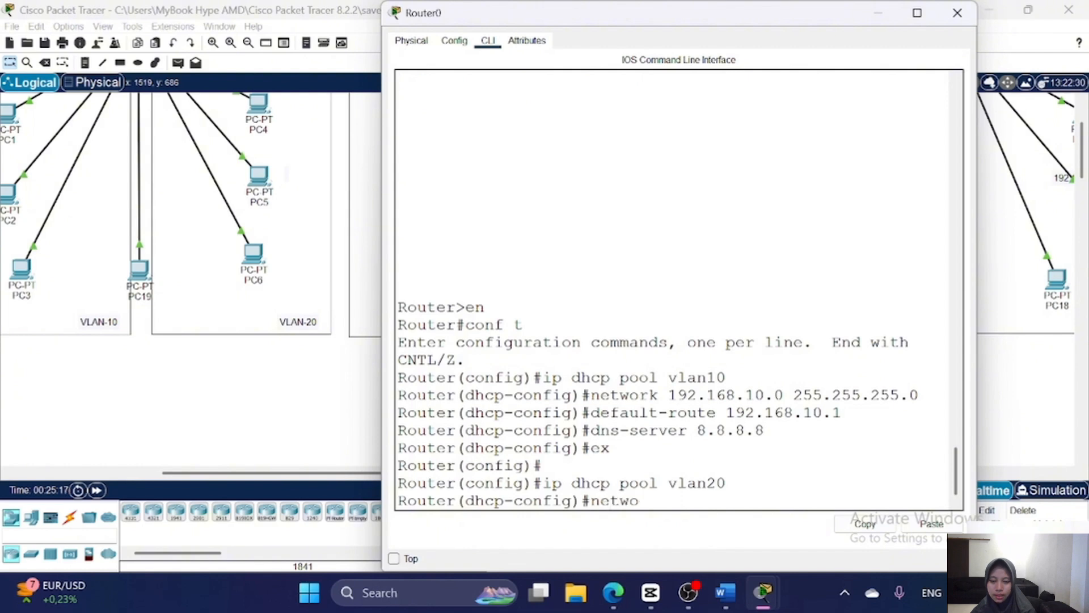
type("rk 192.168.29")
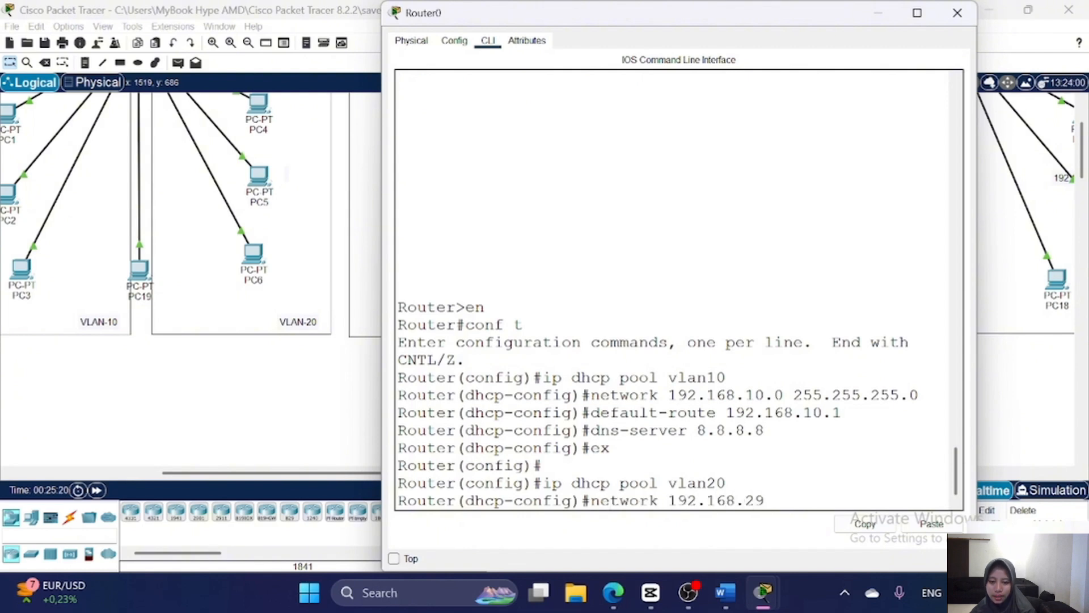
key("BackSpace")
type("0.1")
key("BackSpace")
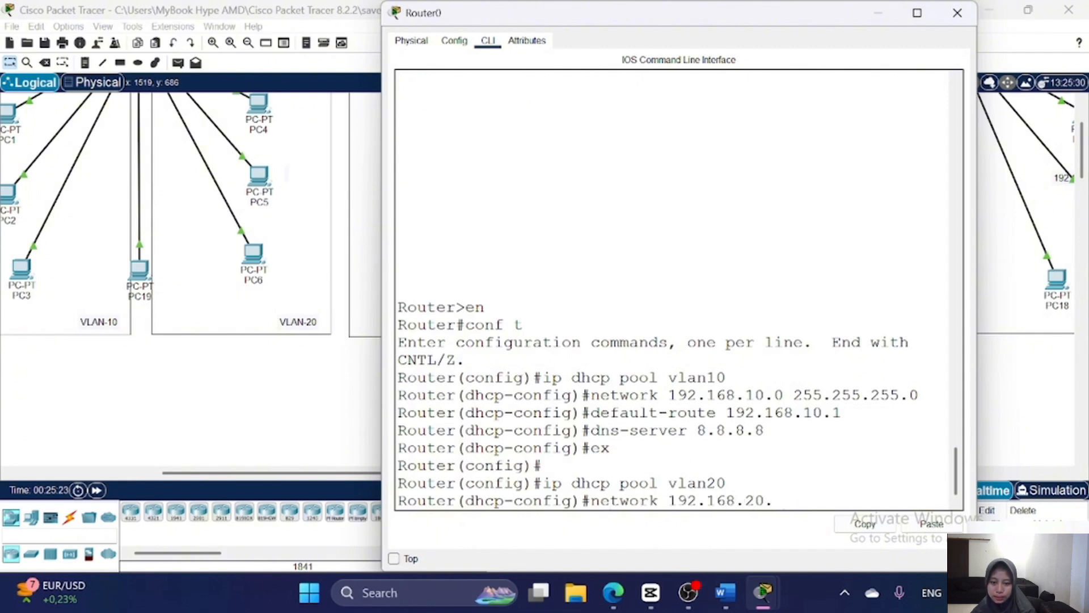
type("0 255.25")
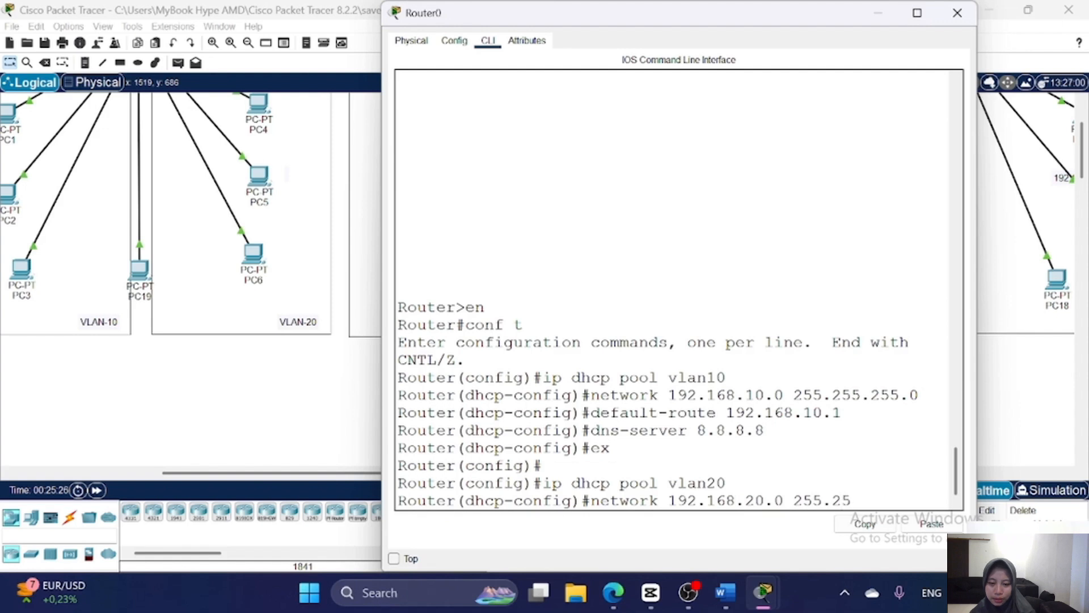
type("5.255.0")
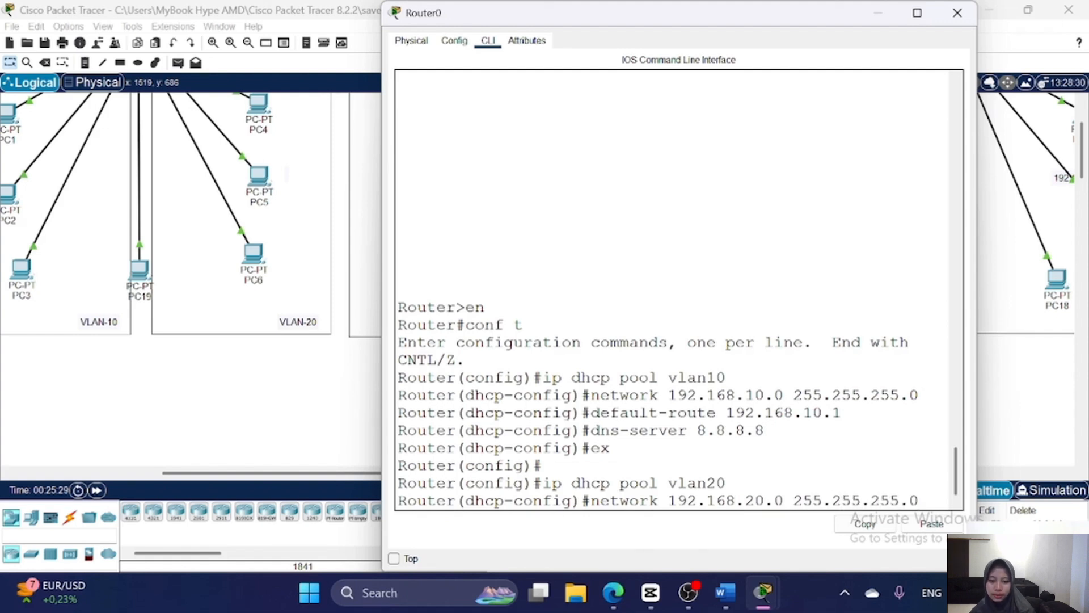
key("Return")
- Set the vlan20 pool's default router to 192.168.20.1 with default-route
type("default-")
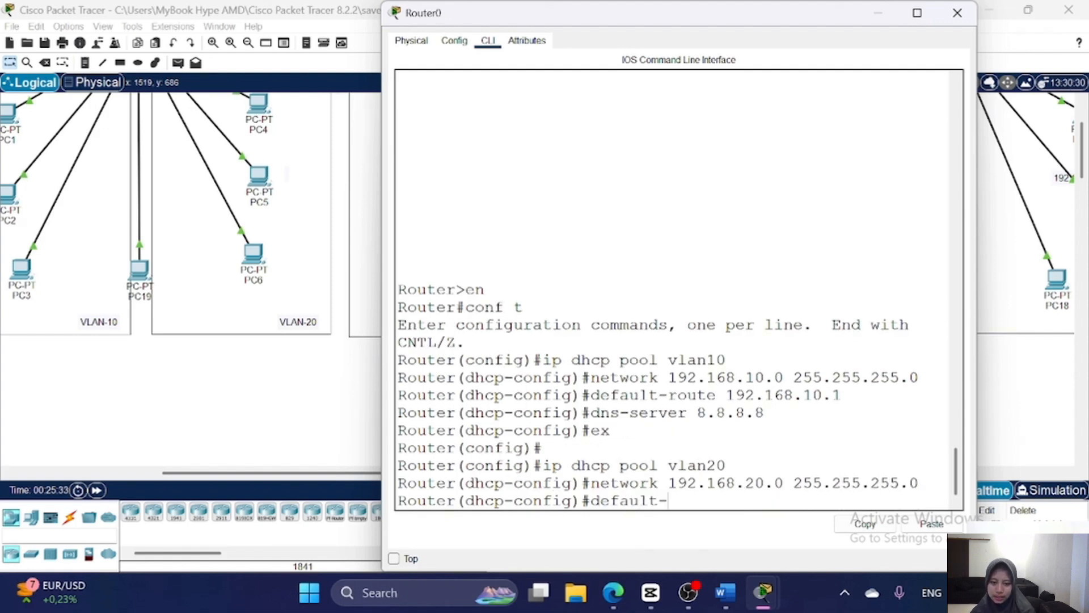
type("route 192.168")
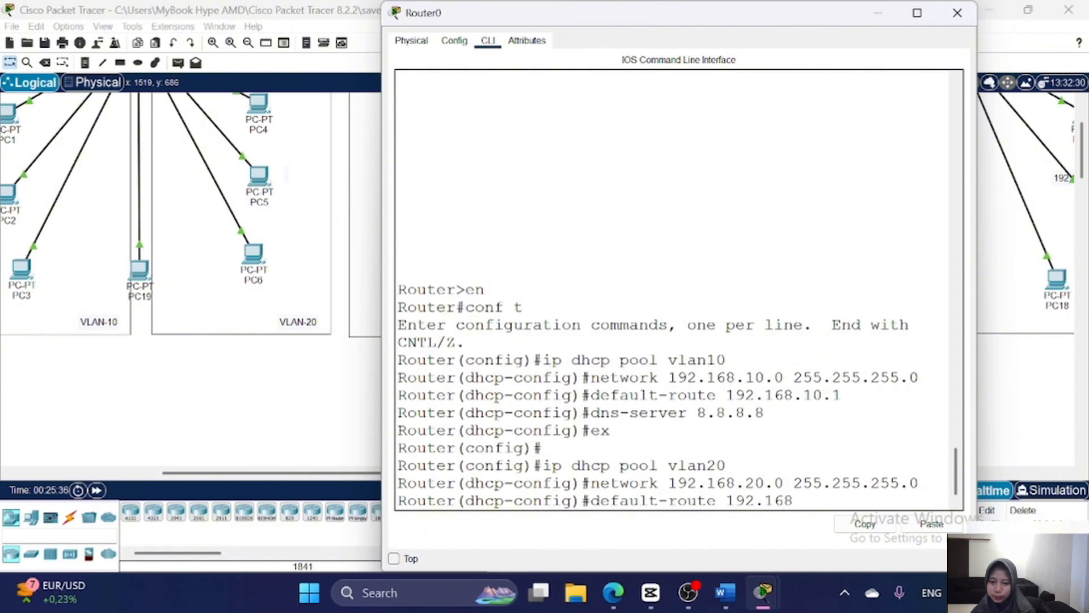
type(".20.1")
key("Return")
- Set the vlan20 pool's DNS server to 8.8.8.8 and exit to global configuration mode
type("dns")
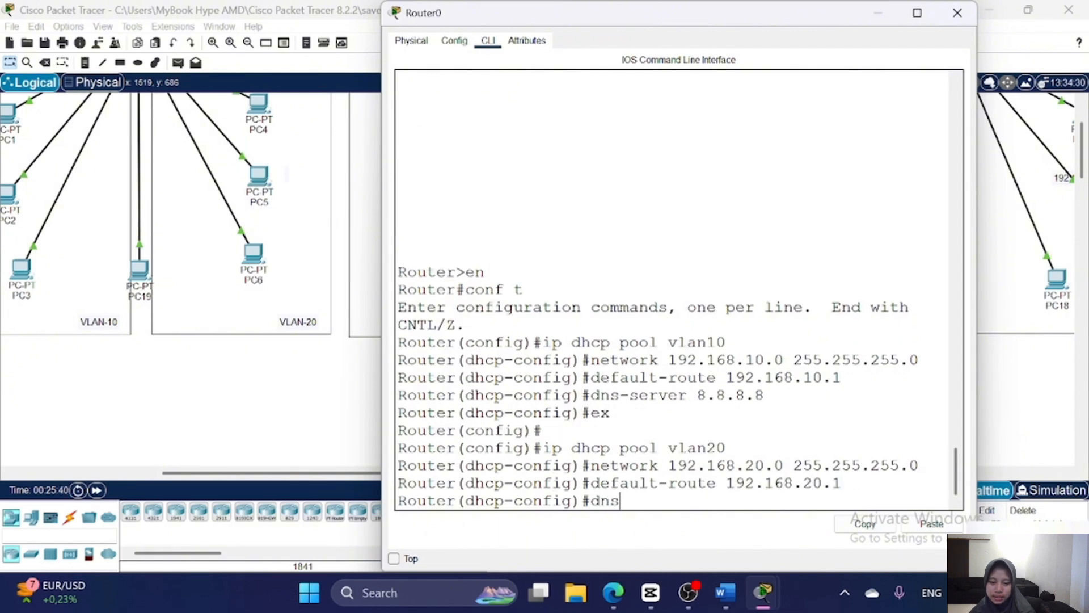
type("-server ")
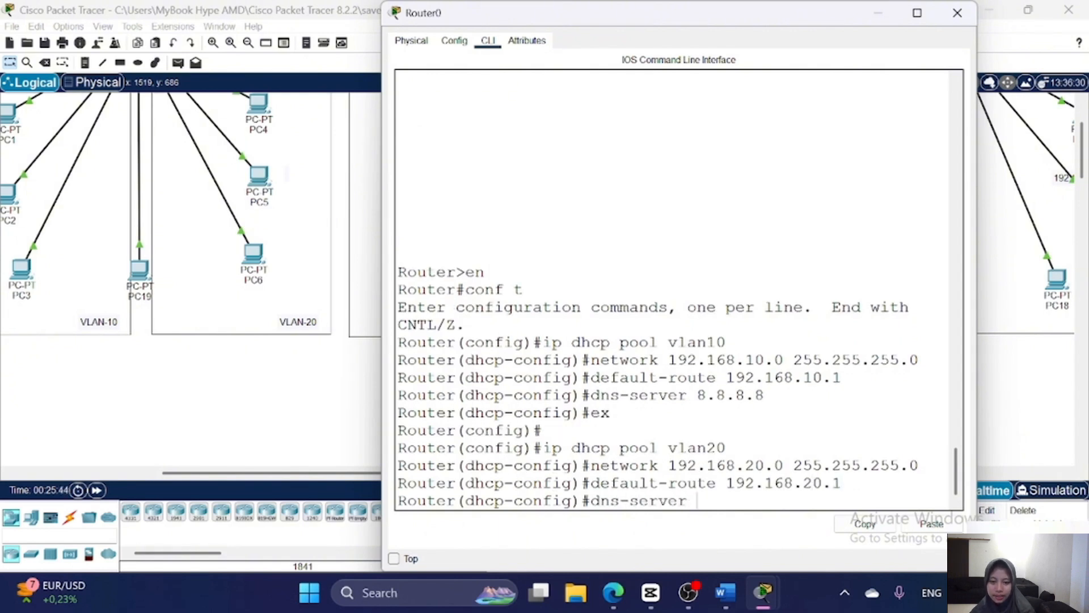
type("8.8.8.8")
key("Return")
type("ex")
key("Return")
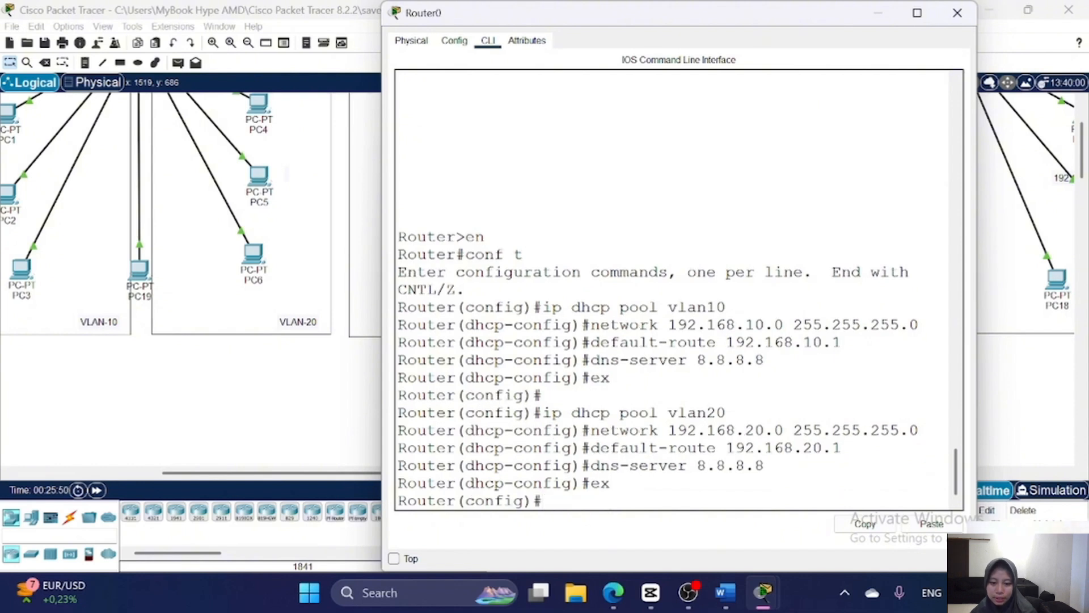
- Create a third DHCP pool named vlan1 on Router0
key("Return")
type("ip dhcp")
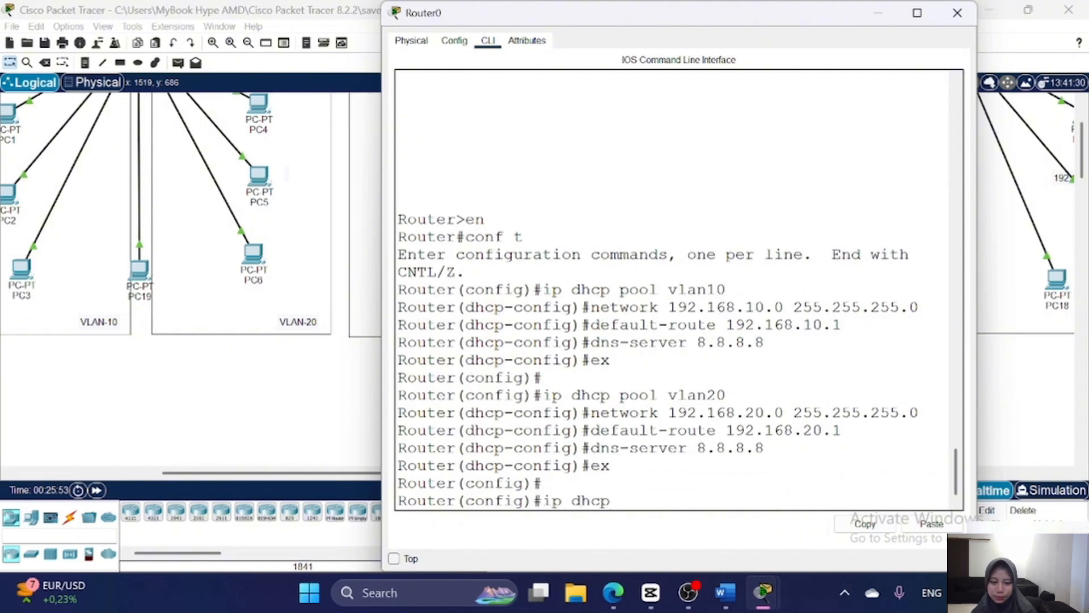
type(" pool vlan1")
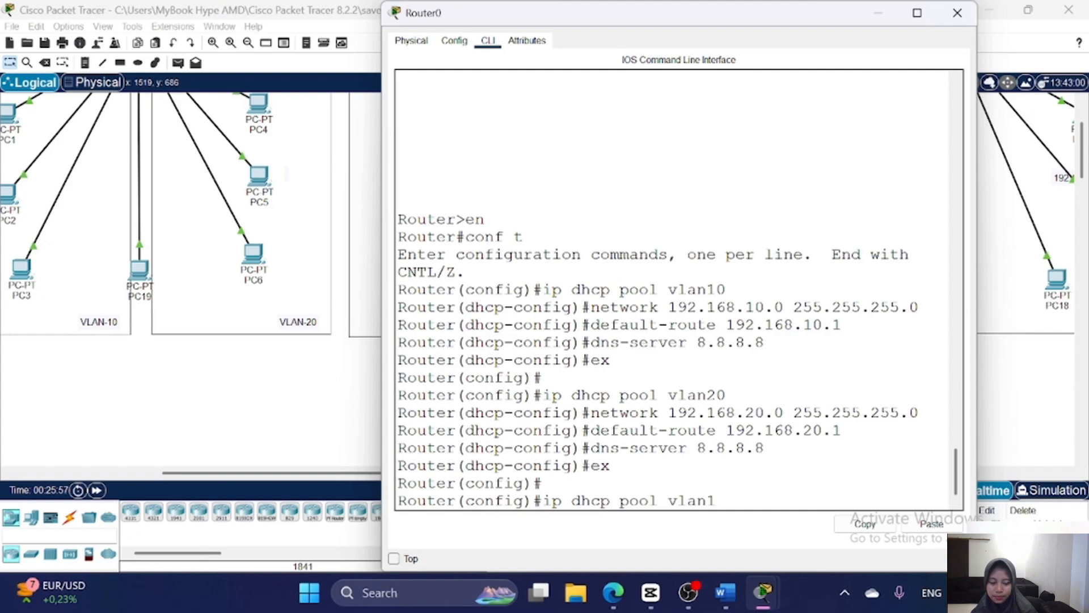
key("Return")
- Assign network 192.168.1.0 with mask 255.255.255.0 to the vlan1 DHCP pool
type("netwo")
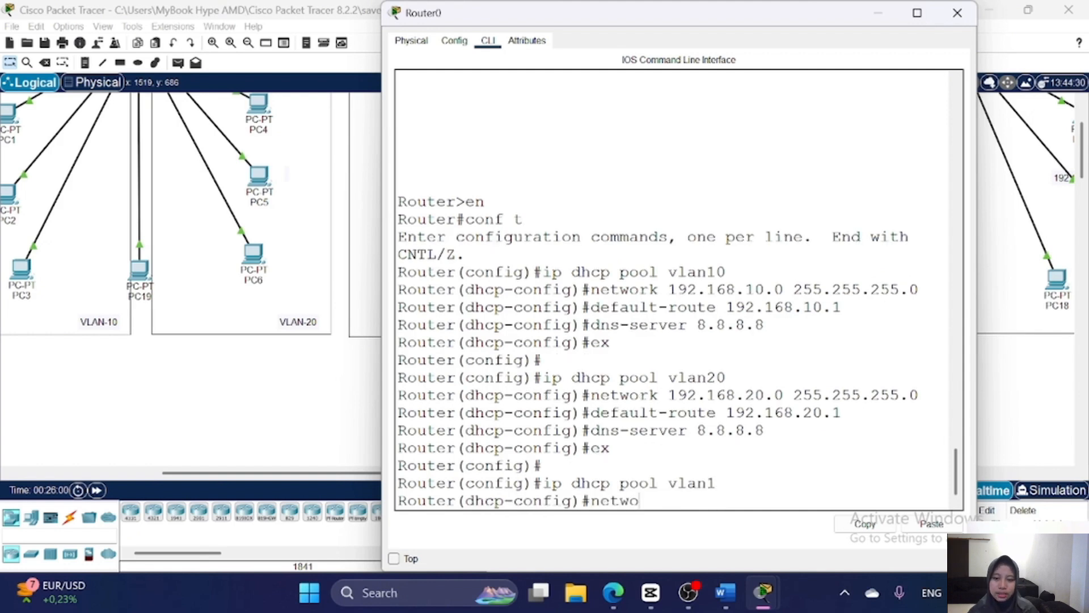
type("rk 192.168.")
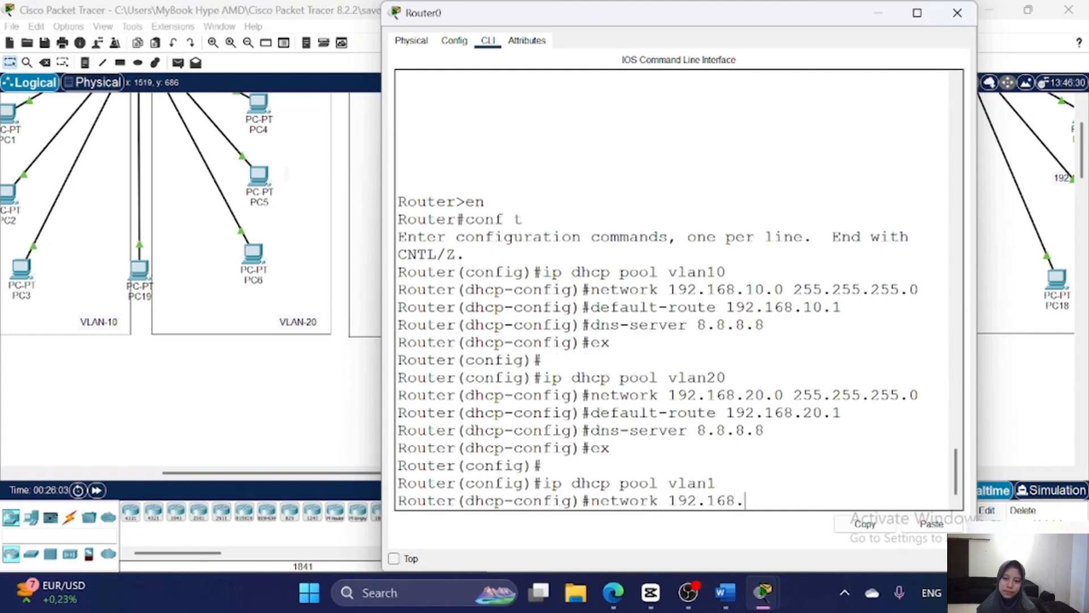
type("1.0 255")
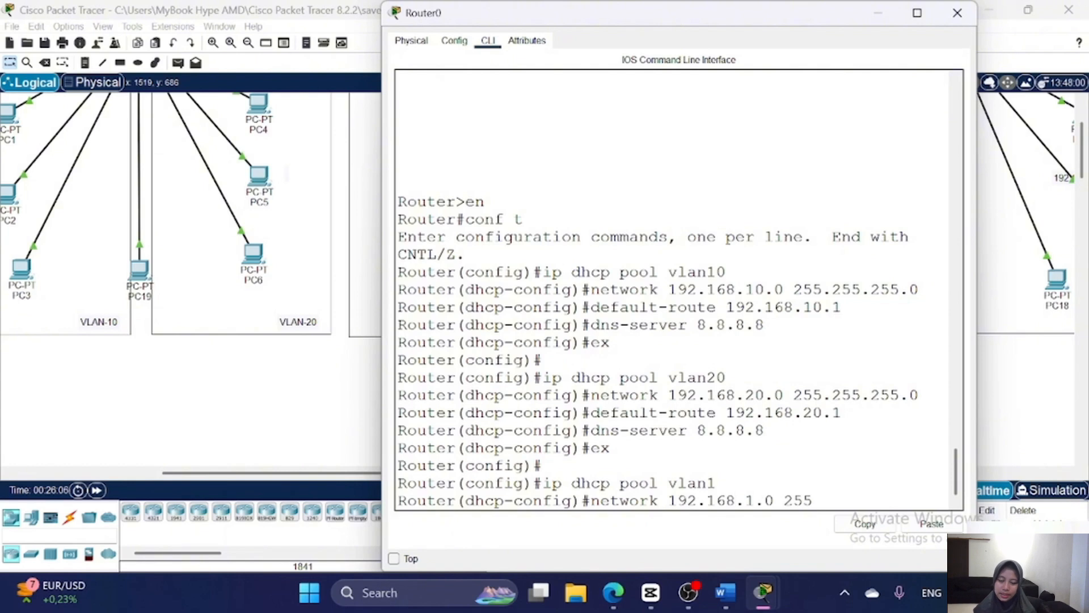
type(".255.255")
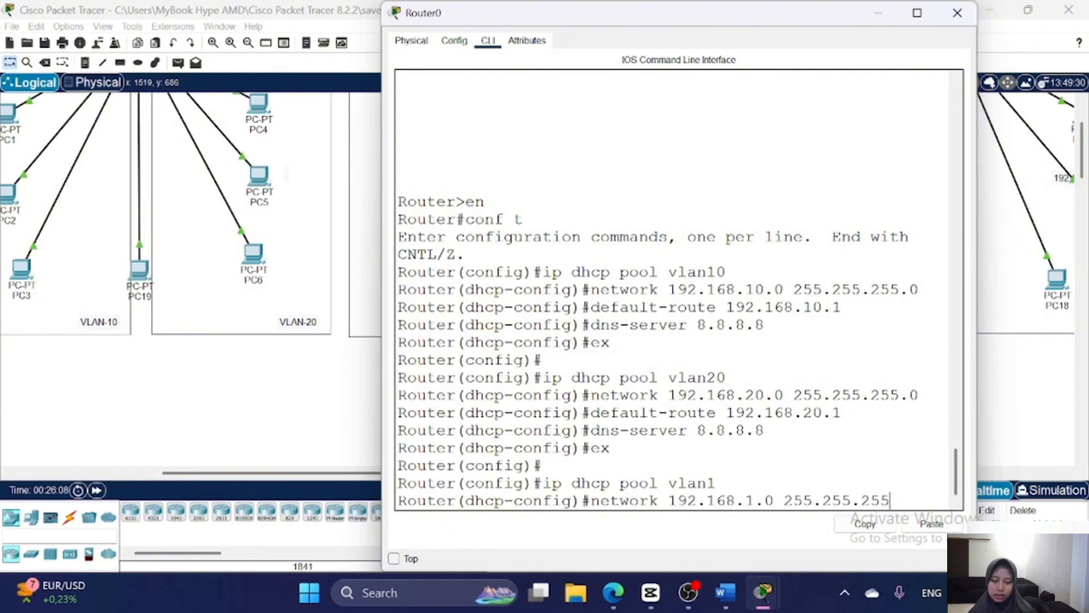
type(".0")
key("Return")
- Set the vlan1 pool's default router to 192.168.1.1 with default-route
type("default")
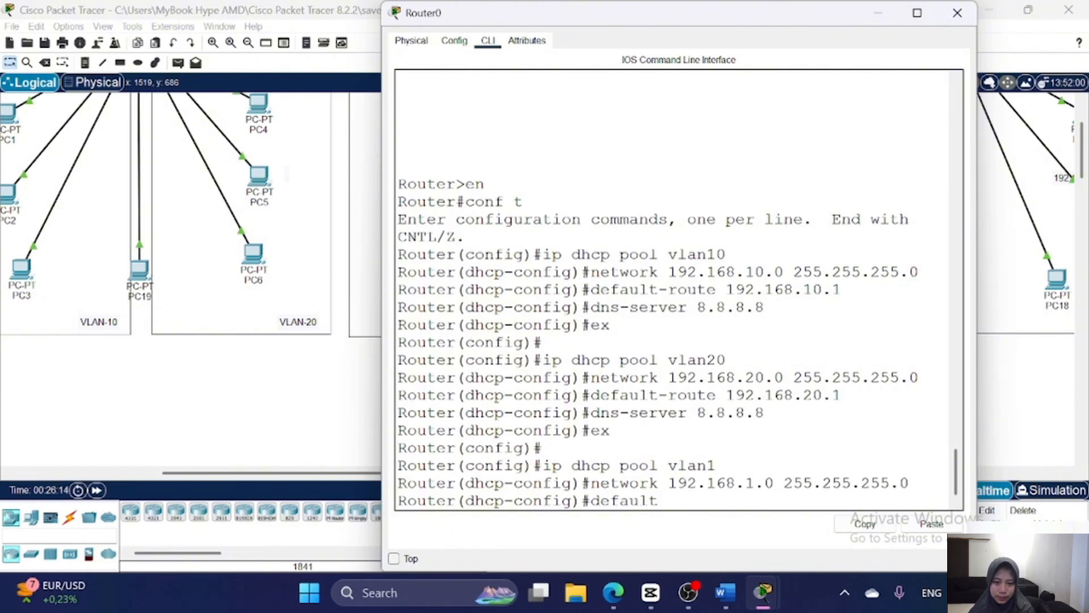
type("-route")
type(" 192.168.1.1")
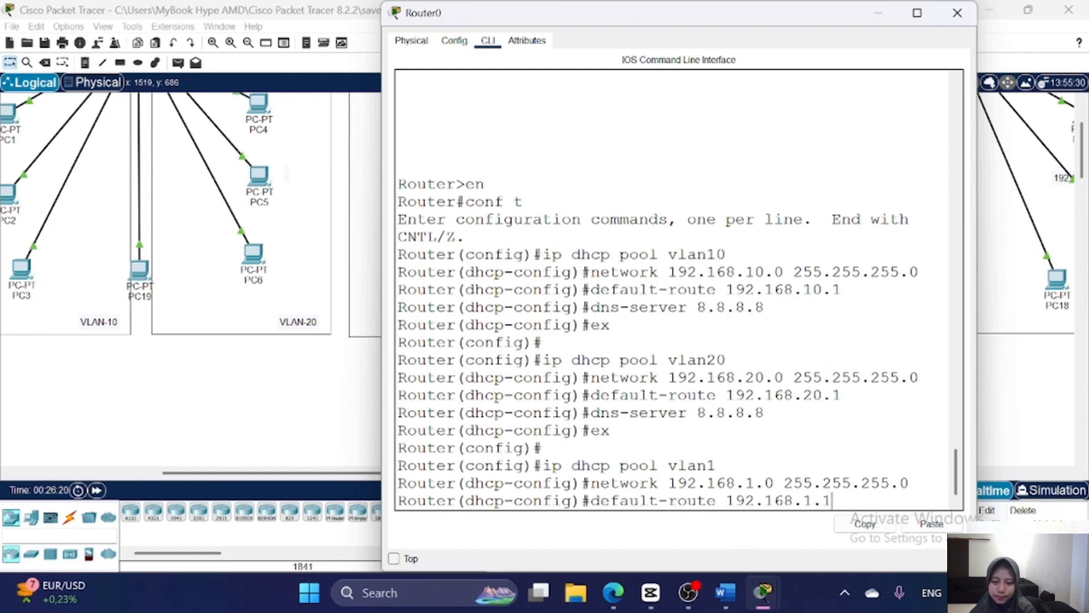
key("Return")
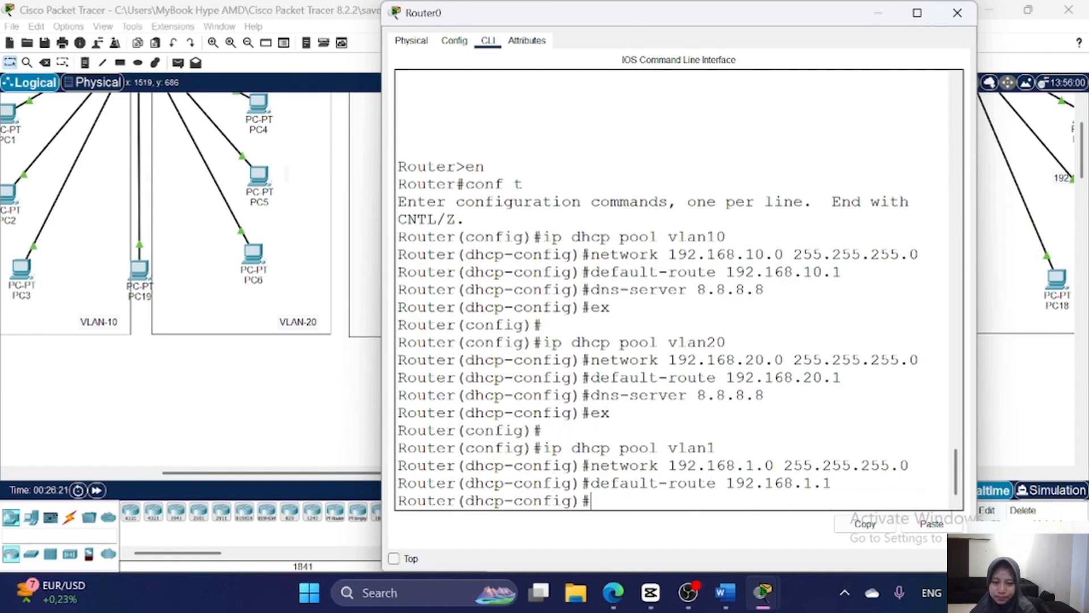
- Set the vlan1 pool's DNS server to 8.8.8.8 and exit to global configuration mode
type("dns-server 8.8.8.8")
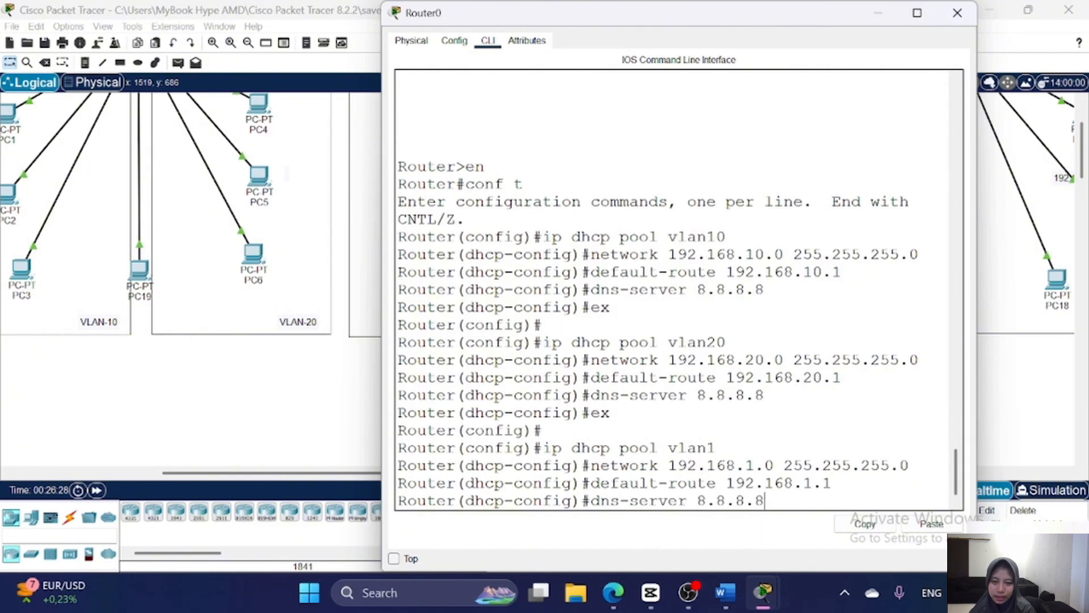
key("Return")
type("ex")
key("Return")
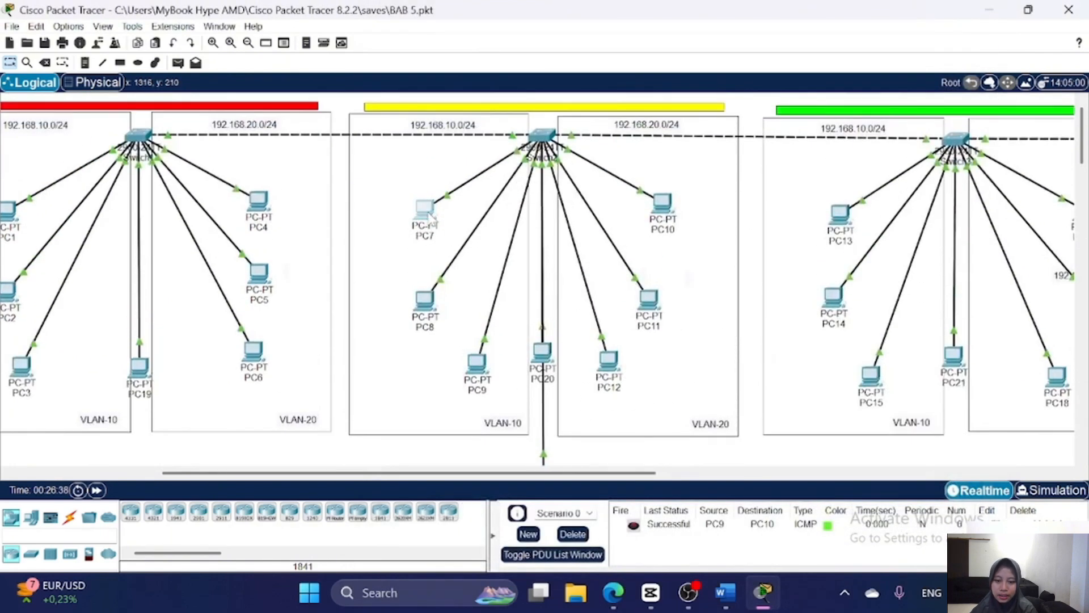
- Switch PC7's IPv4 configuration from static to DHCP and close its window
left_click(426, 210)
left_click(498, 40)
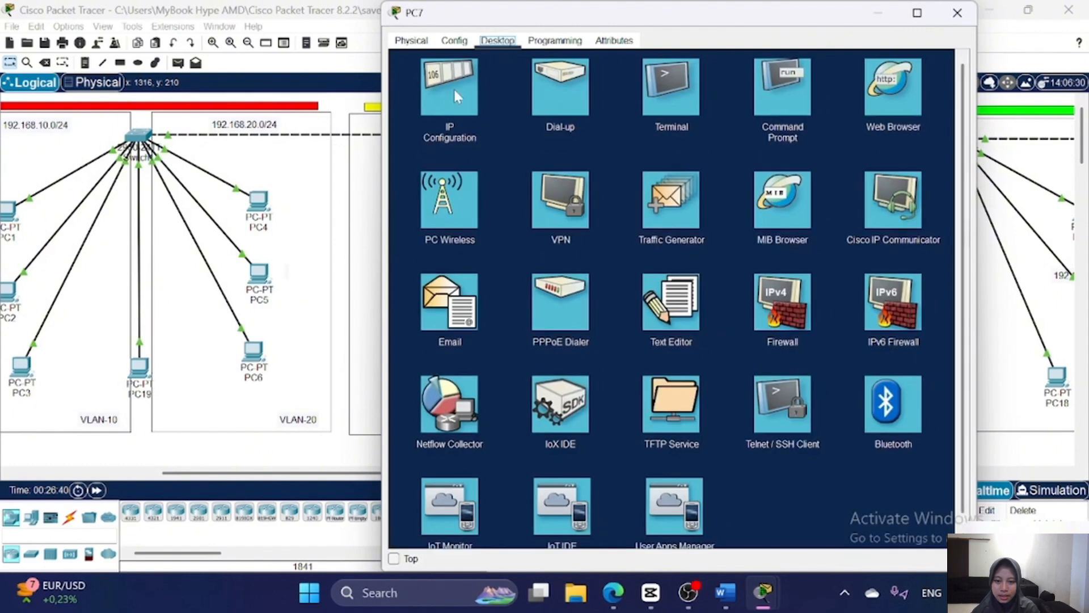
left_click(454, 87)
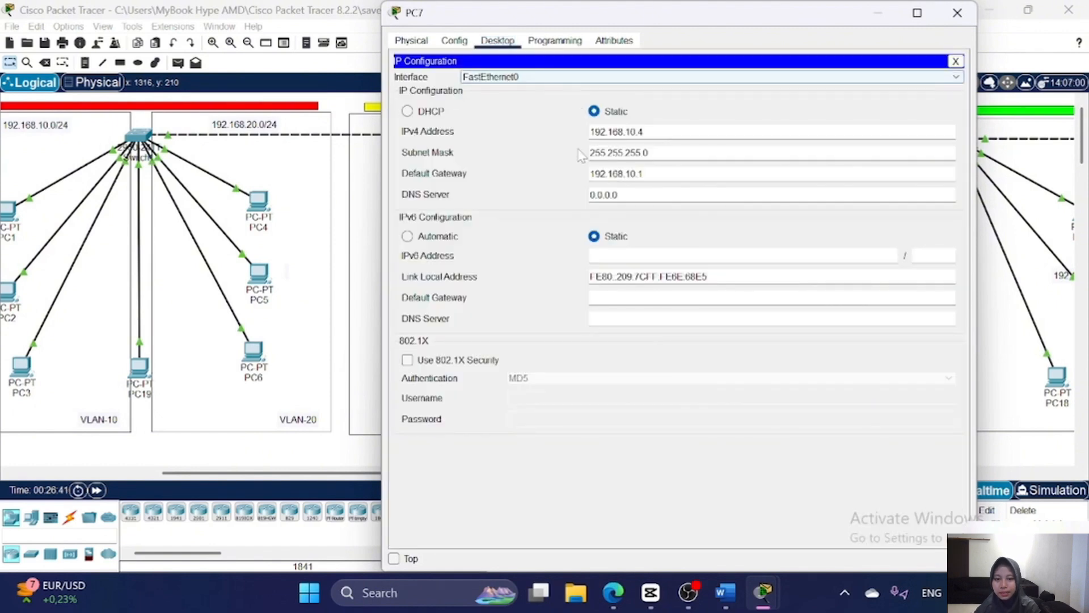
left_click(408, 111)
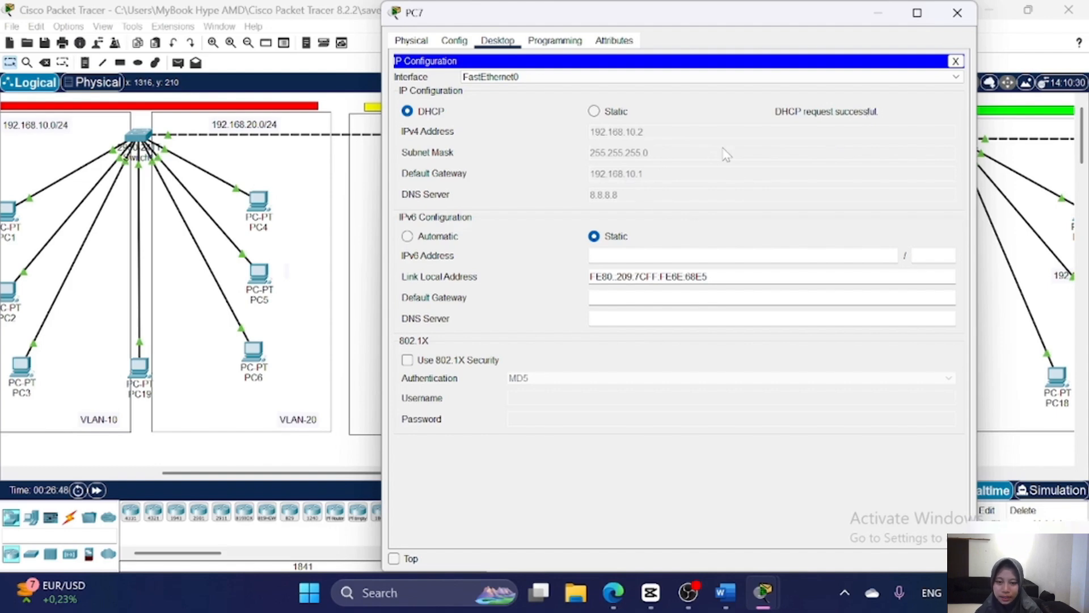
left_click(958, 13)
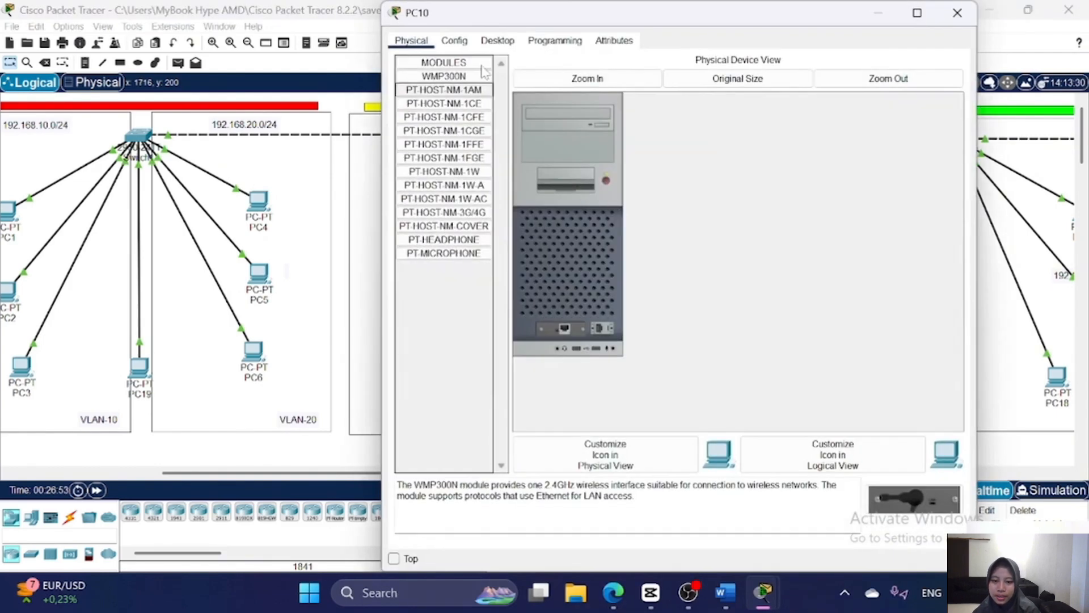
- Switch PC10's IPv4 configuration to DHCP
left_click(454, 40)
left_click(497, 40)
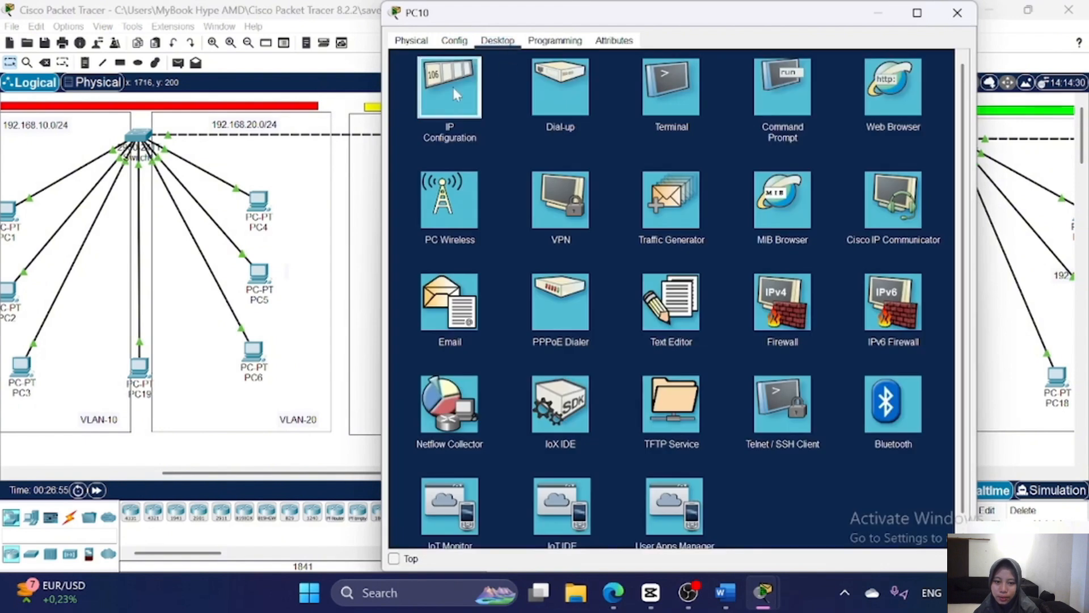
left_click(445, 93)
left_click(407, 111)
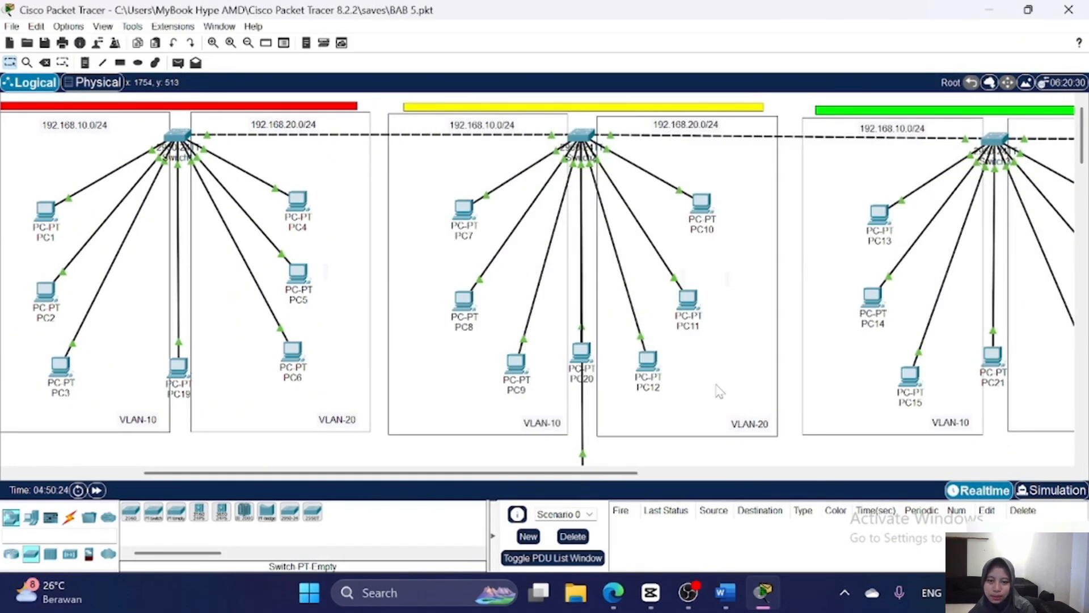
- Examine the topology around Multilayer Switch1, Switch4, Switch5, the VLAN 10 and VLAN 20 areas and Router0
scroll(719, 391, "right", 10)
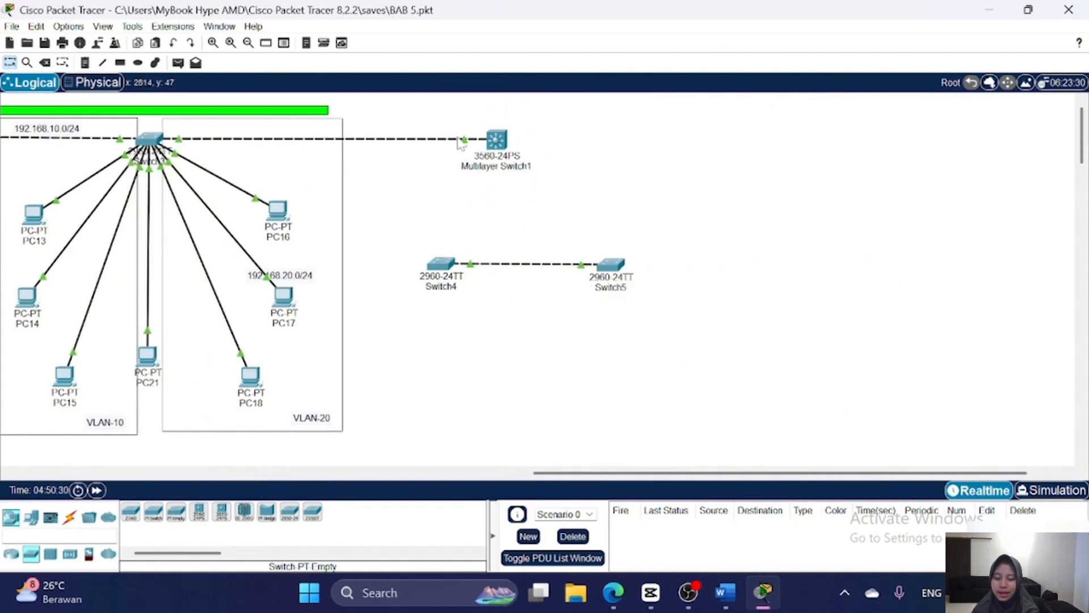
scroll(602, 189, "left", 2)
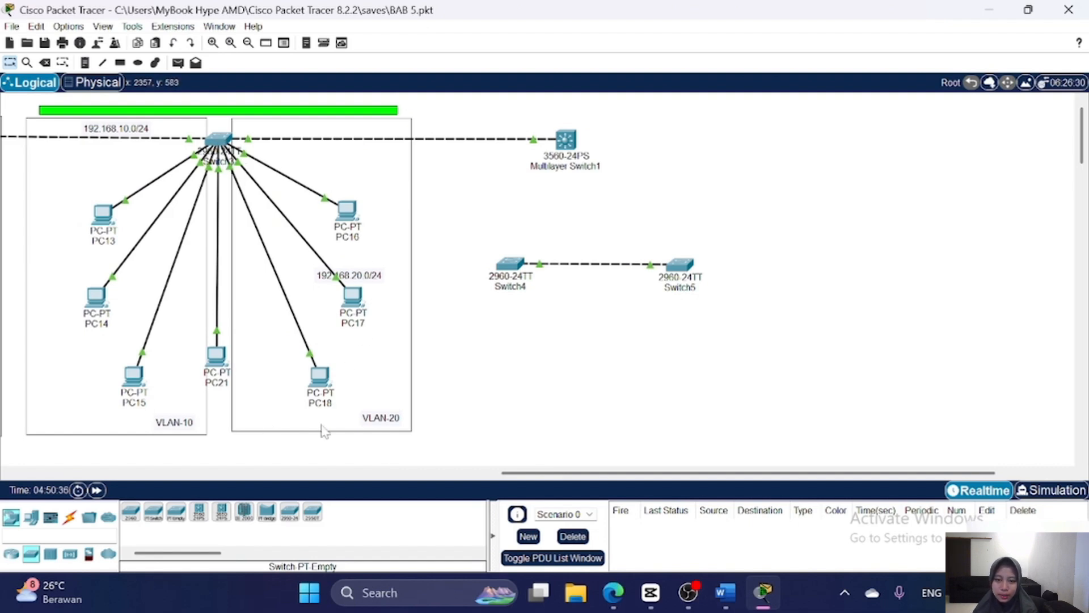
scroll(476, 423, "right", 1)
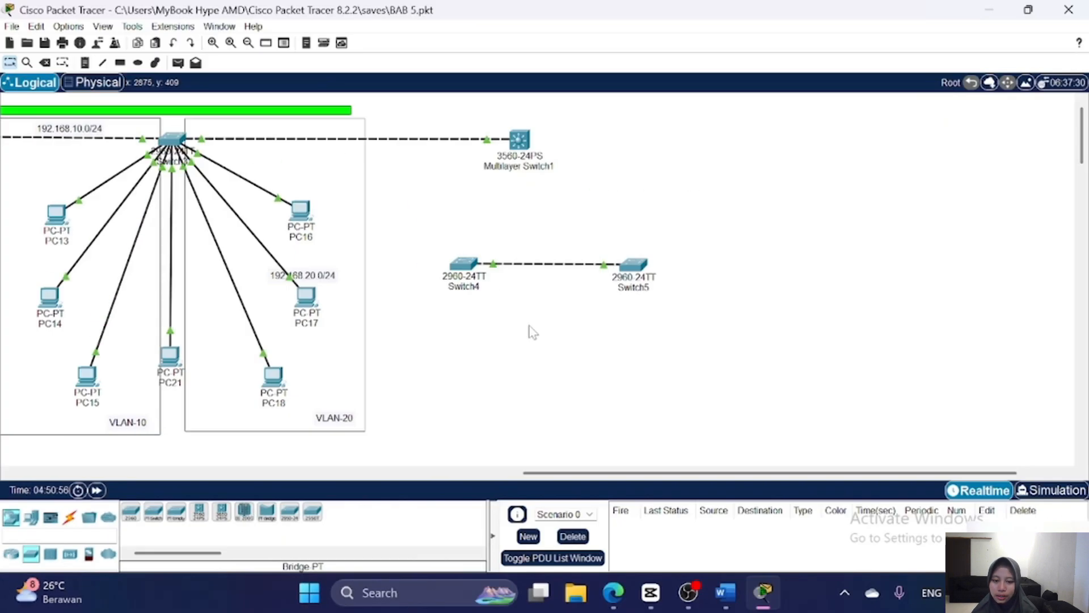
scroll(525, 290, "right", 1)
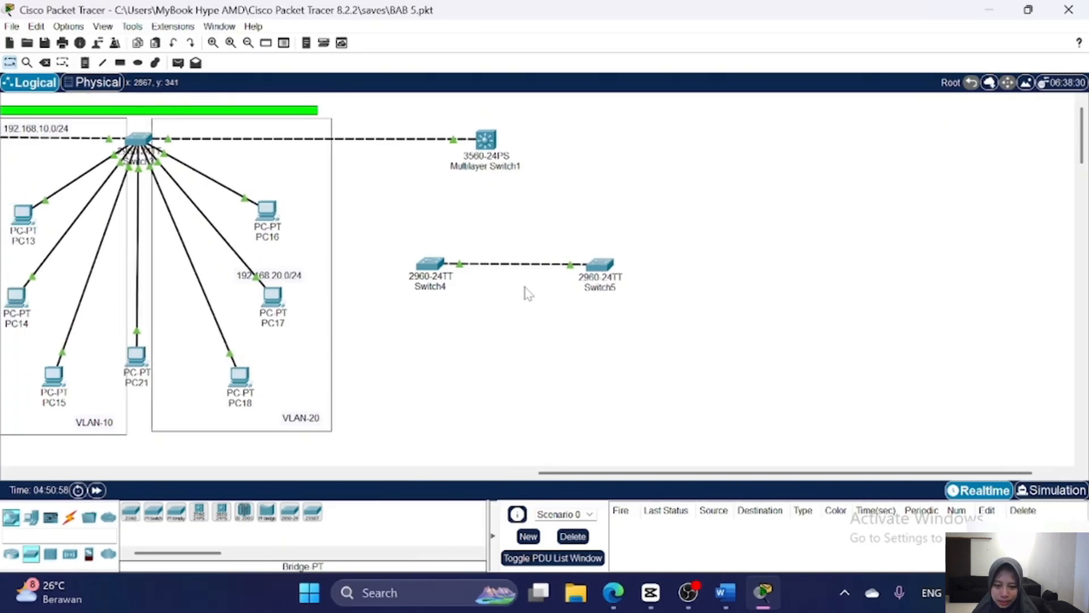
scroll(525, 290, "left", 4)
scroll(305, 378, "left", 6)
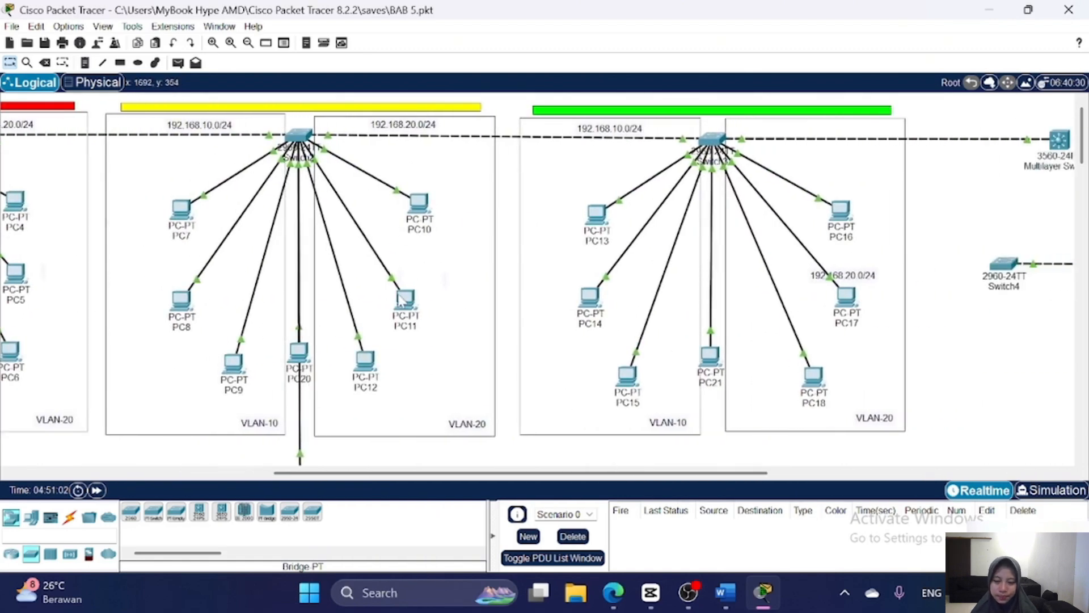
mouse_move(467, 319)
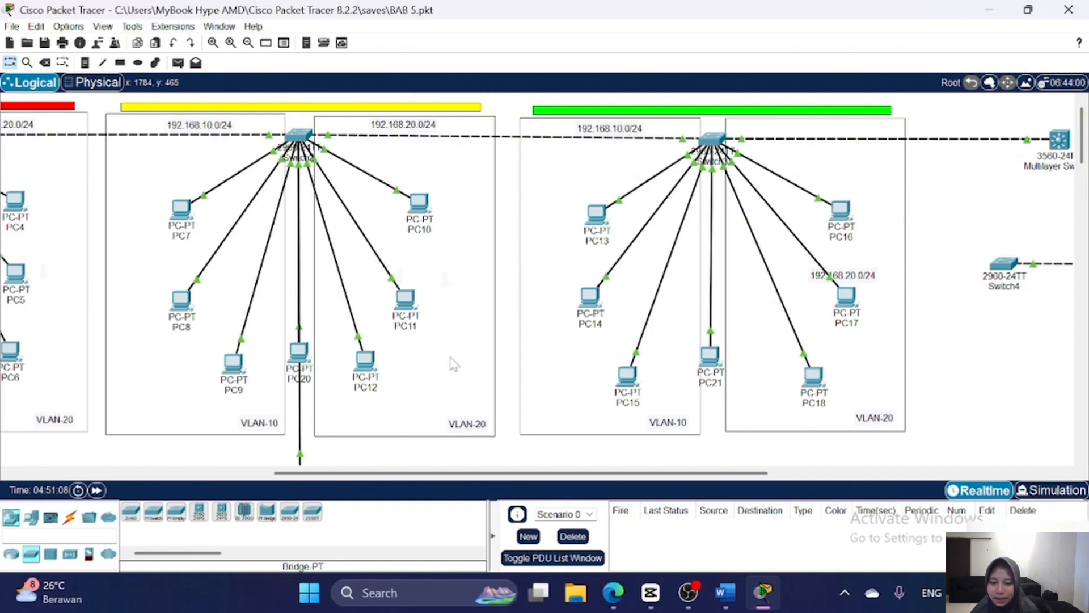
scroll(452, 363, "down", 5)
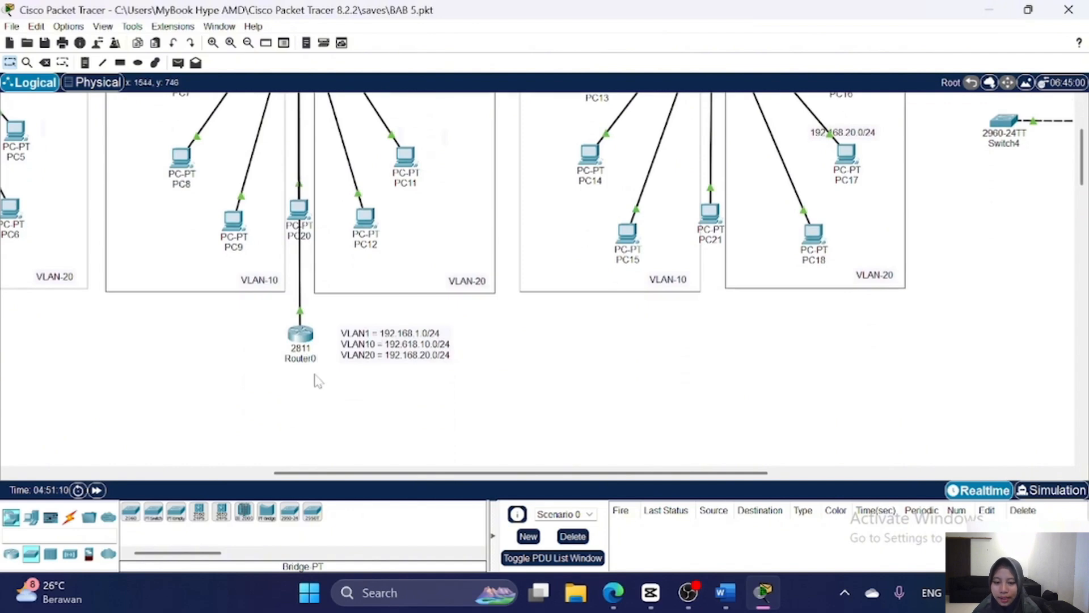
scroll(320, 380, "up", 5)
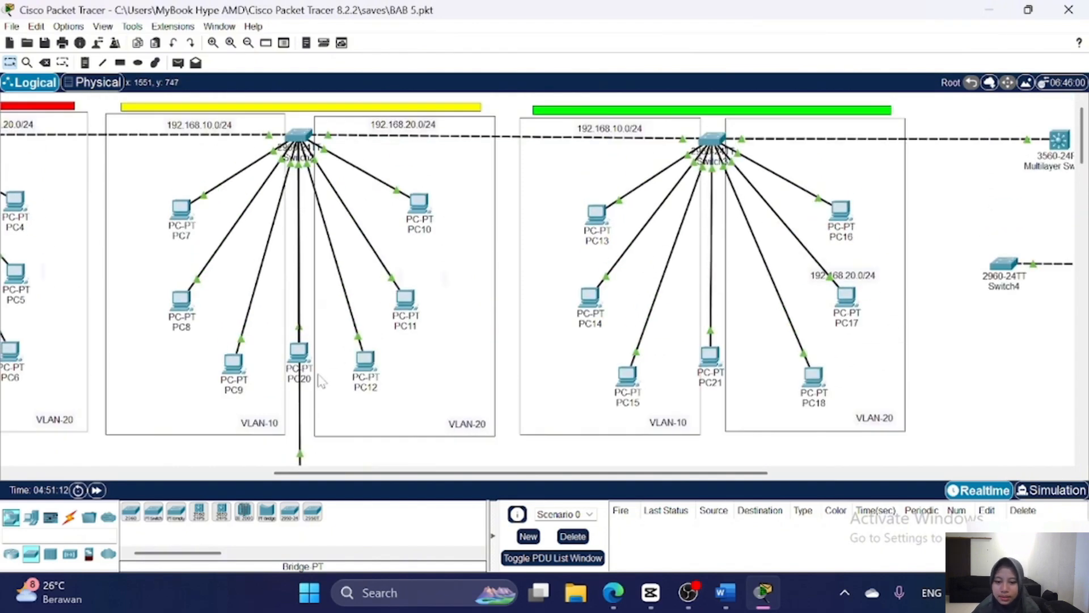
- Give PC22 the static IPv4 address 192.168.10.55 with subnet mask 255.255.255.0 and close its window
scroll(320, 380, "right", 20)
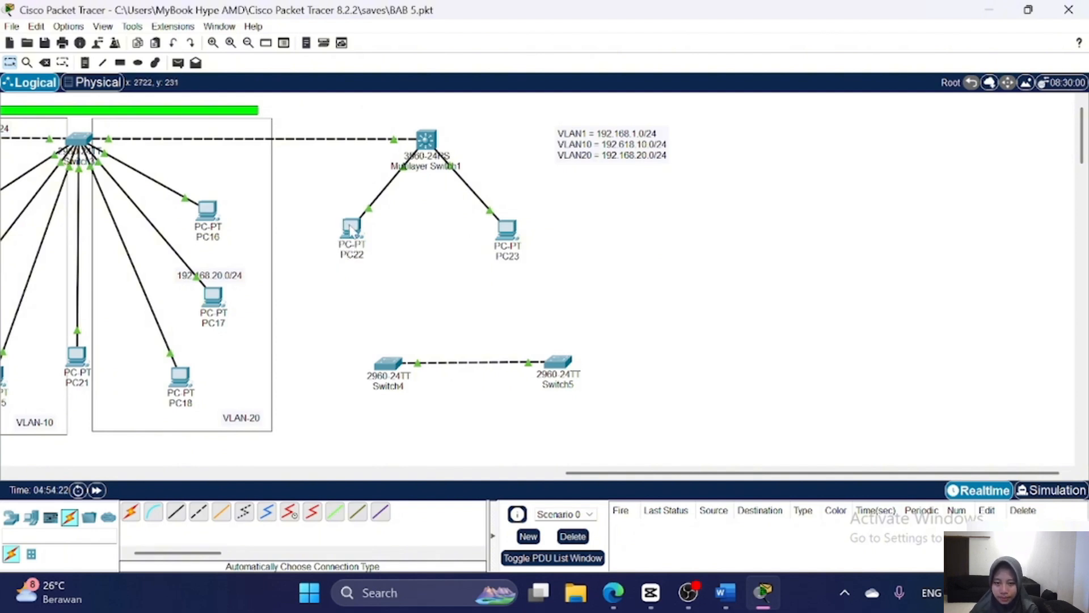
left_click(351, 229)
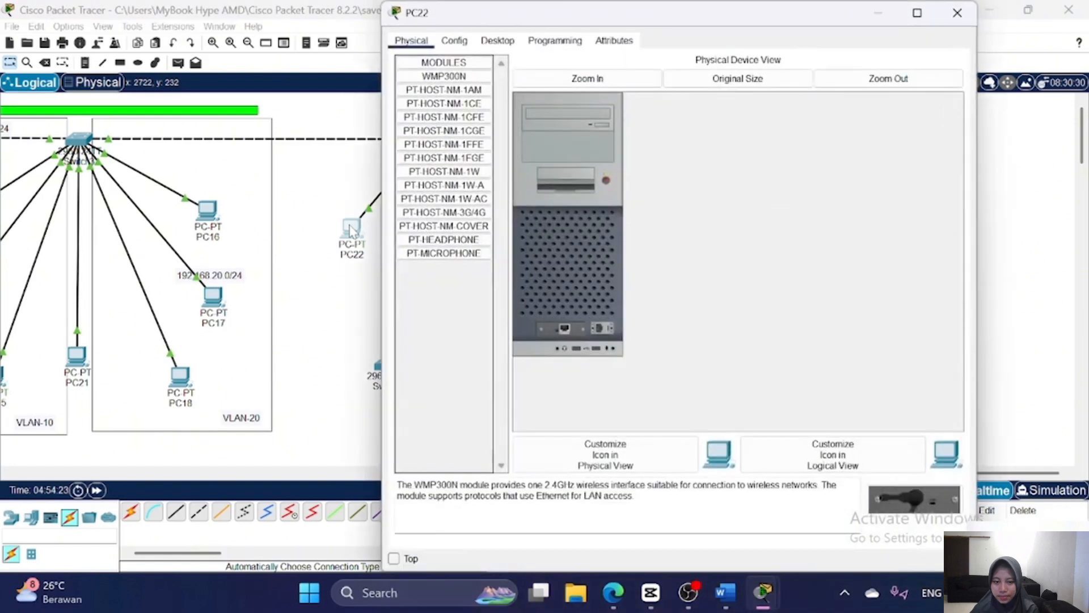
left_click(499, 43)
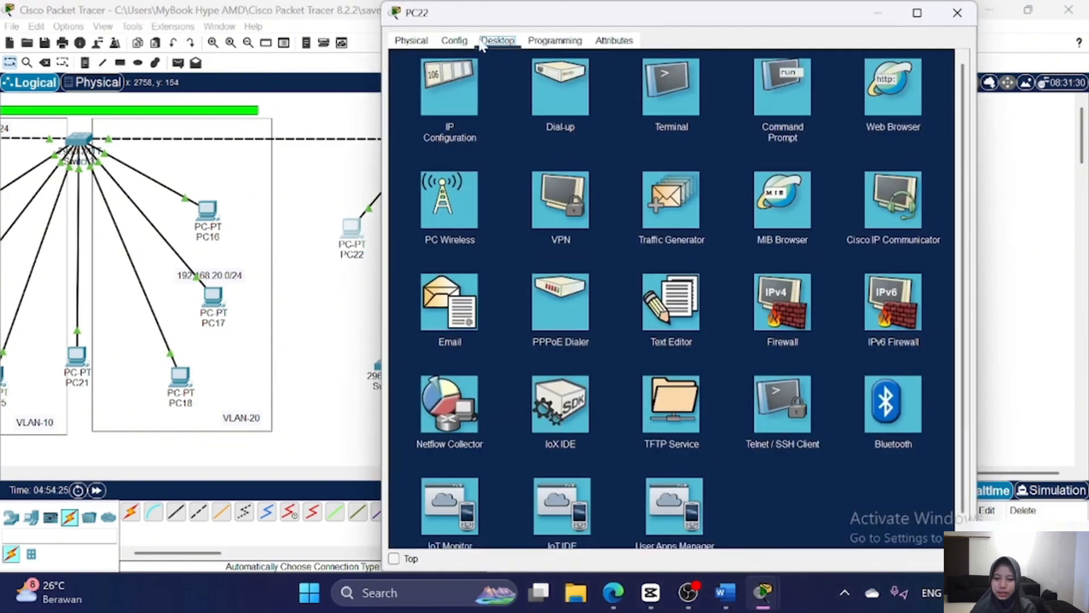
left_click(458, 89)
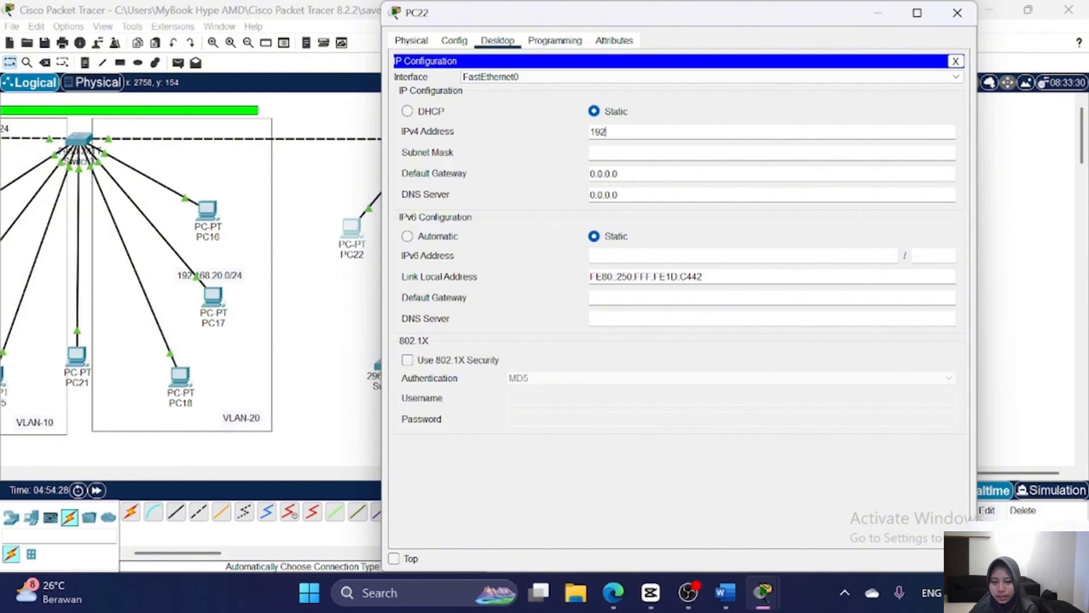
type("192.168.10.55")
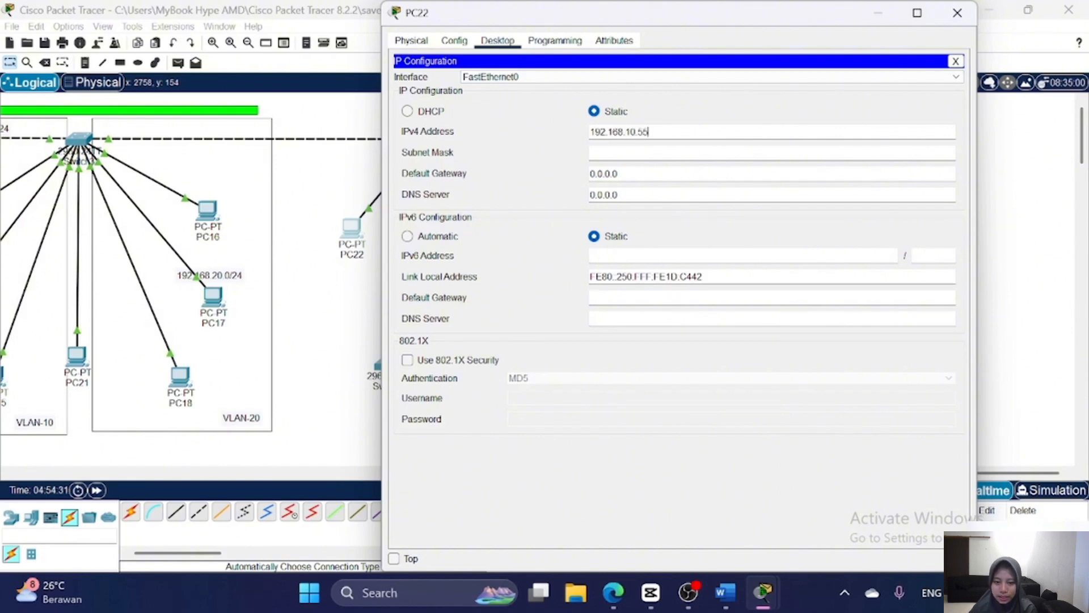
left_click(603, 152)
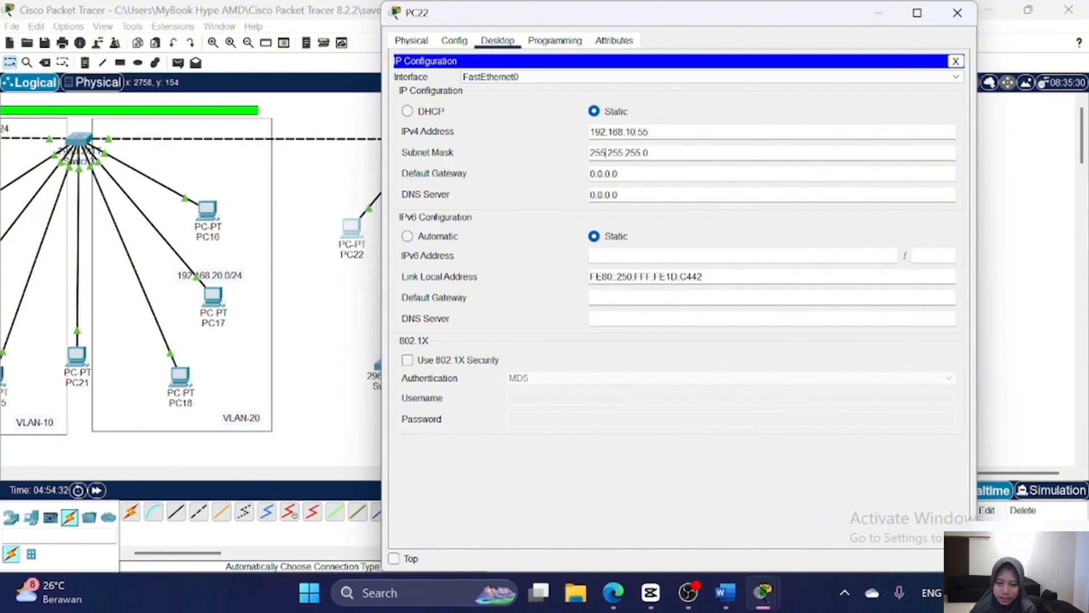
left_click(963, 23)
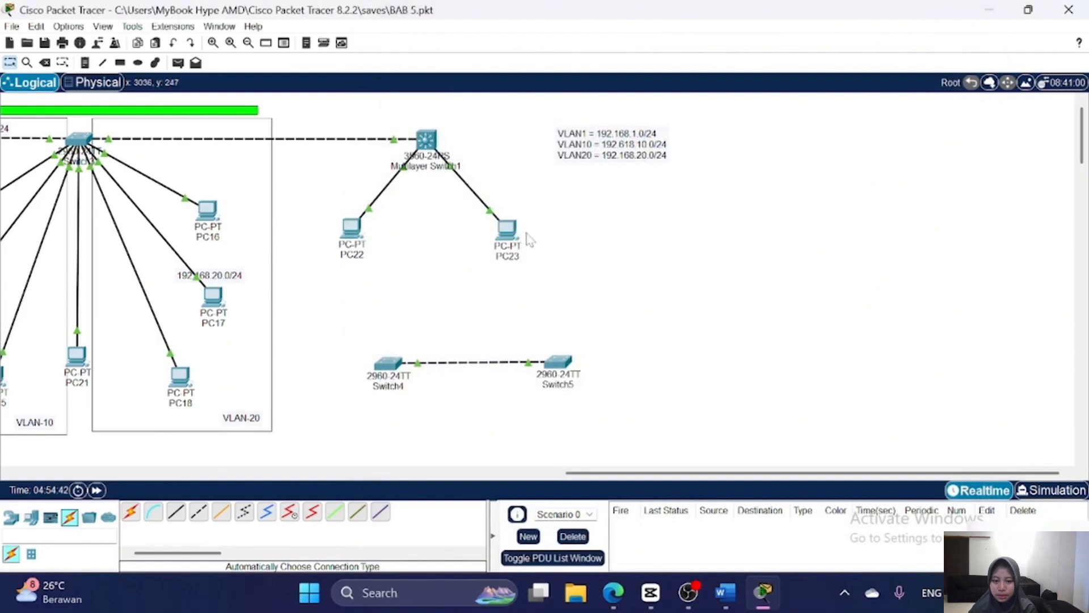
- Give PC23 the static IPv4 address 192.168.20.55, fill in its default subnet mask, and close its window
left_click(506, 229)
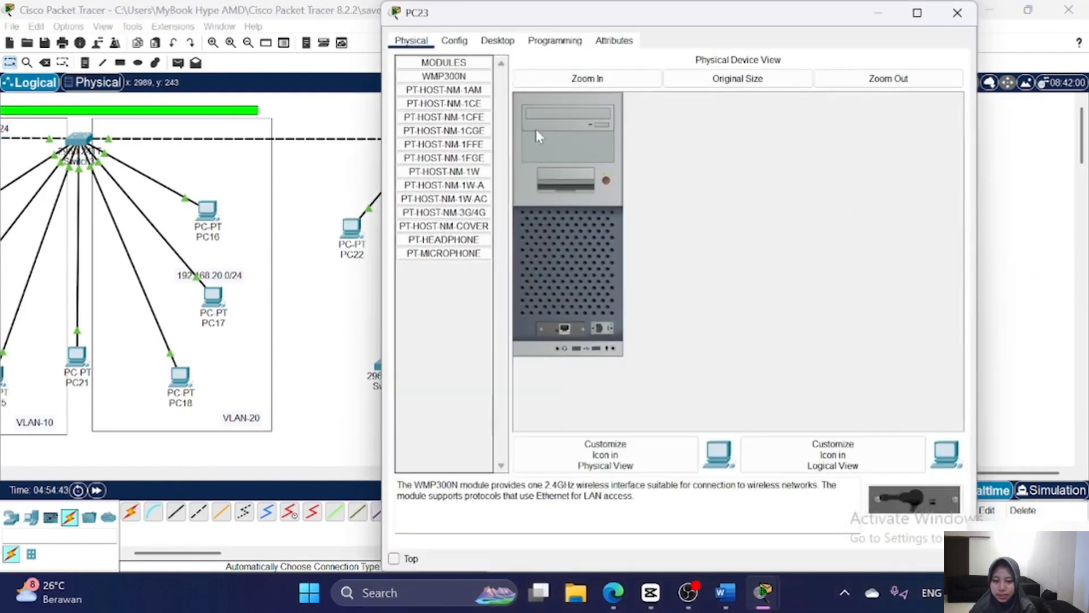
left_click(498, 40)
left_click(448, 86)
left_click(646, 131)
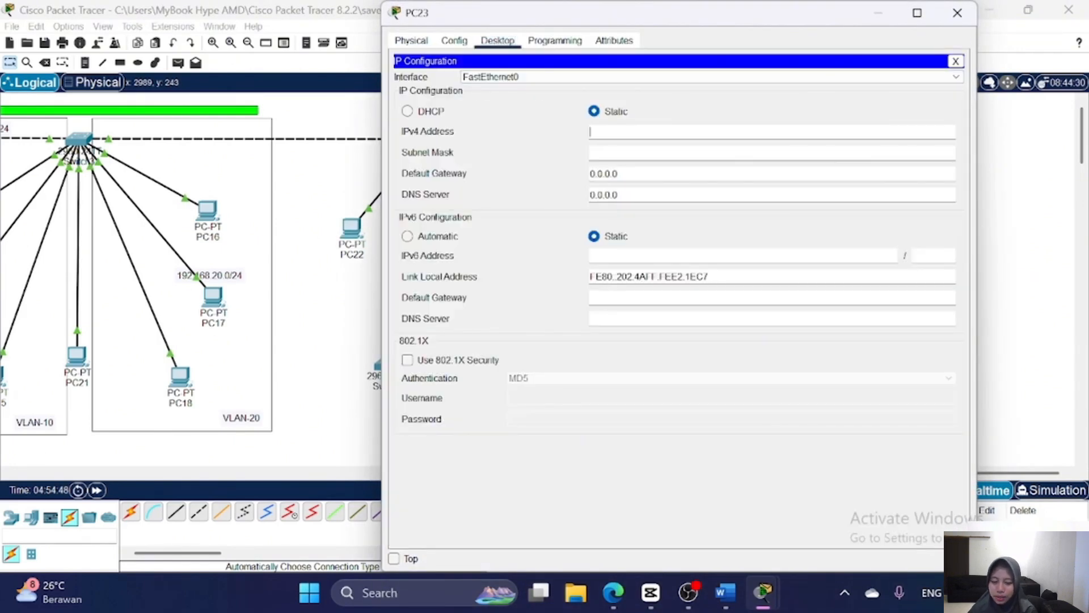
type("192.168.10.55")
key("Left")
key("Left")
key("Left")
key("Left")
key("BackSpace")
type("2")
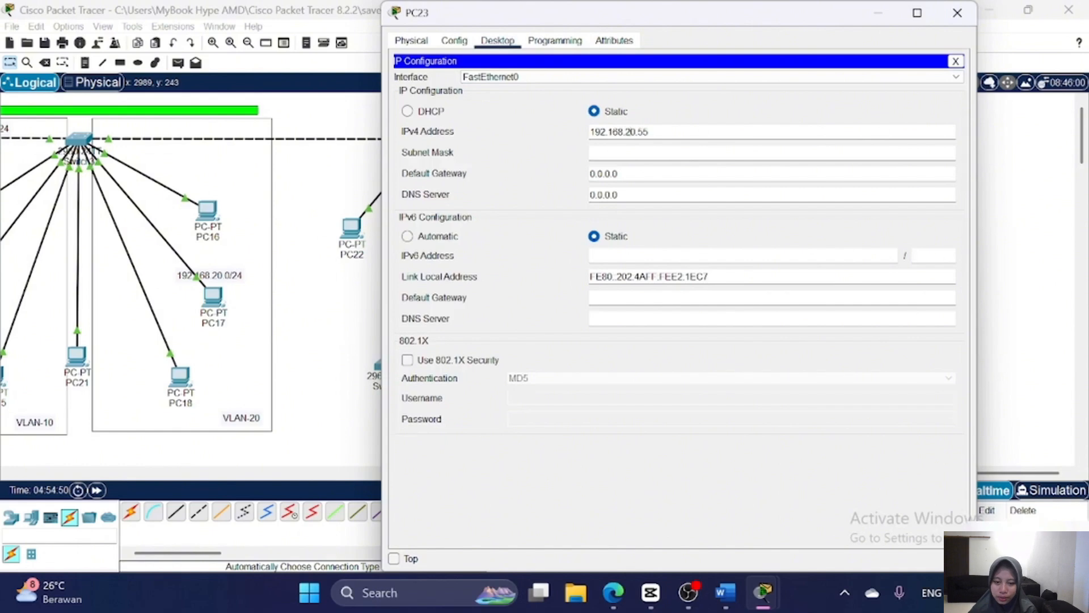
left_click(608, 152)
left_click(959, 13)
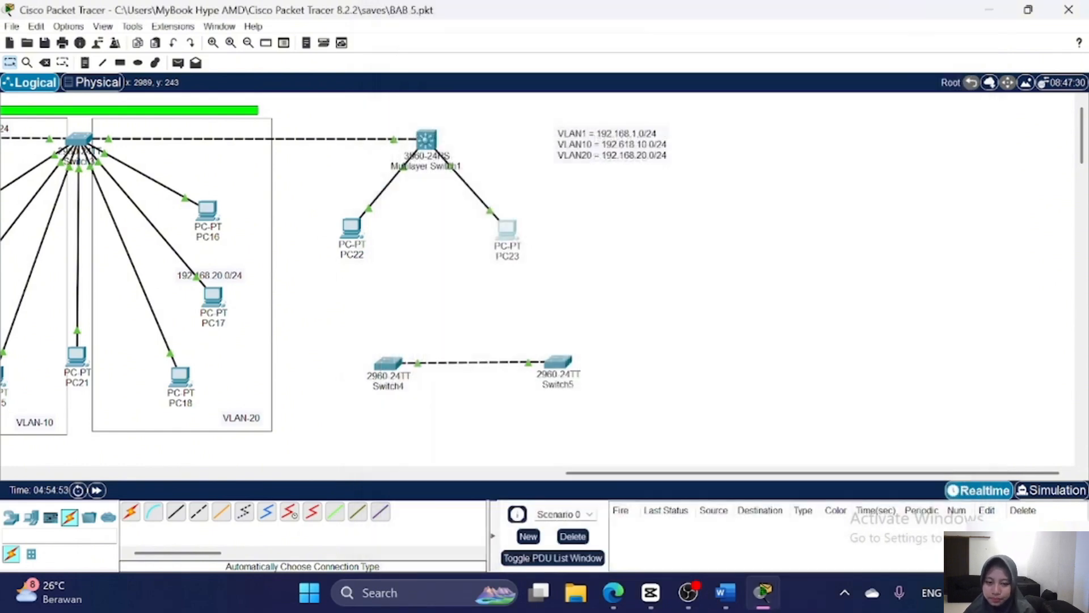
- Open the command line of Multilayer Switch1 and enter global configuration mode
left_click(426, 140)
left_click(488, 40)
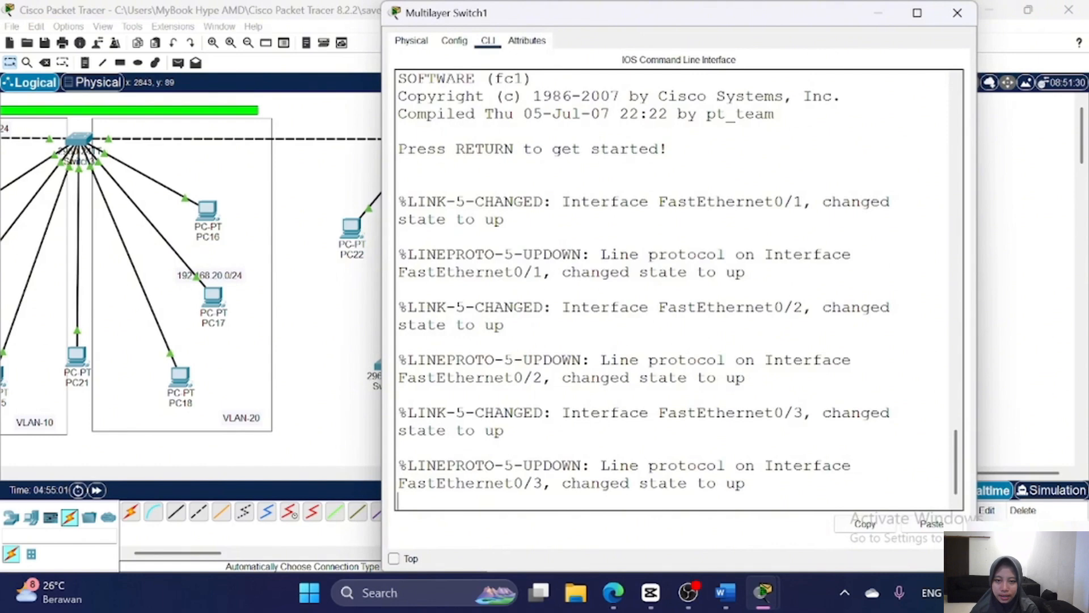
key("Return")
type("en")
key("Return")
type("conf t")
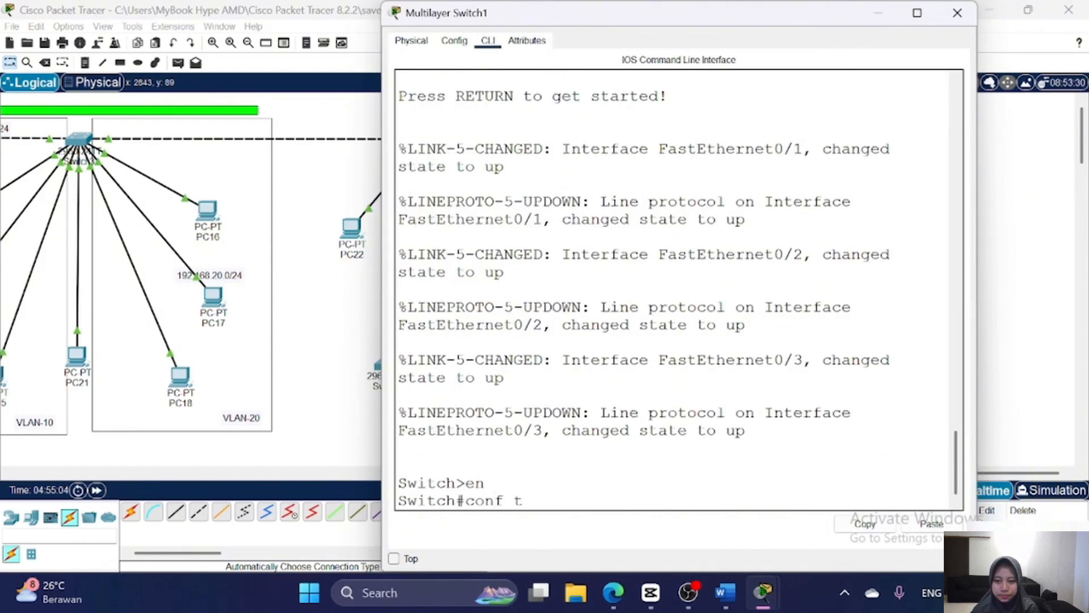
key("Return")
key("Return")
- Create VLAN 10 with the name programing on Multilayer Switch1 and return to global configuration mode
type("vlan 10")
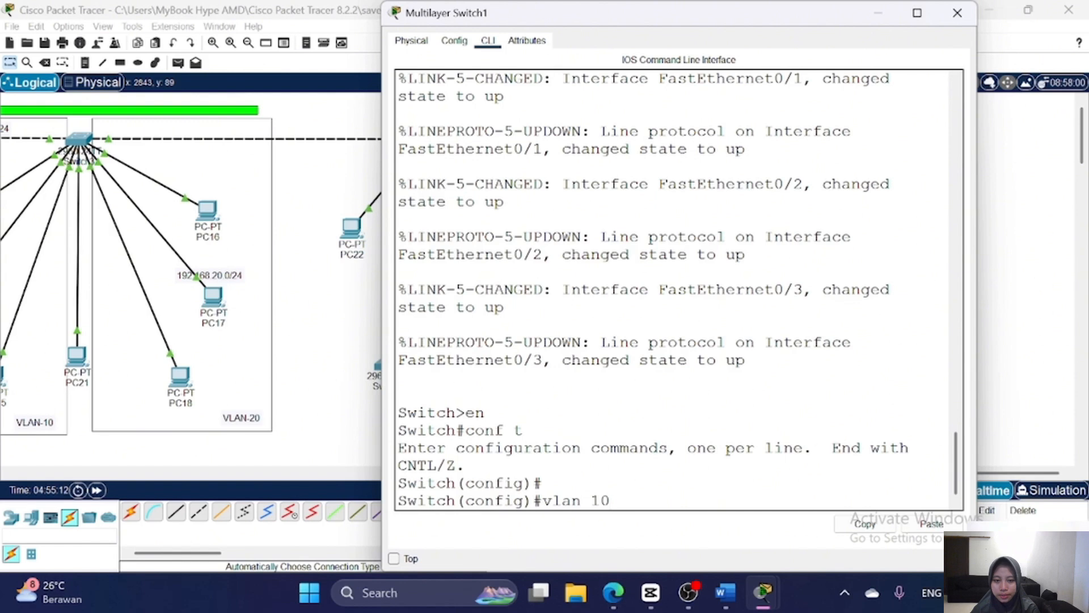
key("Return")
type("name programing")
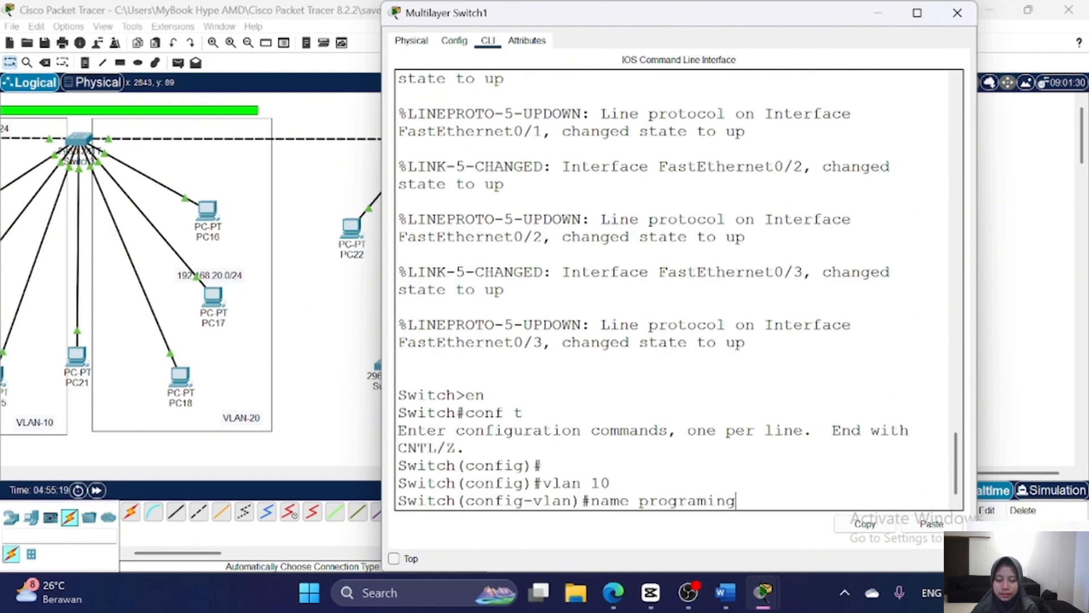
key("Return")
type("ex")
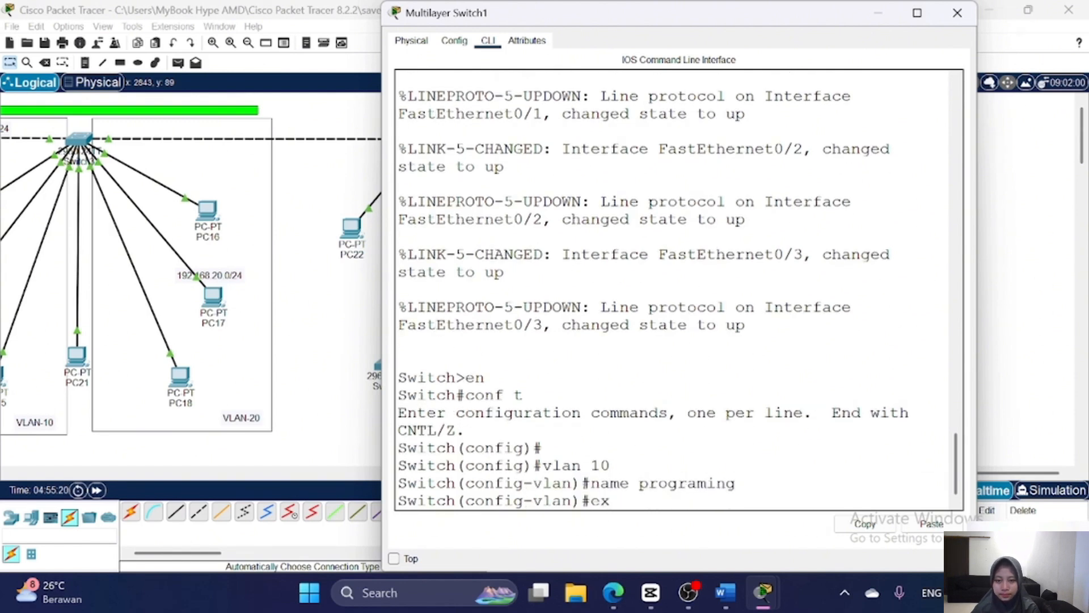
key("Return")
key("Return")
- Create VLAN 20 with the name marketing and return to global configuration mode
type("vlan 20")
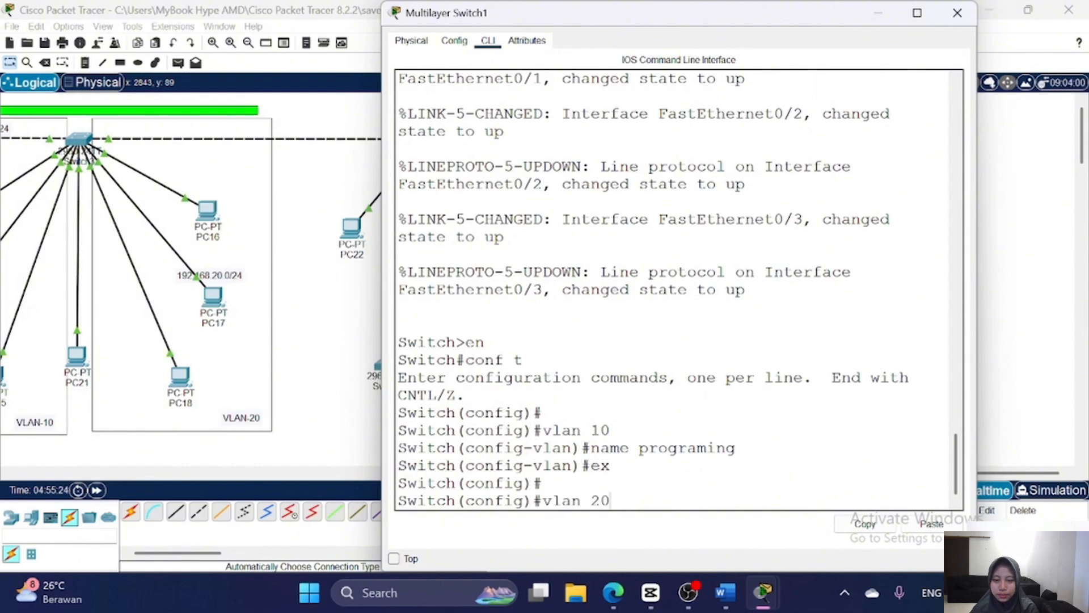
key("Return")
type("name marketing")
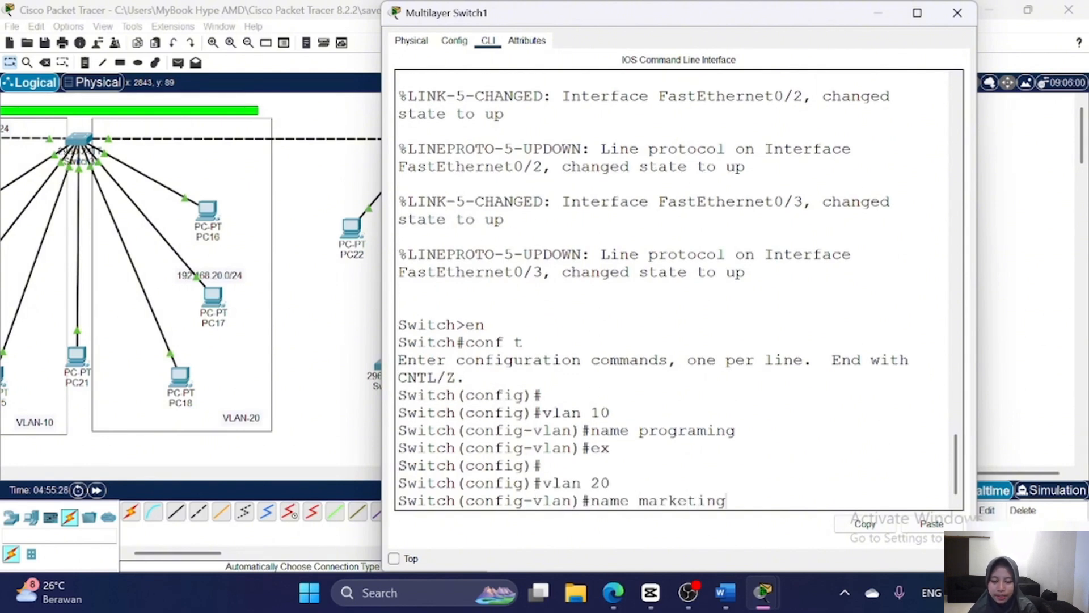
key("Return")
type("ex")
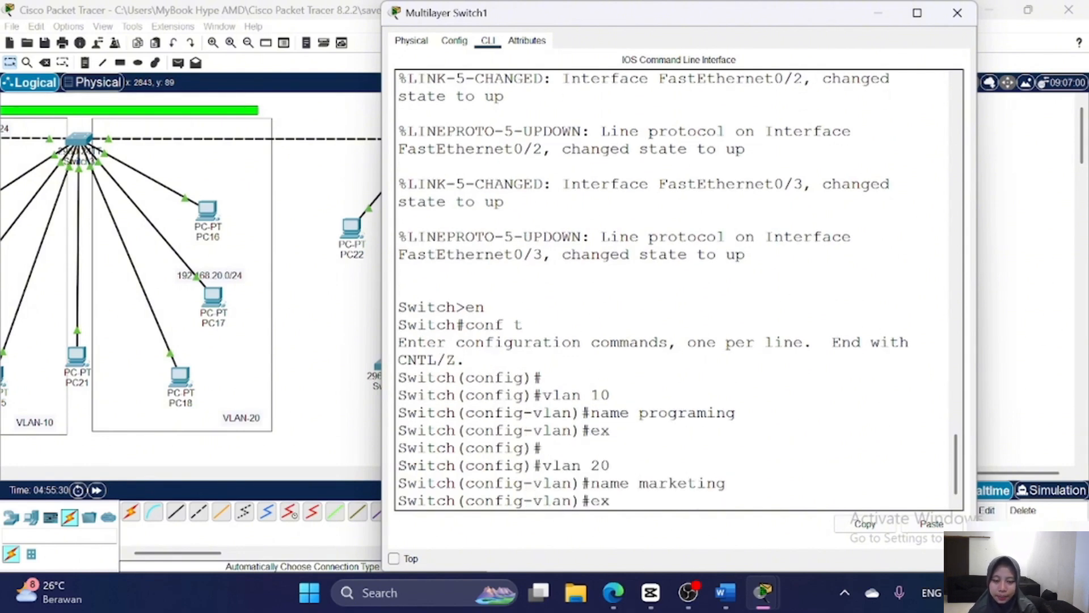
key("Return")
key("Return")
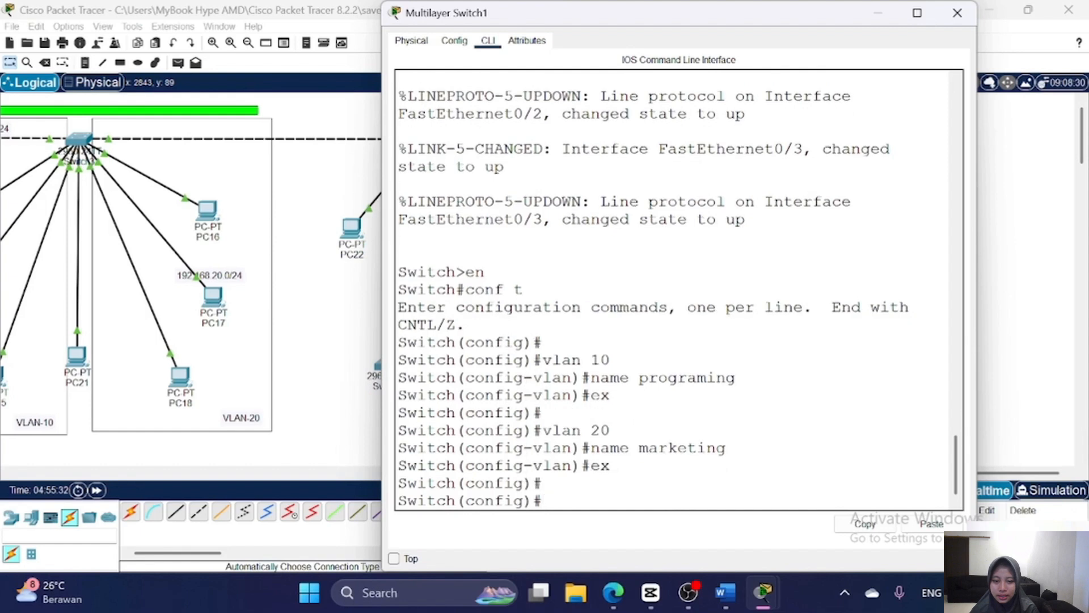
- Set interface fa0/2 of Multilayer Switch1 to switchport access mode
type("in")
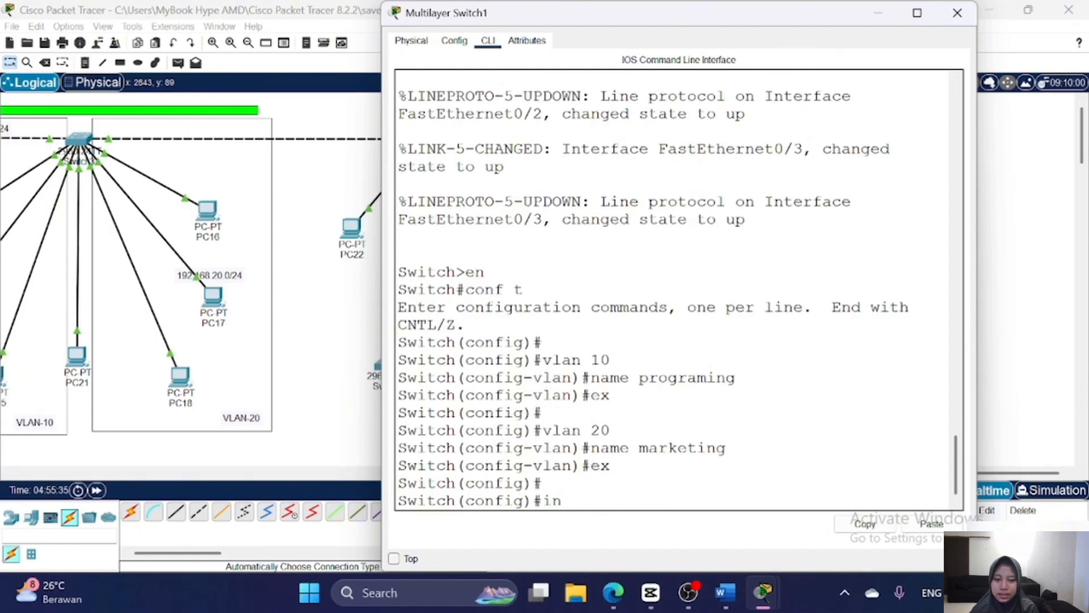
type("t fa0/2")
key("Return")
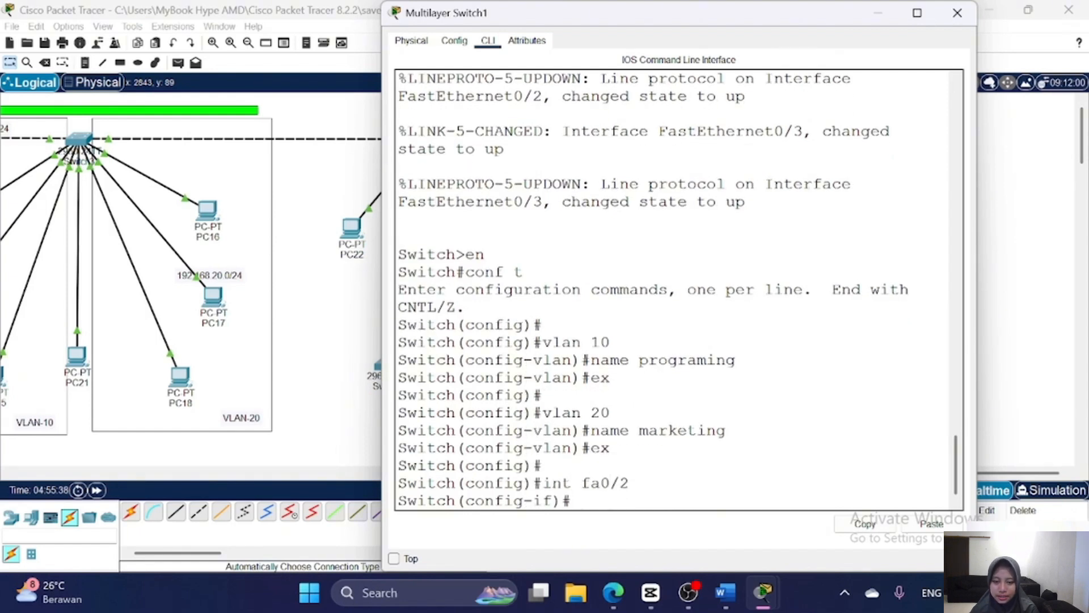
type("swit")
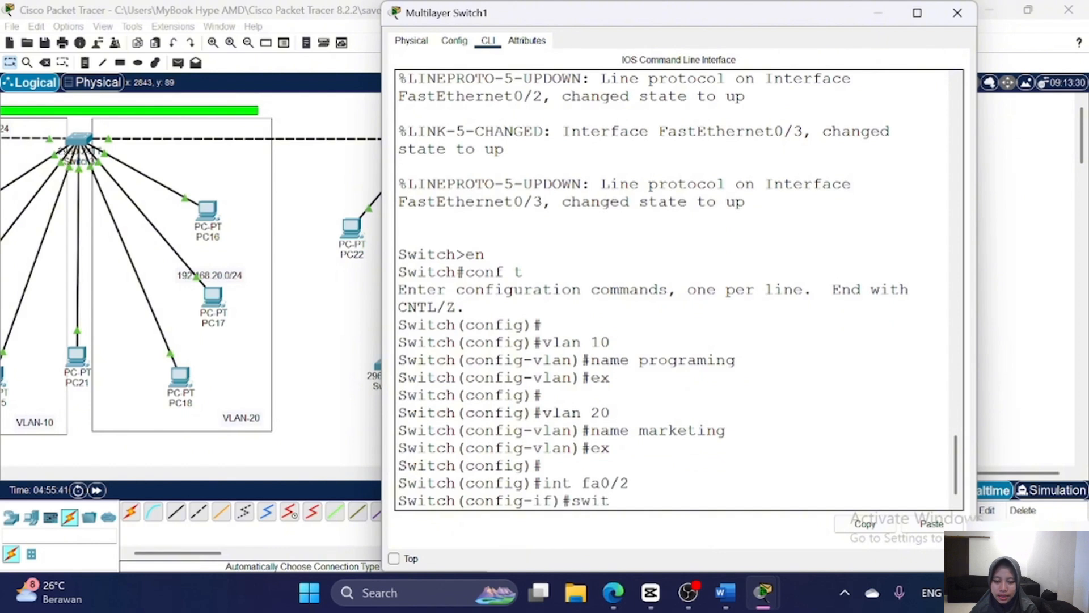
type("chport mode a")
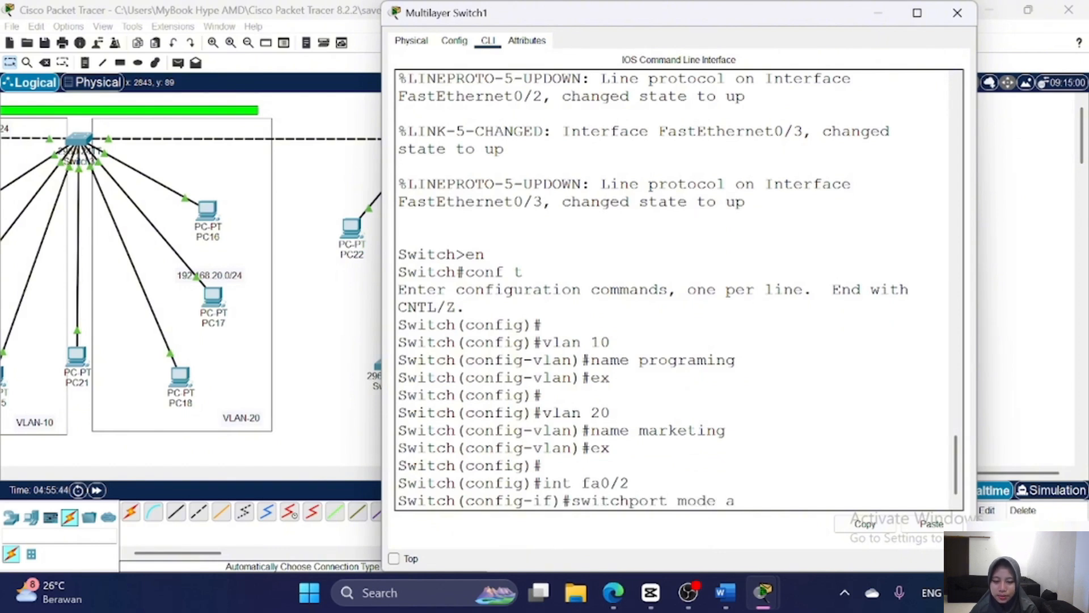
type("ccess")
key("Return")
- Assign interface fa0/2 to access VLAN 10 and leave its interface configuration
type("switchpo")
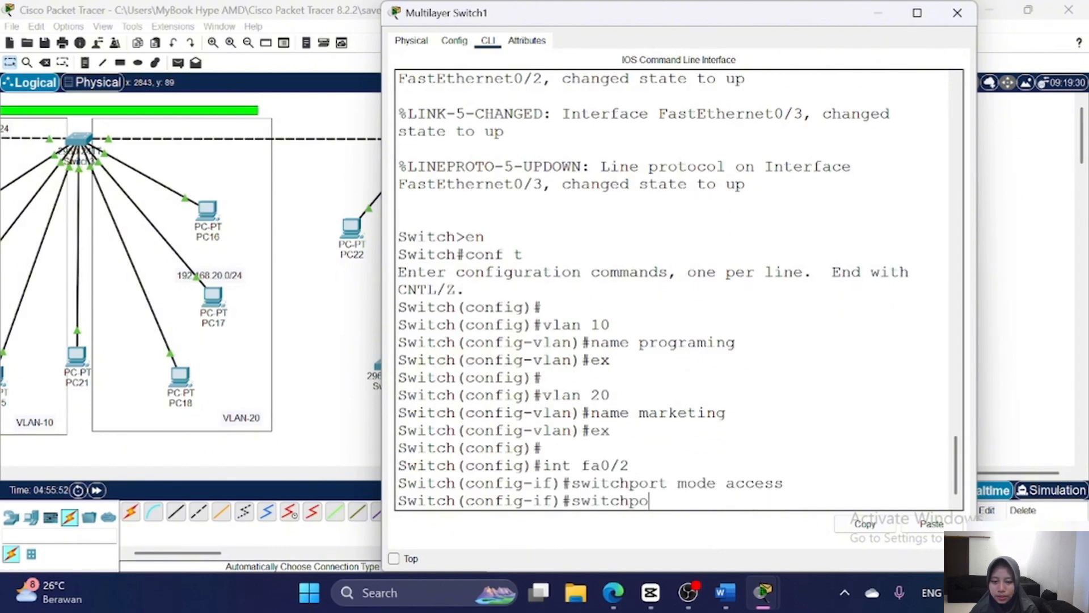
type("rt access vlan")
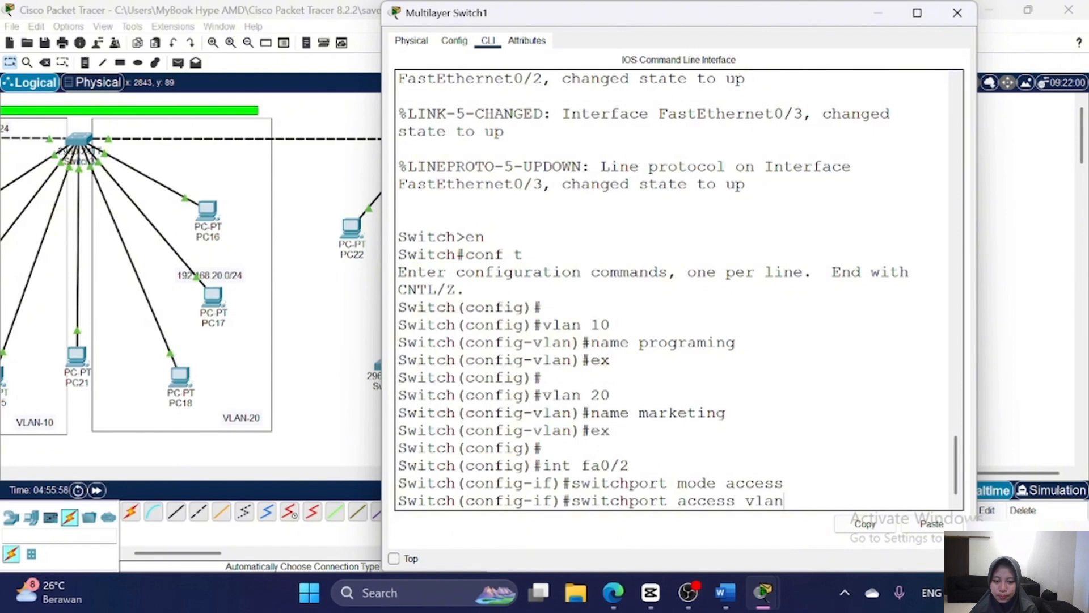
type(" 10")
key("Return")
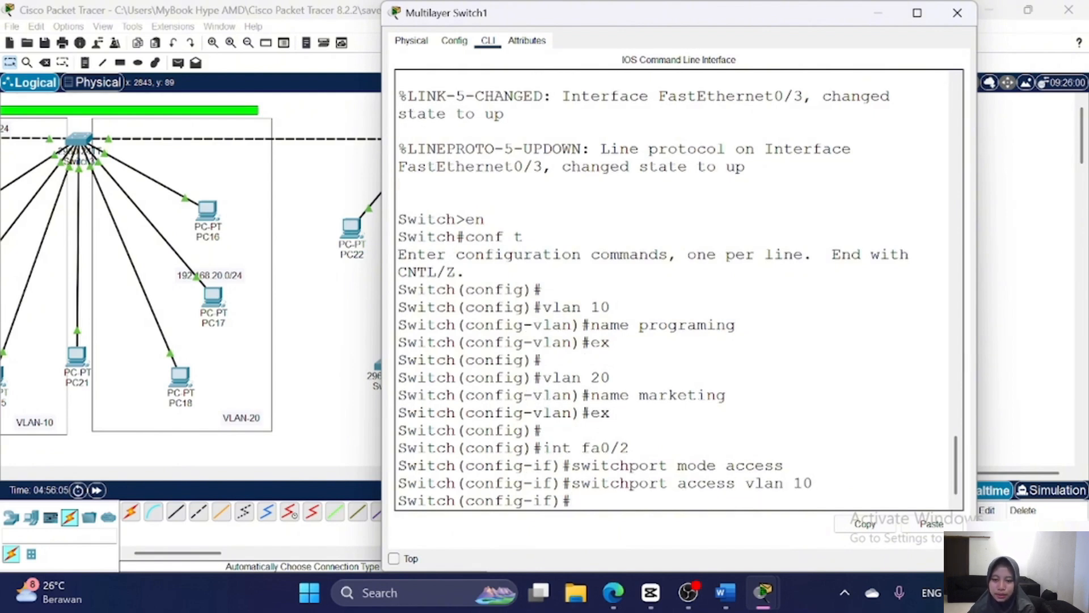
type("ex")
key("Return")
- Set interface fa0/3 of Multilayer Switch1 to switchport access mode
type("int fa0/3")
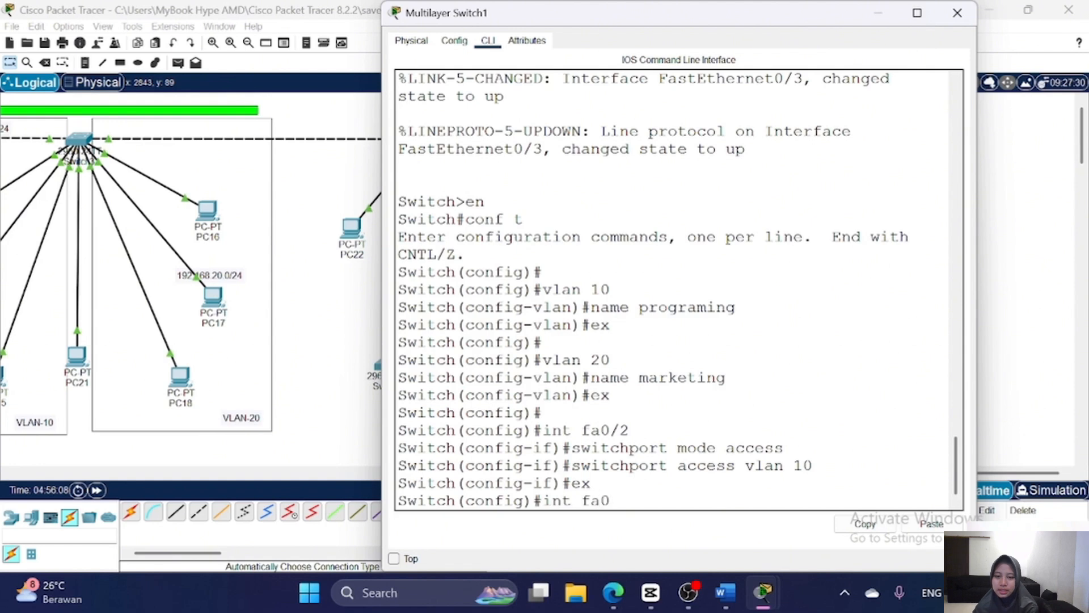
key("Return")
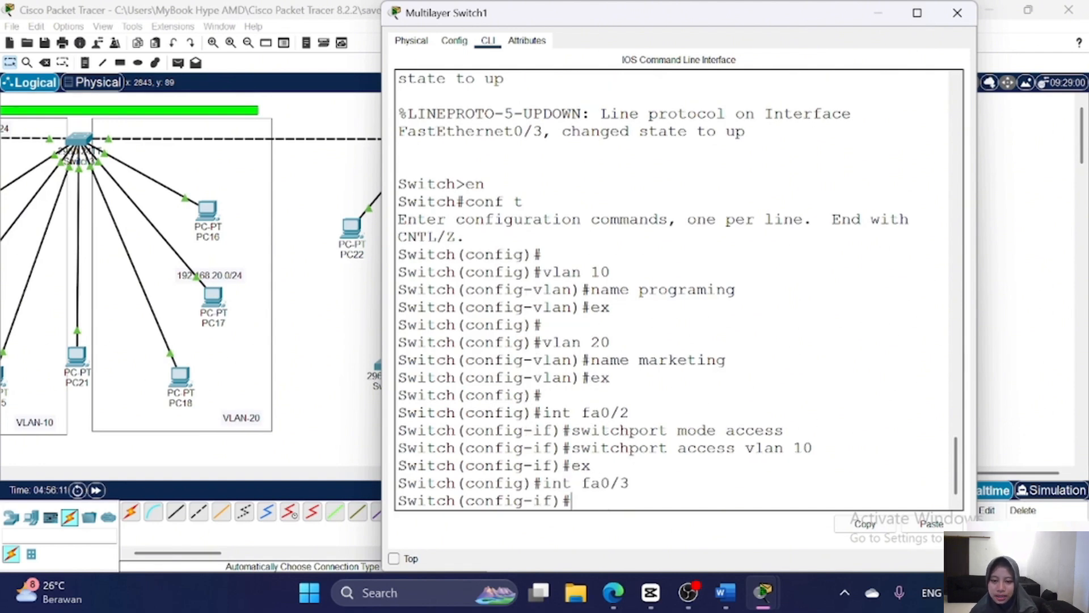
key("Up")
key("Up")
key("Up")
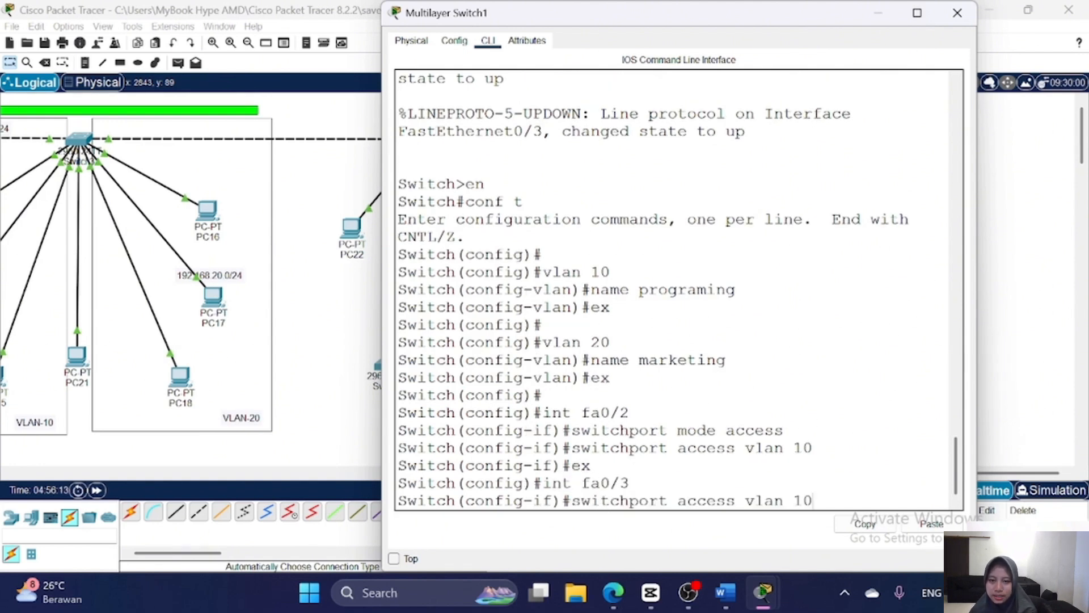
key("Up")
key("Return")
- Assign interface fa0/3 to access VLAN 20
key("Up")
key("Up")
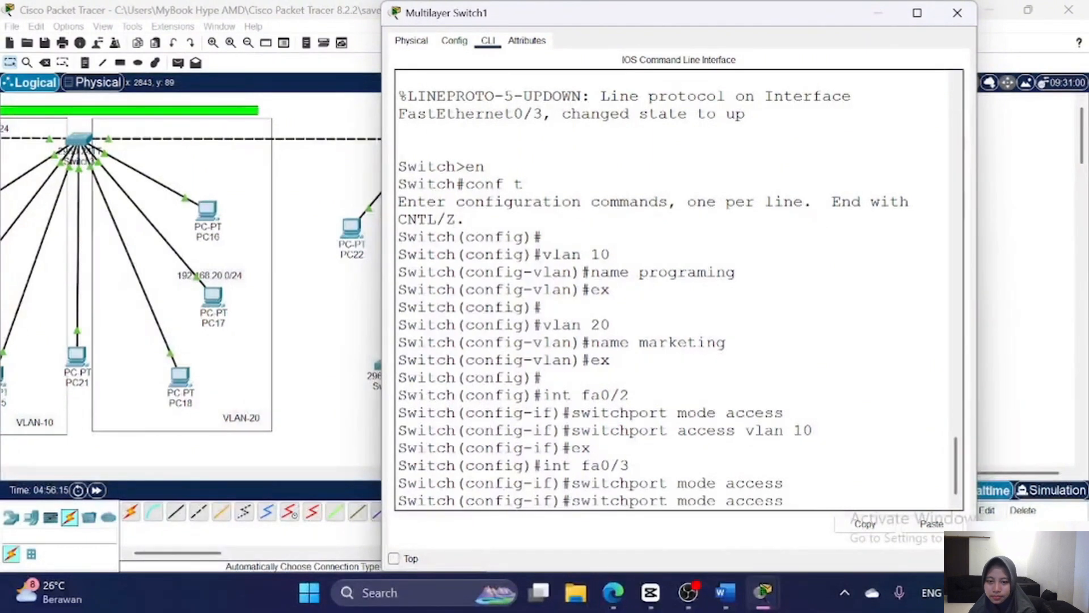
key("Up")
key("Up")
key("BackSpace")
key("BackSpace")
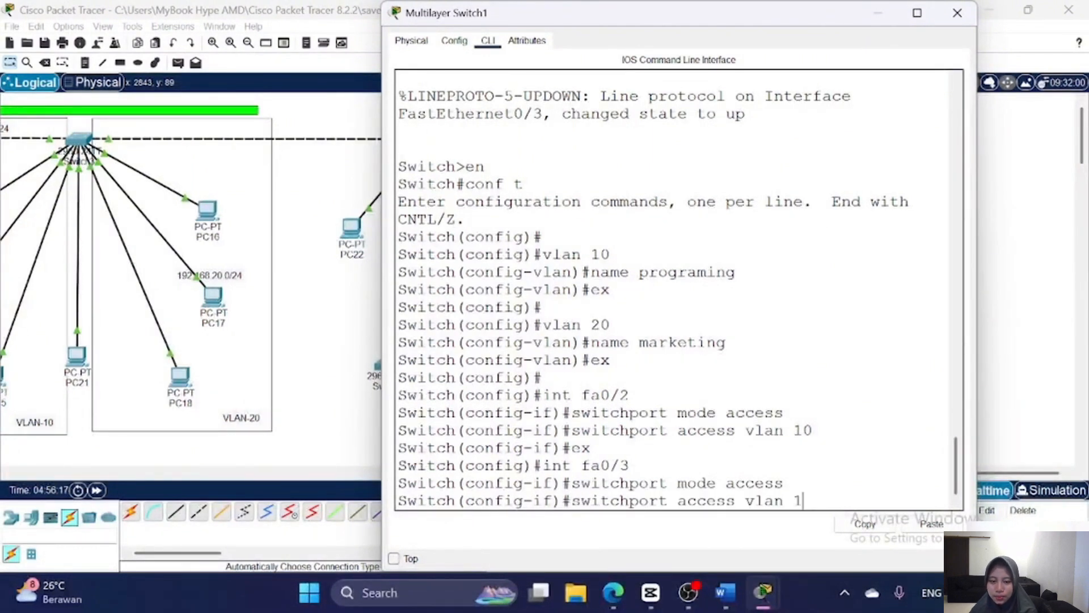
type("20")
key("Return")
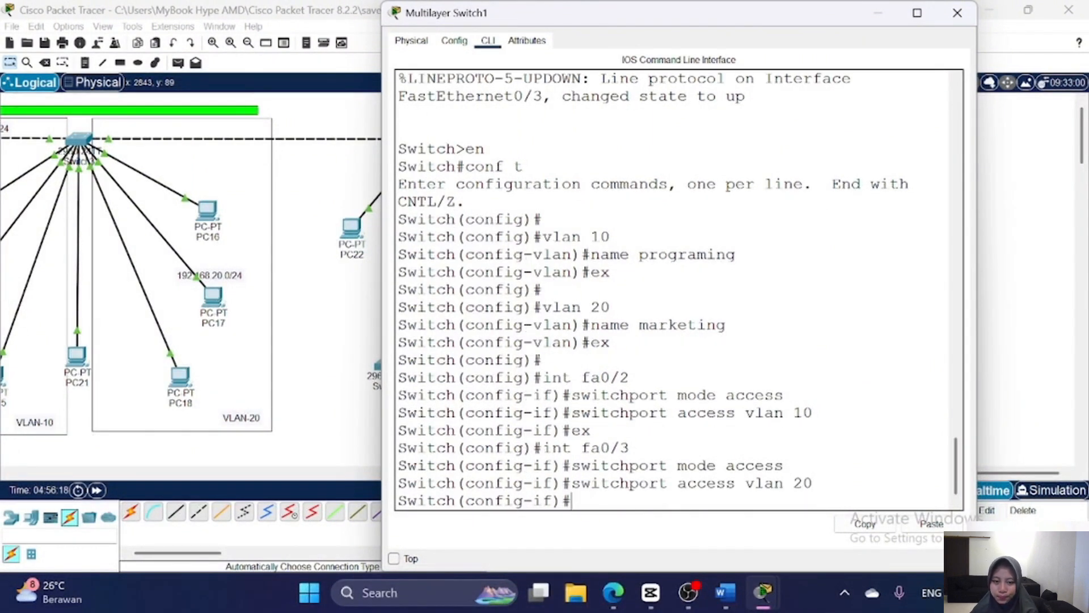
key("Return")
- Show the brief VLAN table to check the port assignments, and leave the interface configuration
type("do sho")
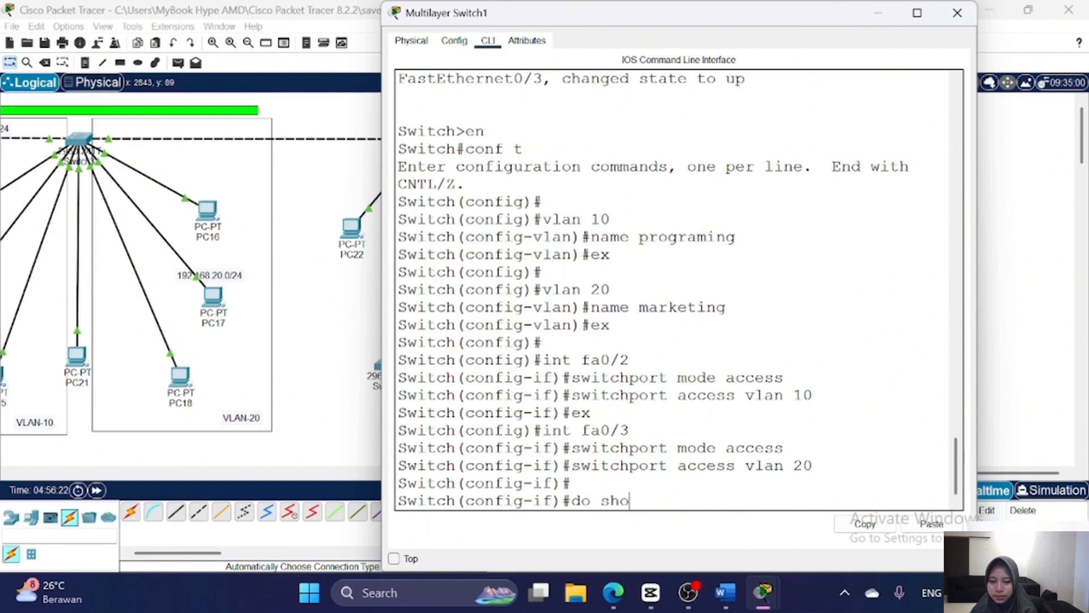
type("w vlan brief")
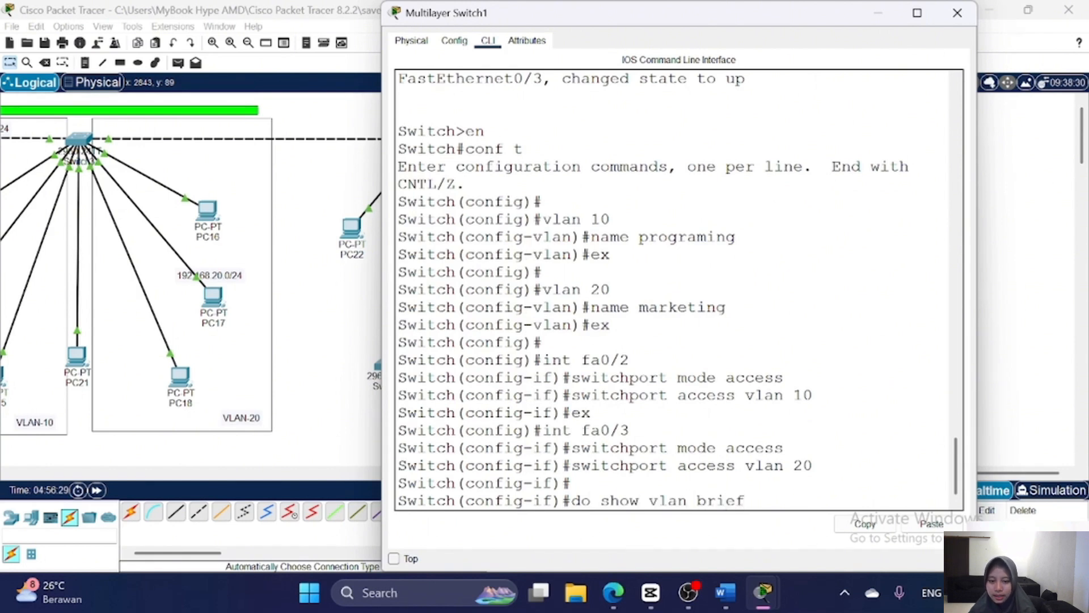
key("Return")
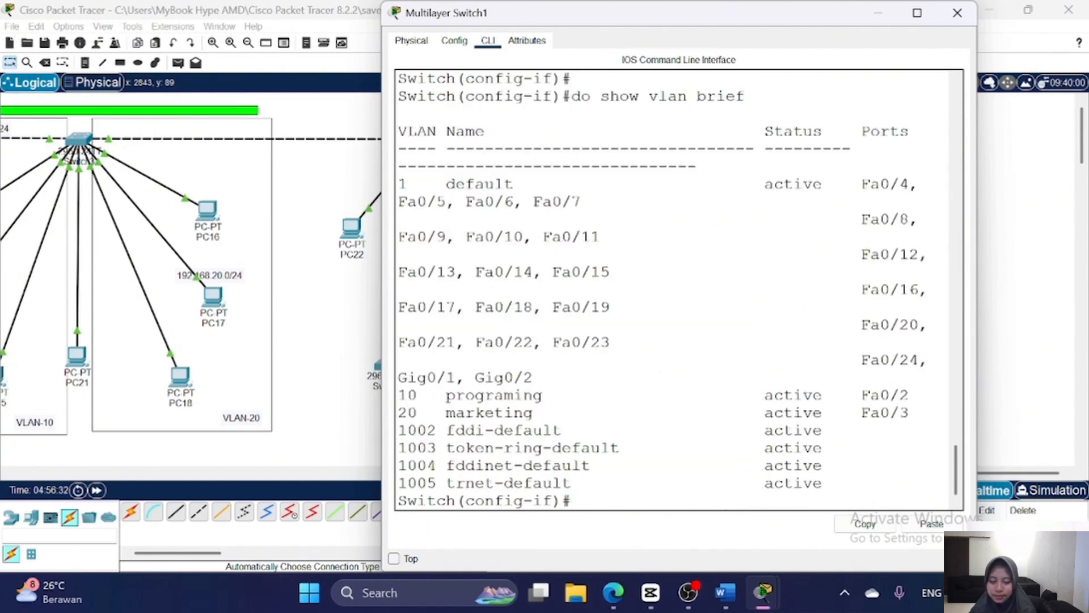
type("ex")
key("Return")
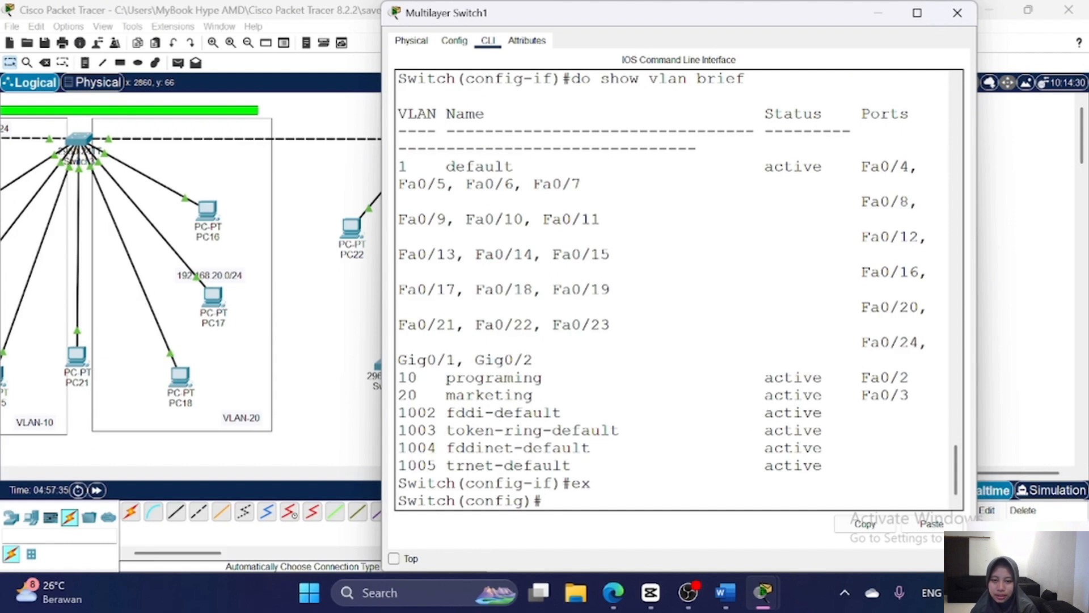
- Give the VLAN 10 interface of Multilayer Switch1 the IP address 192.168.10.1 with subnet mask 255.255.255.0
key("Return")
type("int v")
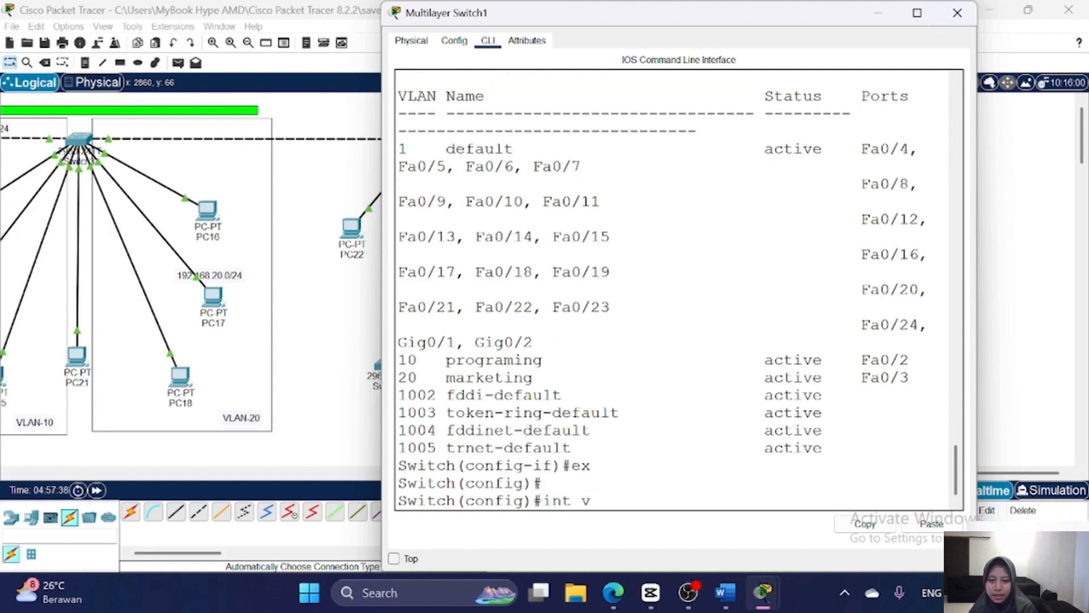
type("lan 10")
key("Return")
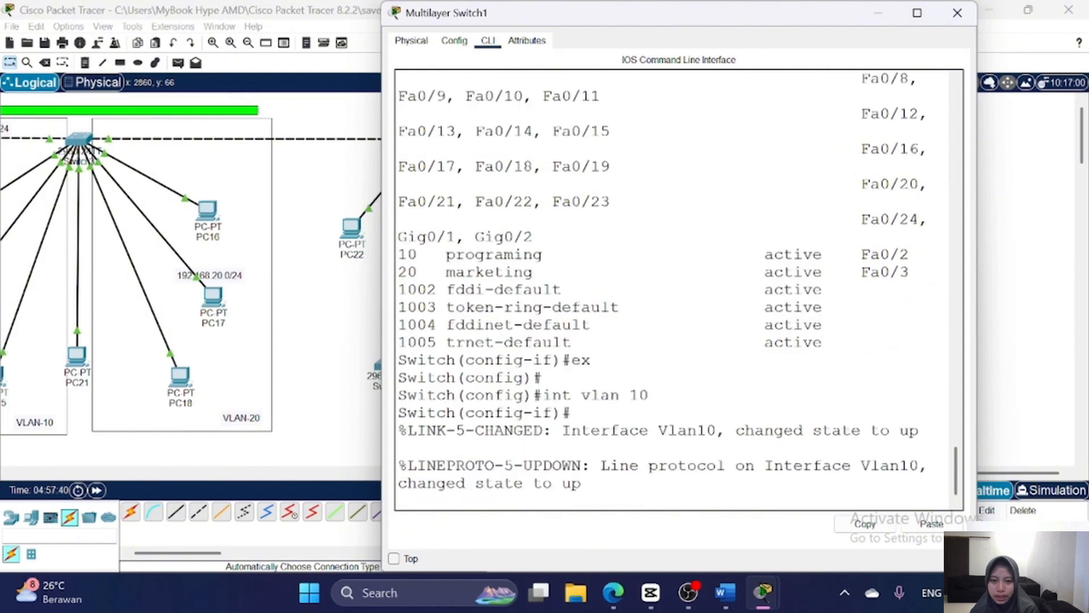
key("Return")
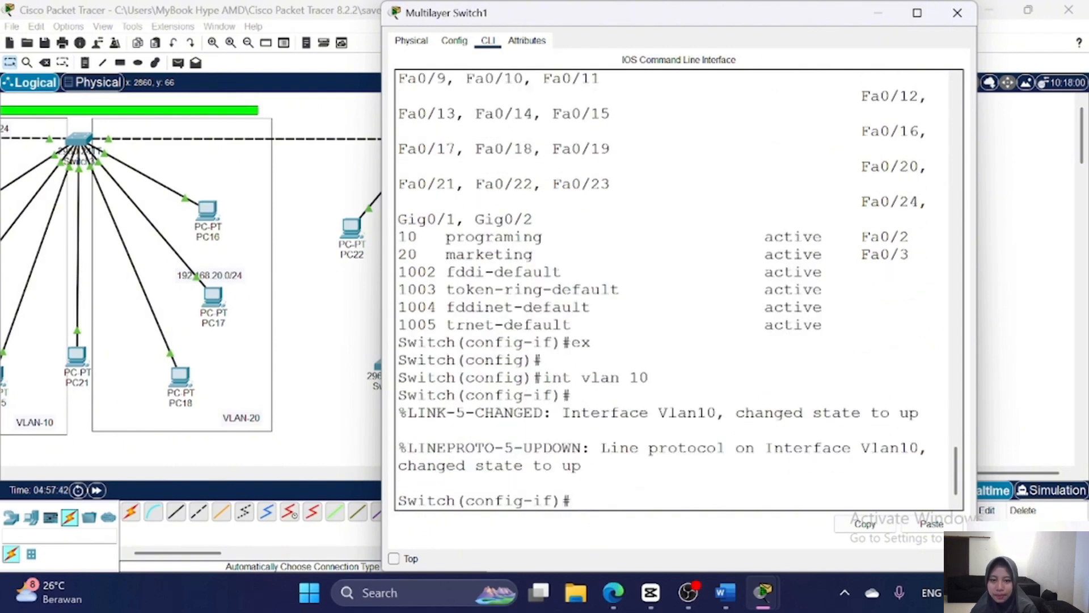
key("Return")
type("ip a")
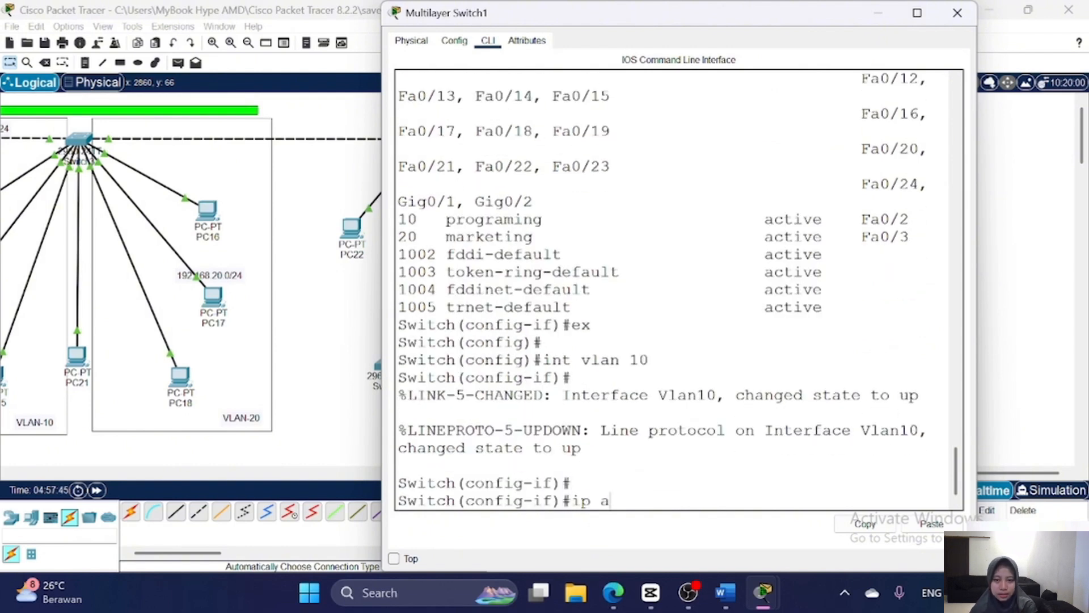
type("ddr 192.168.10")
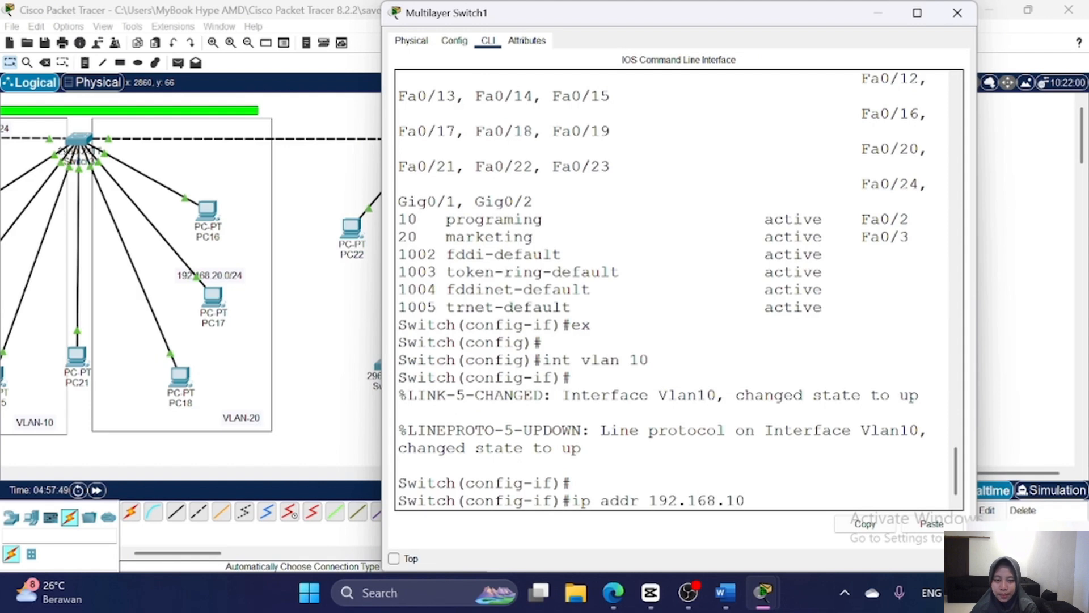
type(".1 255")
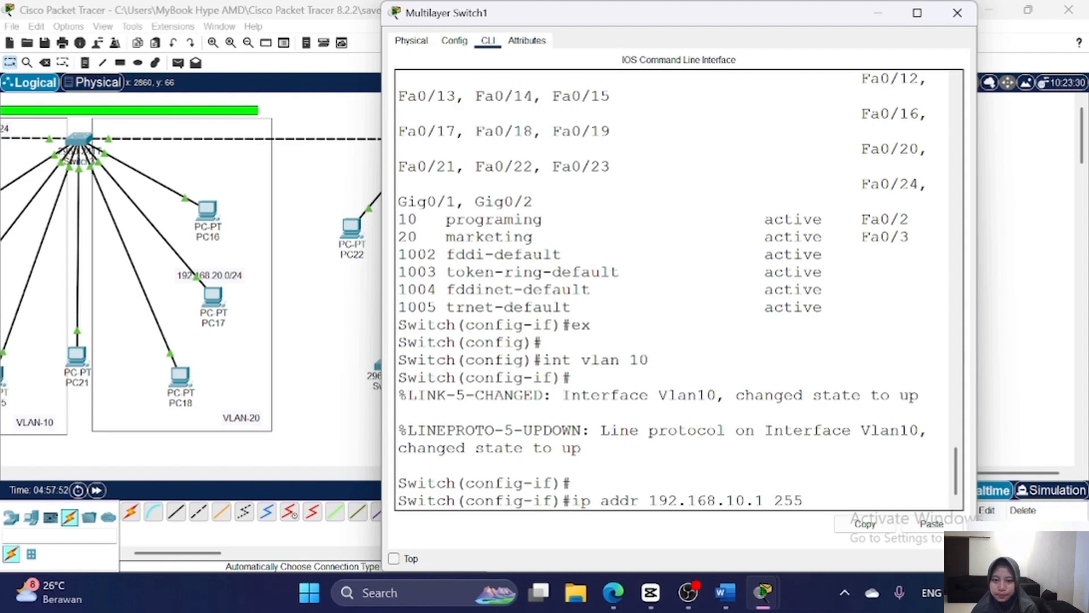
type(".255.255.0")
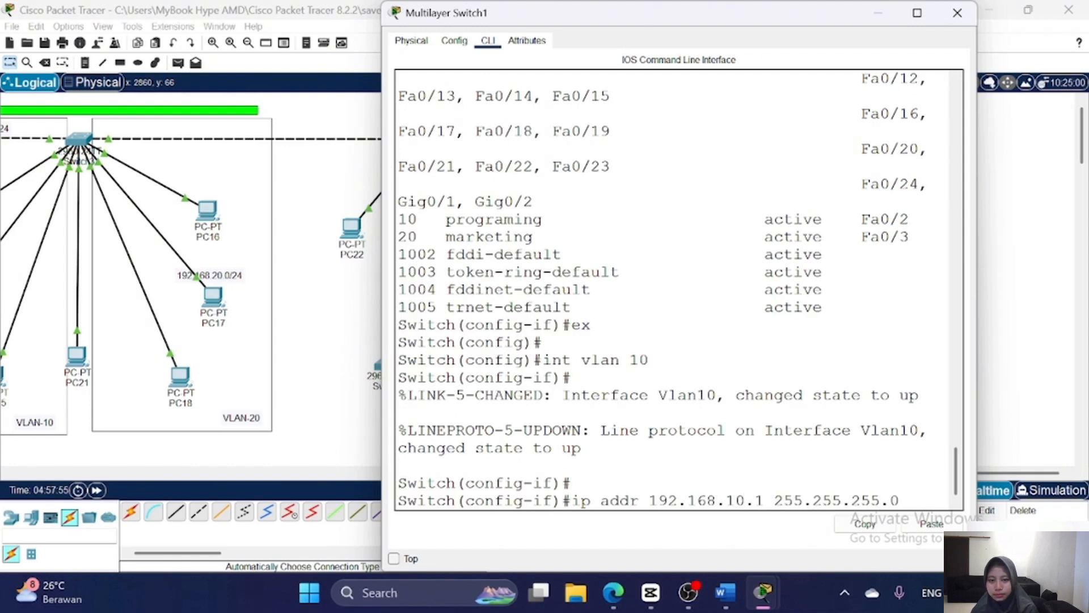
key("Return")
- Enable the VLAN 10 interface with no shutdown and return to global configuration mode
type("n")
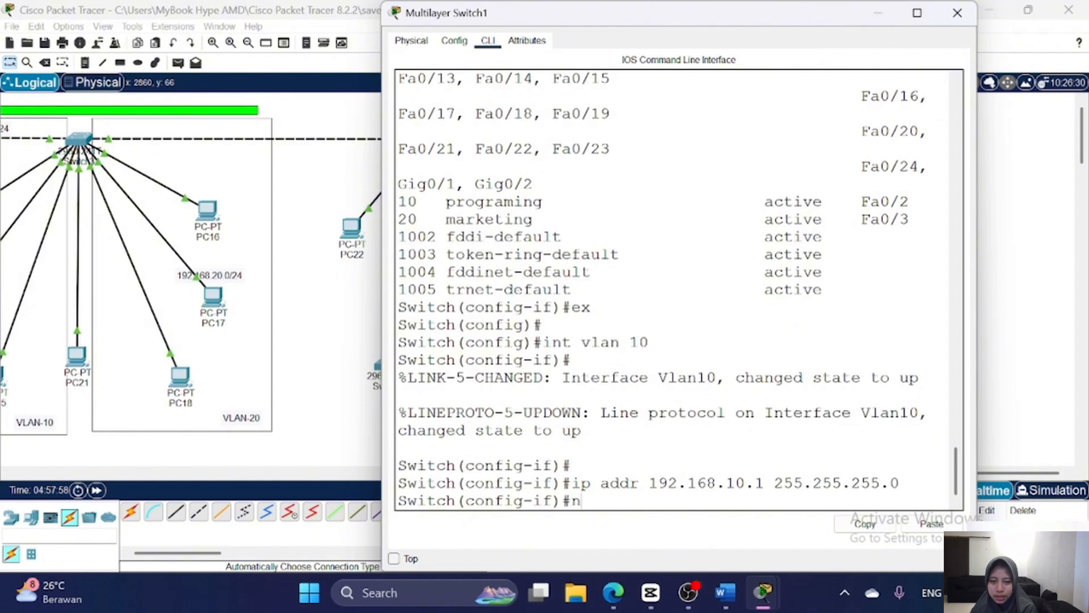
type("o shutdown")
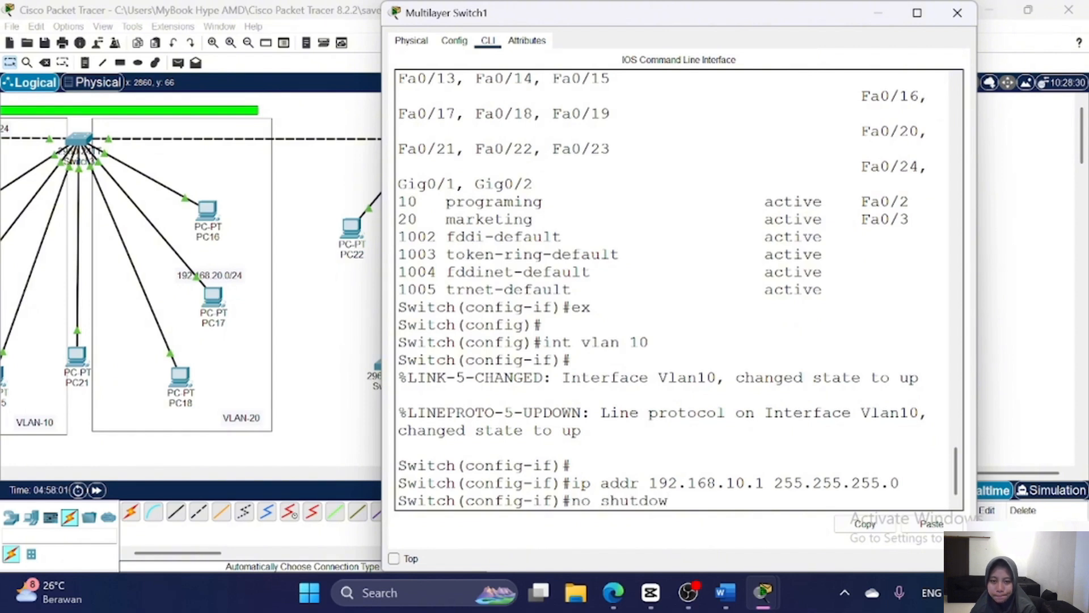
key("Return")
type("ex")
key("Return")
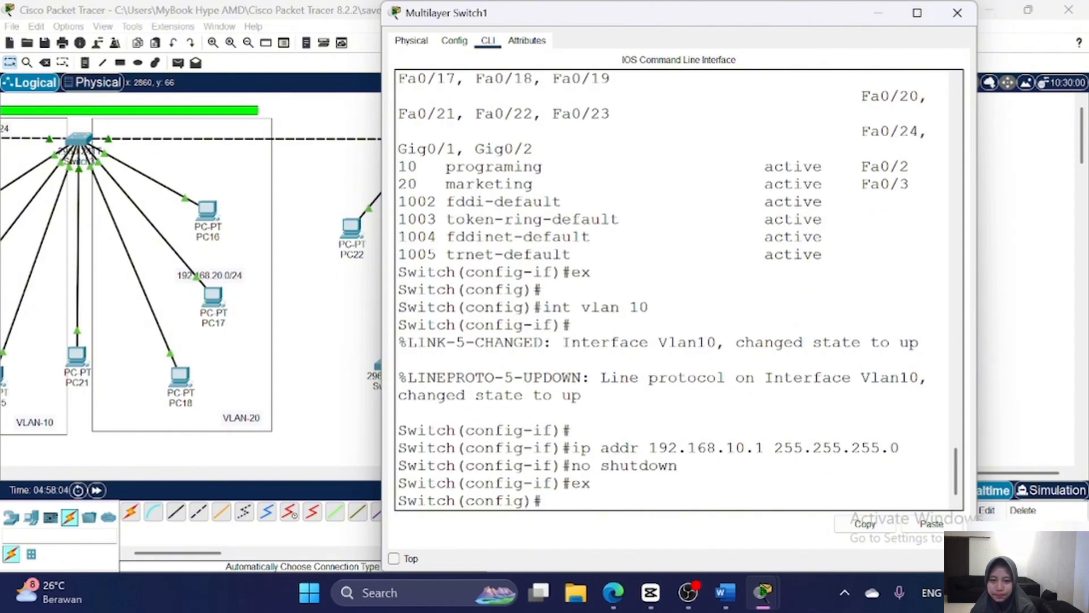
key("Return")
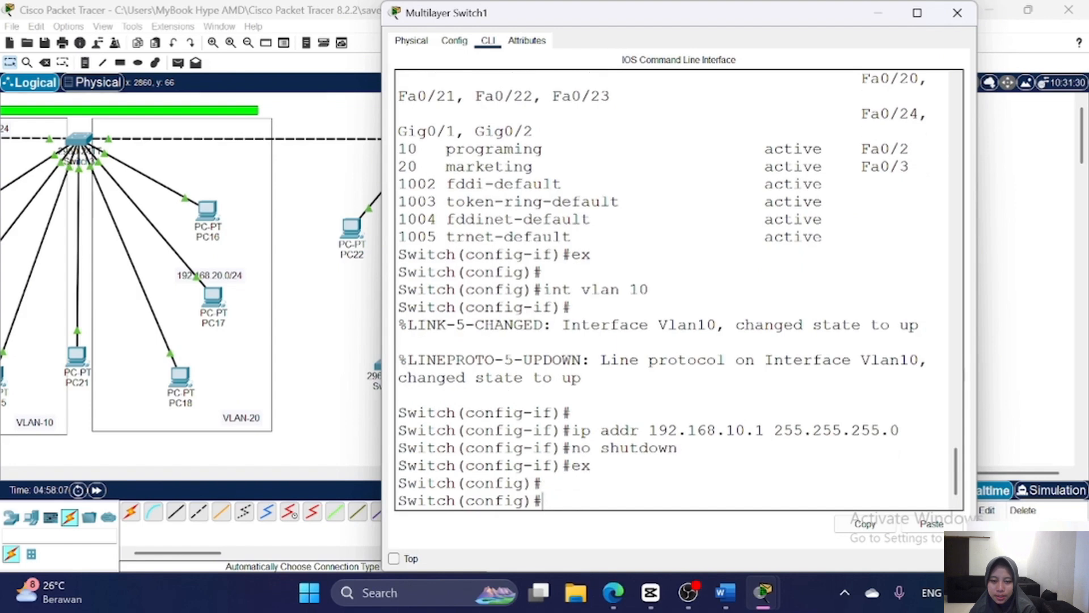
- Give the VLAN 20 interface of Multilayer Switch1 the IP address 192.168.20.1 with subnet mask 255.255.255.0
type("int vlan 20")
key("Return")
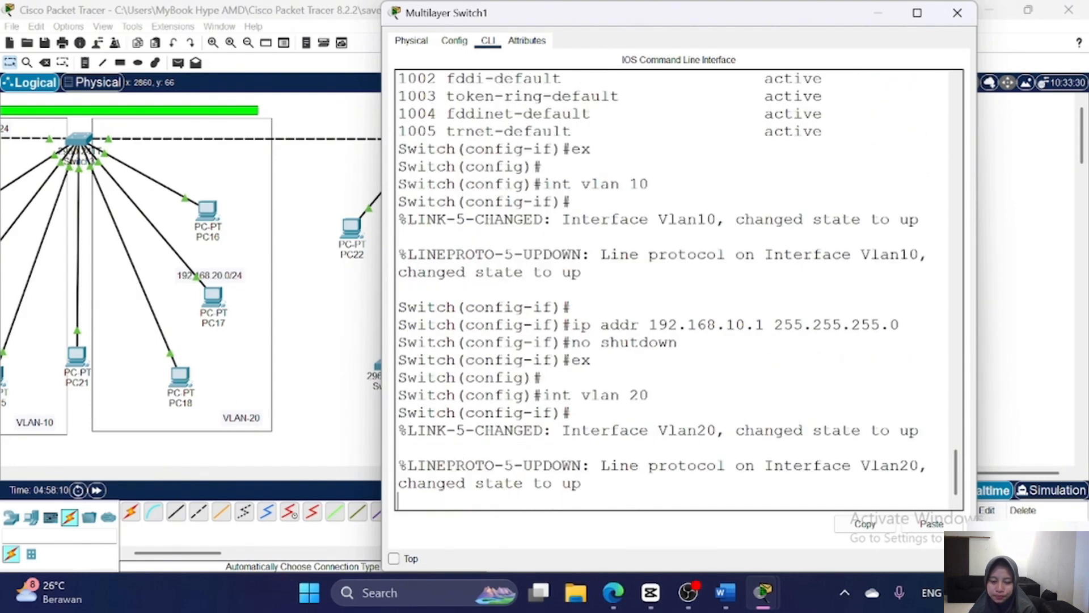
type("ip ")
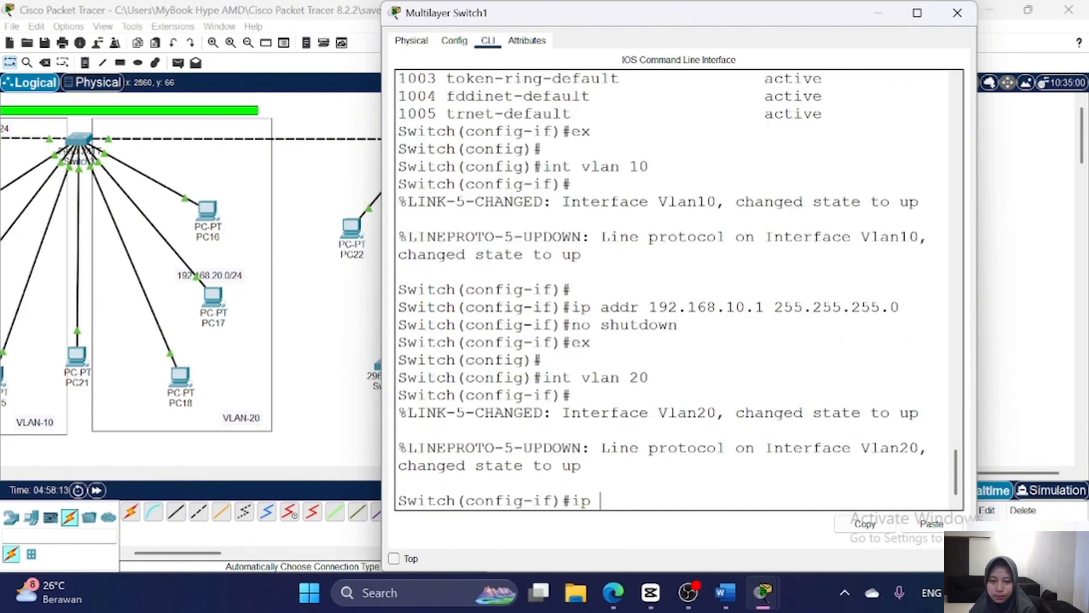
type("addr 192.168.")
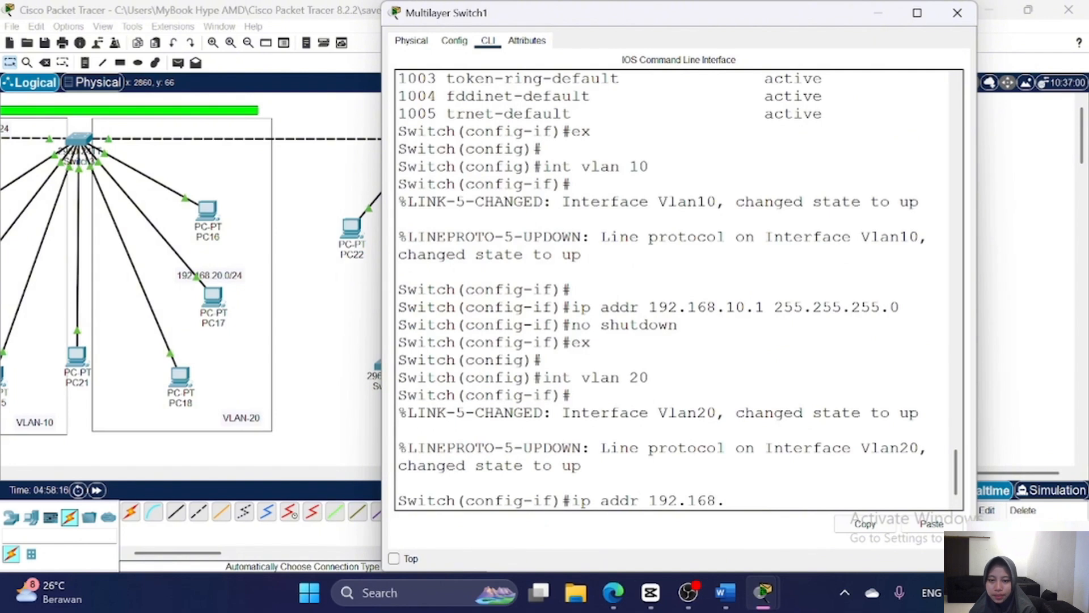
type("20.1 255")
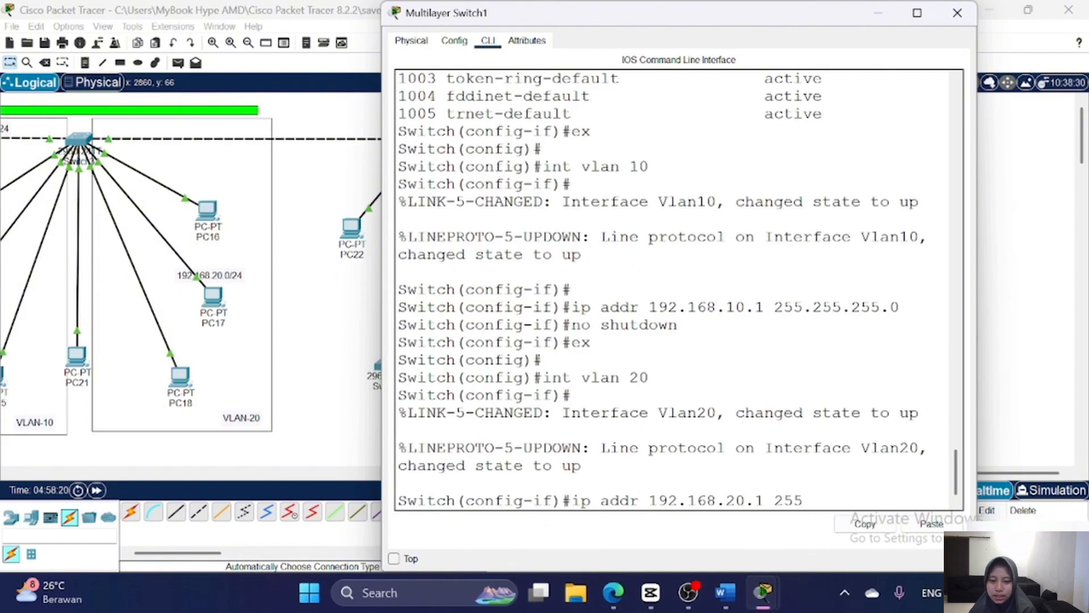
type(".255.255.0")
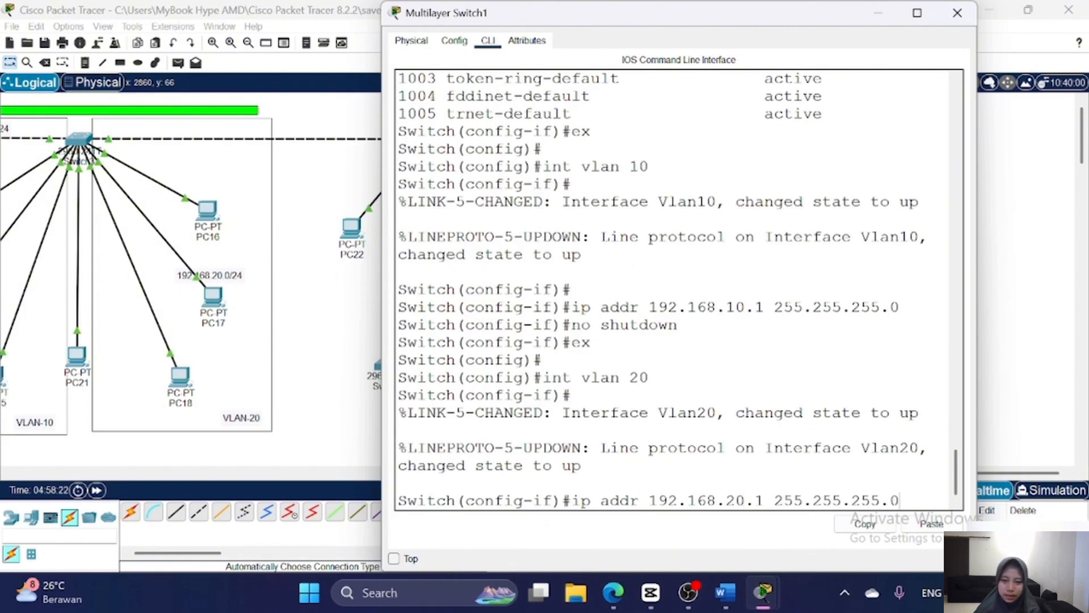
key("Return")
- Enable the VLAN 20 interface with no shutdown and return to global configuration mode
type("no sh")
key("Return")
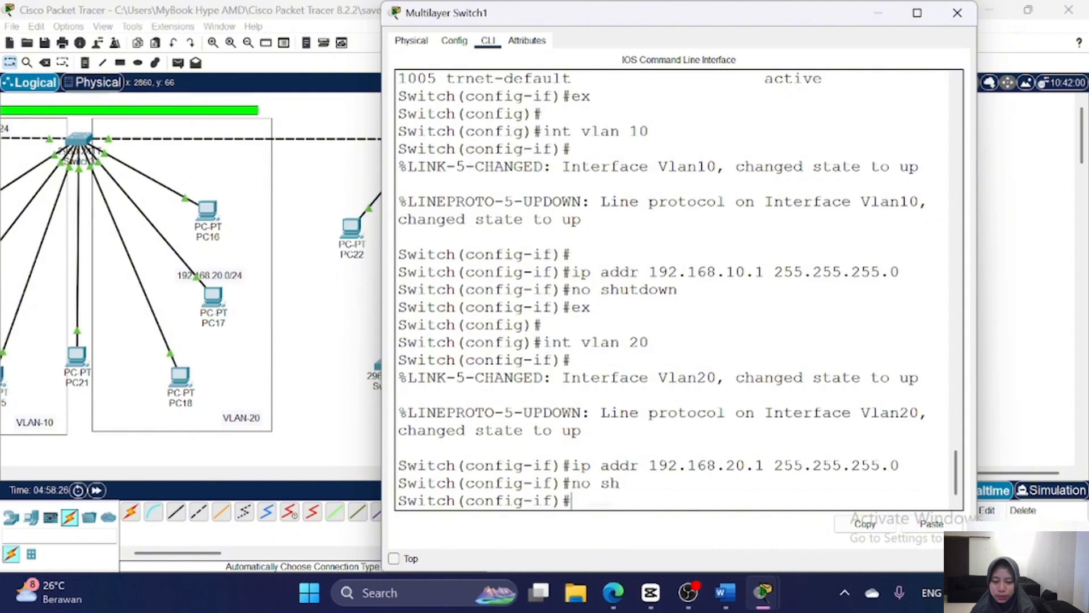
type("ex")
key("Return")
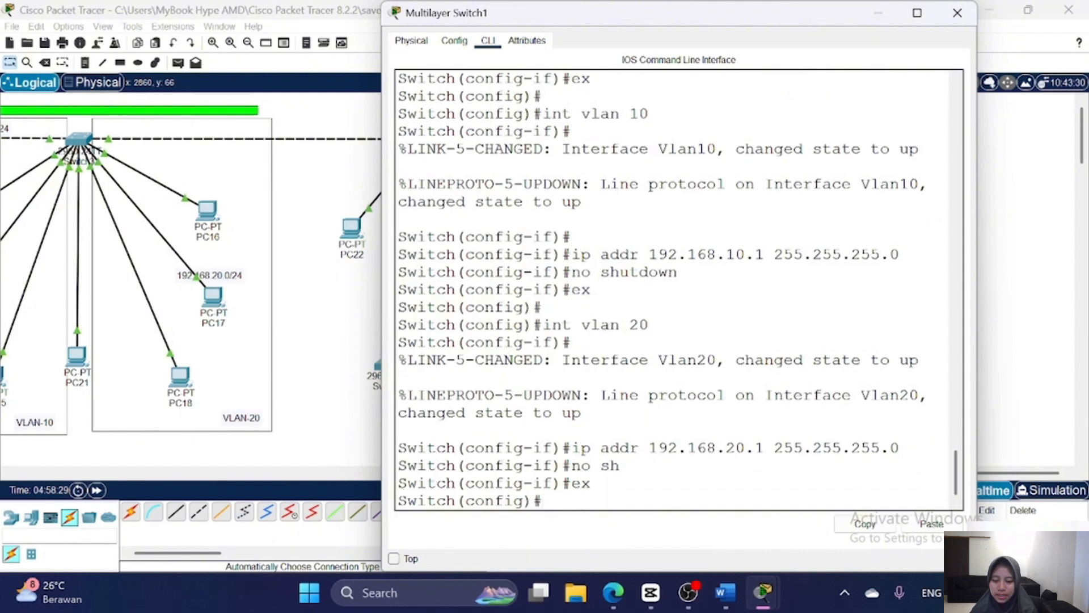
key("Return")
- Give the VLAN 1 interface of Multilayer Switch1 the IP address 192.168.1.1 with subnet mask 255.255.255.0
type("int vlan 1")
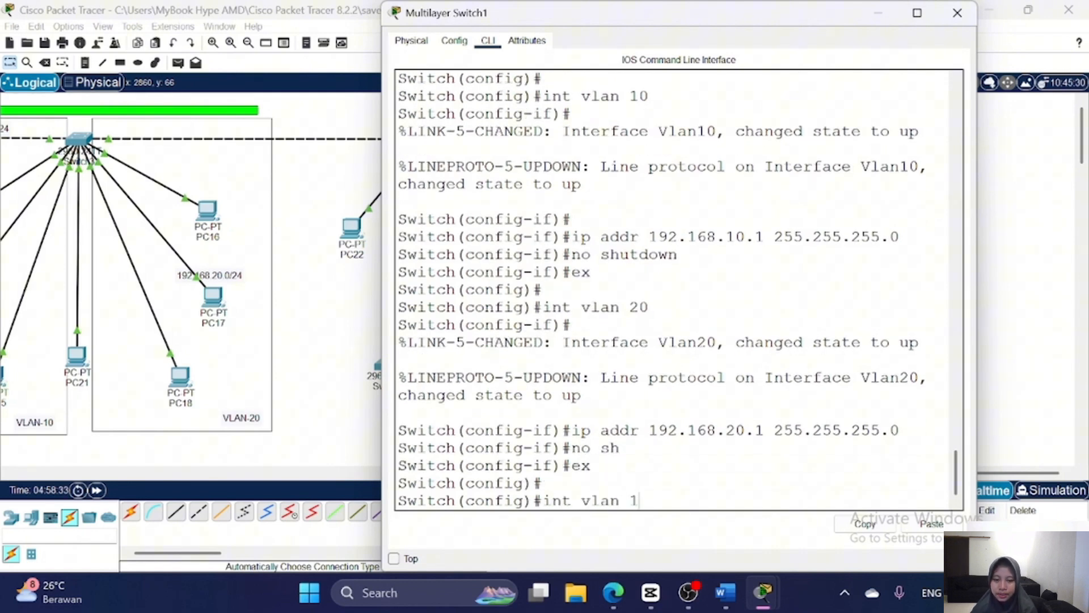
key("Return")
type("i")
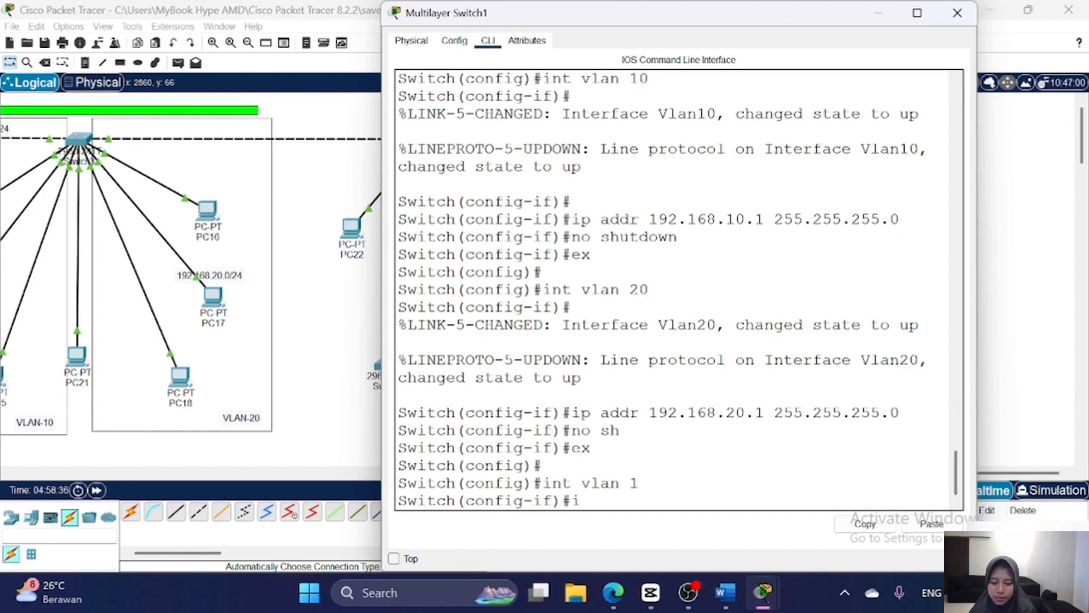
type("p addr 192.1")
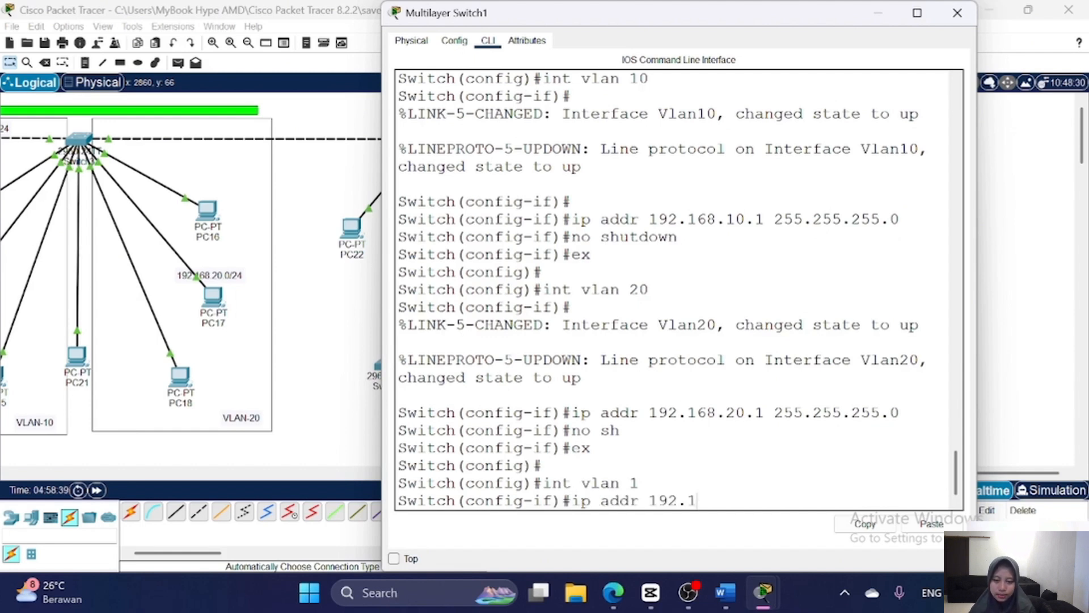
type("68.1.1 255.2")
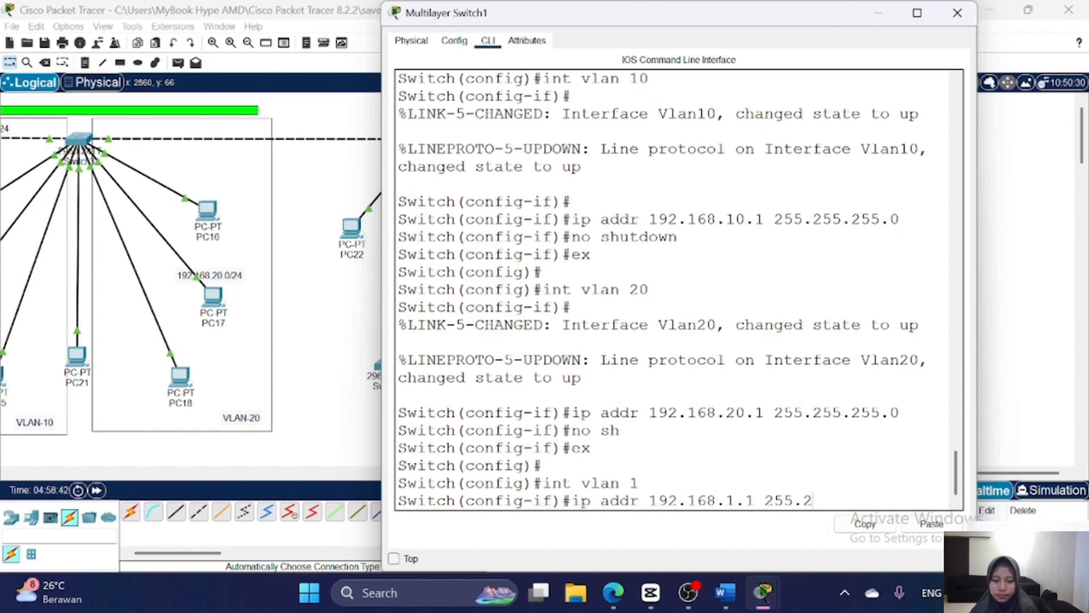
type("55.255")
type(".0")
key("Return")
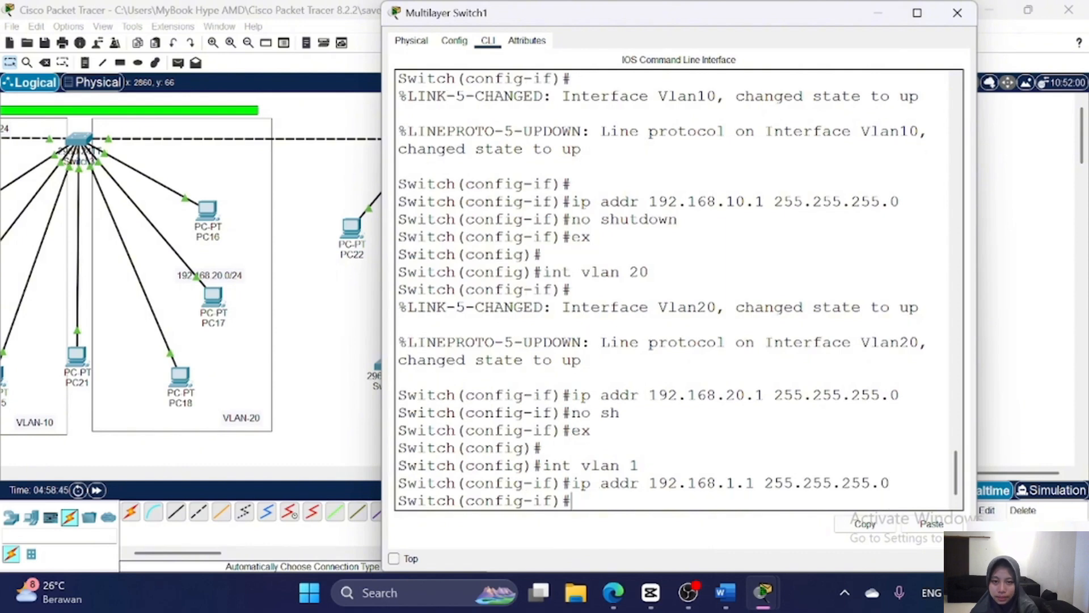
- Enable the VLAN 1 interface with no shutdown and return to global configuration mode
type("no dh")
key("Return")
key("Up")
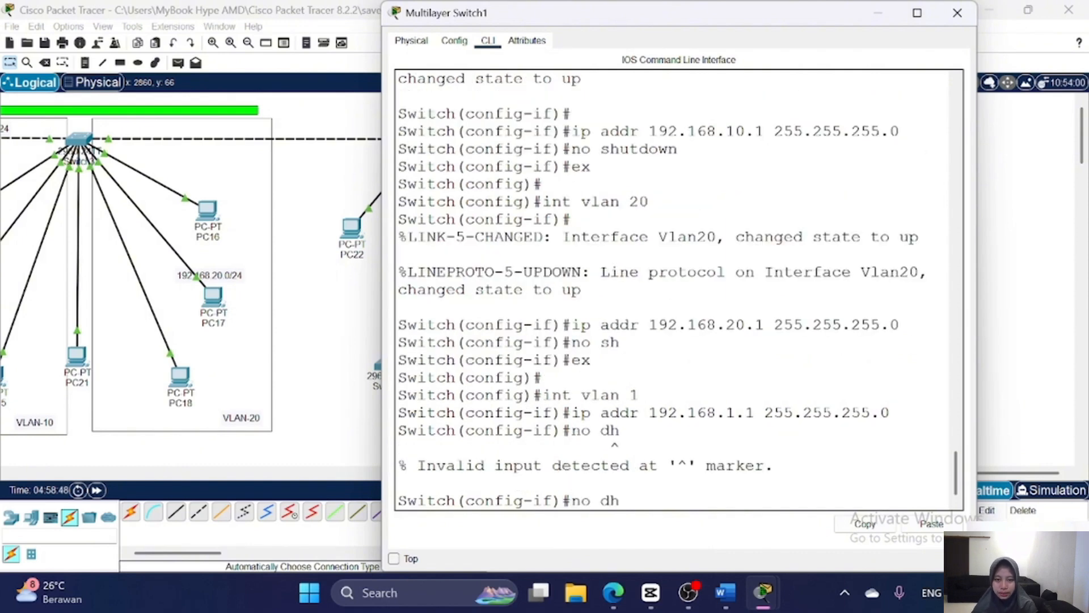
key("BackSpace")
key("BackSpace")
type("sh")
key("Return")
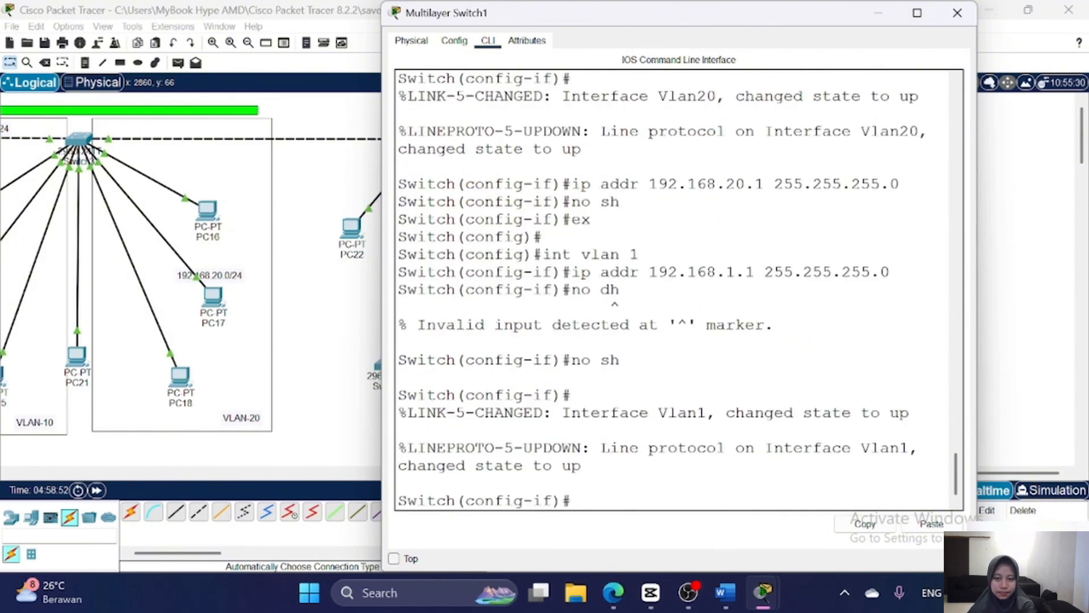
type("ex")
key("Return")
key("Return")
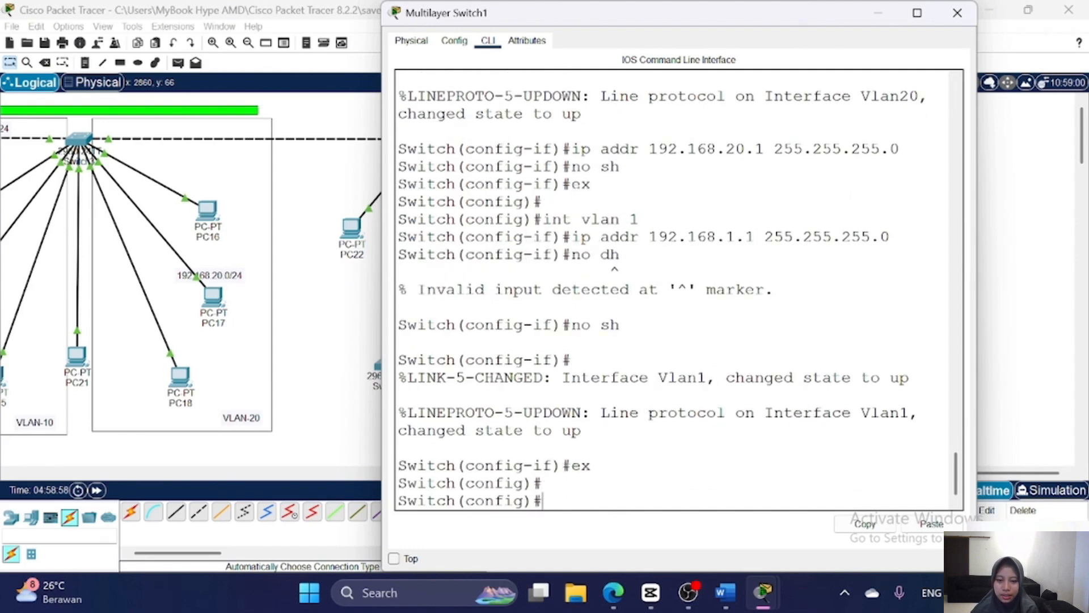
- Show the full brief IP interface list to check the VLAN interface addresses, and minimize the Multilayer Switch1 window
type("do show ip")
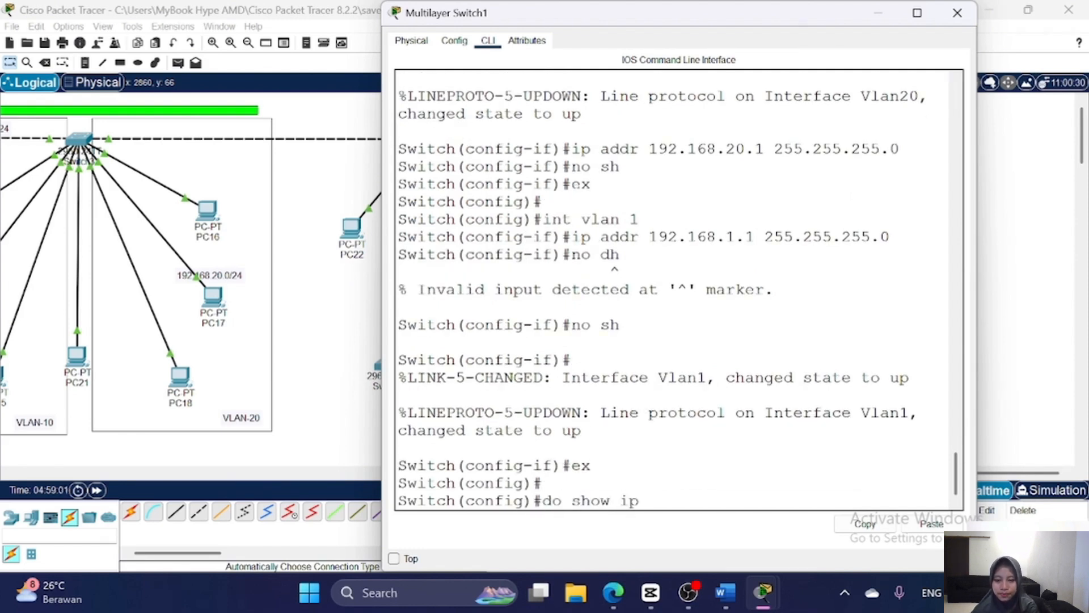
type(" int brief")
key("Return")
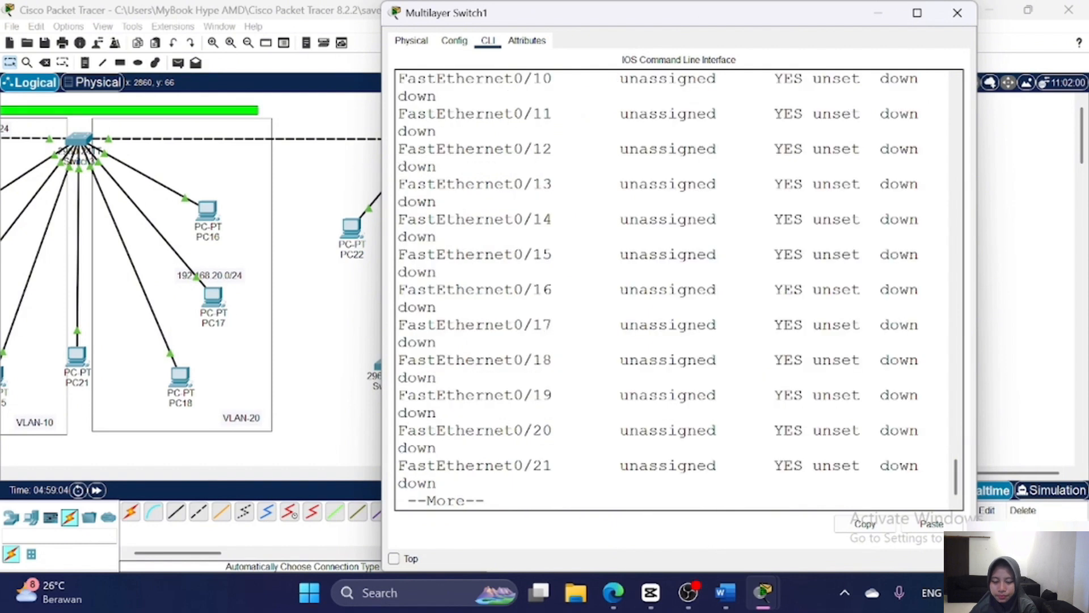
key("space")
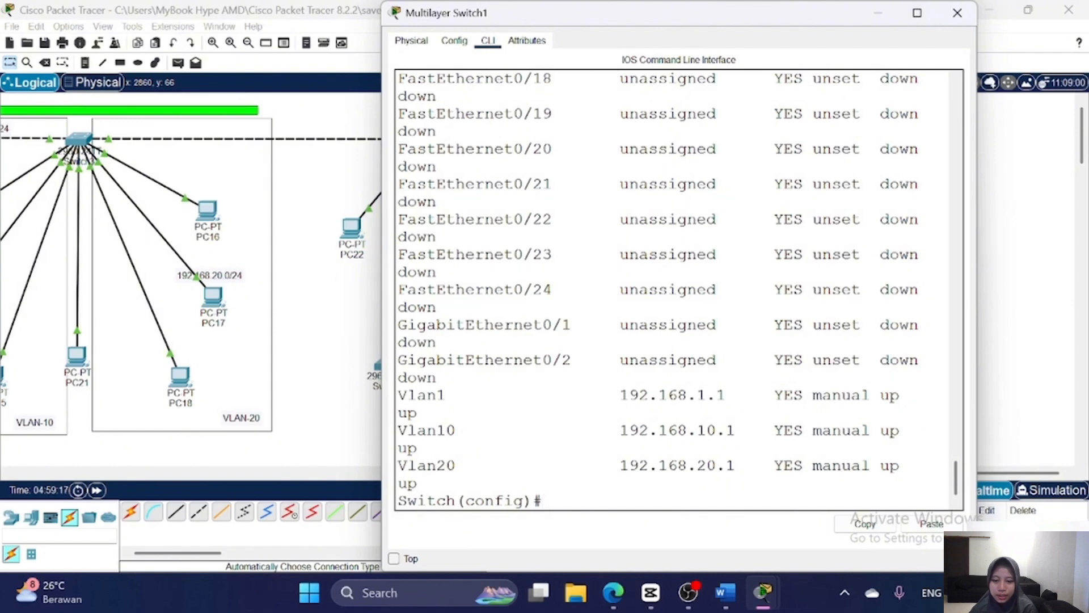
left_click(878, 13)
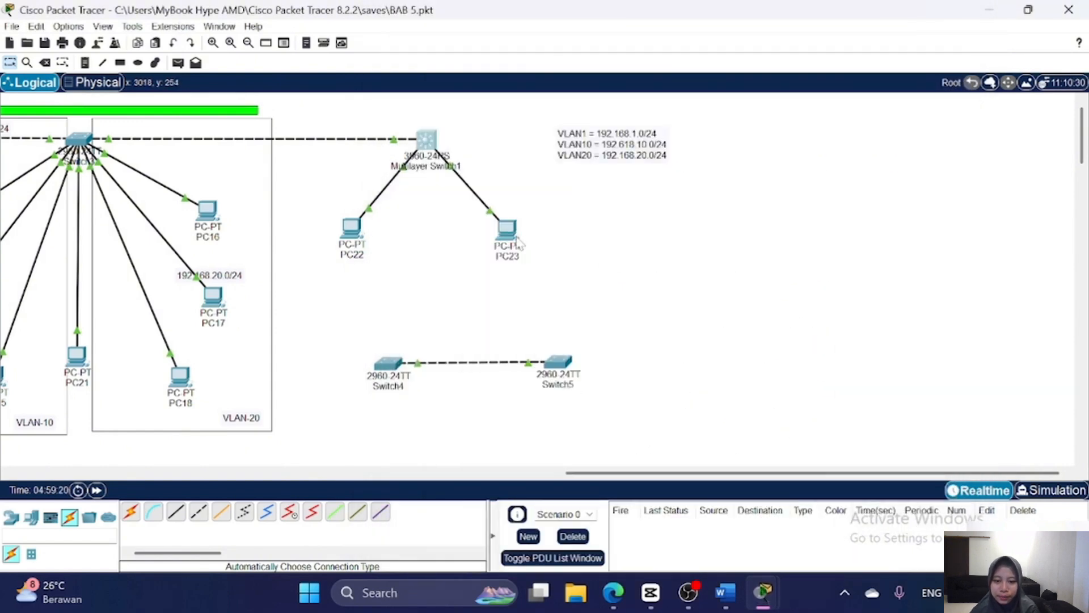
- Set PC23's IPv4 default gateway to 192.168.20.1 and close its configuration window
left_click(509, 230)
left_click(458, 195)
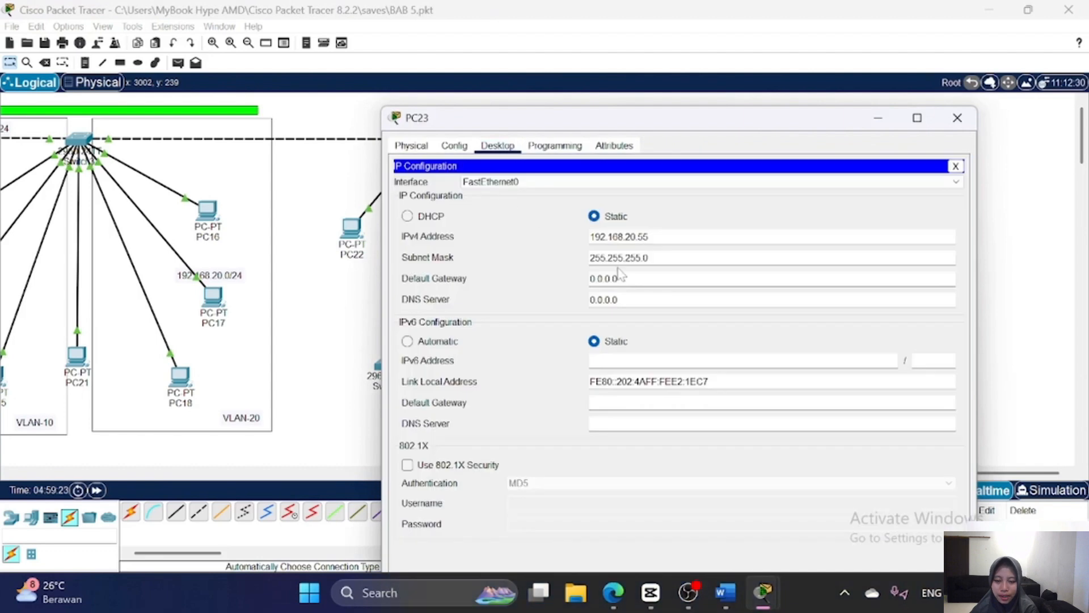
left_click_drag(621, 278, 587, 278)
type("192.168.")
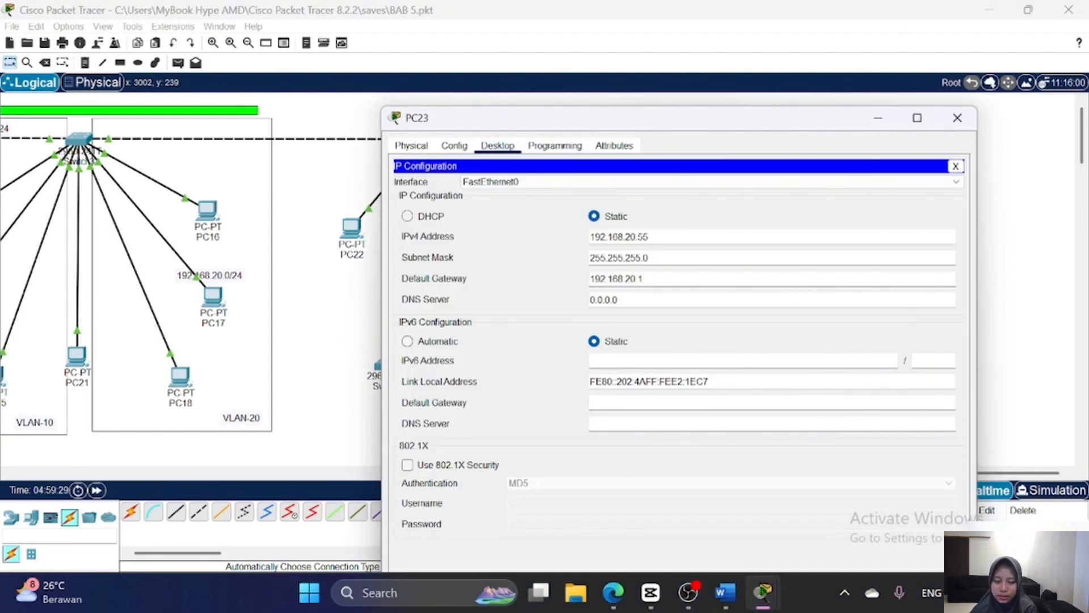
type("20.1")
left_click(957, 117)
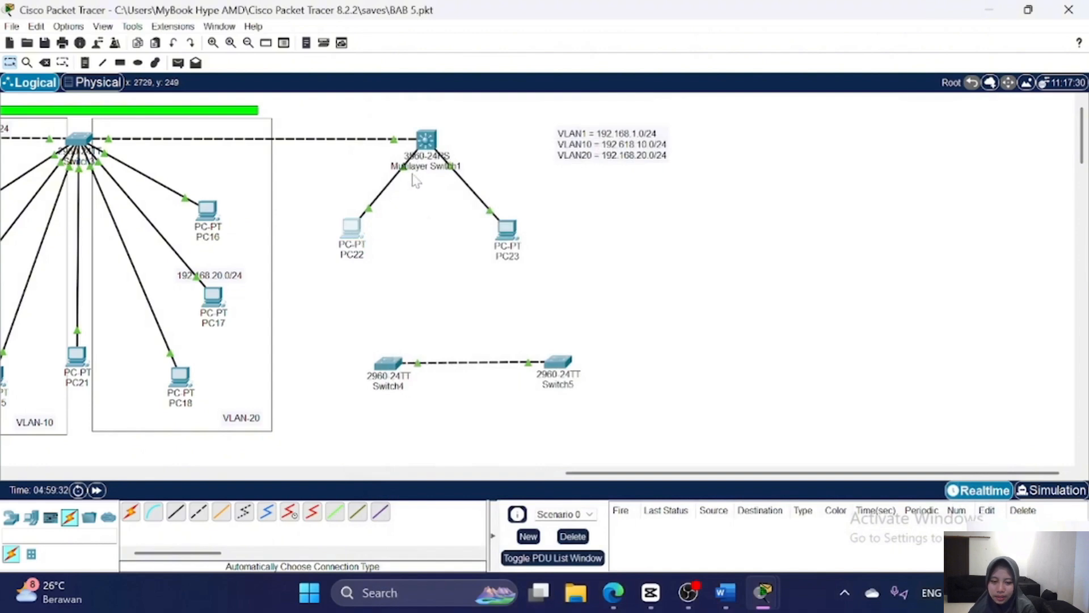
- Set PC22's IPv4 default gateway to 192.168.10.1
left_click(352, 227)
left_click(493, 97)
left_click_drag(619, 173, 589, 173)
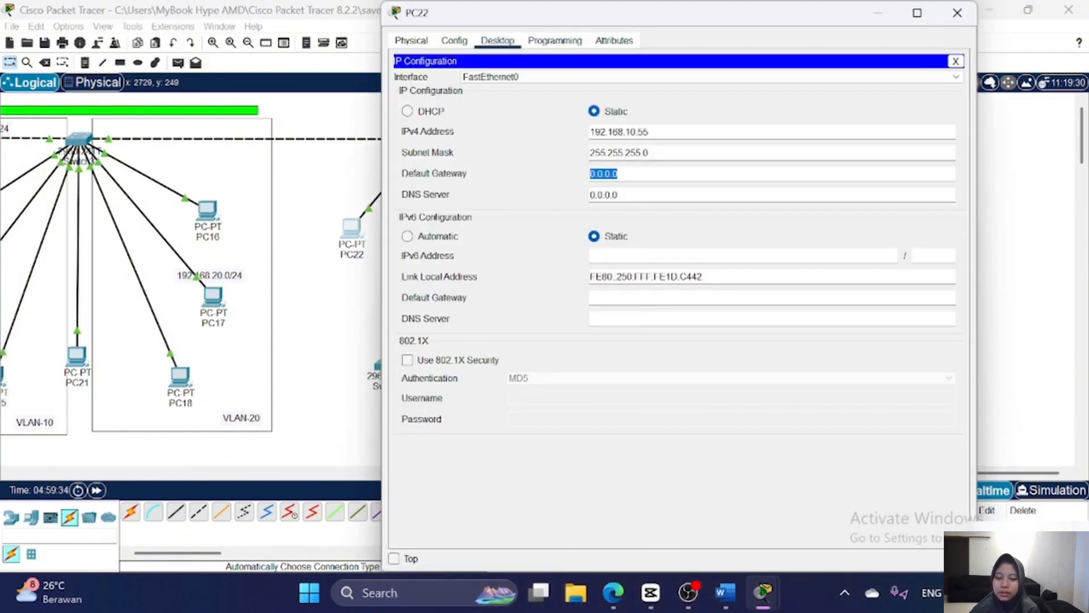
type("192.168")
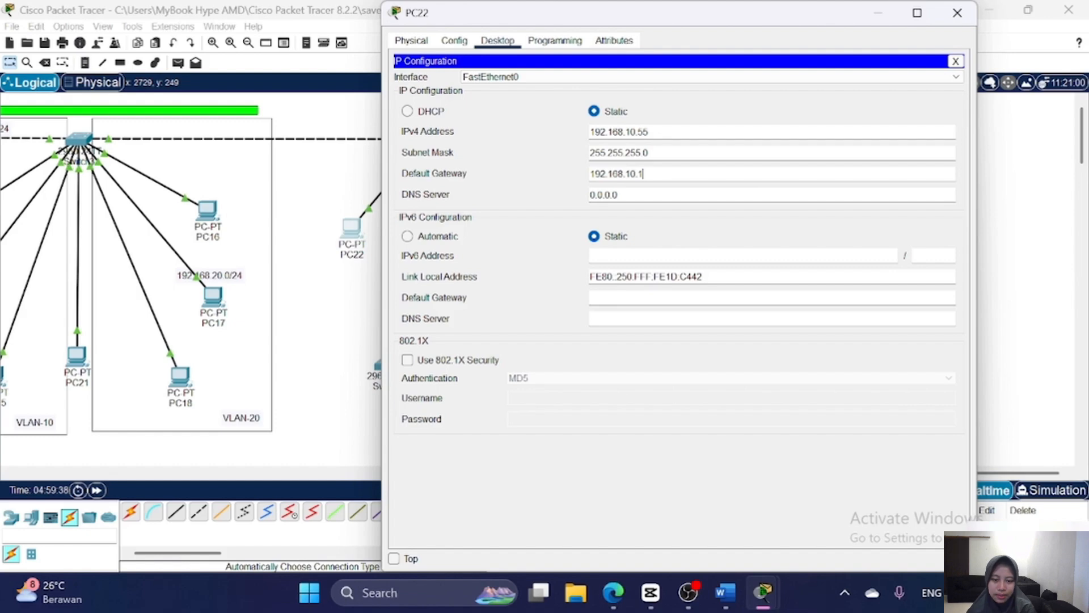
- Finish entering 192.168.10.1 as PC22's default gateway and close its configuration window
type(".10.1")
left_click(957, 13)
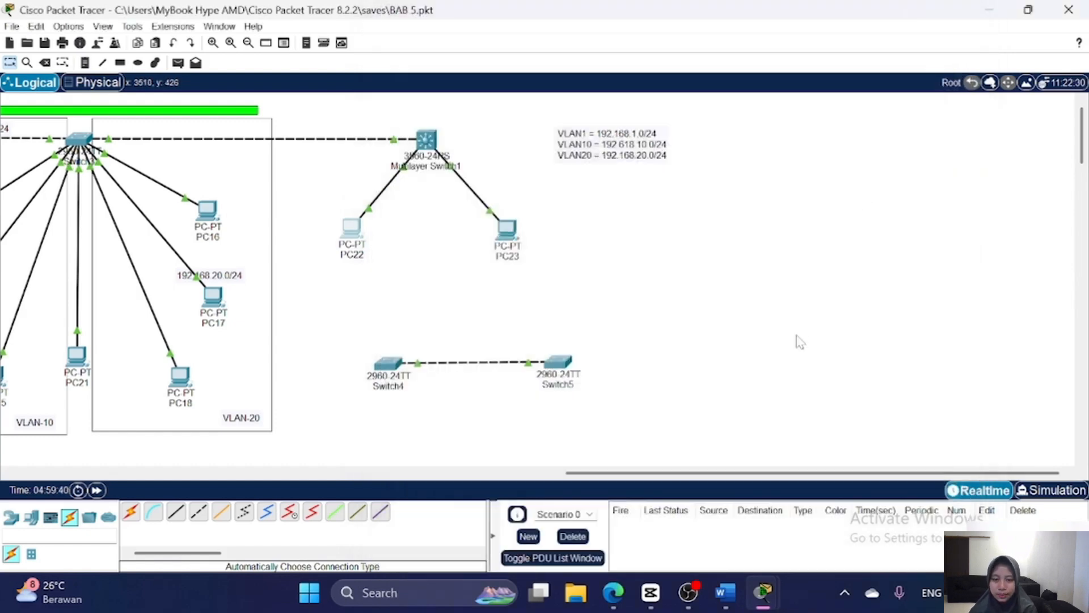
scroll(664, 371, "left", 2)
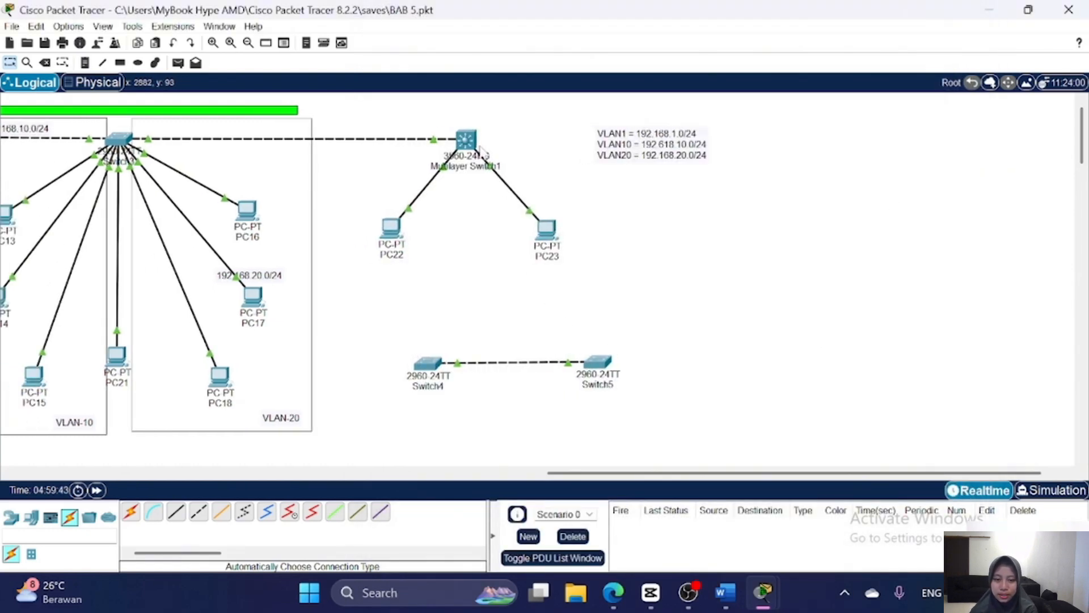
- Show the IP routing table on Multilayer Switch1 from configuration mode and examine its output
left_click(480, 151)
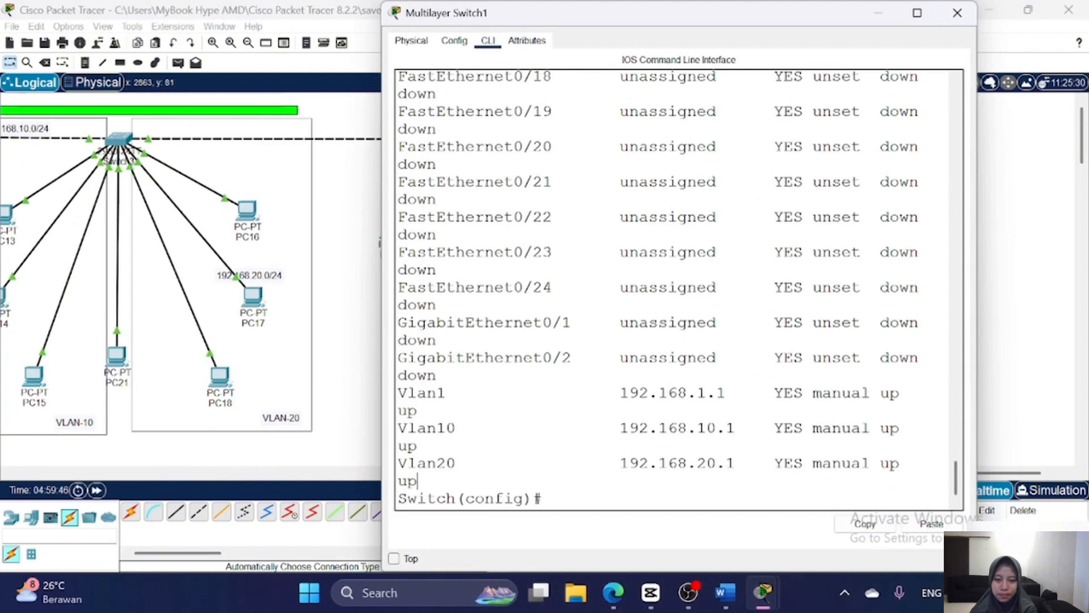
key("Return")
type("do show")
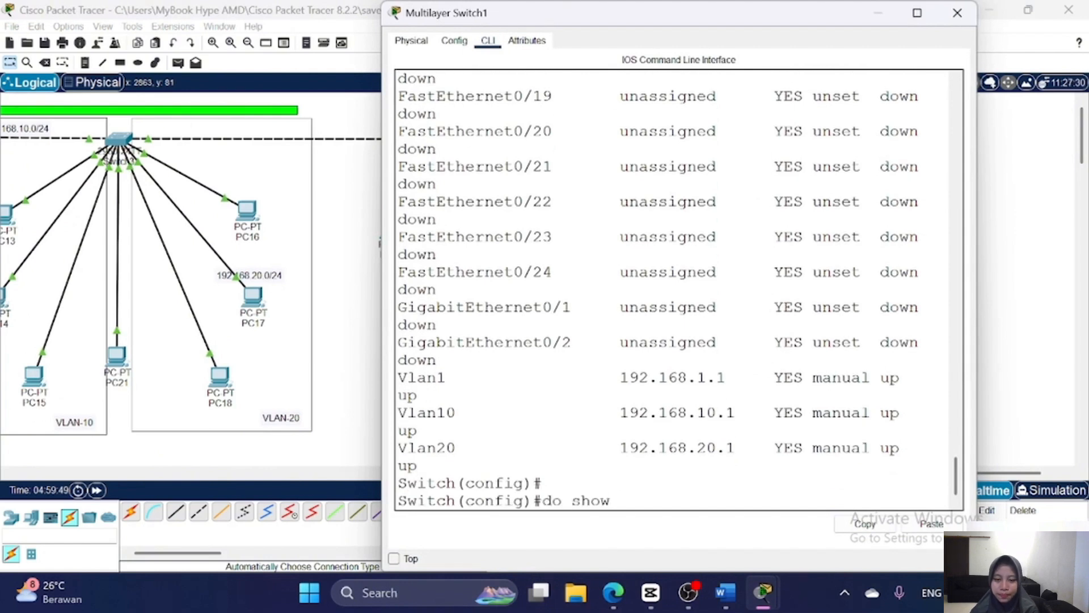
type(" ip route")
key("Return")
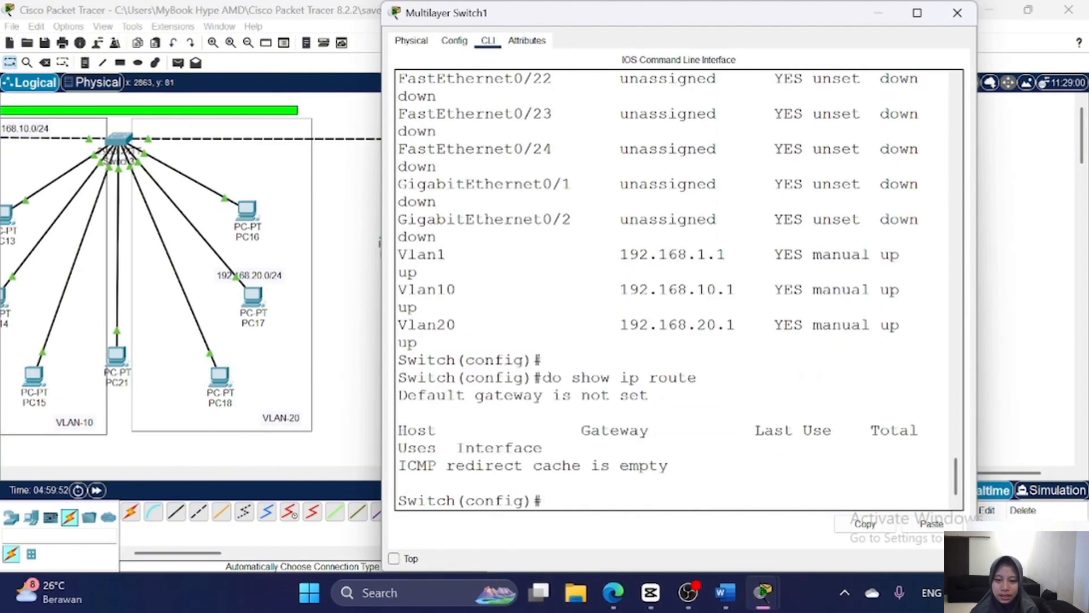
left_click_drag(465, 465, 399, 465)
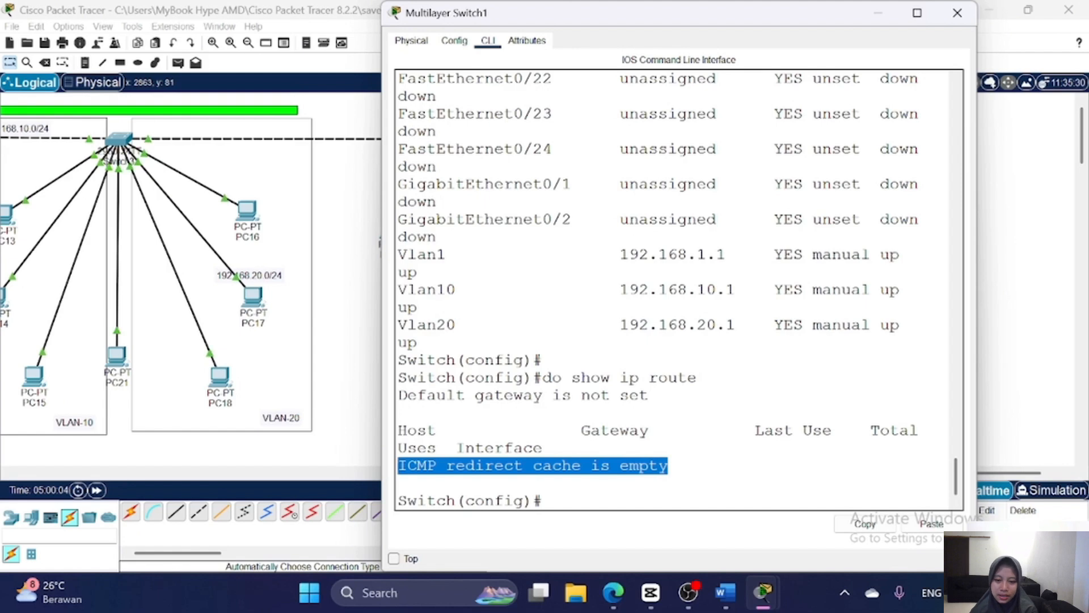
- Enable IP routing on Multilayer Switch1 with ip routing
left_click(641, 484)
type("ip routing")
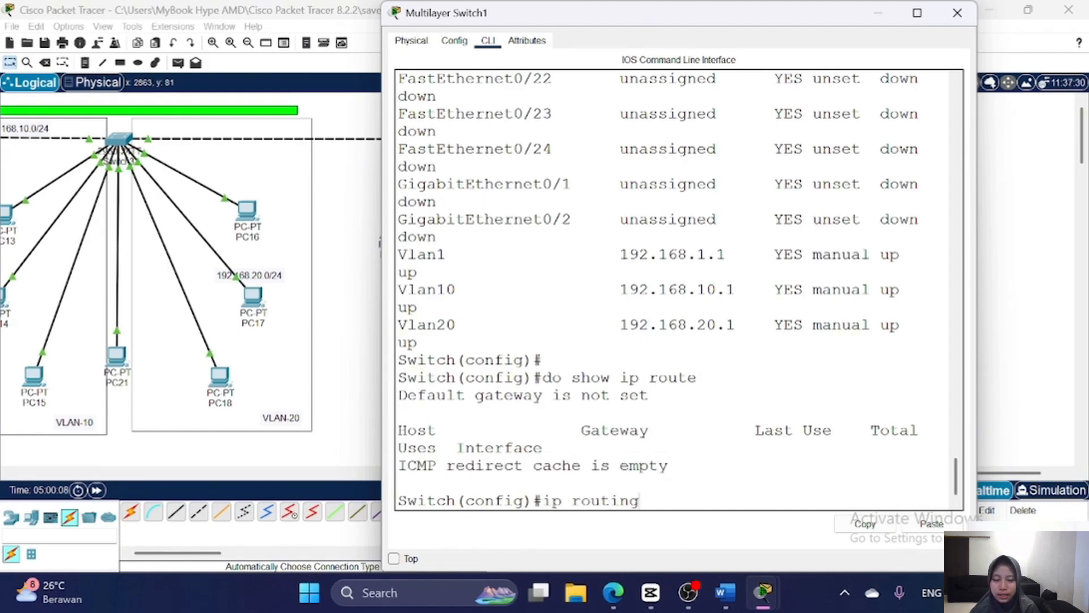
key("Return")
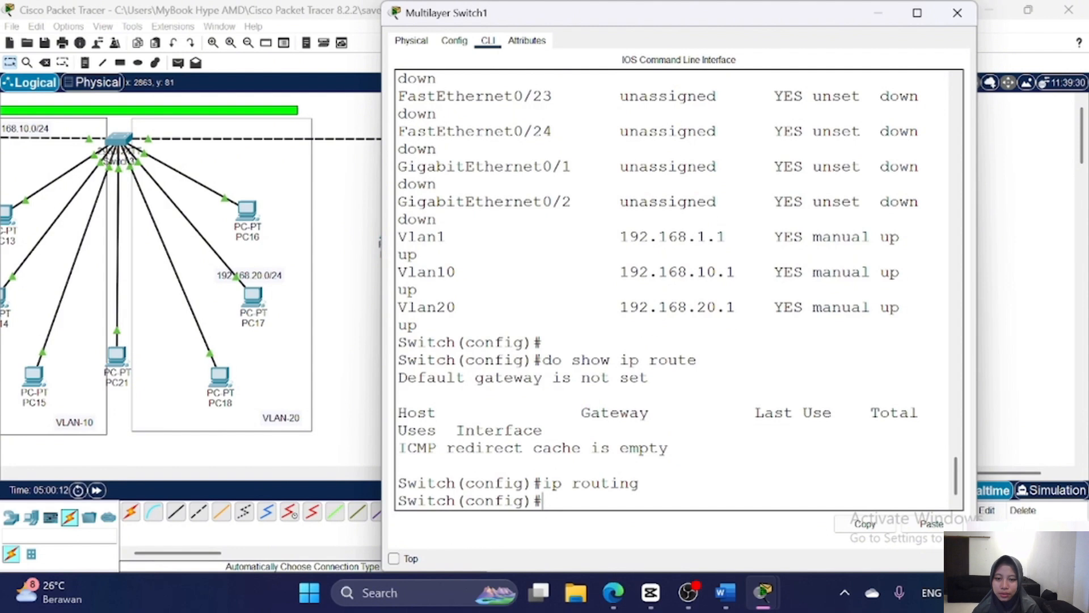
- Show Multilayer Switch1's IP routing table again to check the VLAN routes, and minimize its window
key("Up")
key("Up")
key("Return")
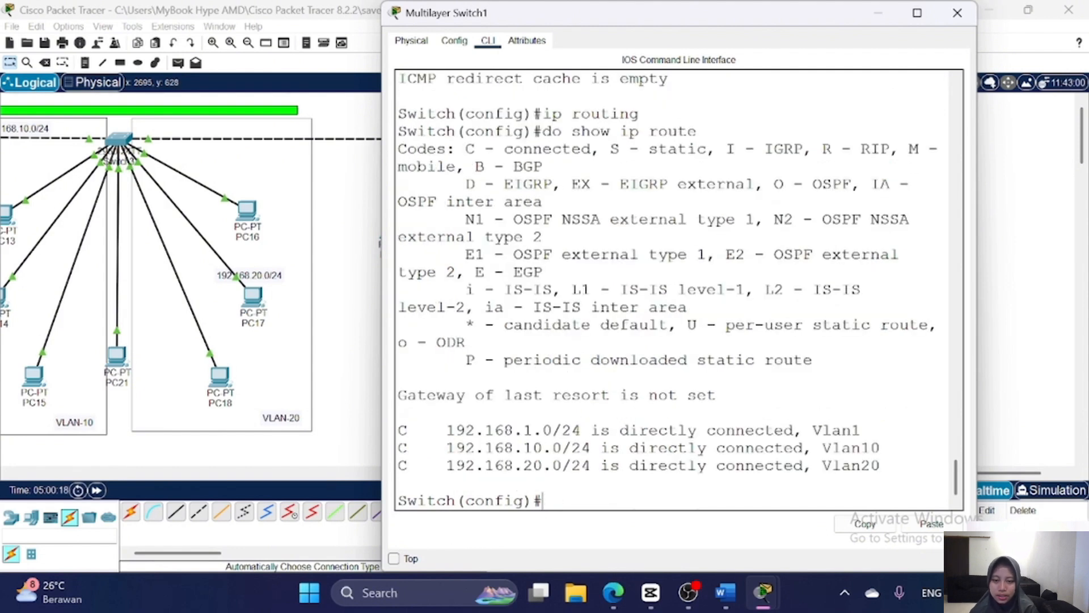
key("Return")
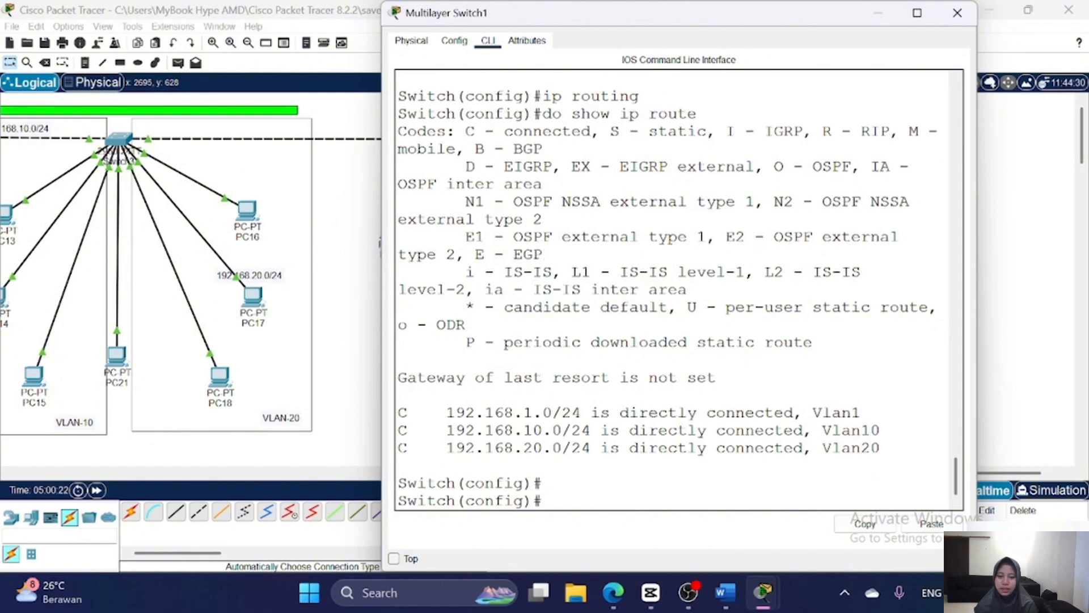
left_click(880, 13)
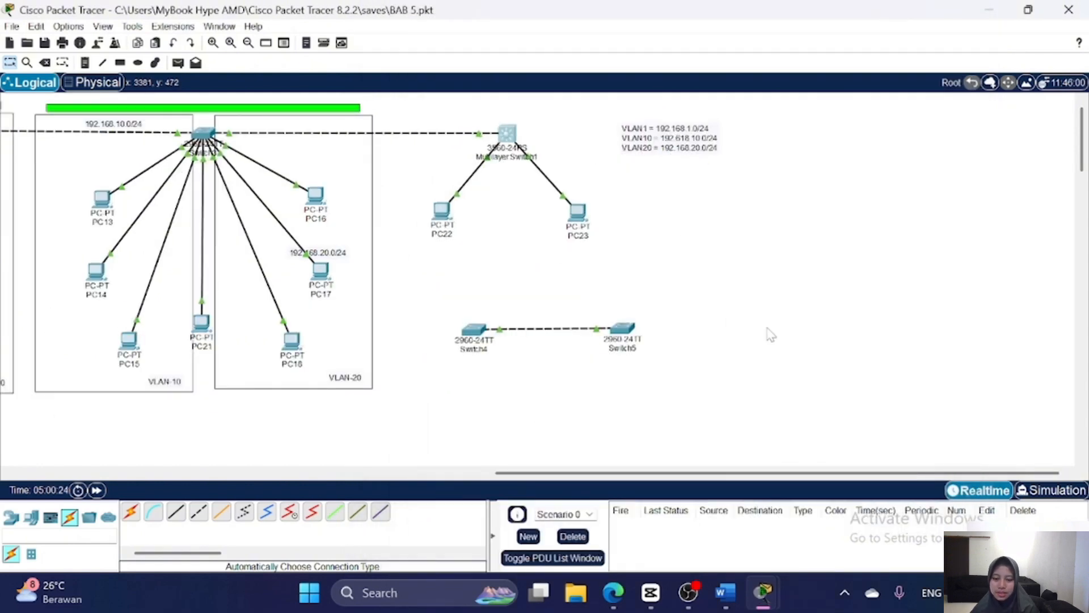
- Set the IPv4 default gateway to 192.168.20.1 on PC16 and to 192.168.10.1 on PC13
type("192.168.20.1")
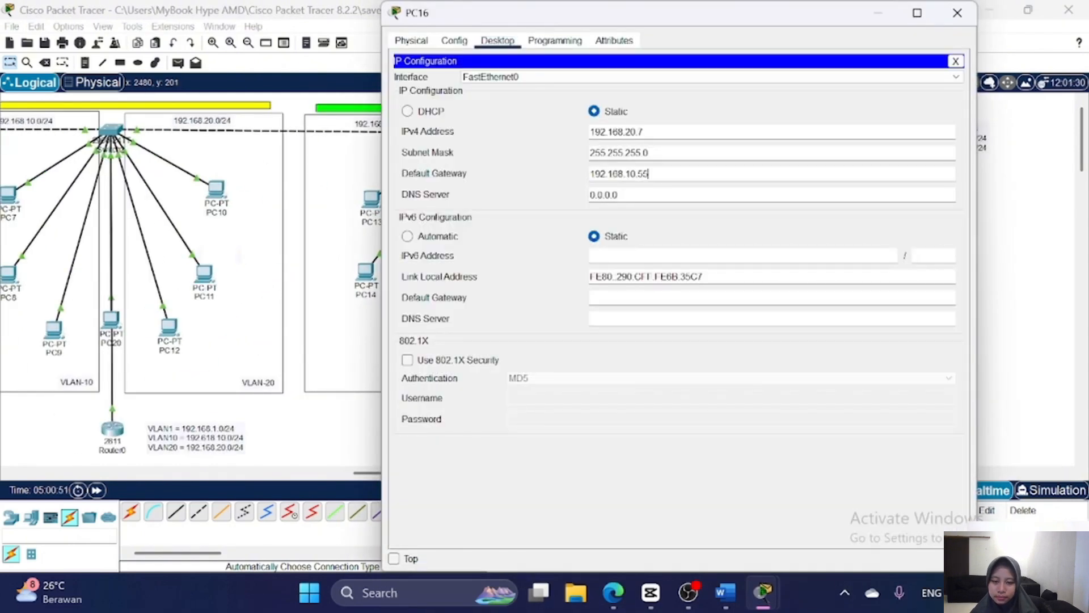
key("shift+Home")
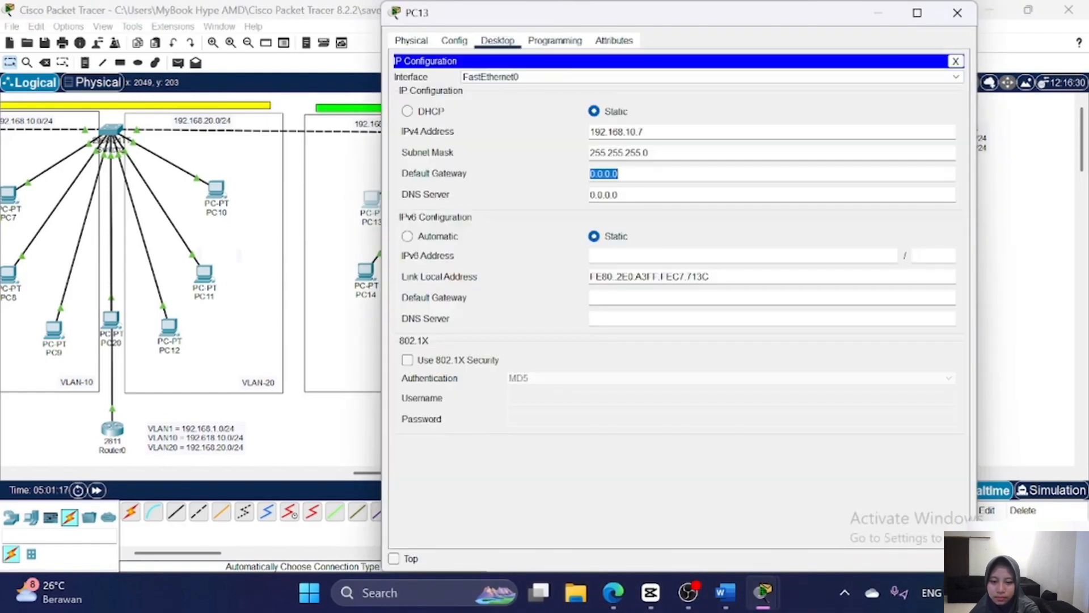
type("192.168.10.1")
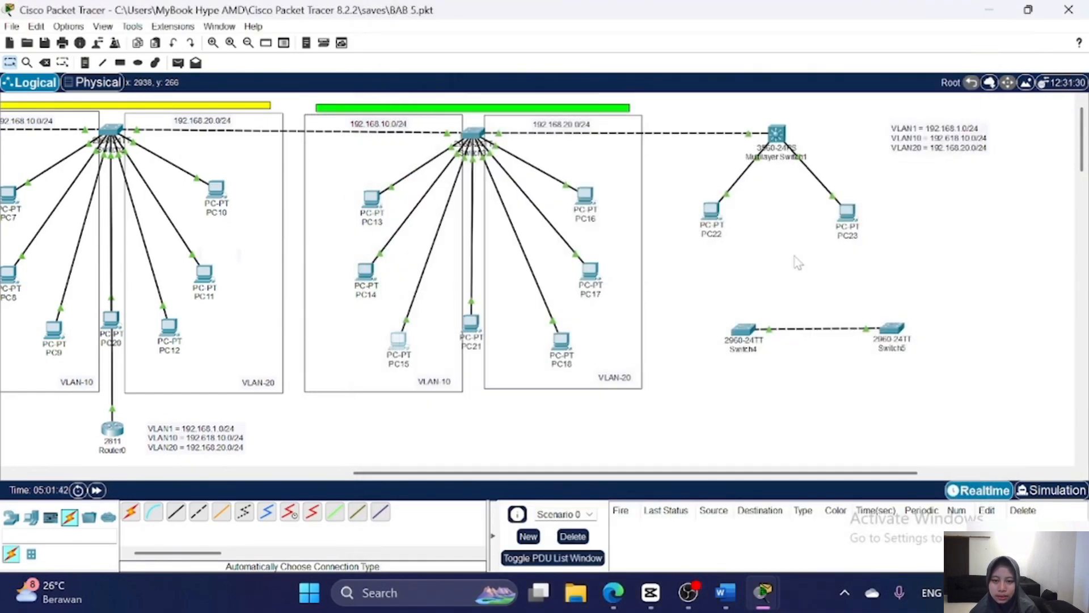
- Send a simple PDU from PC15 to PC16 to test connectivity between VLAN 10 and VLAN 20
left_click(178, 63)
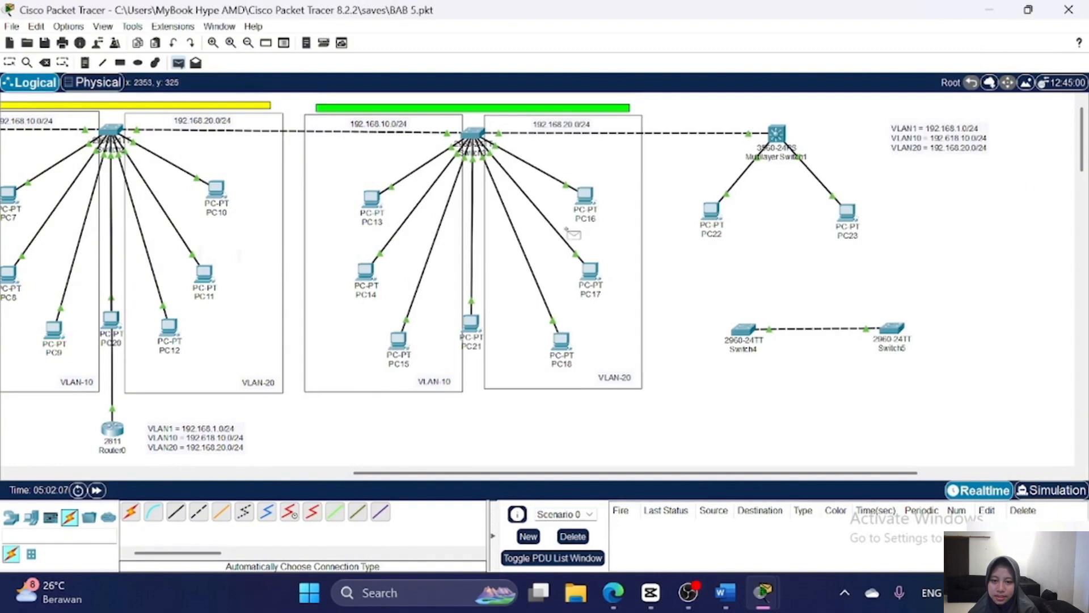
left_click(398, 342)
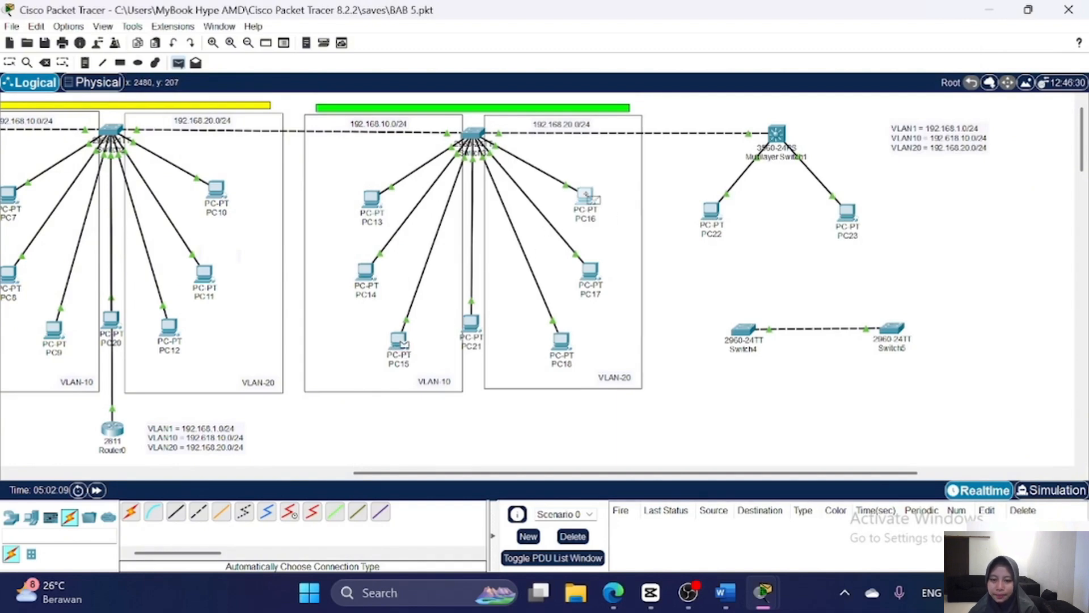
left_click(585, 195)
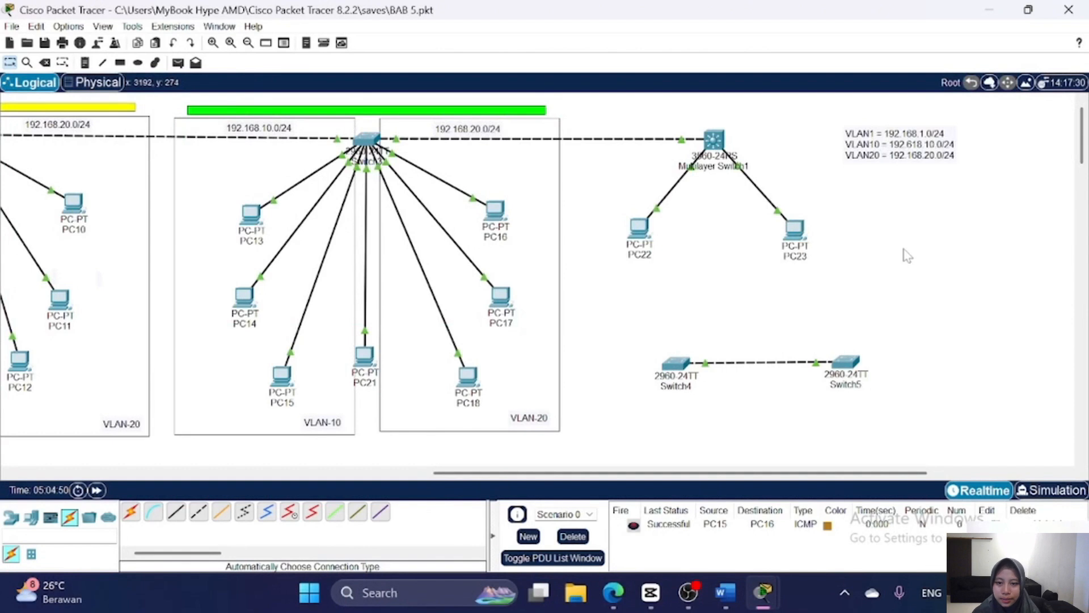
- On Multilayer Switch1, create the DHCP pool vlan10 with network 192.168.10.0 255.255.255.0
scroll(907, 256, "right", 1)
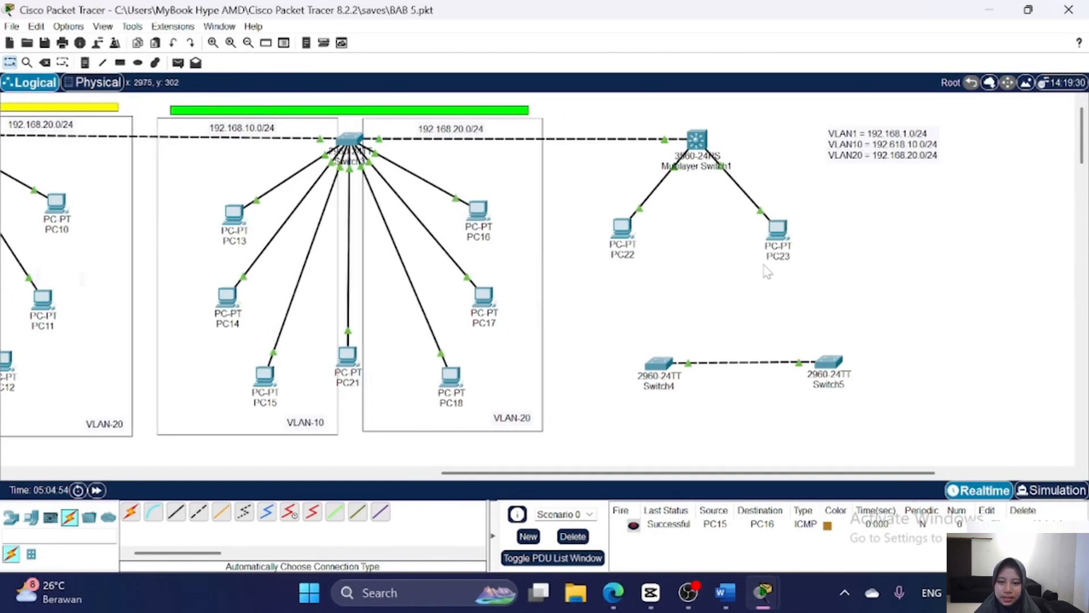
left_click(698, 140)
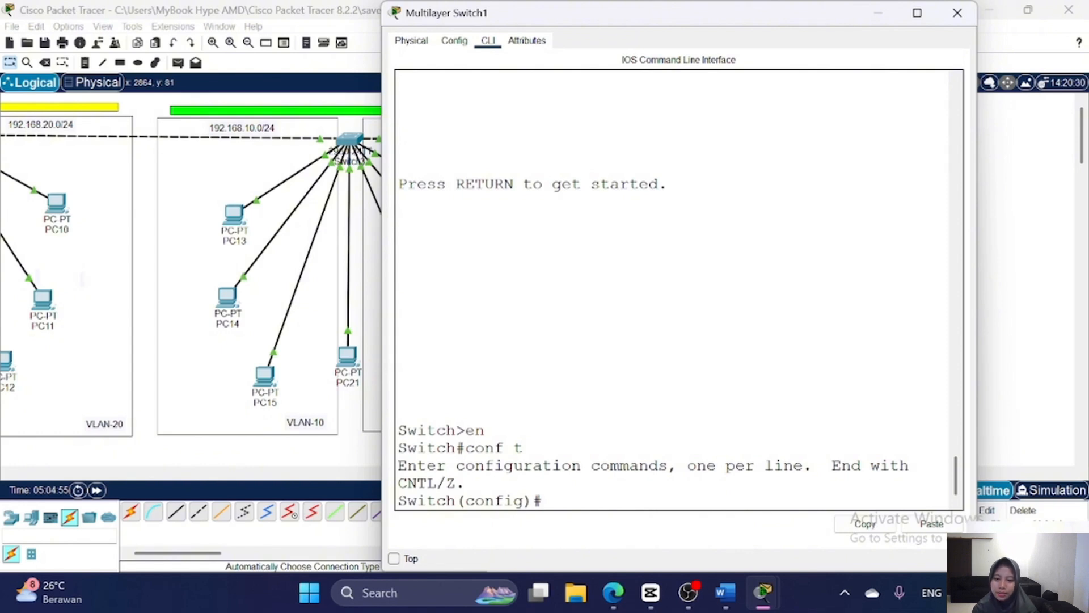
type("ip d")
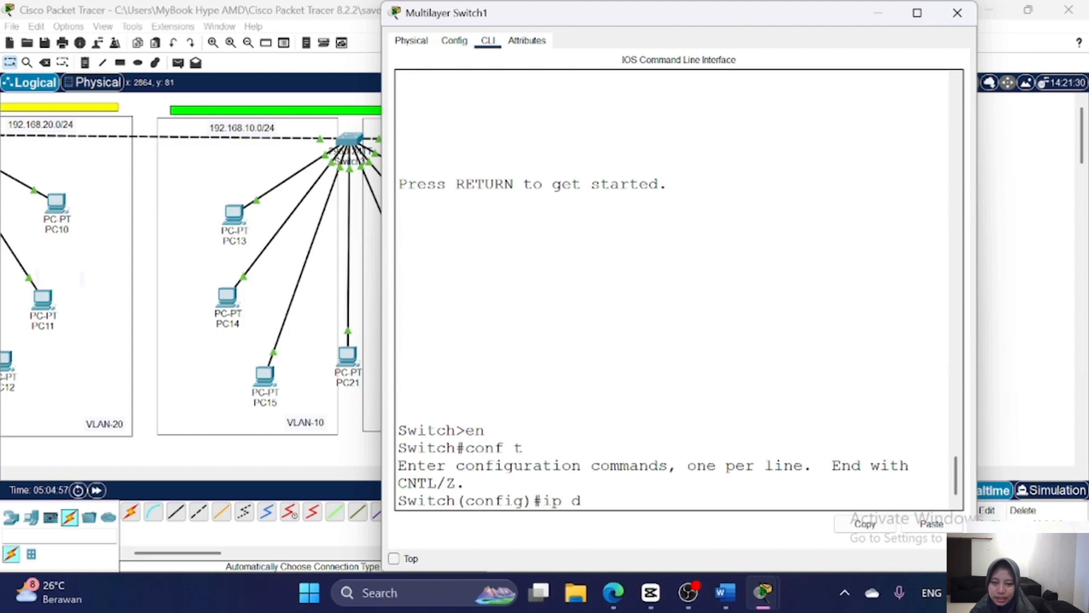
type("hcp pool vlan10")
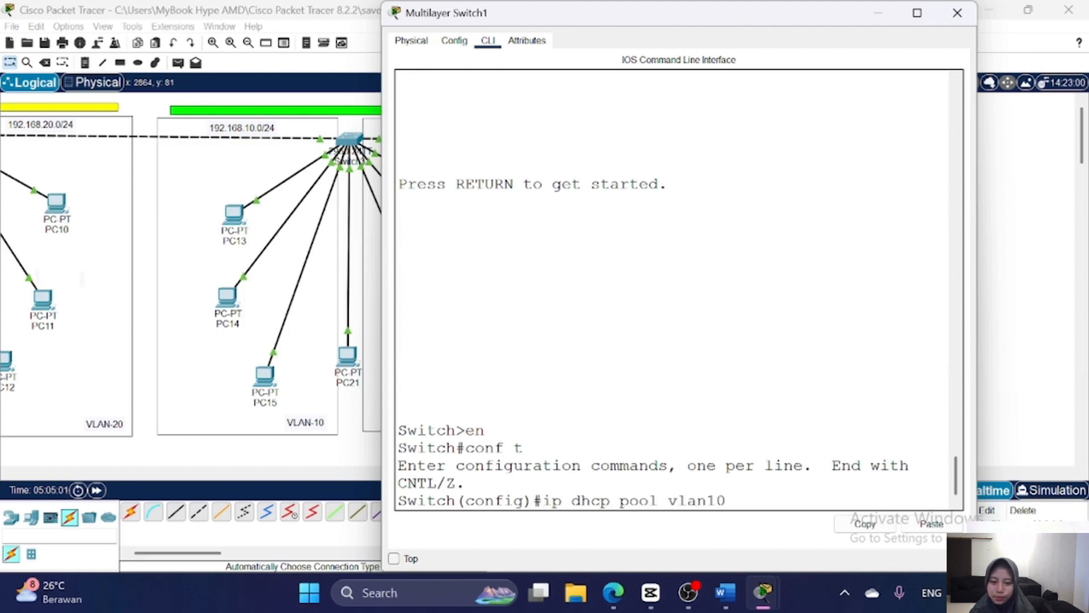
key("Return")
type("network")
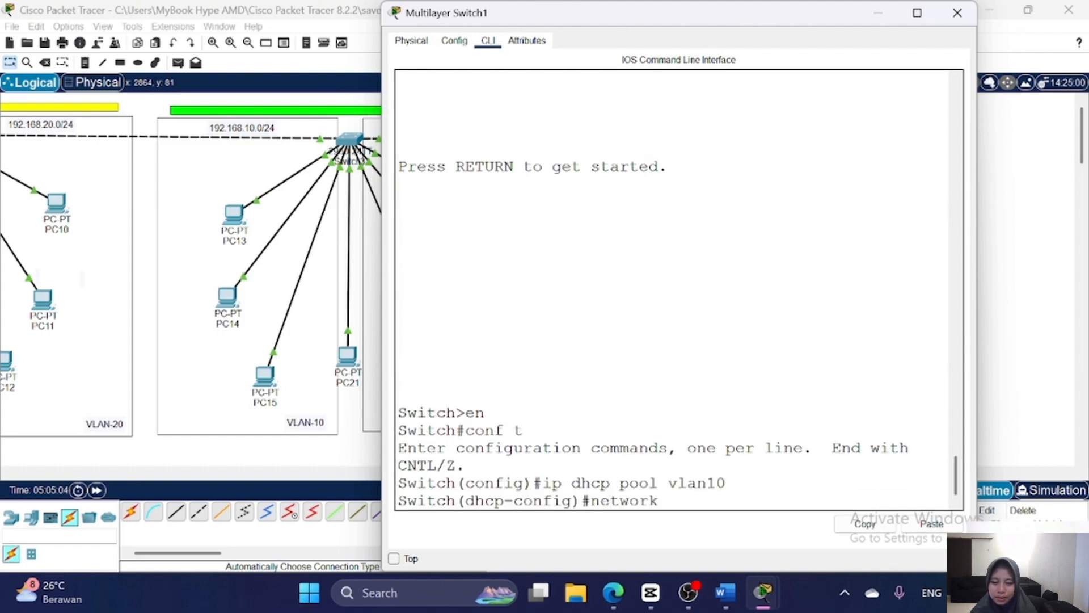
type(" 192.168")
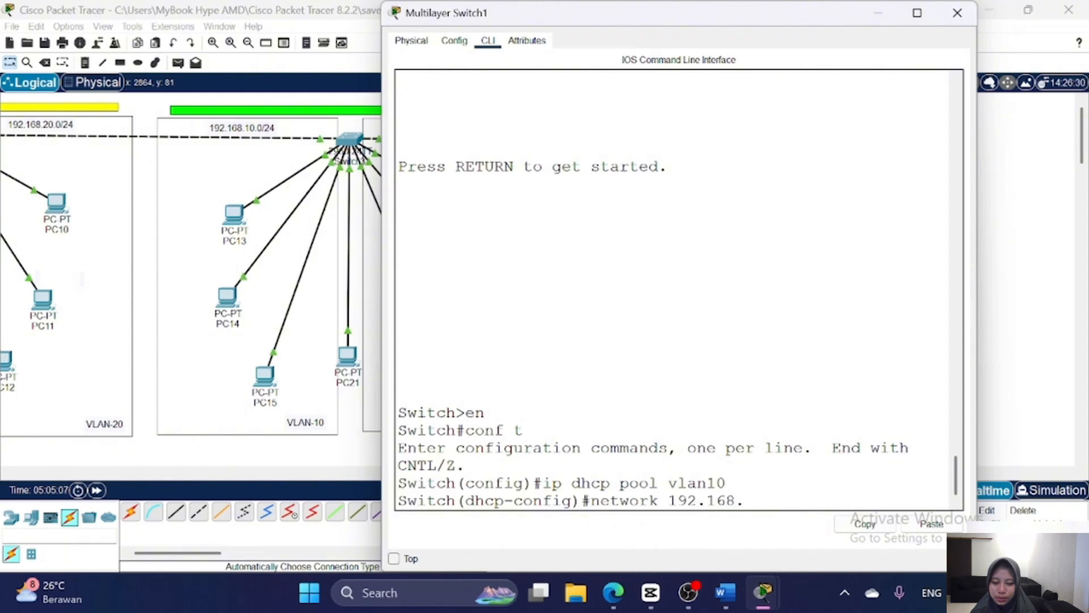
type(".")
type("10.0")
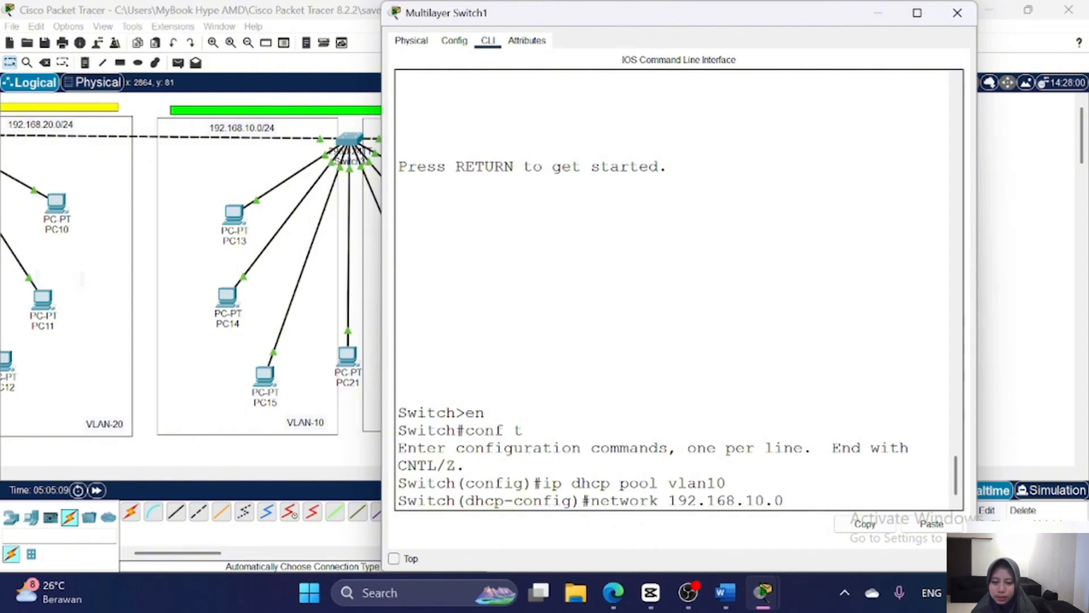
type(" 255.25")
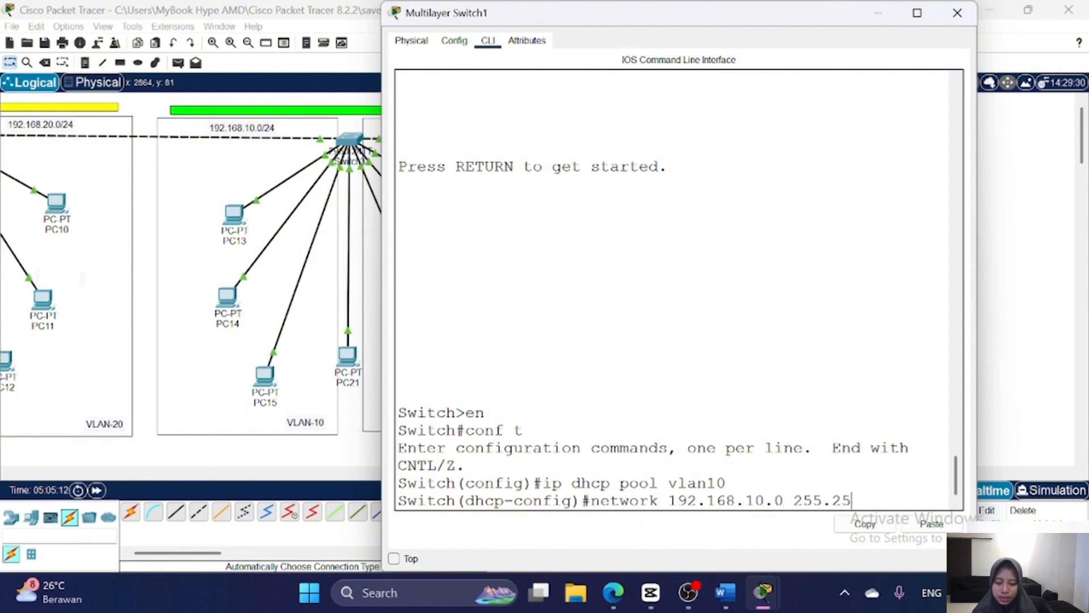
type("5.255.0")
key("Return")
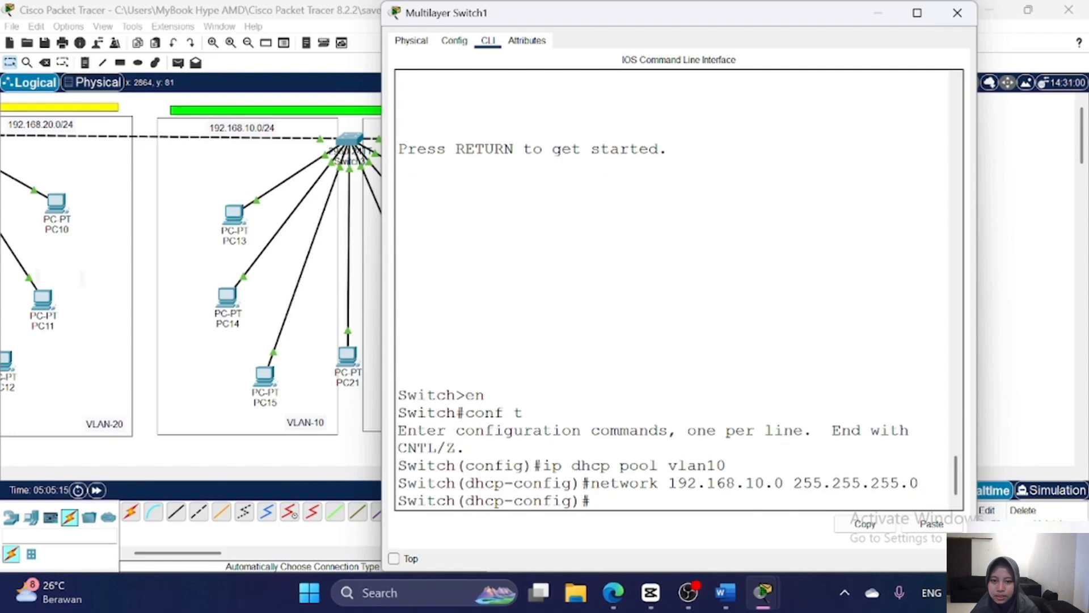
- Set the vlan10 pool's default router to 192.168.10.1 and DNS server to 8.8.8.8, and return to global configuration mode
type("default")
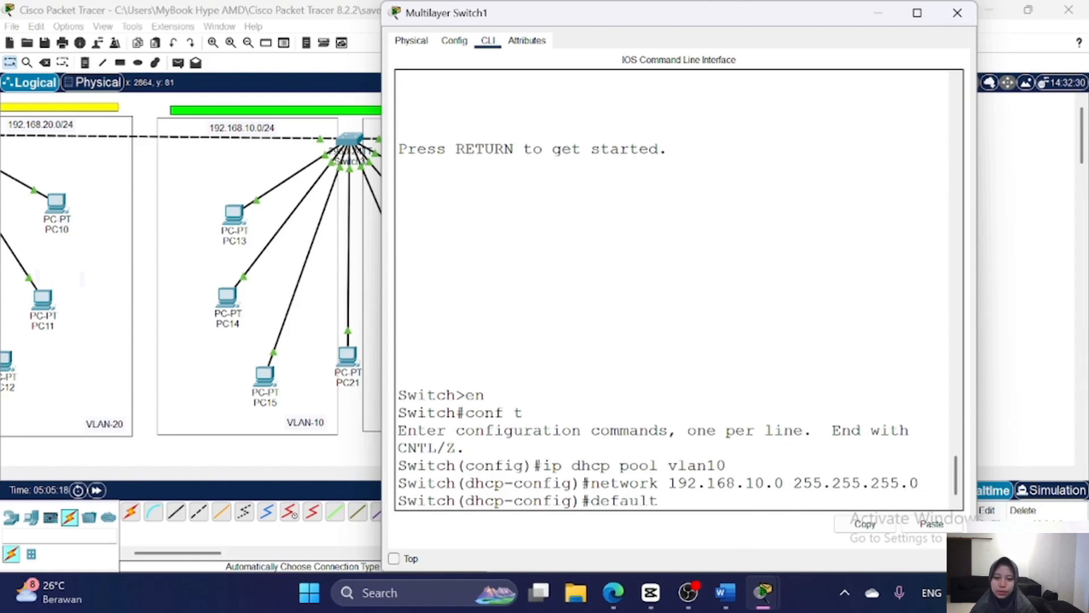
type("-route ")
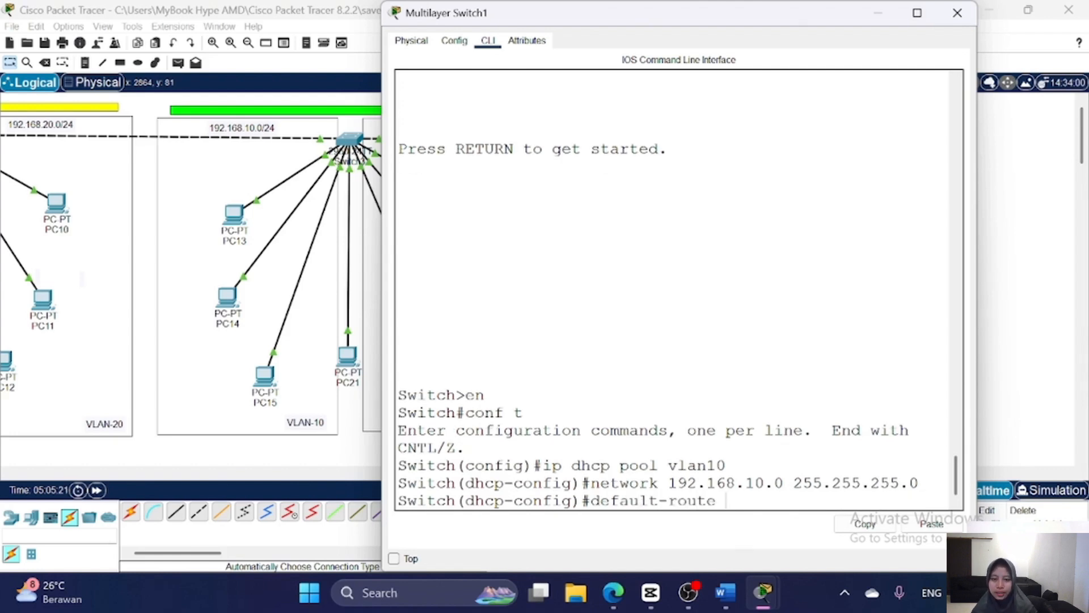
type("192.168.10")
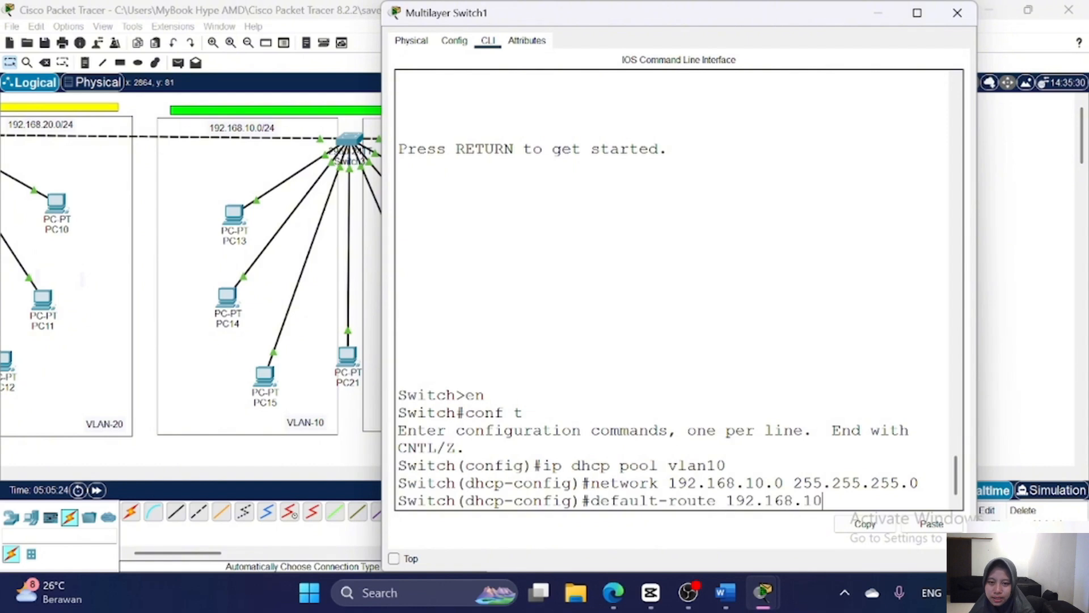
type(".1")
key("Return")
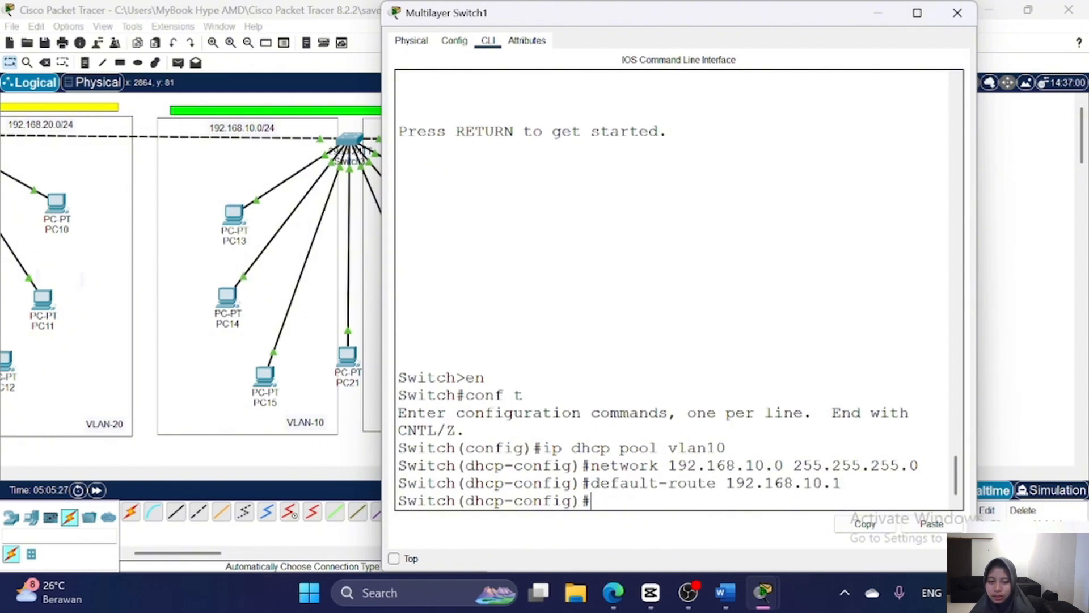
type("dns-server")
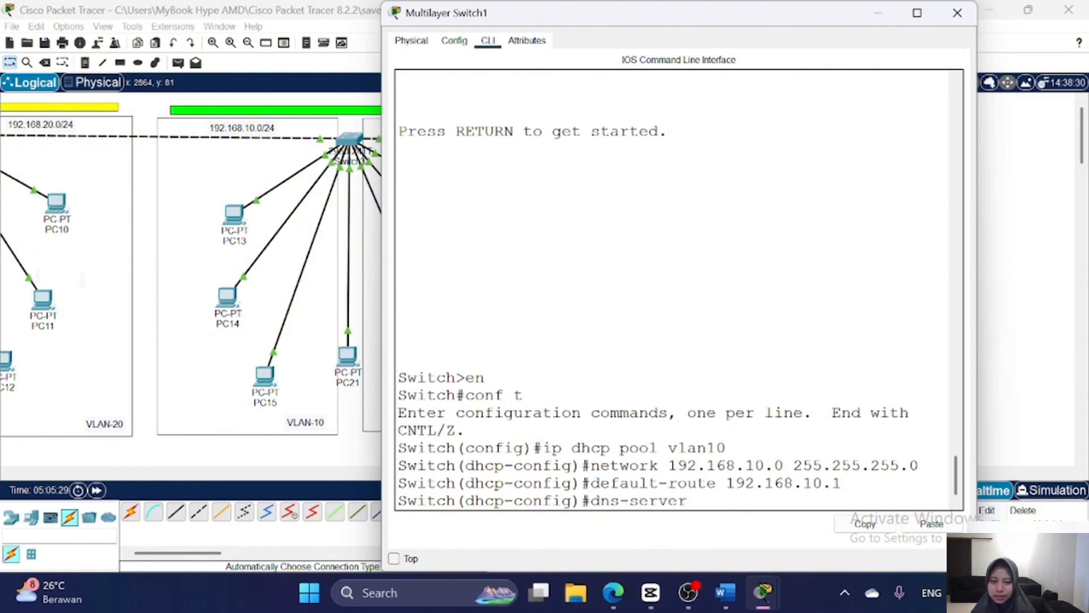
type(" 8.8.8.8")
key("Return")
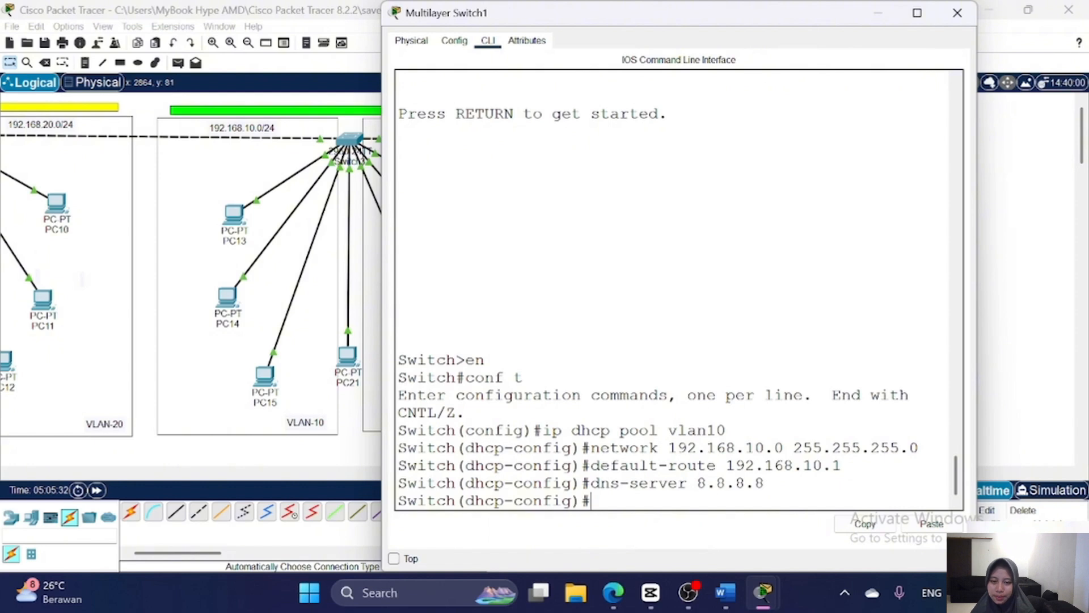
type("ex")
key("Return")
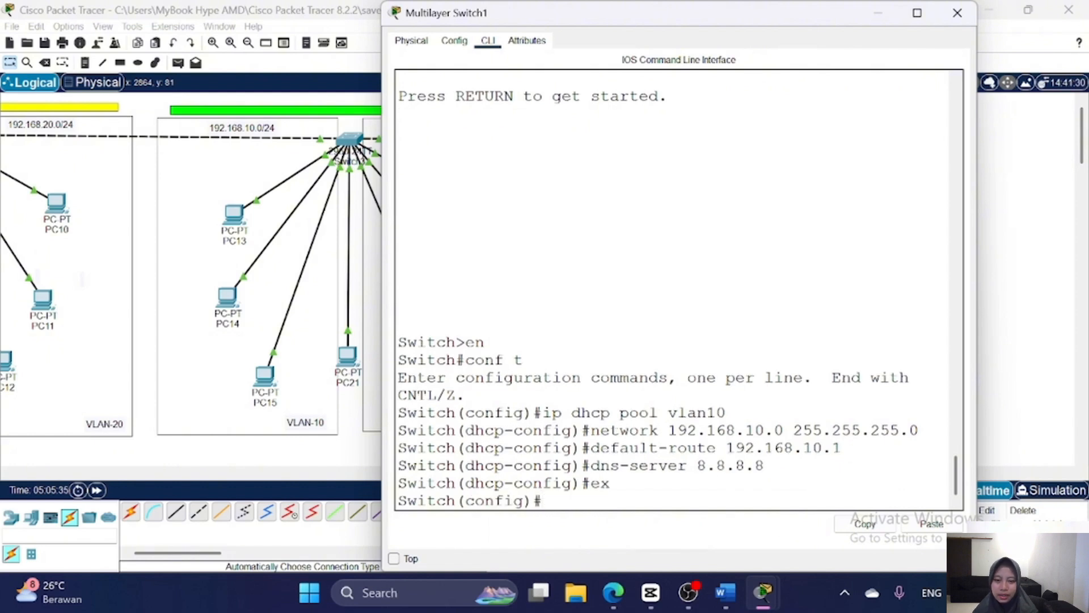
- On Multilayer Switch1, create the DHCP pool vlan20 with network 192.168.20.0 255.255.255.0
key("Return")
type("ip d")
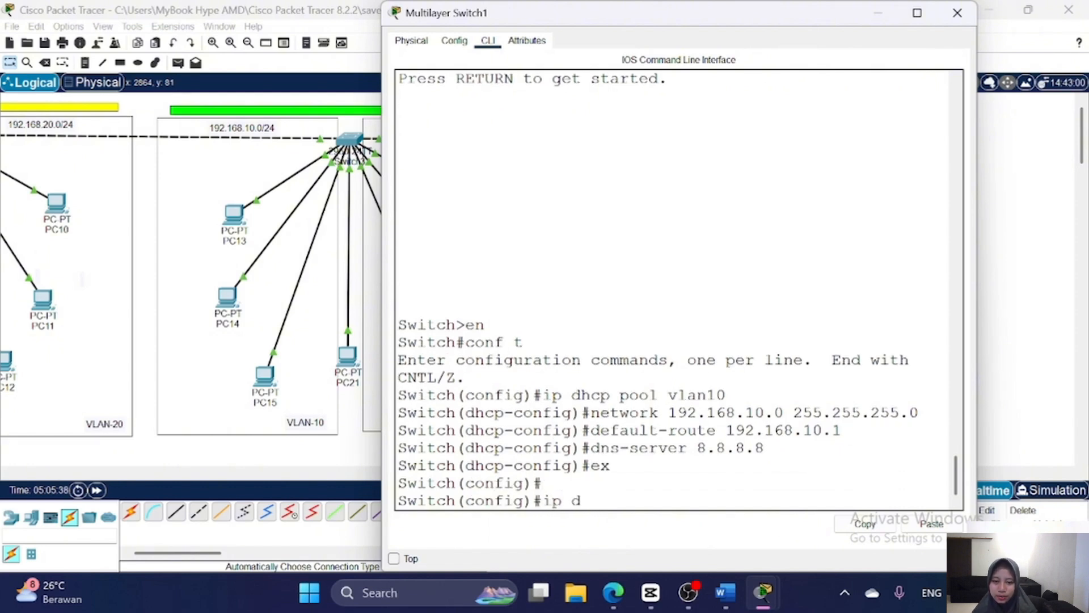
type("hcp pool vlan20")
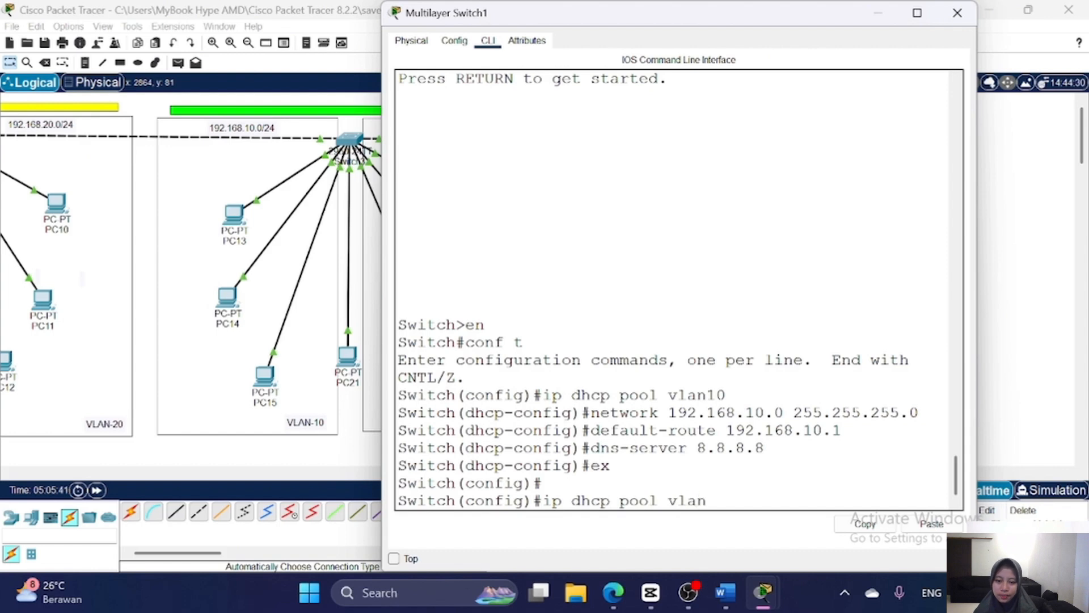
key("Return")
type("network 192.168.10.0 255.255.255.0")
key("Left")
key("Left")
key("Left")
key("Left")
key("Left")
key("Left")
key("Left")
key("Left")
key("Left")
key("Left")
key("Left")
key("Left")
key("Left")
key("Left")
key("Left")
key("Left")
key("Left")
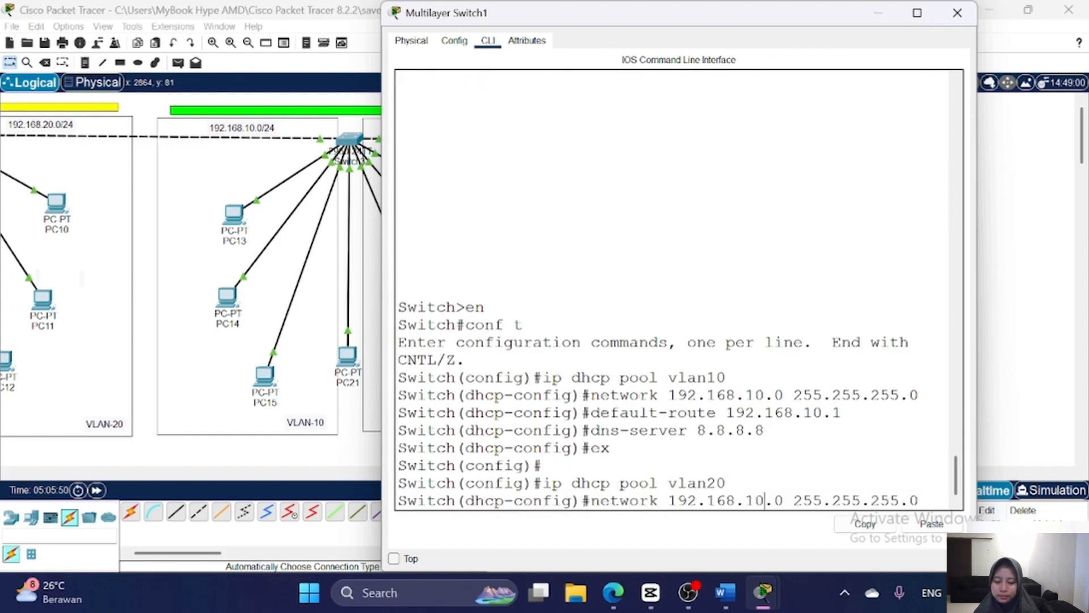
key("BackSpace")
type("2")
key("Return")
- Set the vlan20 pool's default router to 192.168.20.1 and DNS server to 8.8.8.8, and return to global configuration mode
key("Up")
key("Up")
key("Up")
key("Up")
key("Up")
key("Left")
key("Left")
key("Left")
key("BackSpace")
type("2")
key("Return")
key("Up")
key("Up")
key("Up")
key("Up")
key("Up")
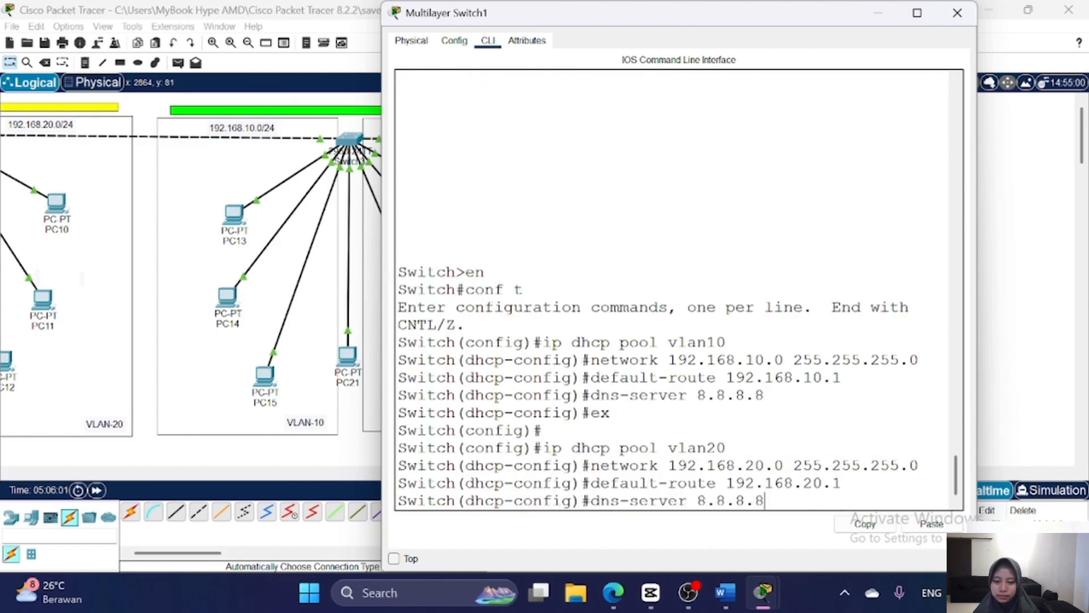
key("Return")
type("ex")
key("Return")
key("Return")
- Create the DHCP pool vlan1 with network 192.168.1.0 255.255.255.0
type("ip dhcp pool vlan1")
key("Return")
key("Up")
key("Up")
key("Up")
key("Up")
key("Up")
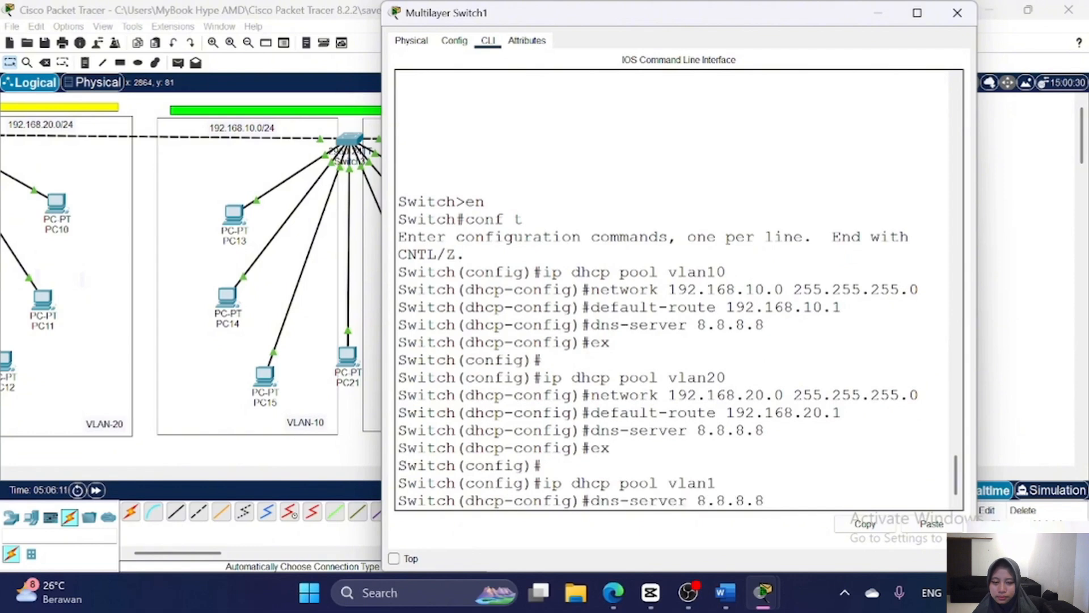
key("Left")
key("Left")
key("Left")
key("Left")
key("Left")
key("Left")
key("Left")
key("Left")
key("Left")
key("Left")
key("Left")
key("Left")
key("Left")
key("Left")
key("Left")
key("Left")
key("BackSpace")
key("BackSpace")
type("1")
key("Return")
- Set the vlan1 pool's default router to 192.168.1.1 and DNS server to 8.8.8.8, and leave the pool configuration
key("Up")
key("Up")
key("Up")
key("Up")
key("Up")
key("Left")
key("Left")
key("BackSpace")
key("BackSpace")
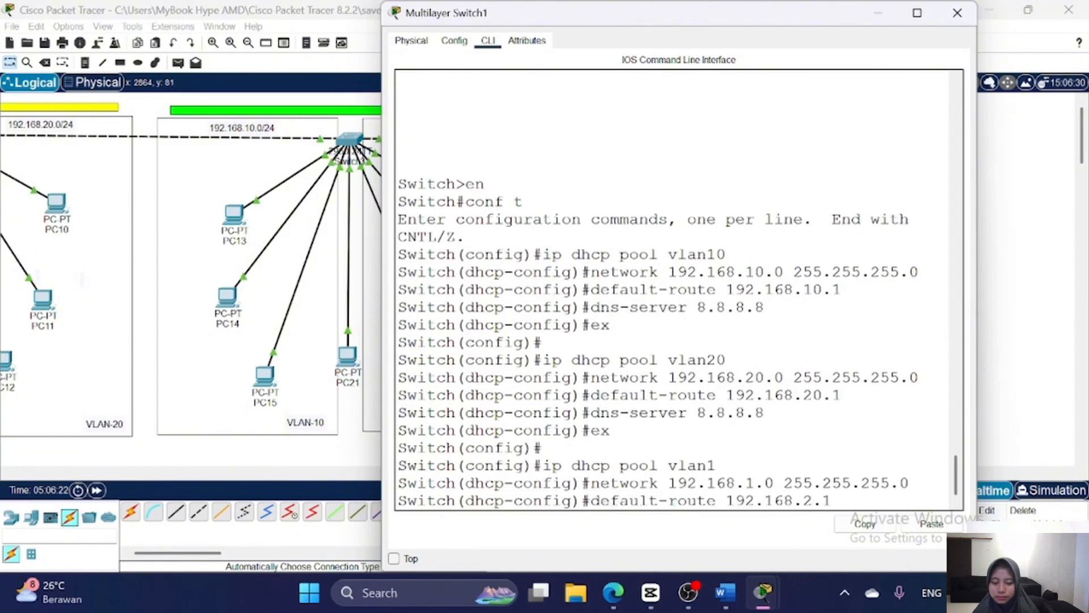
type("1")
key("Return")
key("Up")
key("Up")
key("Up")
key("Up")
key("Up")
key("Return")
type("ex")
key("Return")
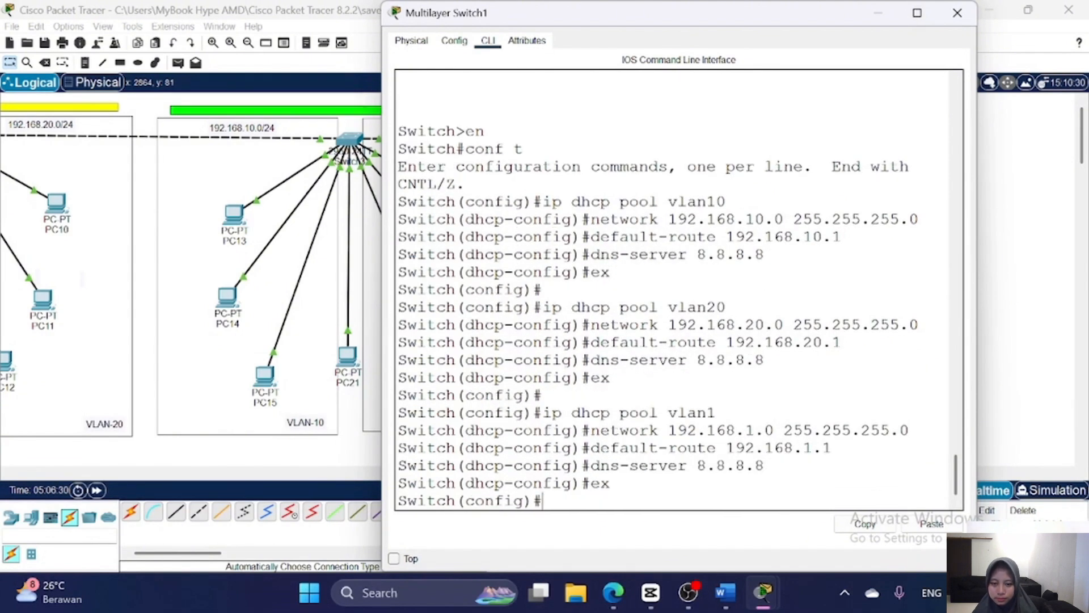
key("Return")
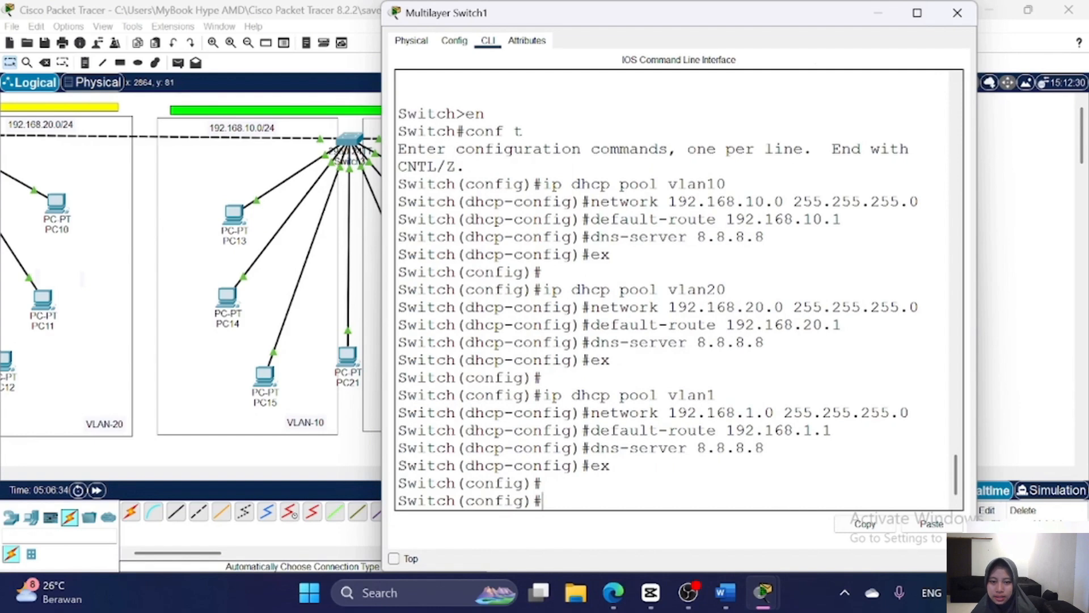
left_click(879, 12)
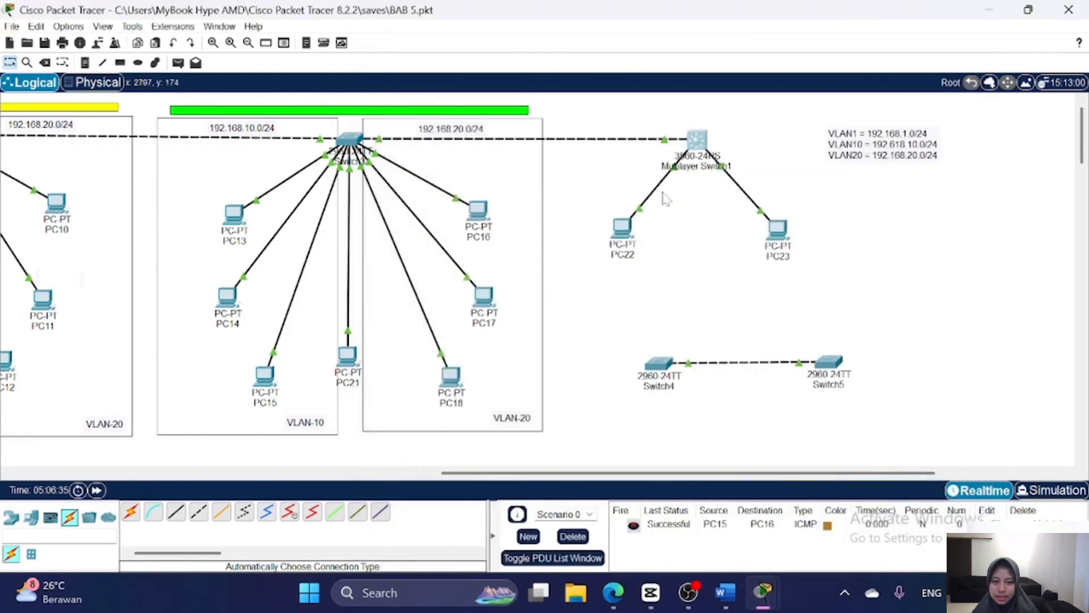
- Switch PC22's IPv4 configuration from static to DHCP and close its window
left_click(618, 233)
left_click(461, 203)
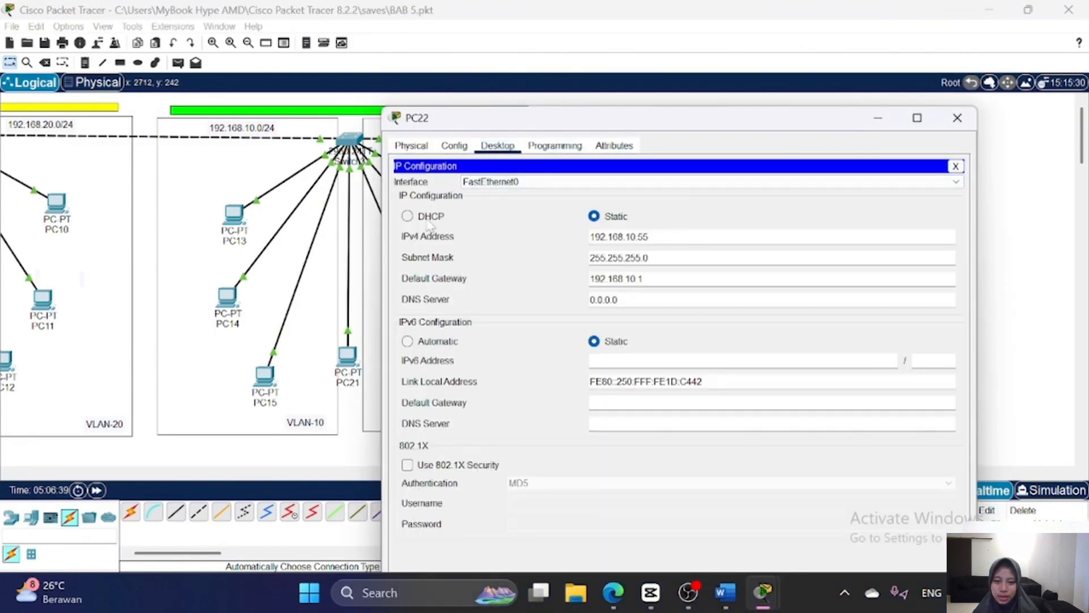
left_click(407, 216)
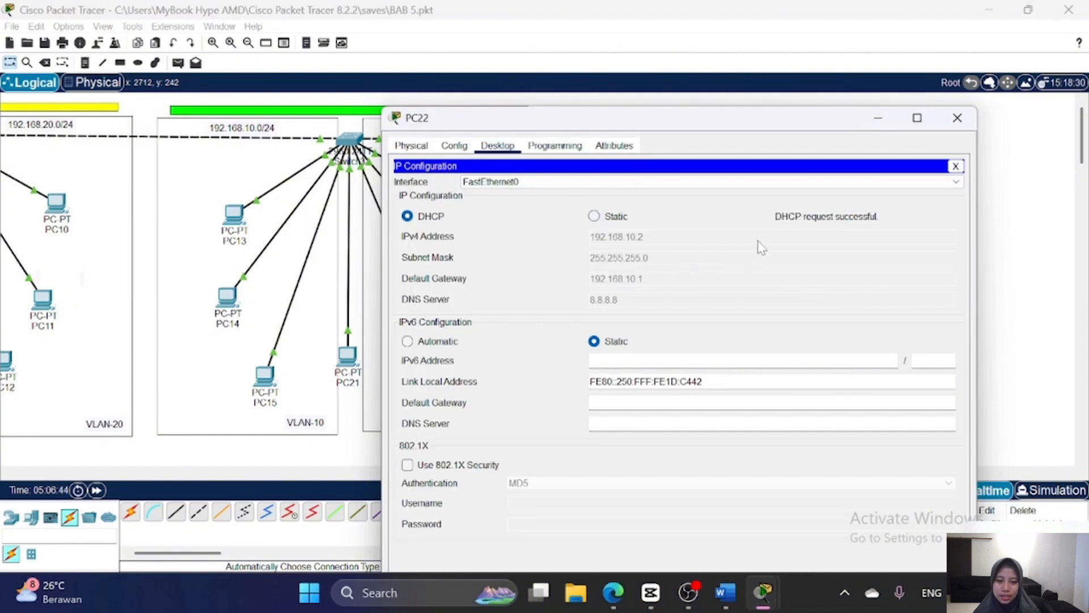
left_click(957, 118)
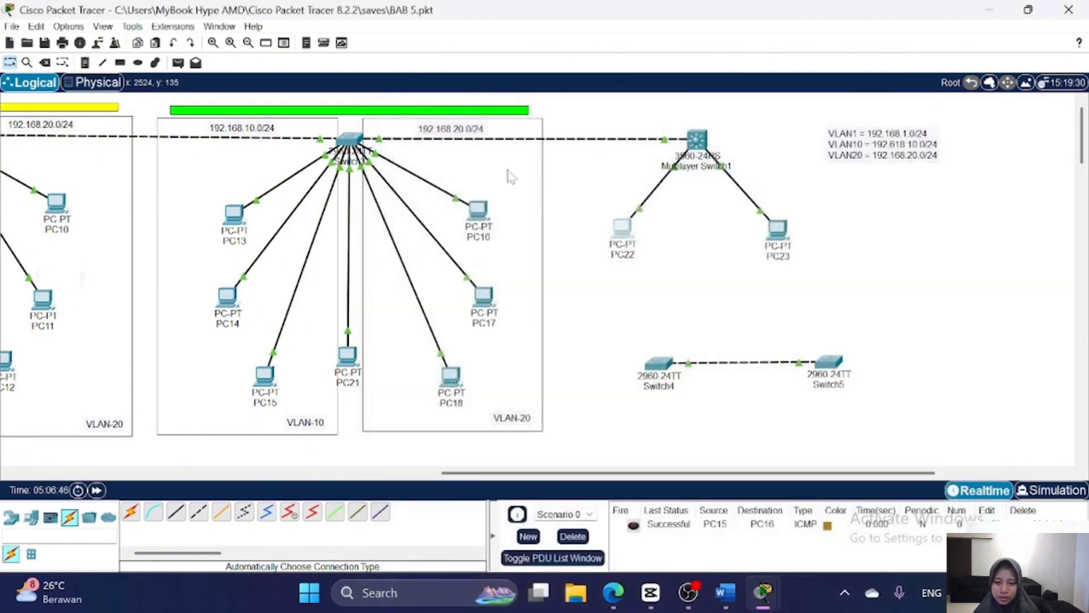
- Switch PC16's IPv4 configuration from static to DHCP
left_click(479, 210)
left_click(443, 97)
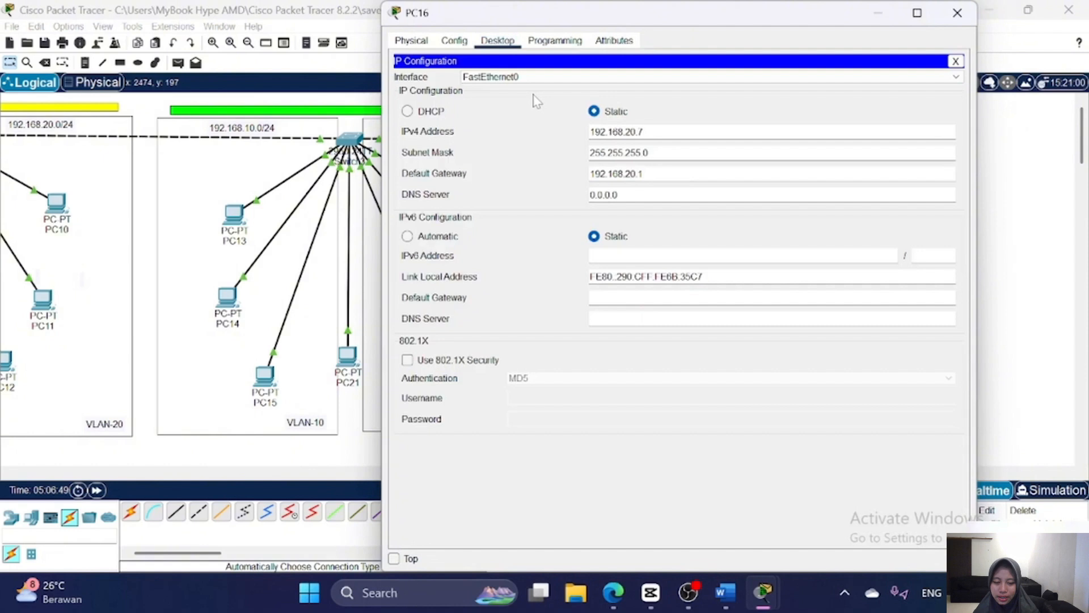
left_click(408, 112)
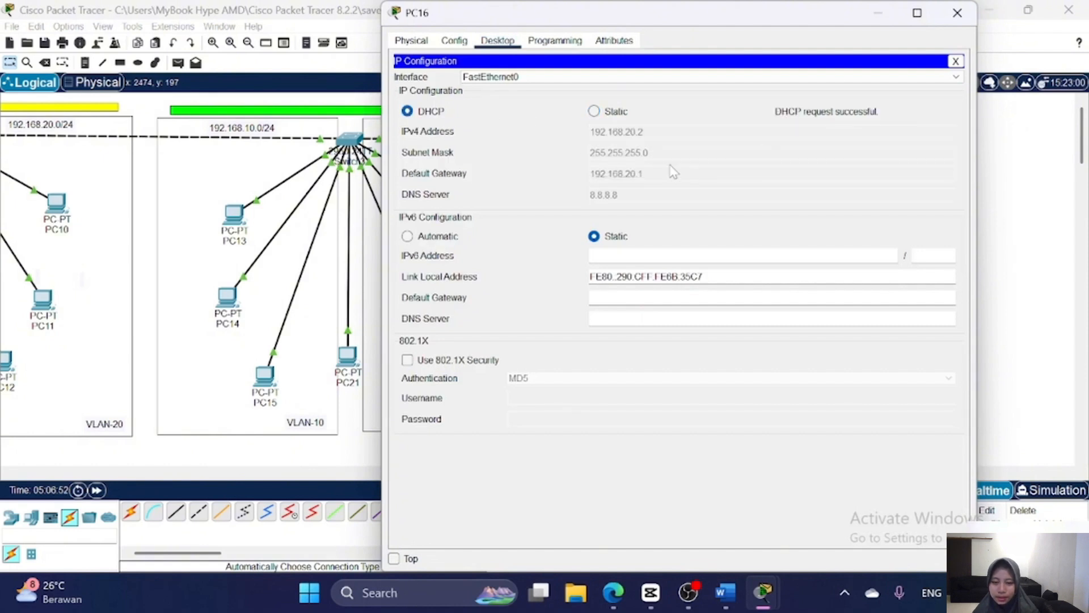
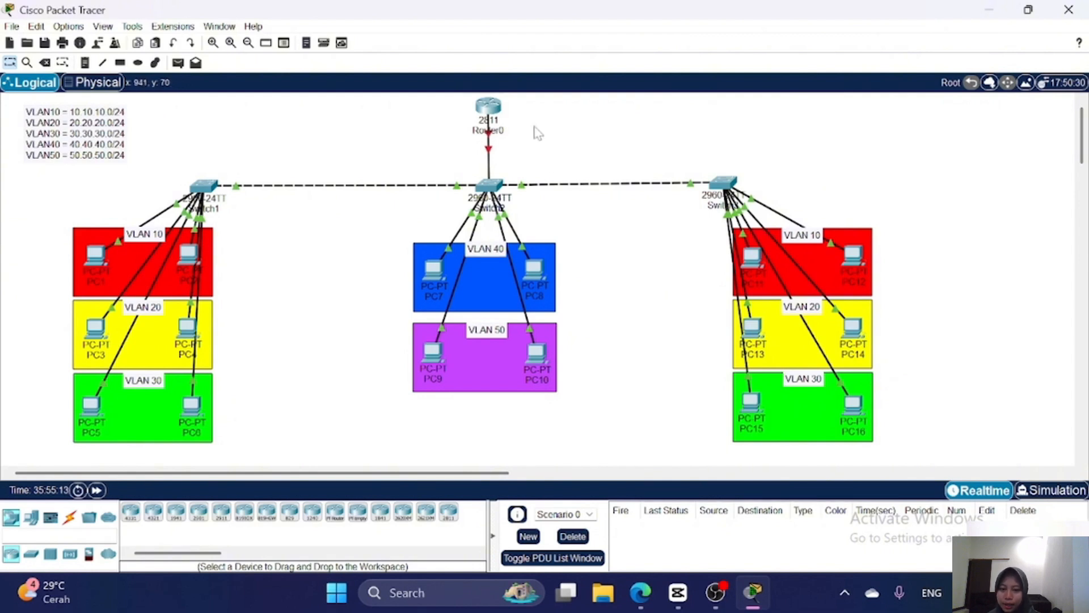
- In the five-VLAN topology, enable interface fa0/0 on Router0 and return to global configuration mode
left_click(489, 106)
key("Return")
type("en")
key("Return")
type("conf t")
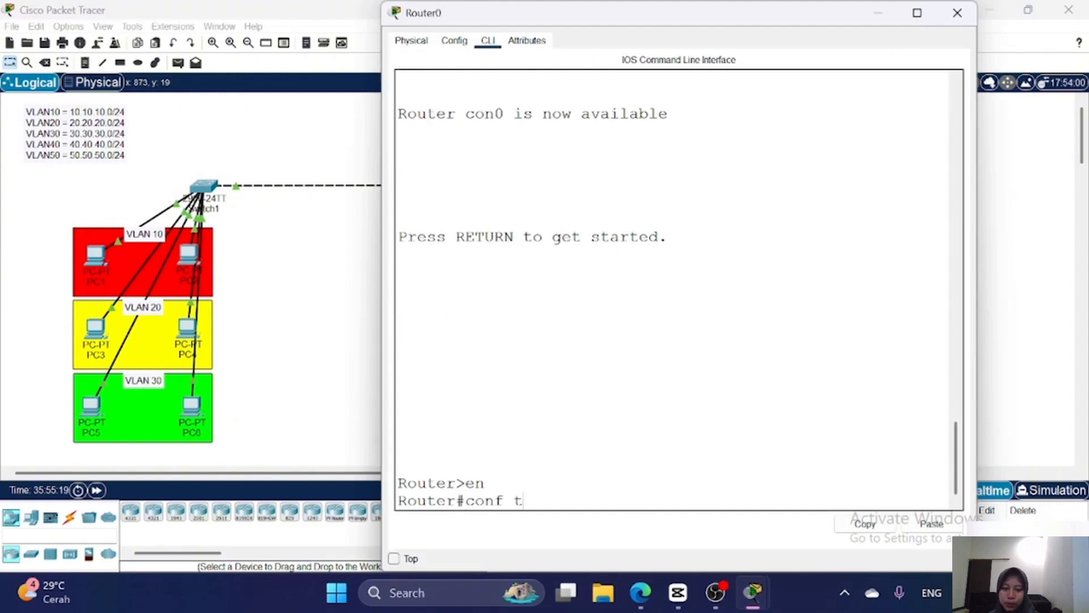
key("Return")
type("int")
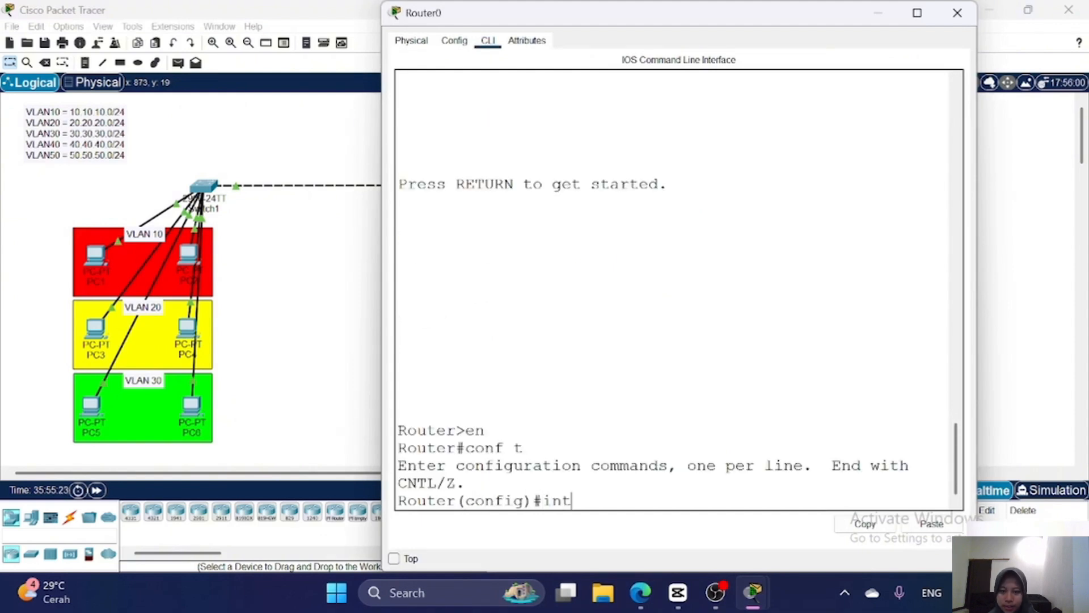
type(" fa0/0")
key("Return")
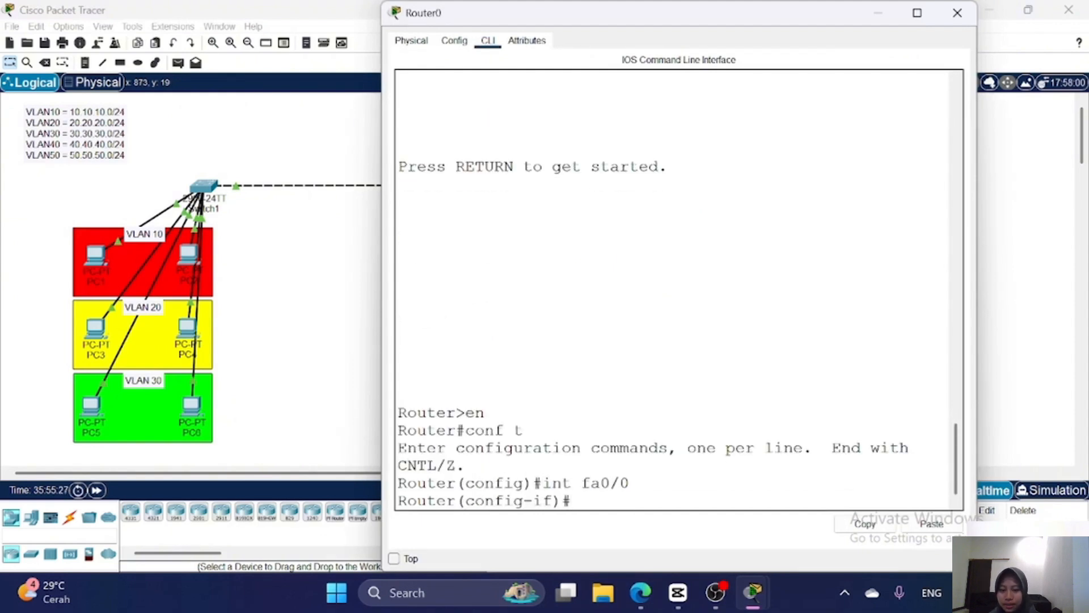
type("no sh")
key("Return")
key("Return")
type("ex")
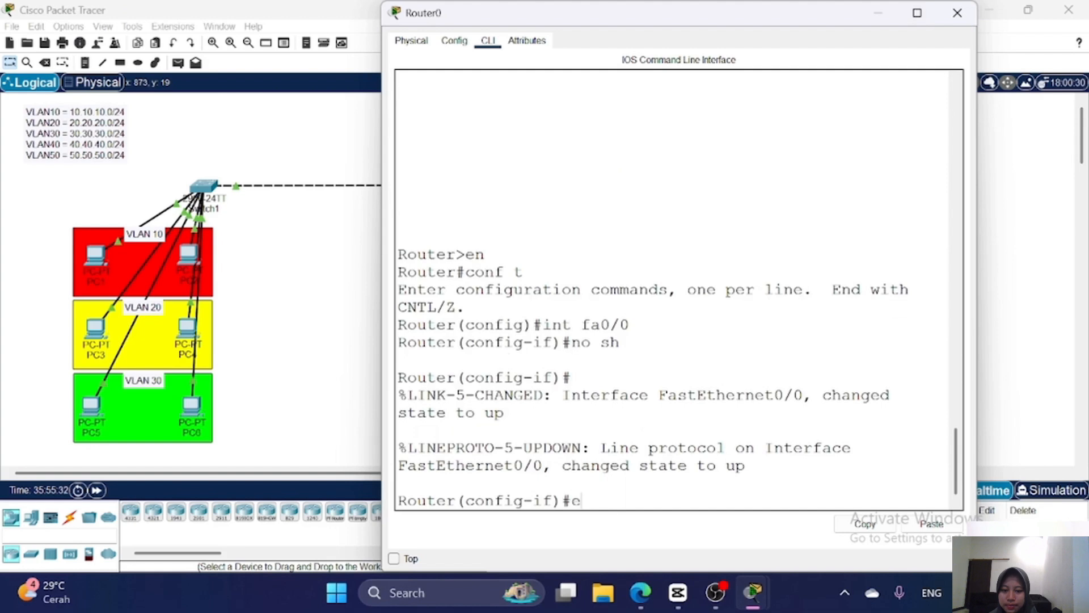
key("Return")
key("Return")
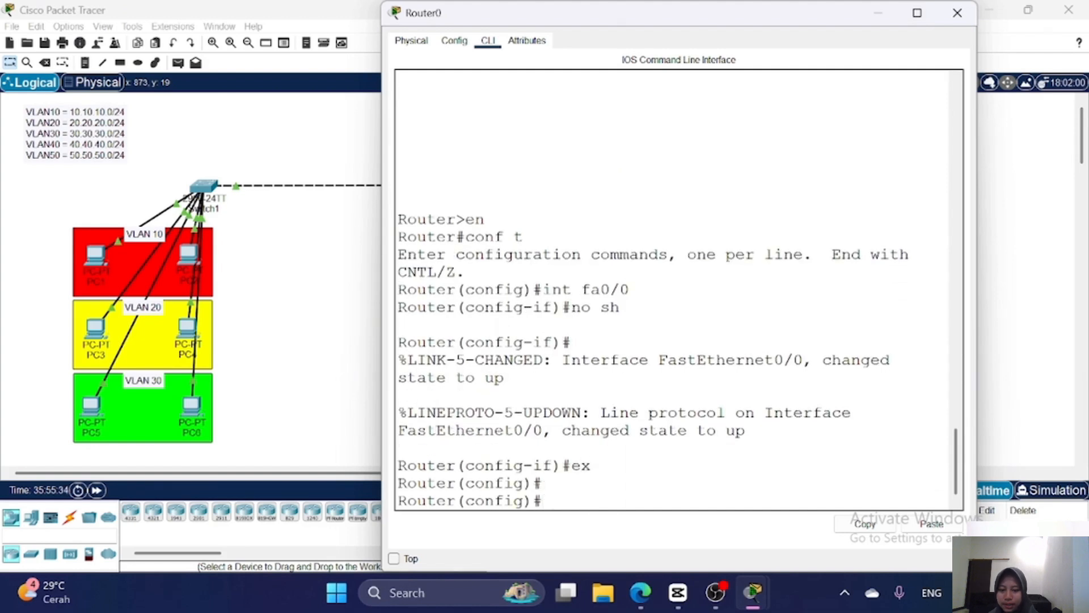
- Create subinterface fa0/0.10 on Router0 with dot1q encapsulation for VLAN 10
type("int fa0/0.10")
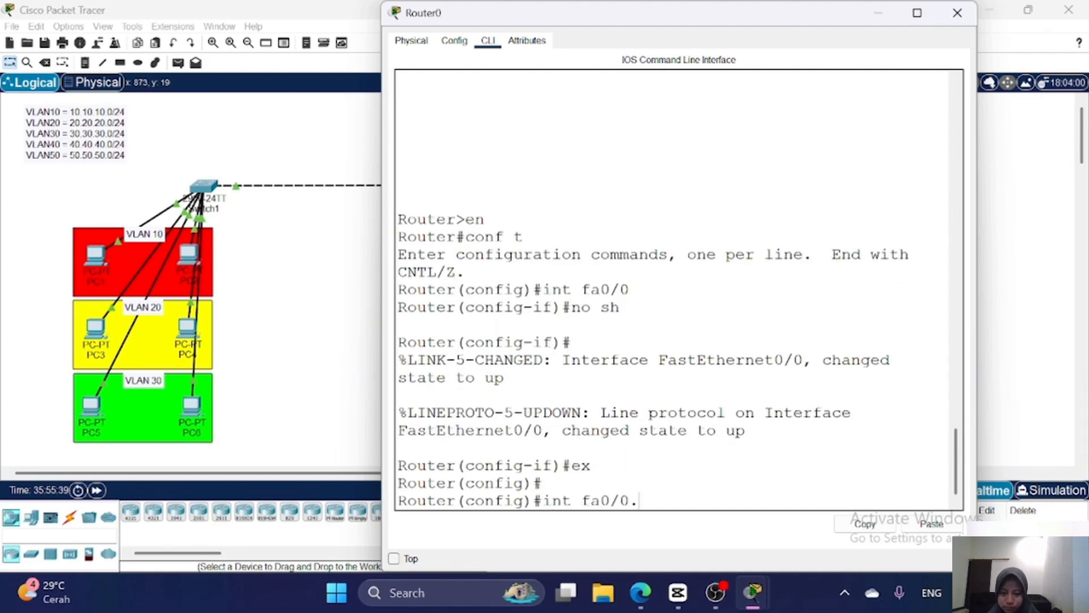
key("Return")
key("Return")
key("Return")
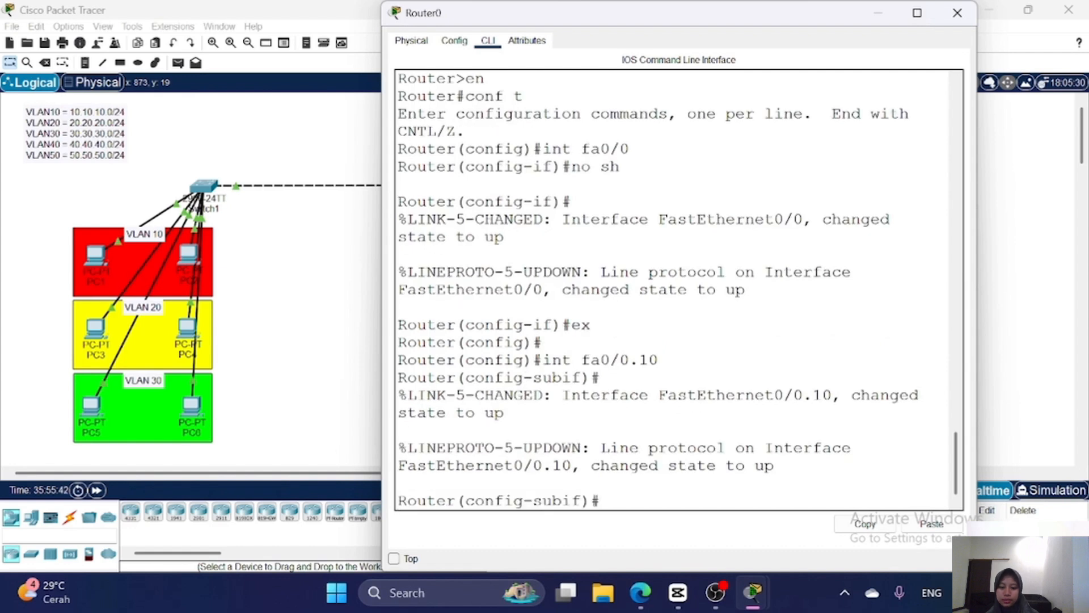
type("encapsulation dot1q 10")
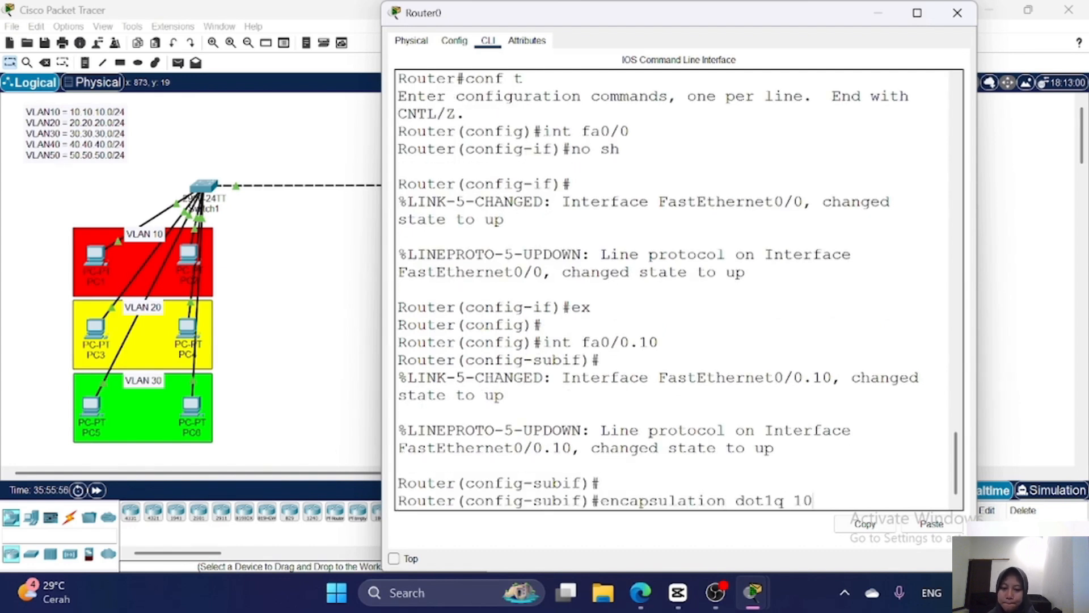
key("Return")
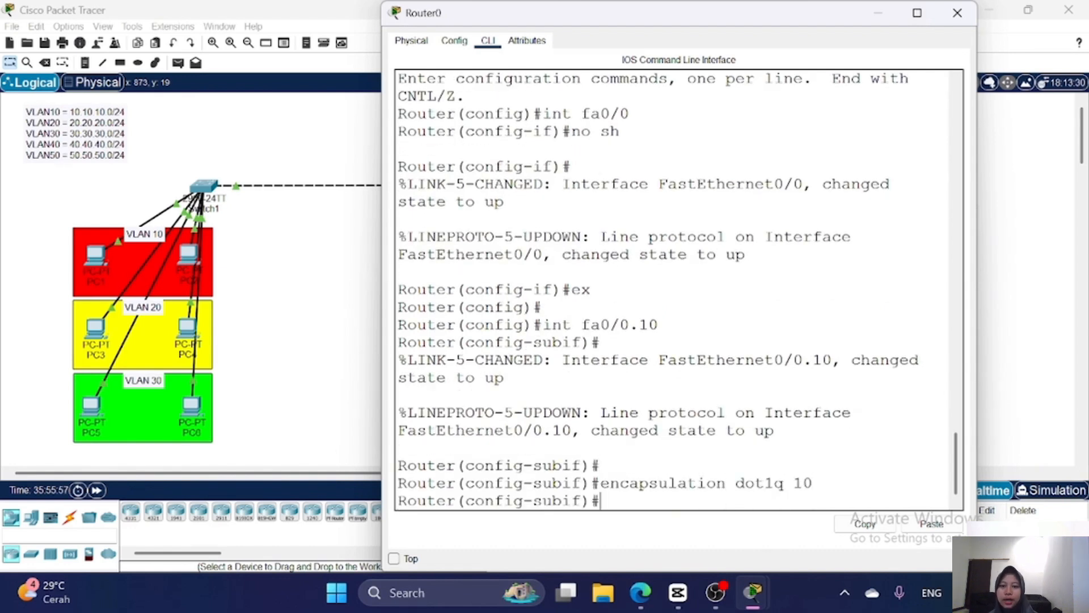
- Assign 10.10.10.1 255.255.255.0 to subinterface fa0/0.10, enable it and return to global configuration mode
type("ip")
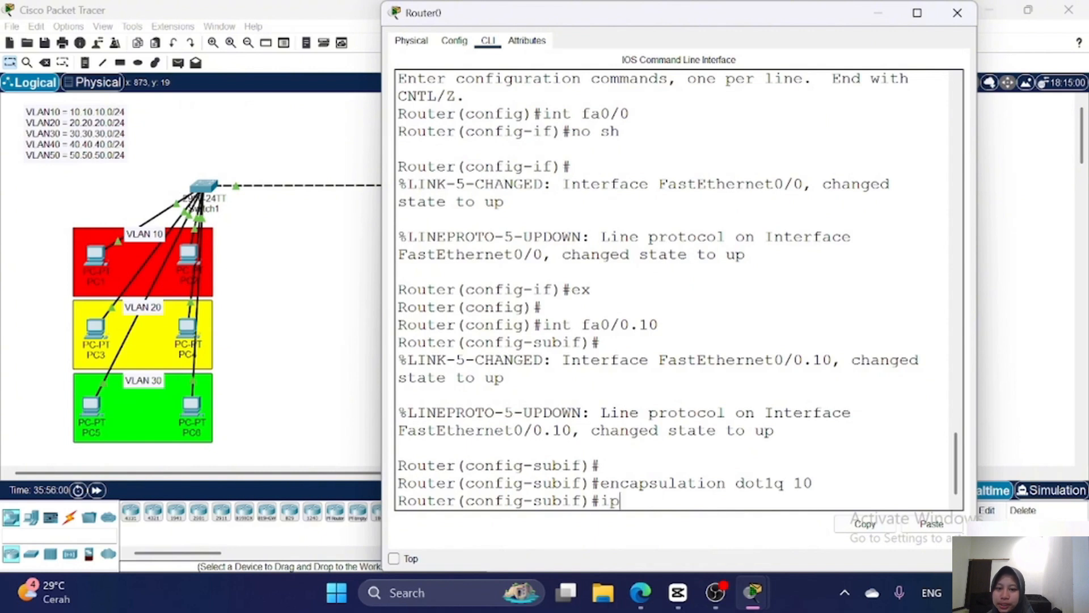
type(" addr 10.10")
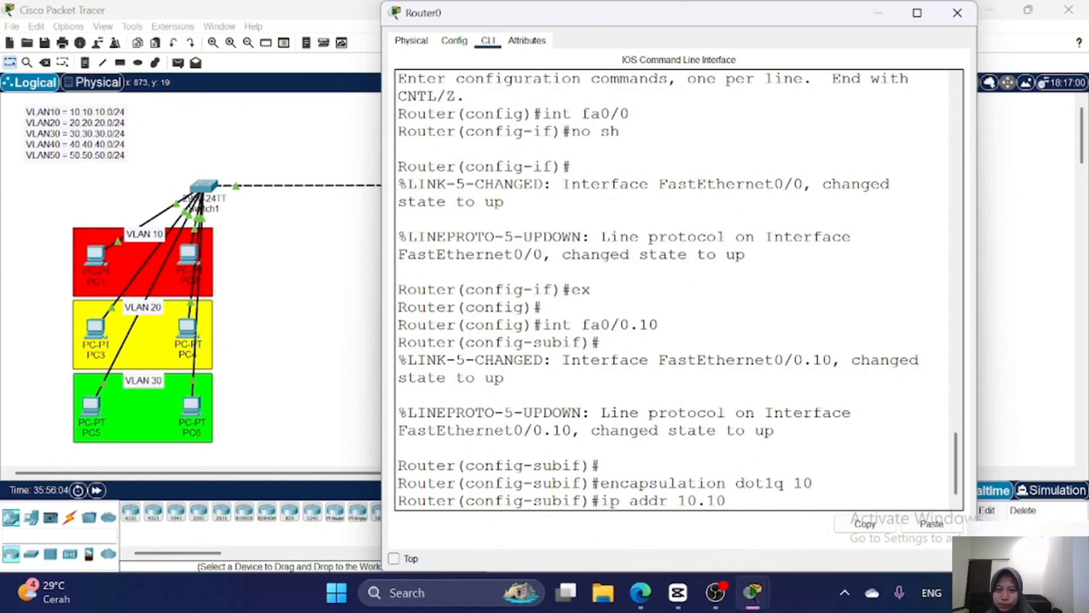
type(".10.1 2")
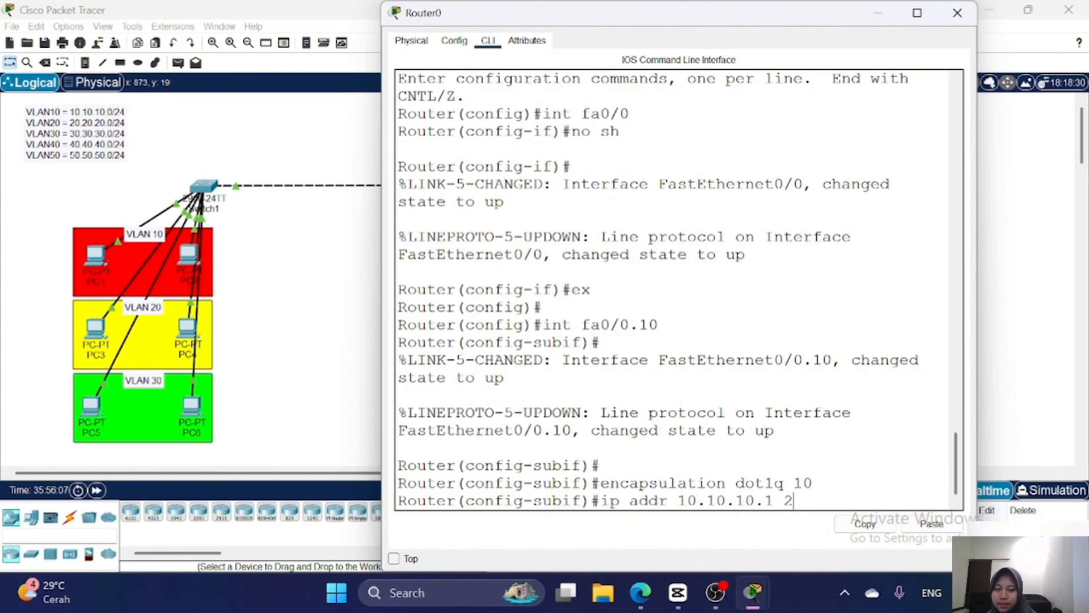
type("55.255.255.0")
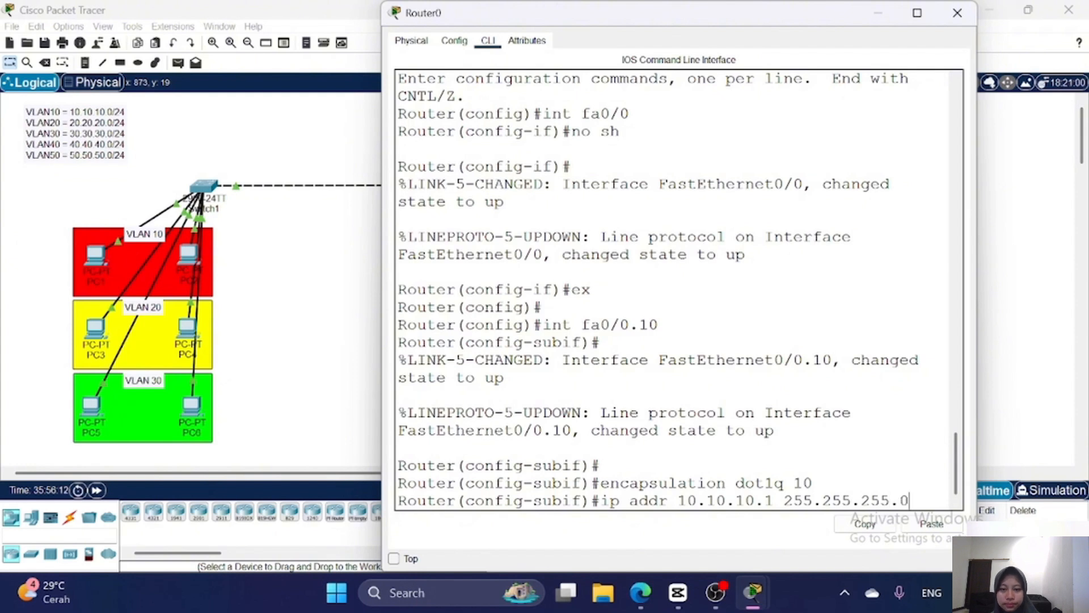
key("Return")
type("no sh")
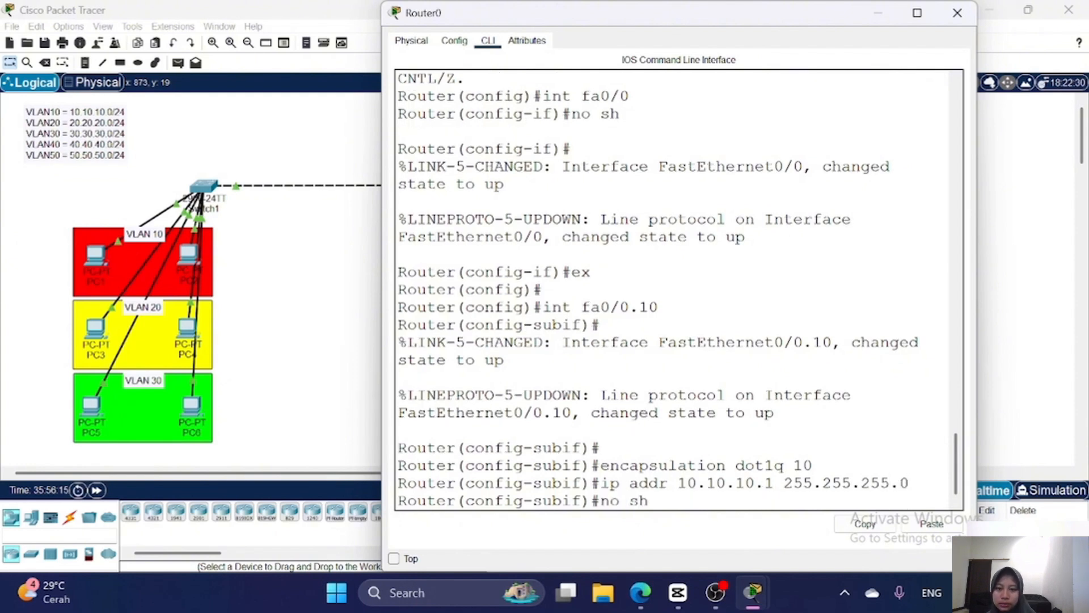
key("Return")
type("ex")
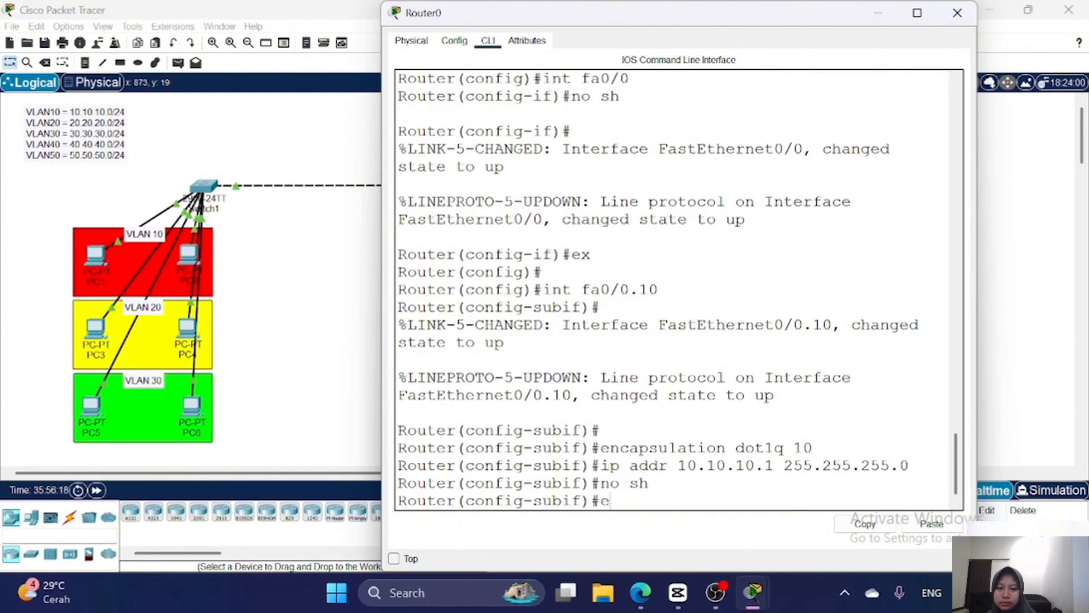
key("Return")
key("Return")
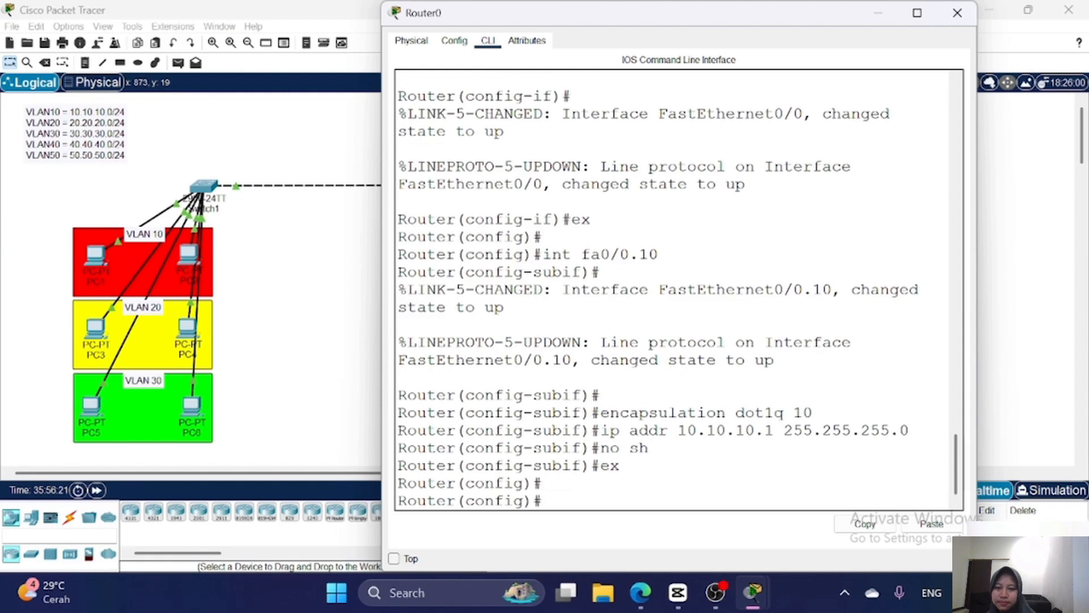
- Create subinterface fa0/0.20 on Router0 with dot1q encapsulation for VLAN 20
type("int fa0/0.20")
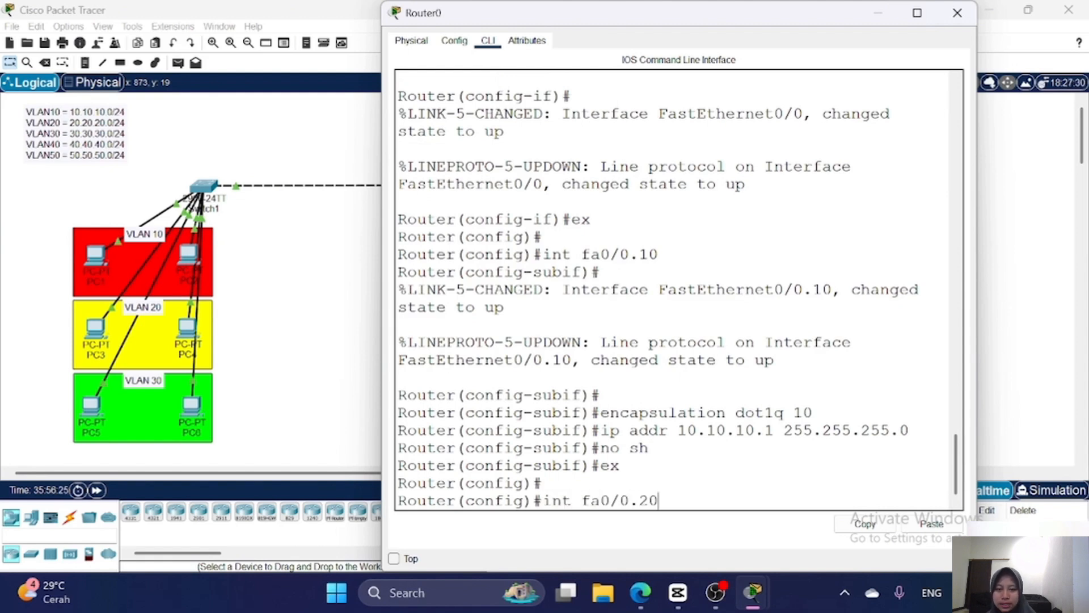
key("Return")
type("e")
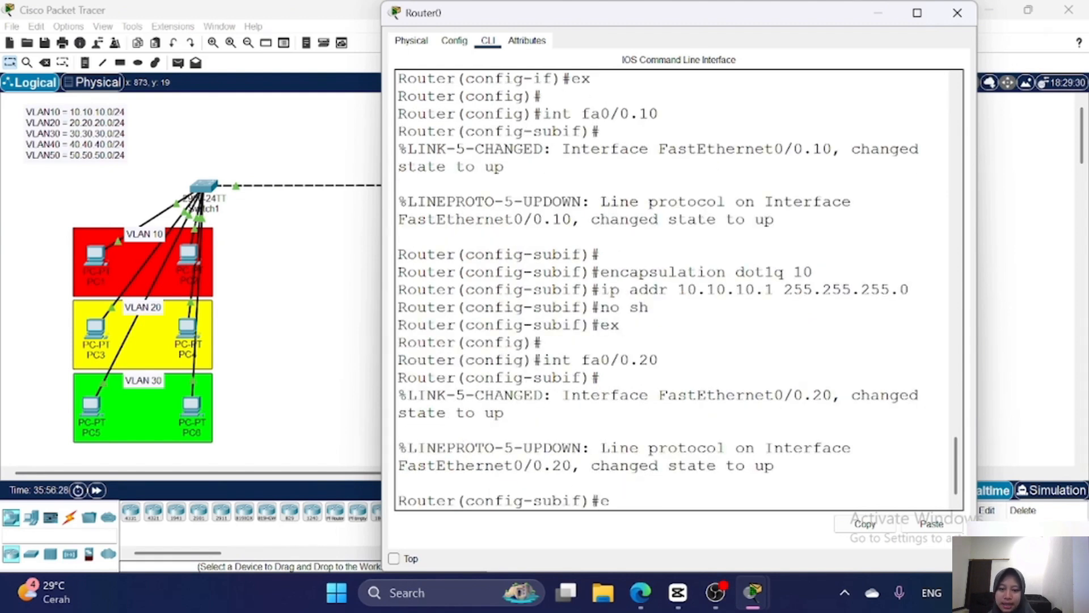
type("ncapsulation")
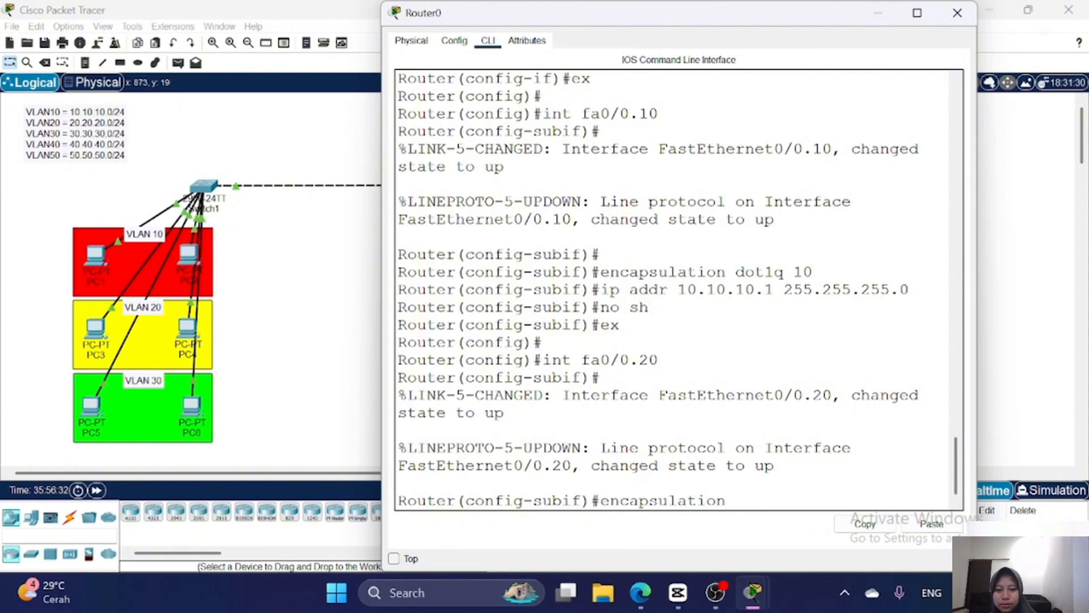
type(" dot")
type("1q 20")
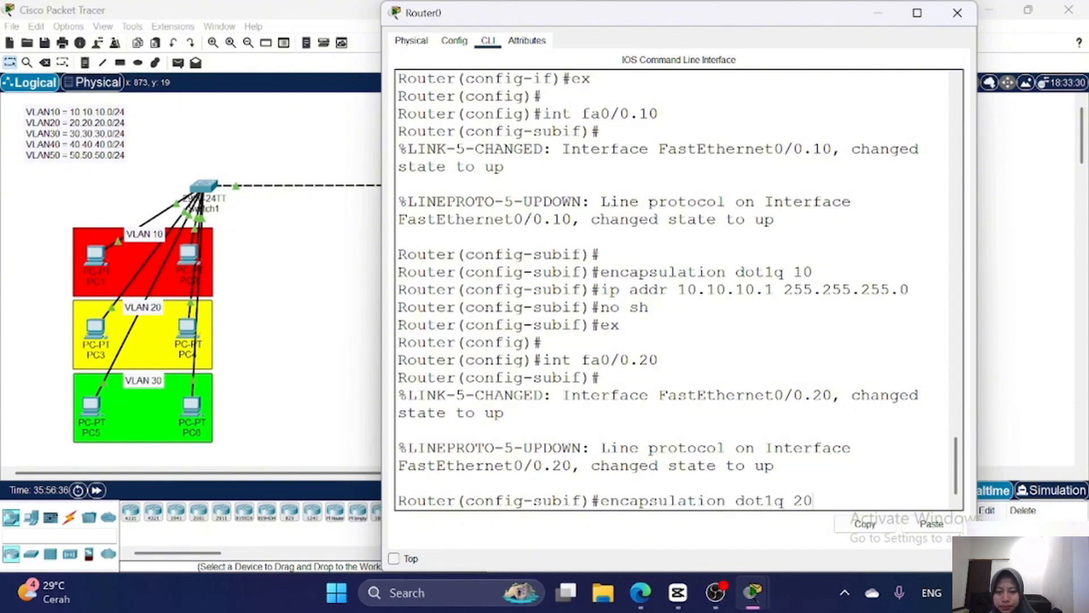
key("Return")
- Assign 20.20.20.1 255.255.255.0 to subinterface fa0/0.20, enable it and return to global configuration mode
type("ip")
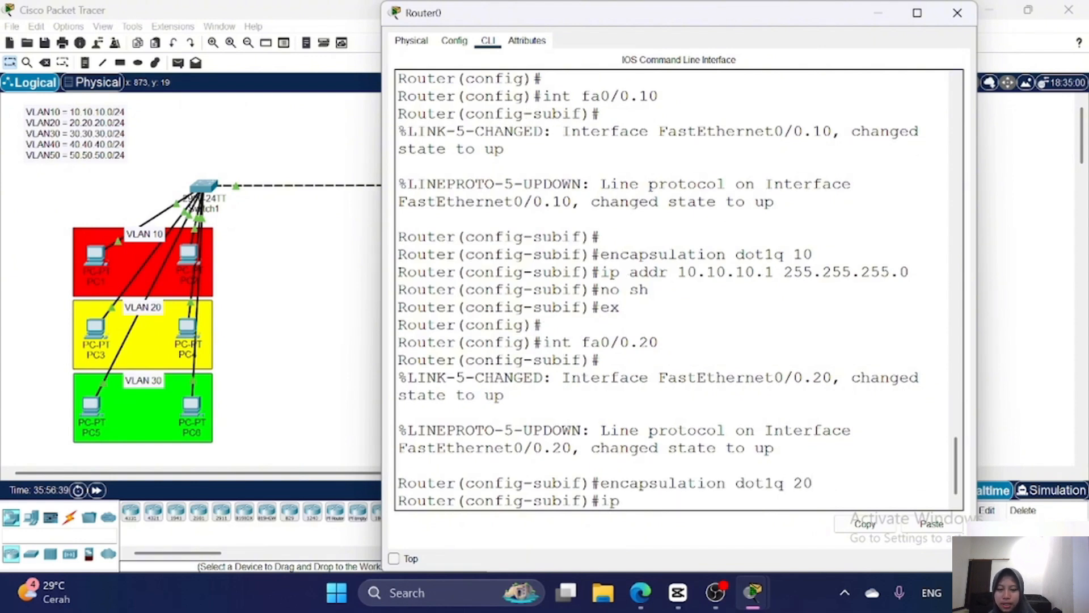
type(" addr 20.20.20.20.20.1")
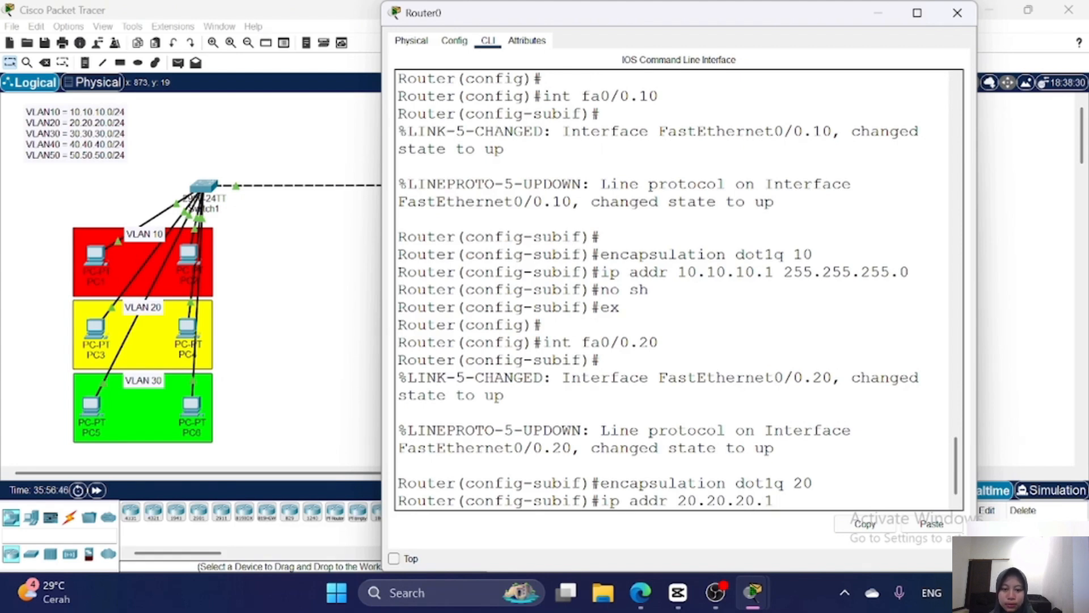
type(" 255.255.255.0")
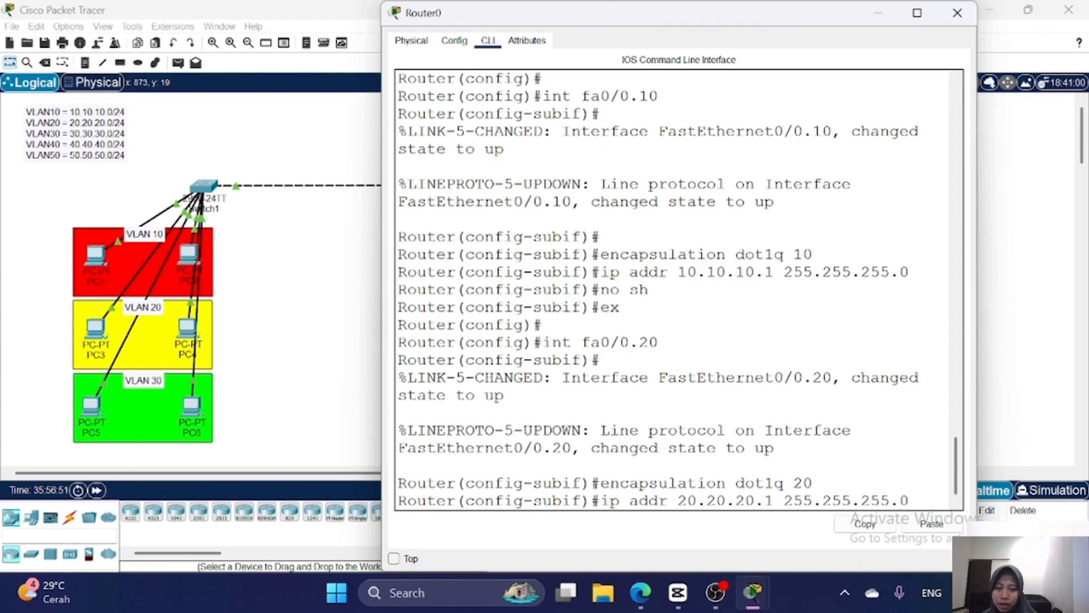
key("Return")
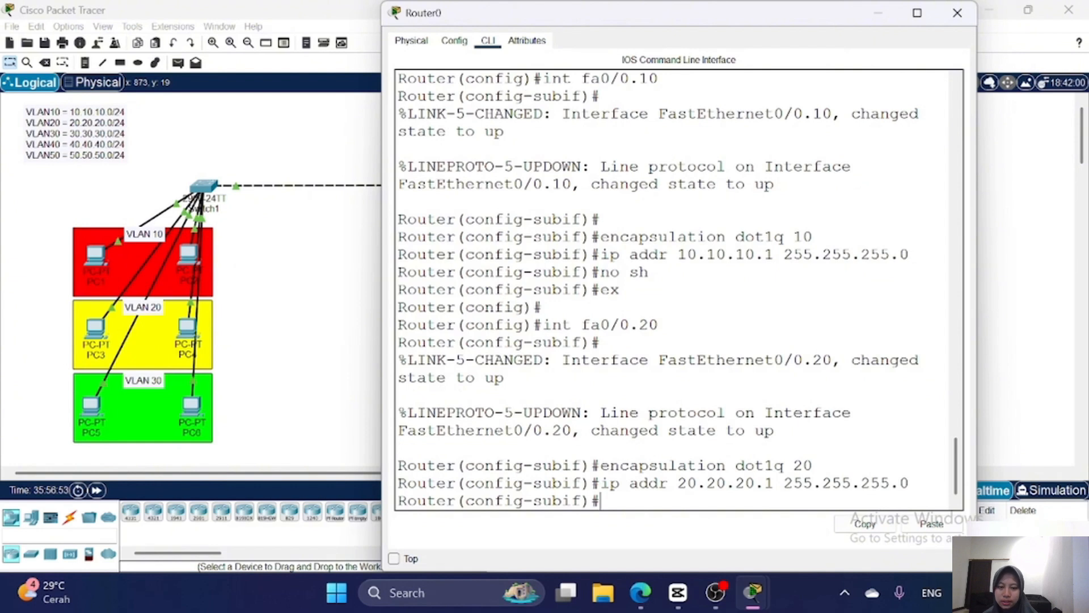
type("no dh")
key("BackSpace")
key("BackSpace")
type("sh")
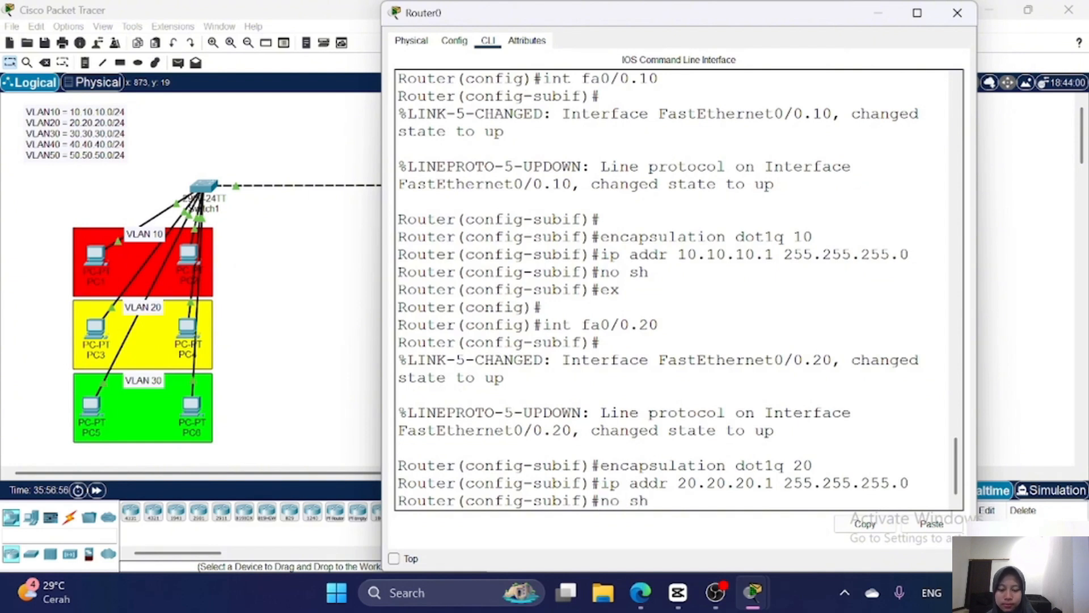
key("Return")
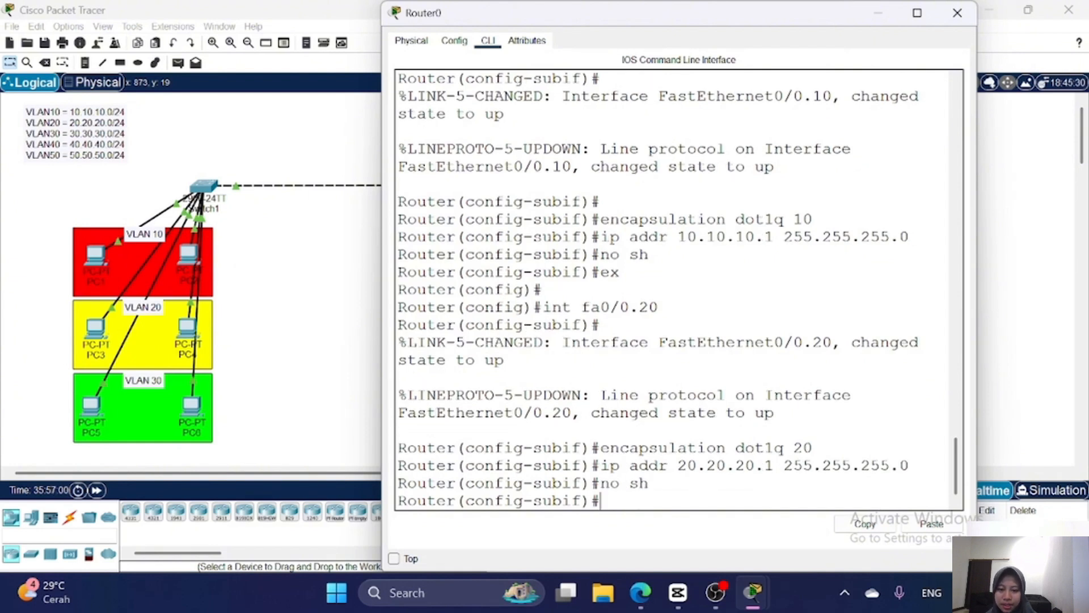
type("ex")
key("Return")
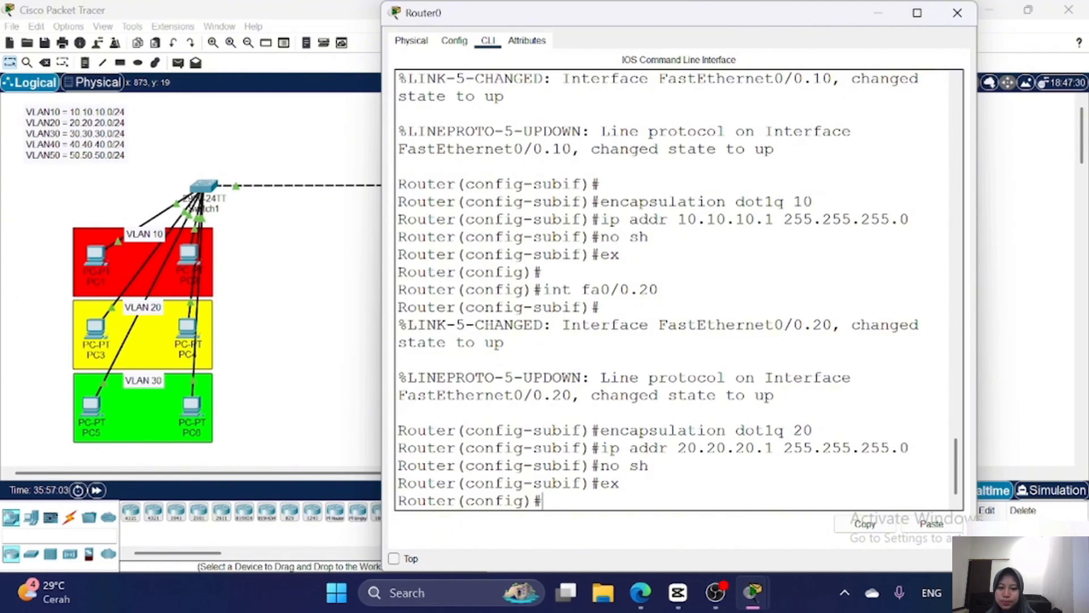
key("Return")
- Create subinterface fa0/0.30 on Router0 and try to assign it 30.30.30.1 255.255.255.0 without encapsulation
type("int fa0/0.30")
key("Return")
type("ip addr")
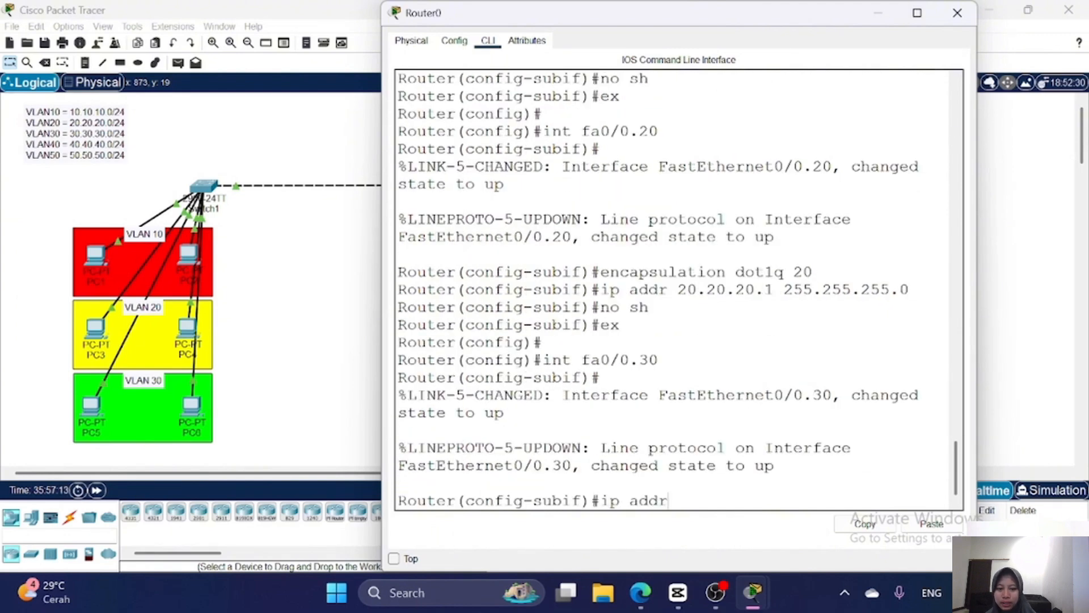
type(" 30.30.30.1 255.255.255.0")
key("Return")
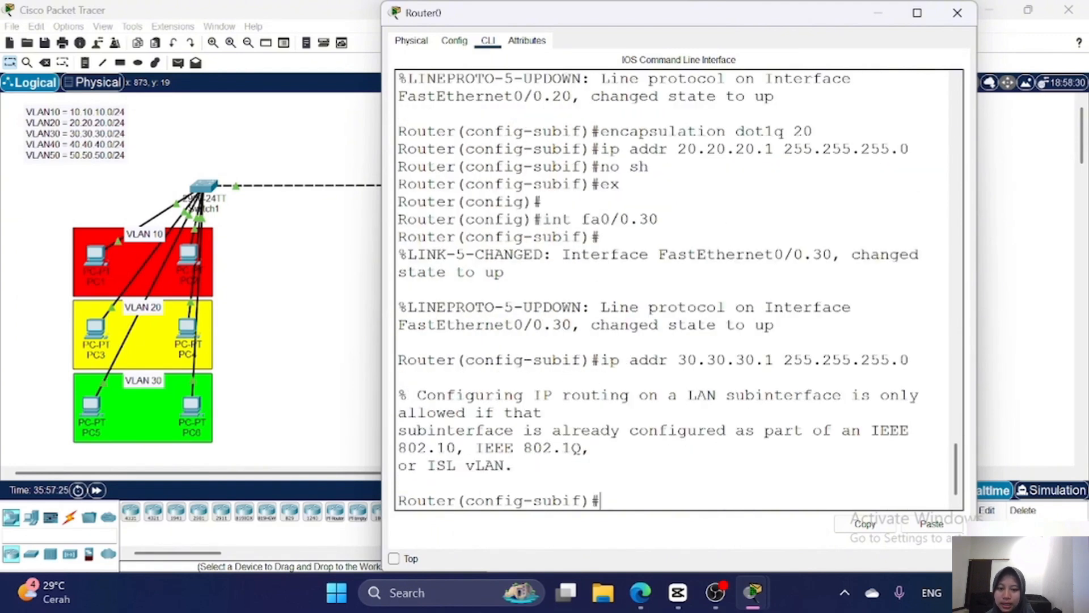
- Set dot1q encapsulation for VLAN 30 on subinterface fa0/0.30 and assign it 30.30.30.1 255.255.255.0
type("encapsulation dot1q 30")
key("Return")
key("Up")
key("Up")
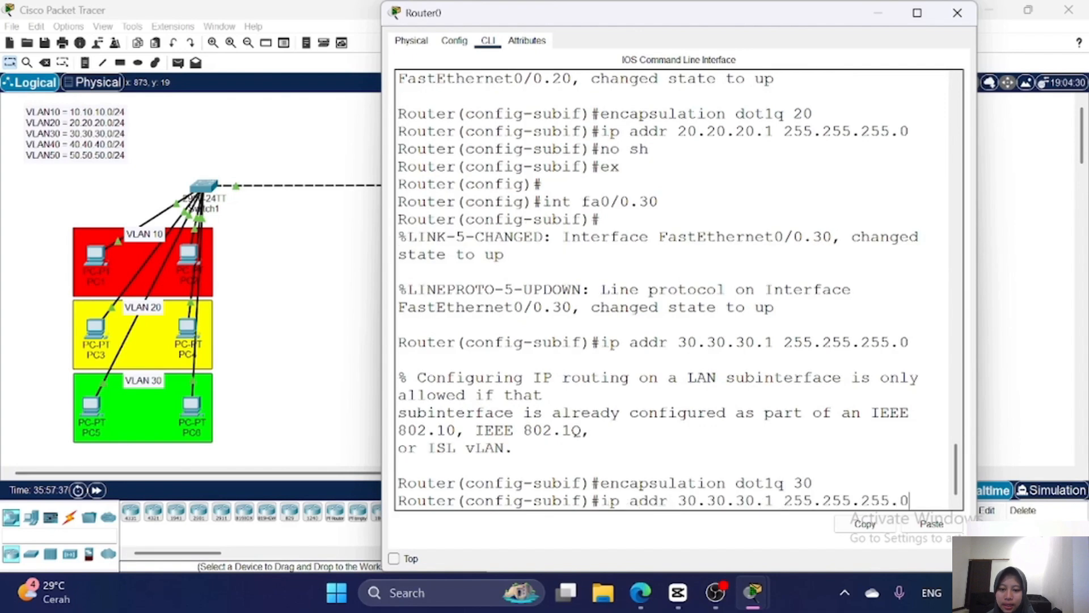
key("Return")
- Enable subinterface fa0/0.30 and return to global configuration mode
type("no sh")
key("Return")
type("ex")
key("Return")
key("Return")
- Create subinterface fa0/0.40 on Router0
type("int fa0/0.40")
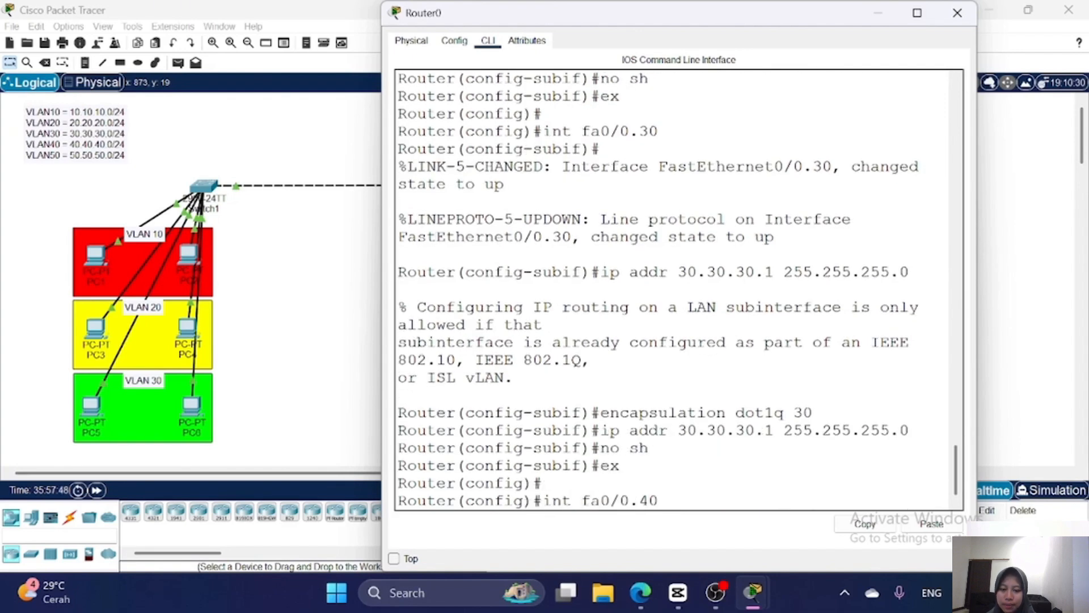
key("Return")
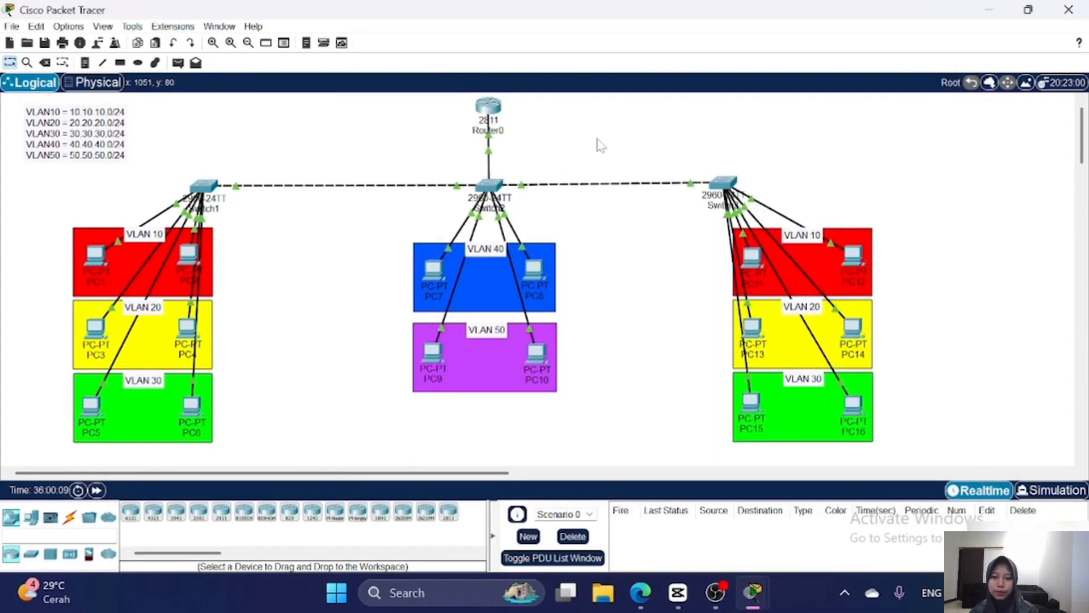
- In Router0's command line, create DHCP pool vlan10 with network 10.10.10.0 255.255.255.0
left_click(488, 107)
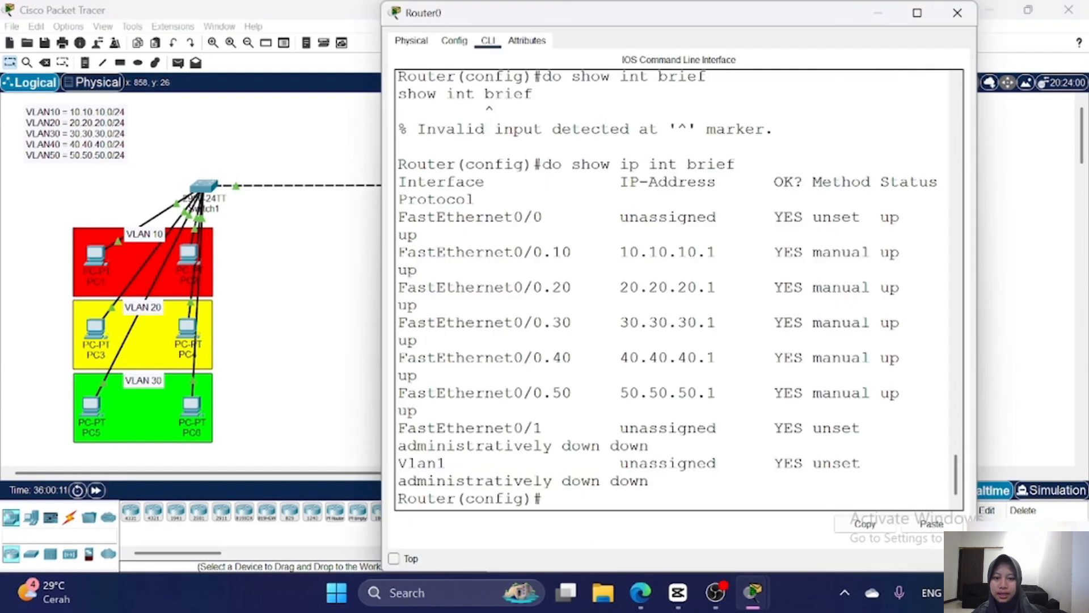
key("Return")
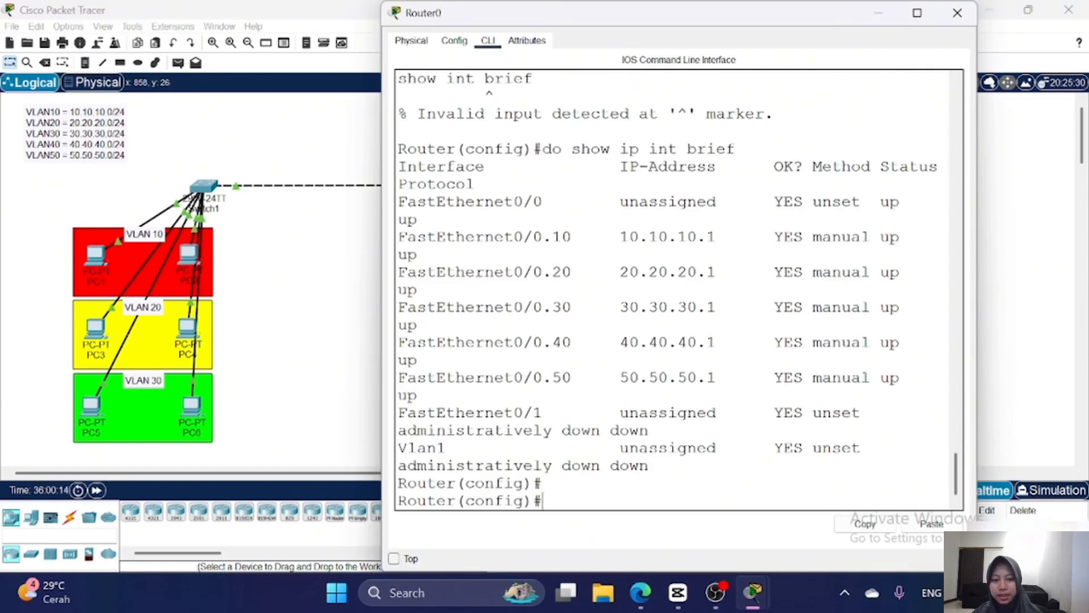
type("ip dhcp p")
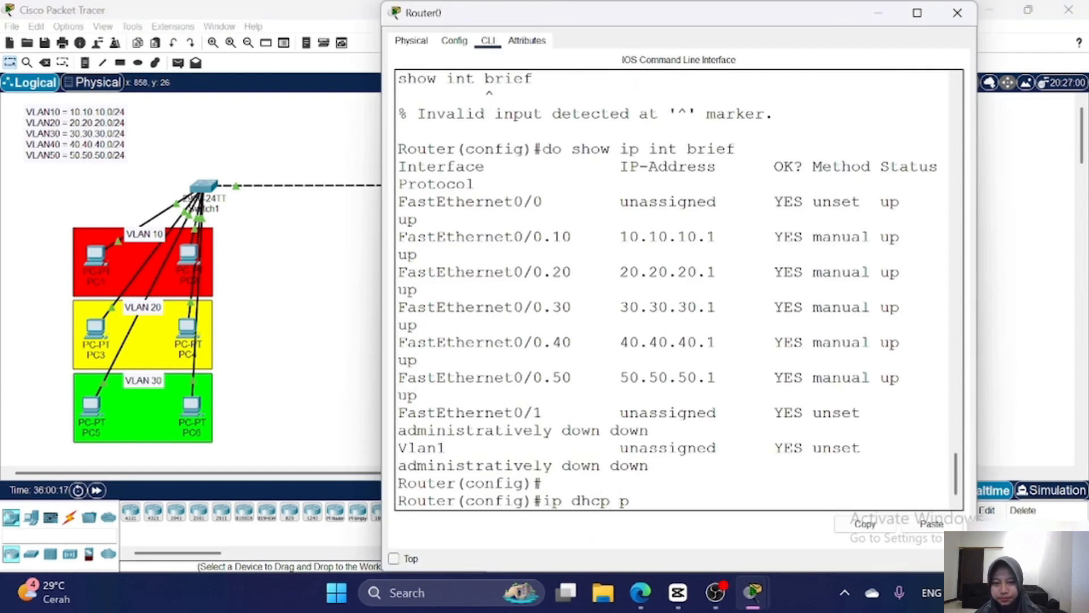
type("ool")
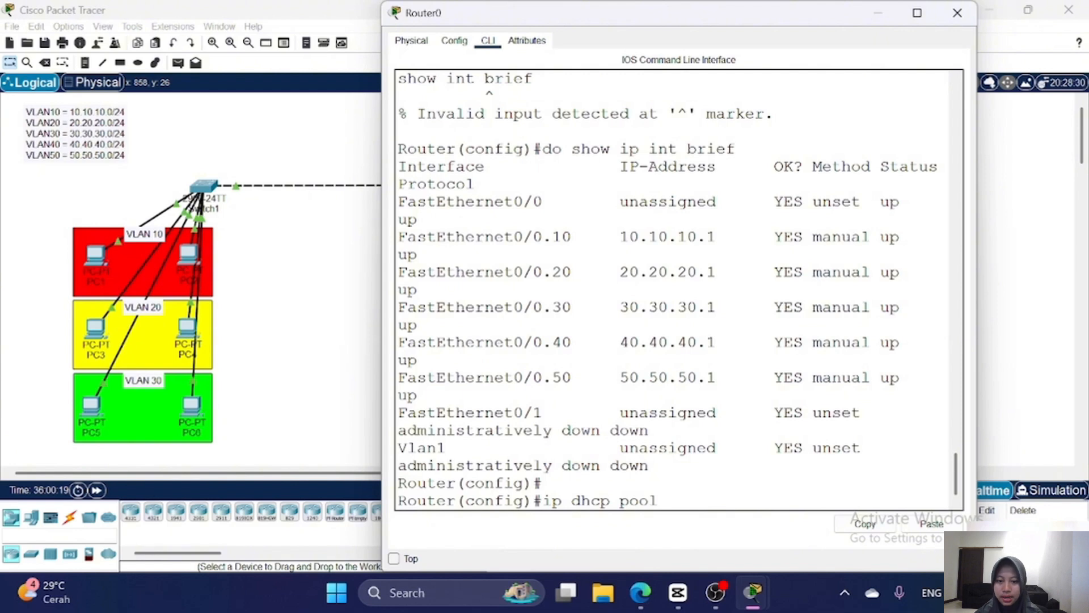
type(" vlan10")
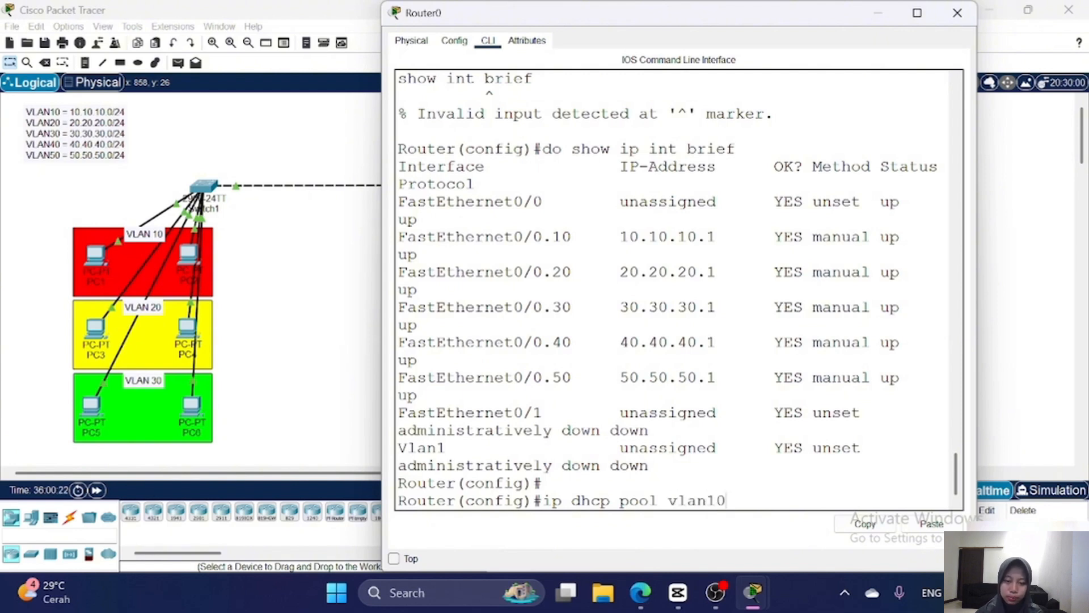
key("Return")
type("network 10")
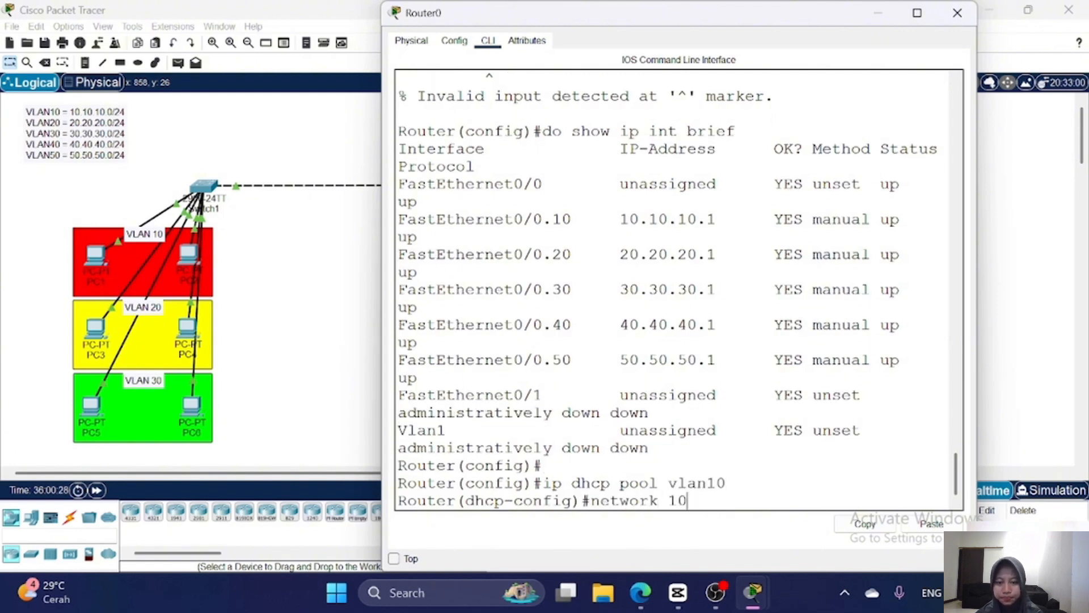
type(".10.10.0 255")
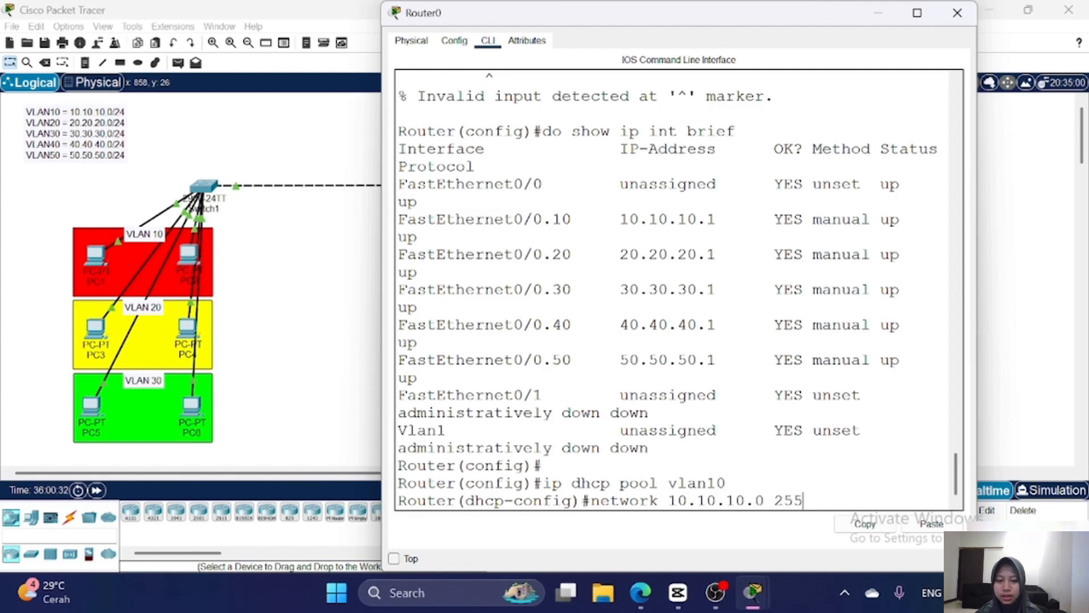
type(".255.255")
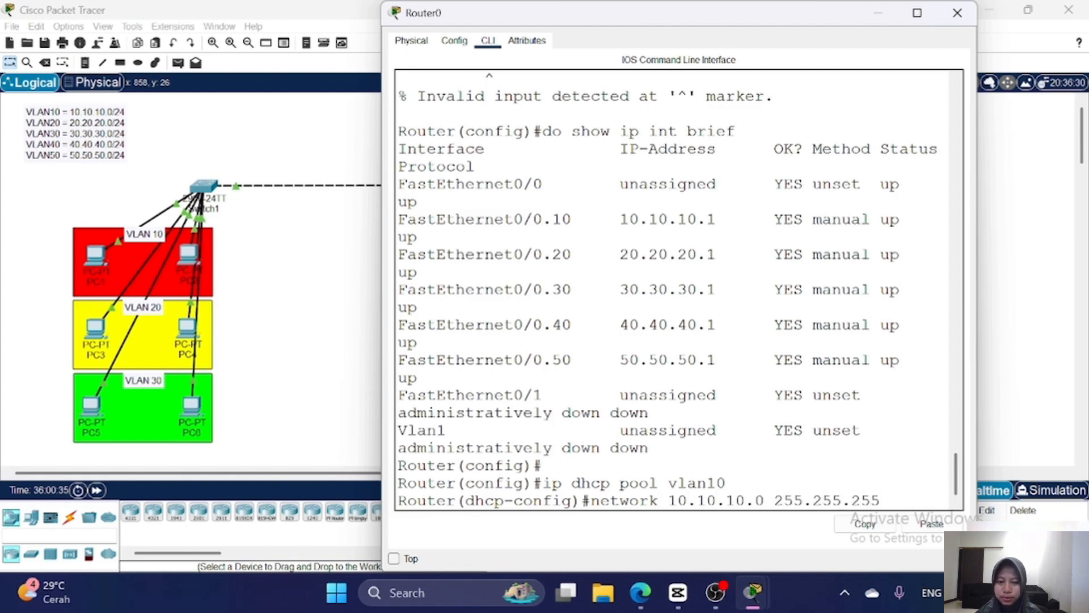
type(".0")
key("Return")
- Set default router 10.10.10.1 and DNS server 8.8.8.8 for pool vlan10, then return to global configuration mode
type("default-route")
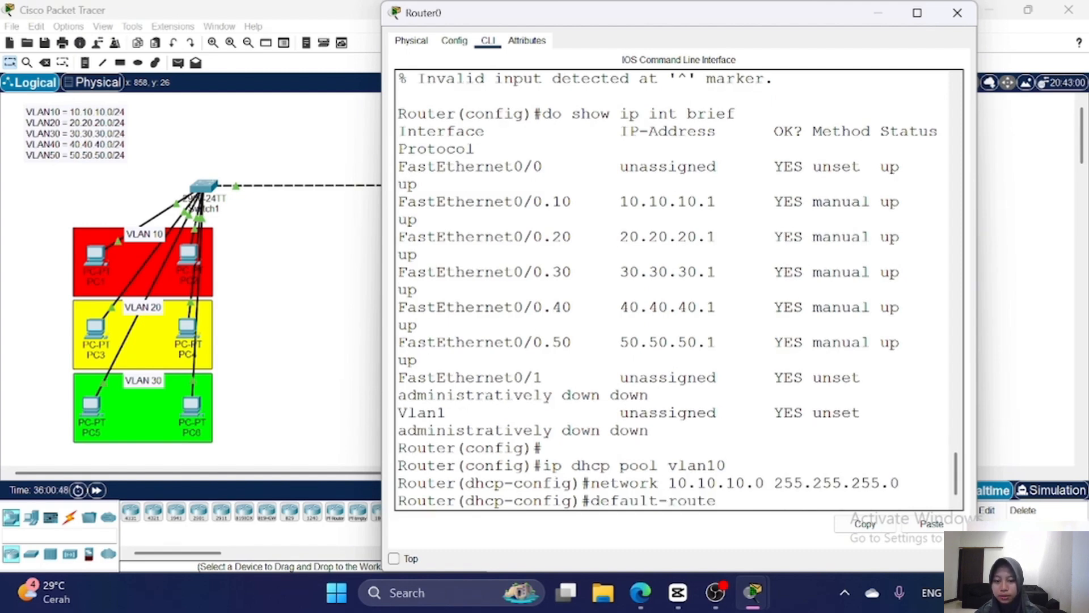
type(" 10.10.10.1")
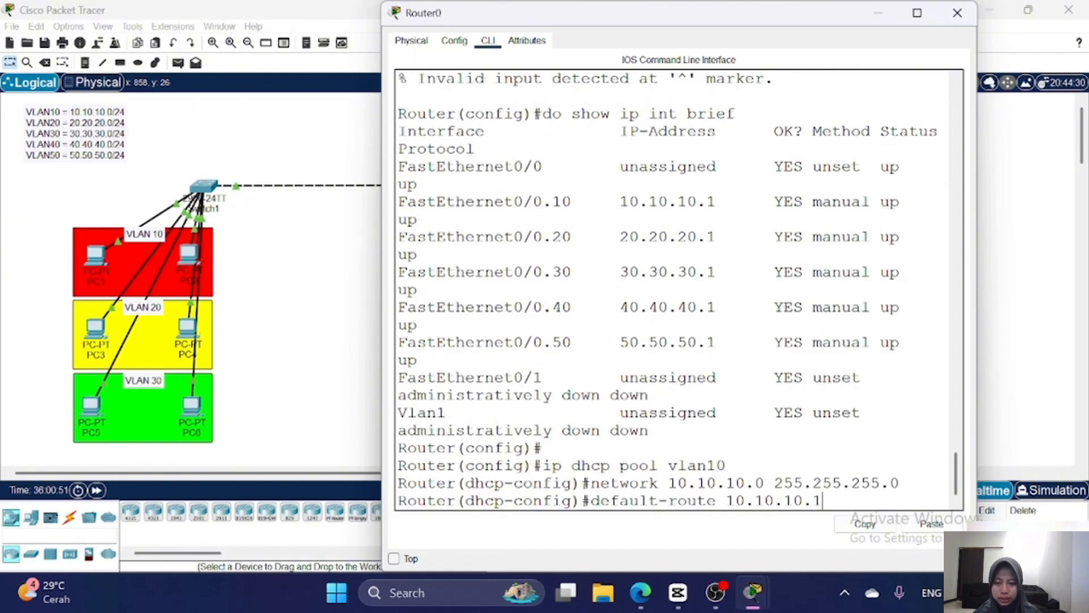
key("Return")
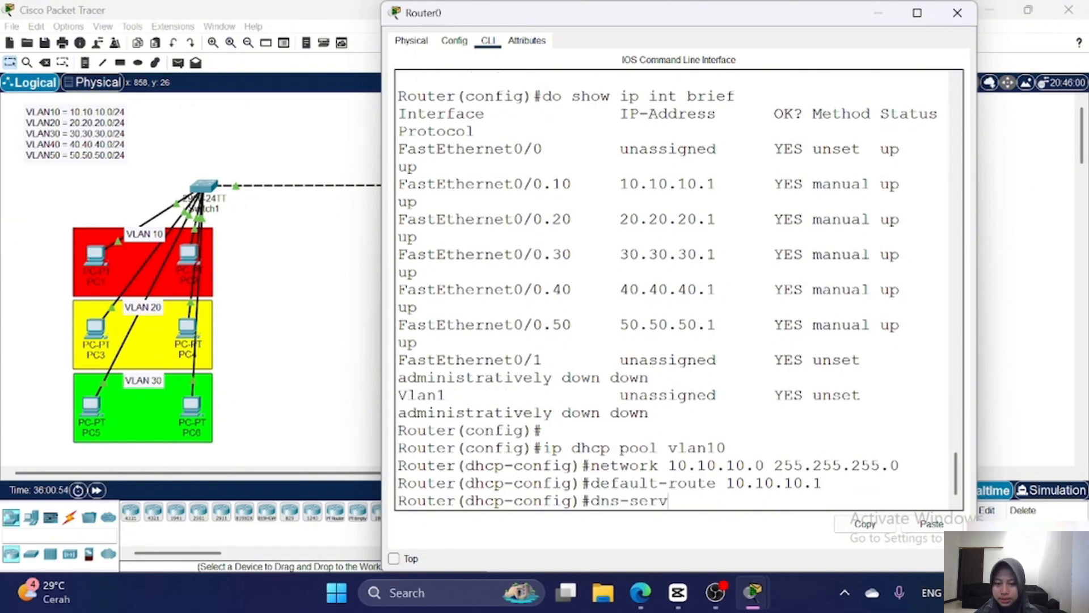
type("dns-server 8.8.8.8")
key("Return")
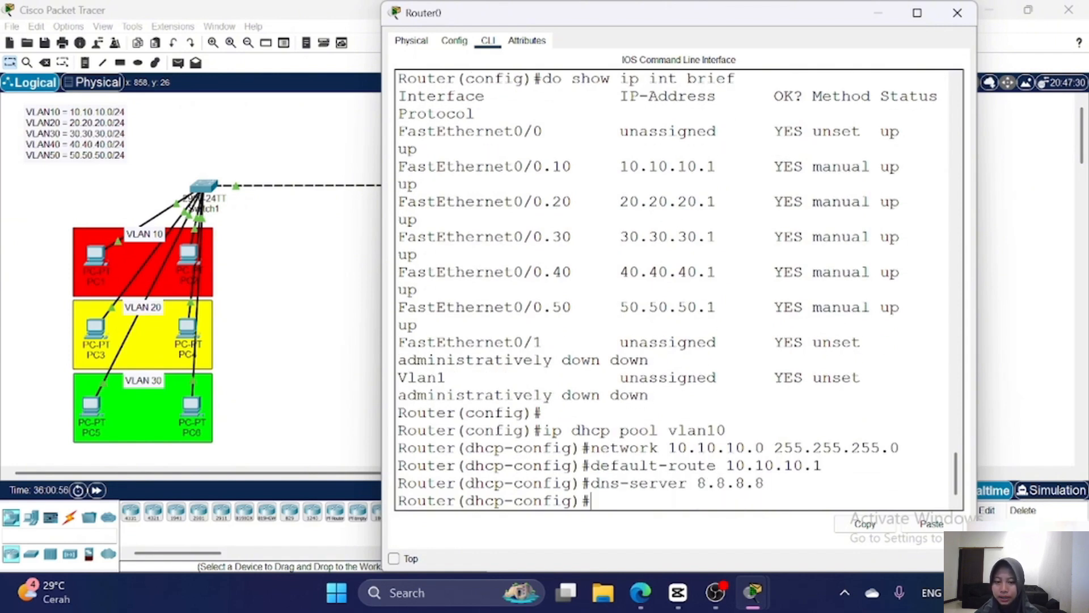
type("ex")
key("Return")
key("Return")
- Create DHCP pool vlan20 on Router0 with network 20.20.20.0 255.255.255.0
type("ip")
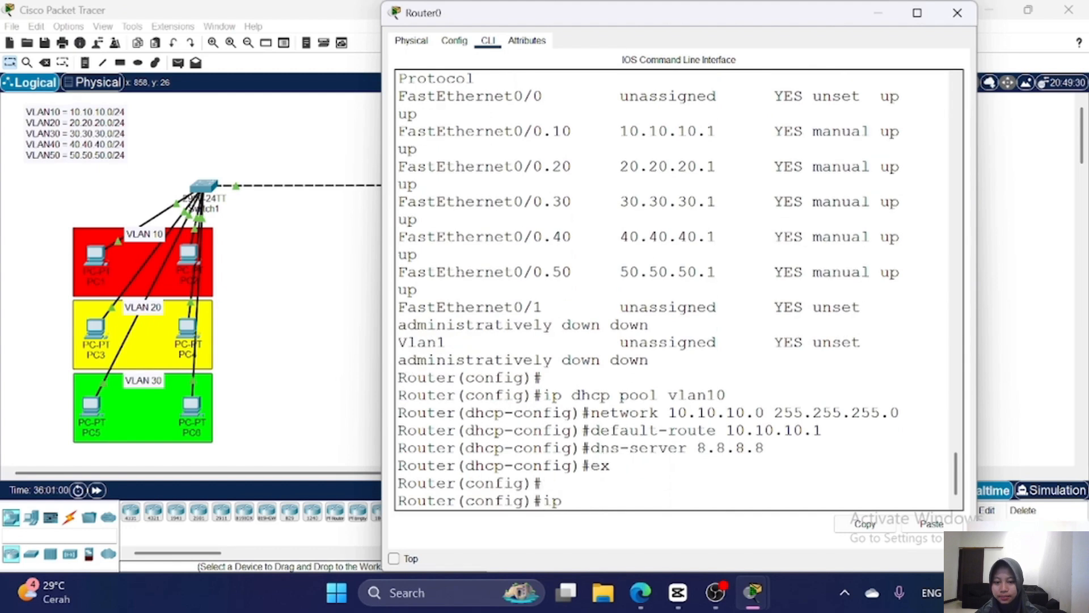
type(" dhcp pool vlan20")
key("Return")
type("network 20.20.20.0")
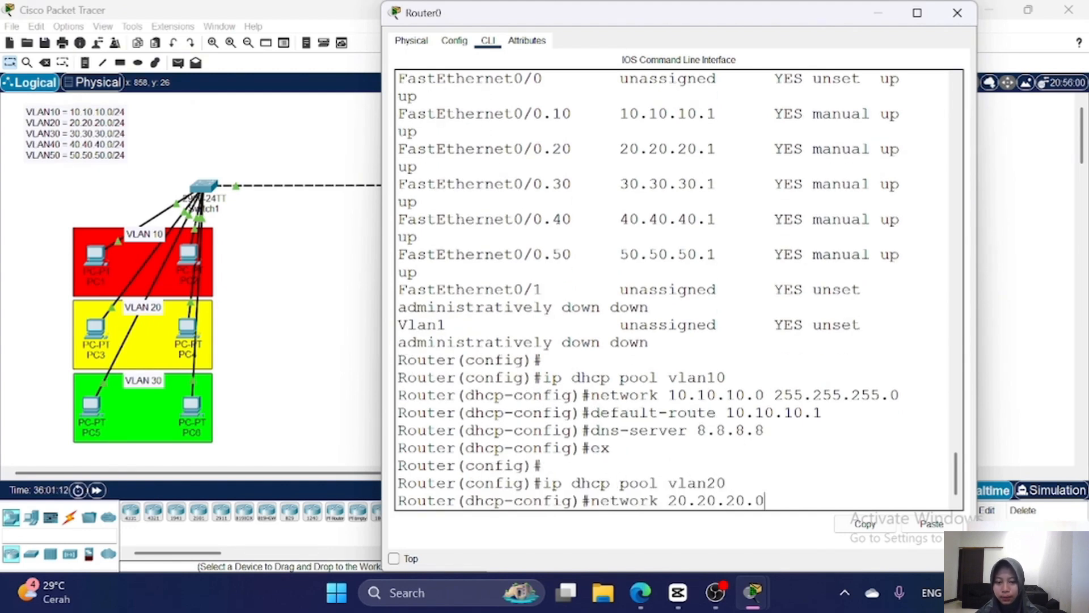
type(" 255.255.255.0")
key("Return")
- Set default router 20.20.20.1 and DNS server 8.8.8.8 for pool vlan20, then return to global configuration mode
type("default-route 20.20.20.1")
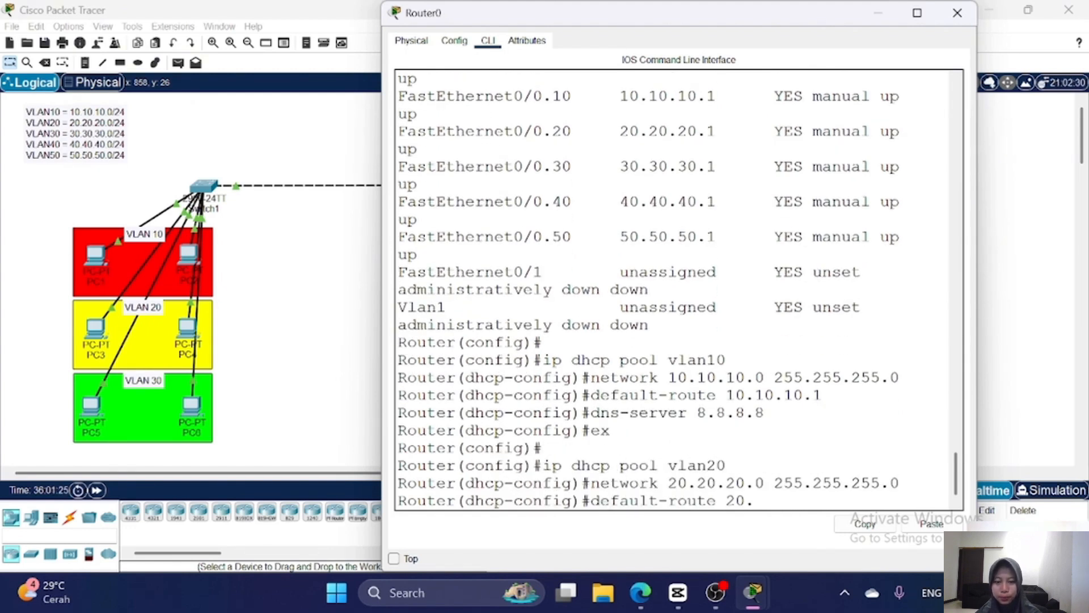
key("Return")
type("dns-server 8.8.8.8")
key("Return")
type("ex")
key("Return")
key("Return")
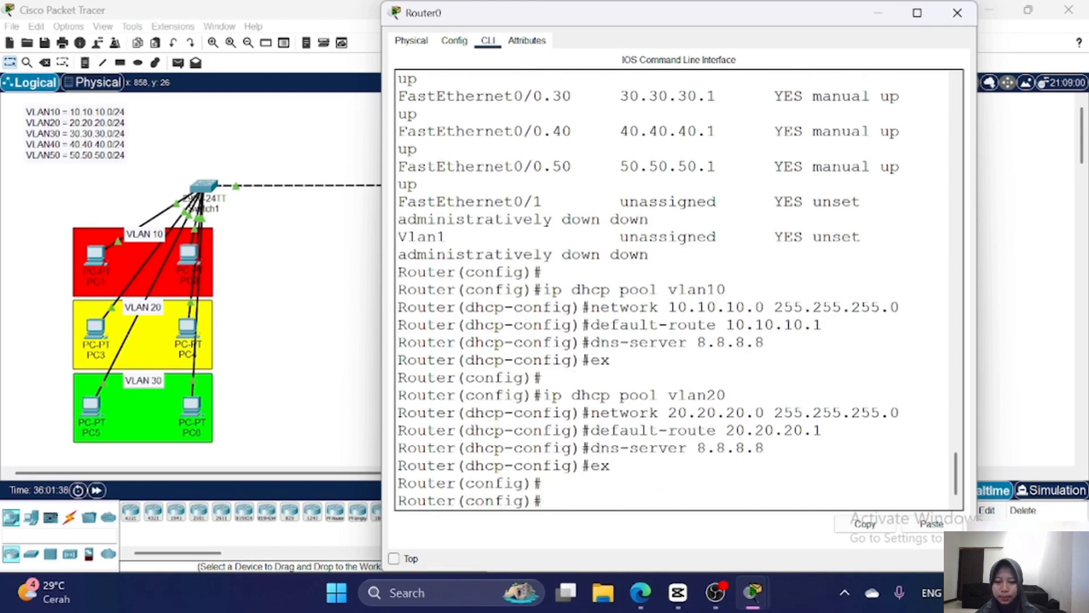
- Create DHCP pool vlan30 on Router0 with network 30.30.30.0 255.255.255.0
type("ip dhcp pool c")
key("BackSpace")
type("vlan30")
key("Return")
type("network 30.30.30.0")
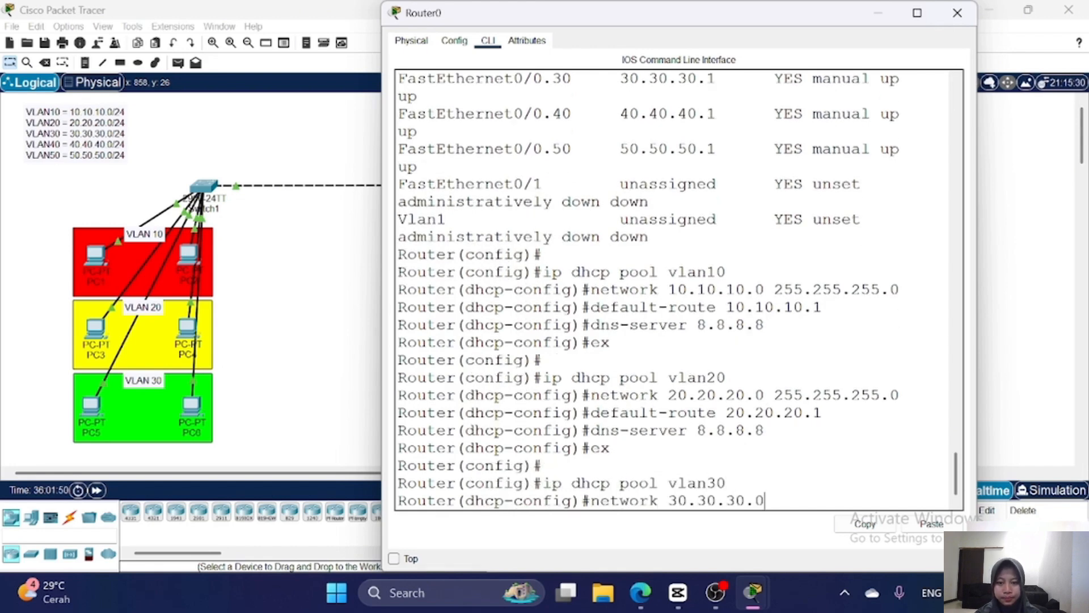
type(" 255.255.255.0")
key("Return")
- Set default router 30.30.30.1 and DNS server 8.8.8.8 for pool vlan30, then return to global configuration mode
type("default-route 30.30.30.1")
key("Return")
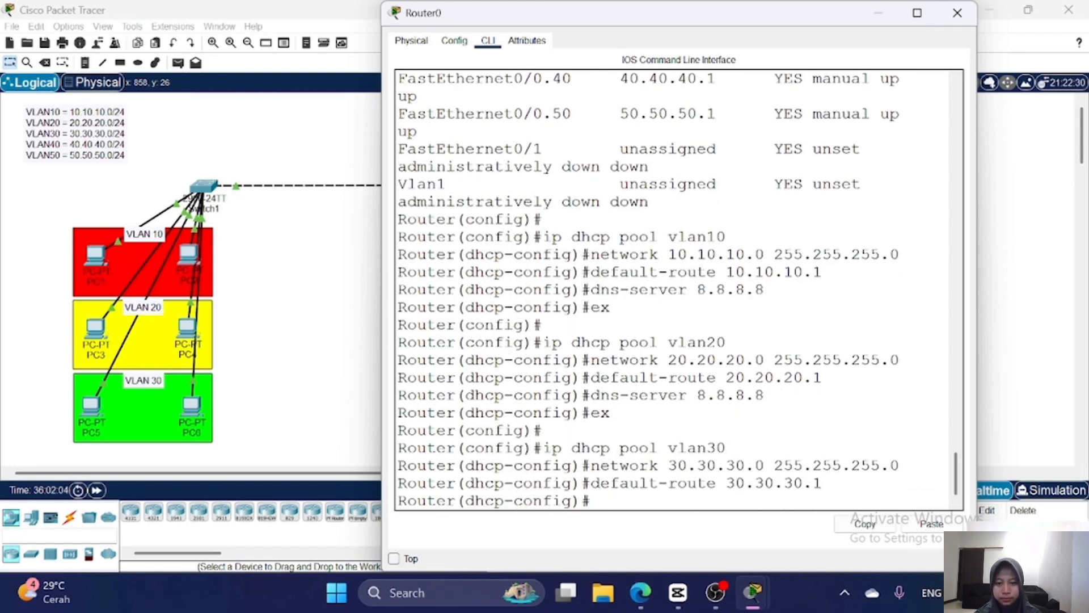
type("dns server 8.8.8.8")
key("Return")
type("dns-server 8.8.8.8")
key("Return")
type("ex")
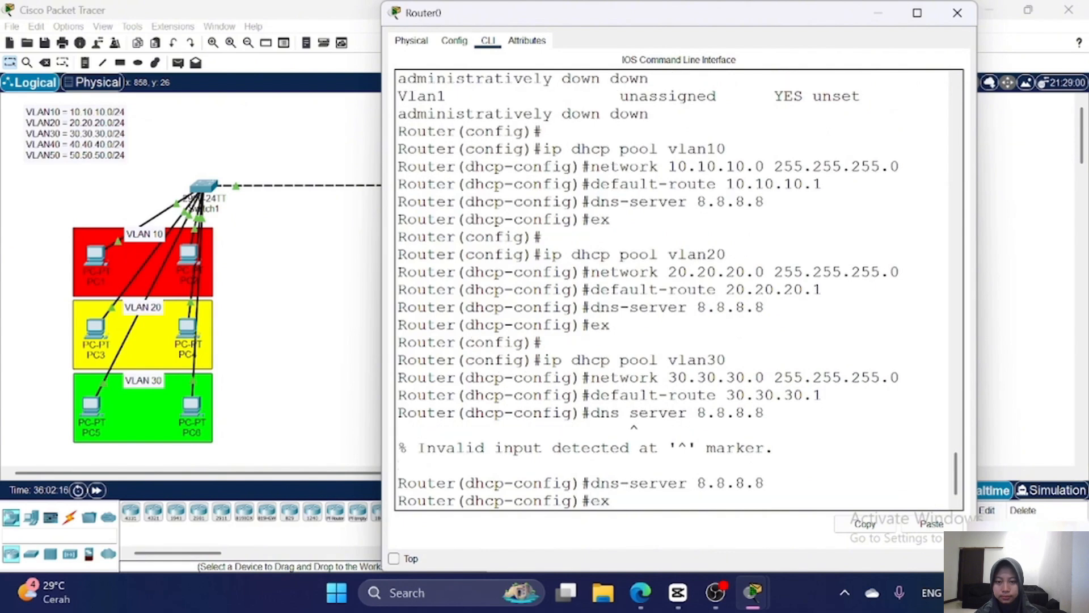
key("Return")
key("Return")
- Create DHCP pool vlan40 on Router0 with network 40.40.40.0 255.255.255.0
type("ip dhcp pool vlan40")
key("Return")
type("network 40.40.40.0")
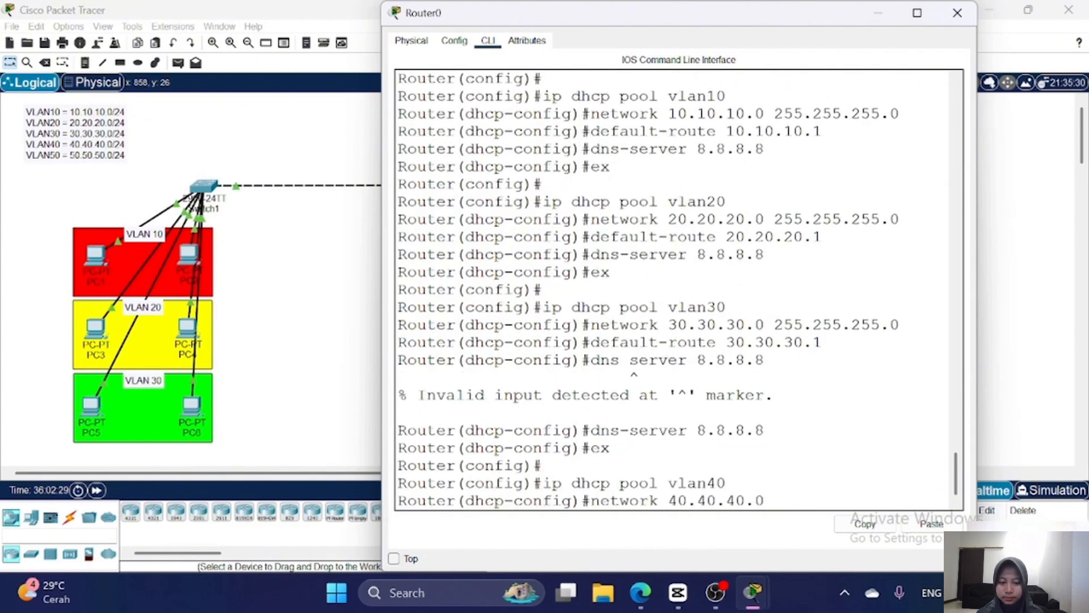
type(" 255.255.255.0")
key("Return")
- Set default router 40.40.40.1 and DNS server 8.8.8.8 for pool vlan40, then return to global configuration mode
type("default-route 40.40.40.1")
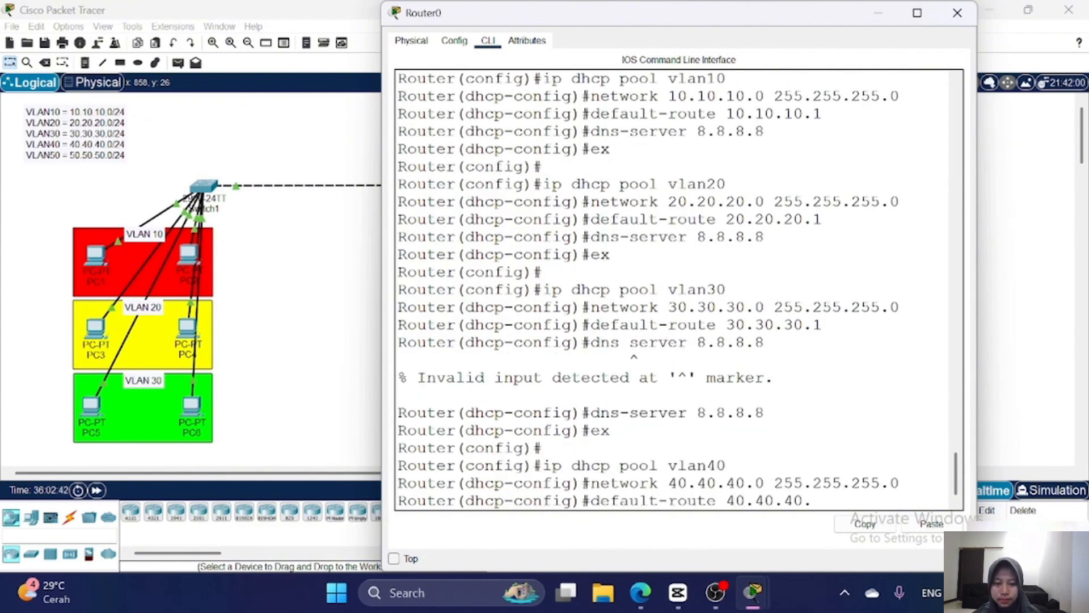
key("Return")
type("dns-server 8.8.8.8")
key("Return")
type("ex")
key("Return")
- Create DHCP pool vlan50 on Router0 with network 50.50.50.0 255.255.255.0
type("ip dhcp pool vlan50")
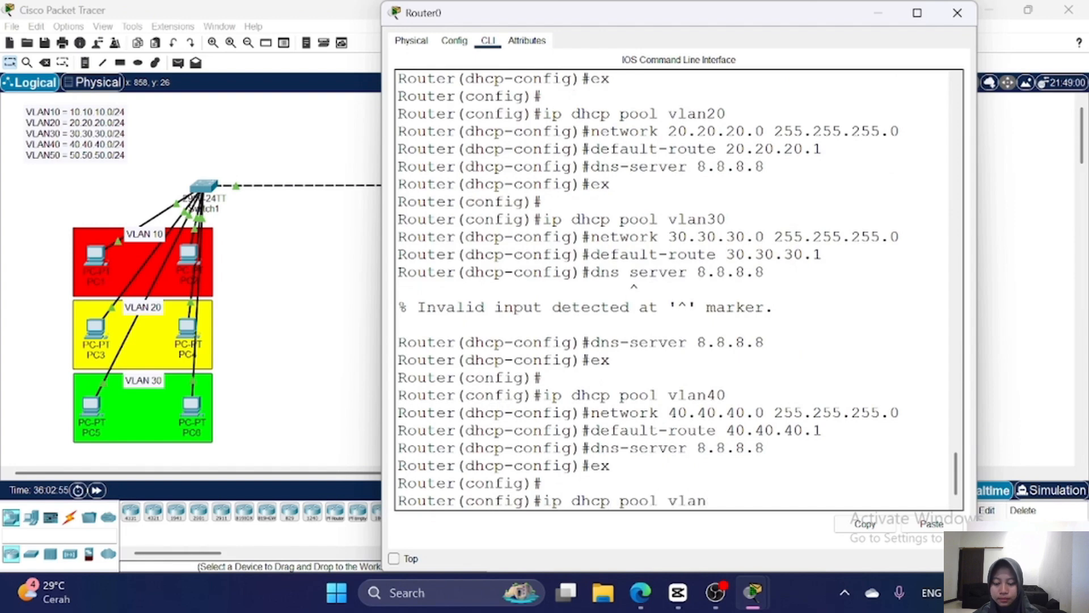
key("Return")
type("network 50.50.50.0 255.255.255.0")
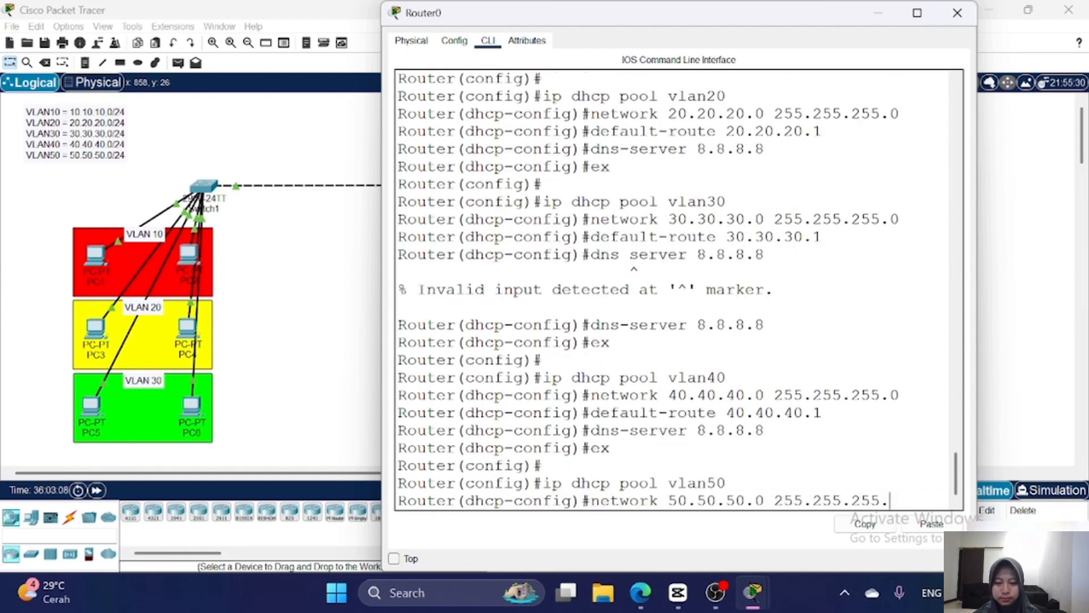
key("Return")
- Set default router 50.50.50.1 and DNS server 8.8.8.8 for pool vlan50, exit the pool and minimize the Router0 window
type("default-route 50.50.50.1")
key("Return")
type("dns-server 8.8.8.8")
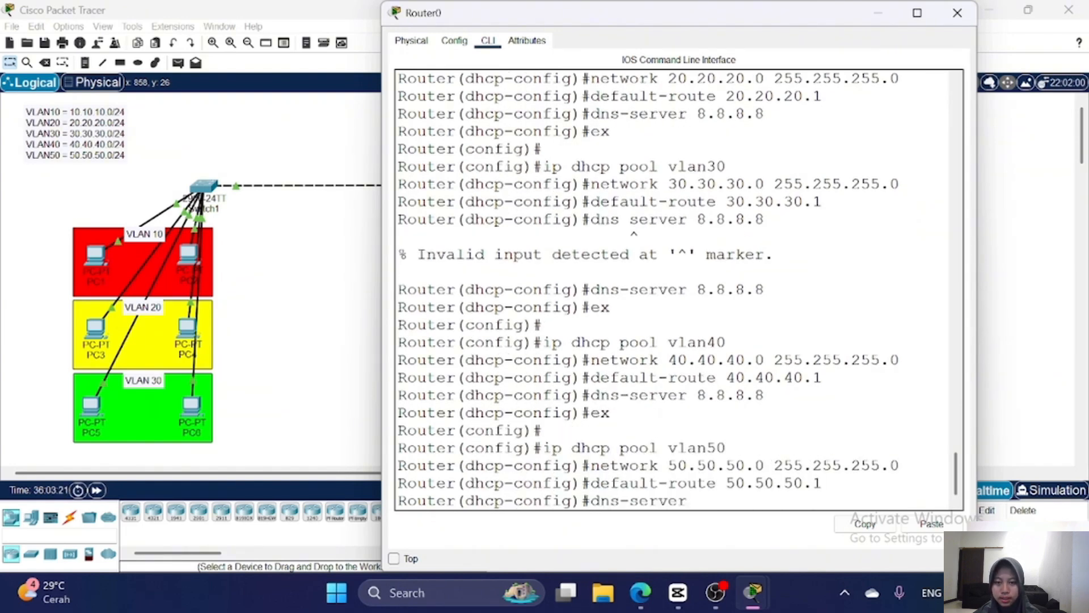
key("Return")
type("ex")
key("Return")
key("Return")
left_click(878, 13)
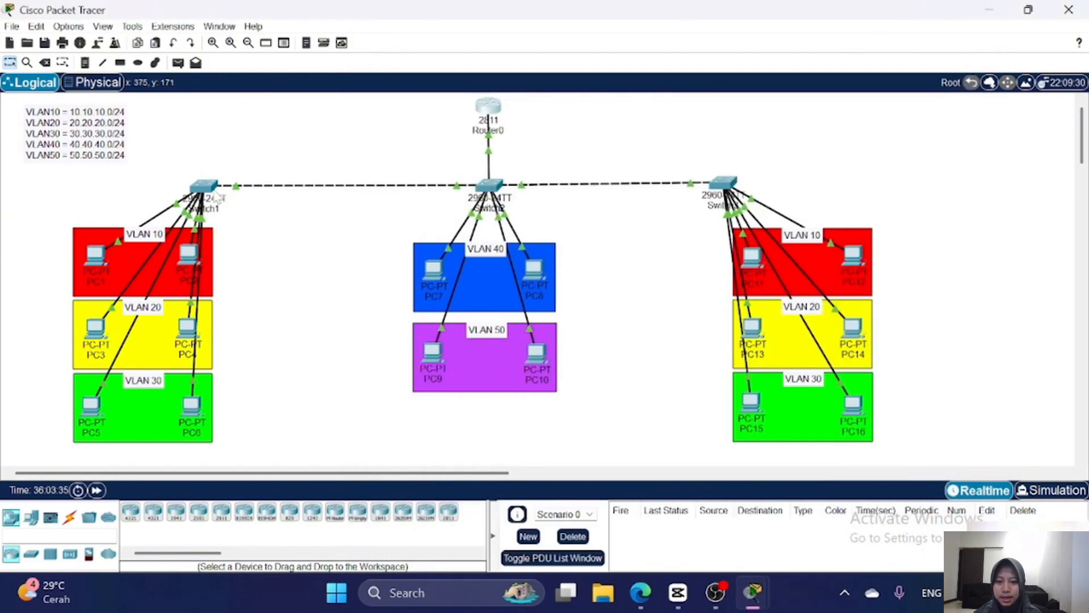
- Open the command line of Switch1 and enter global configuration mode
left_click(203, 186)
left_click(488, 41)
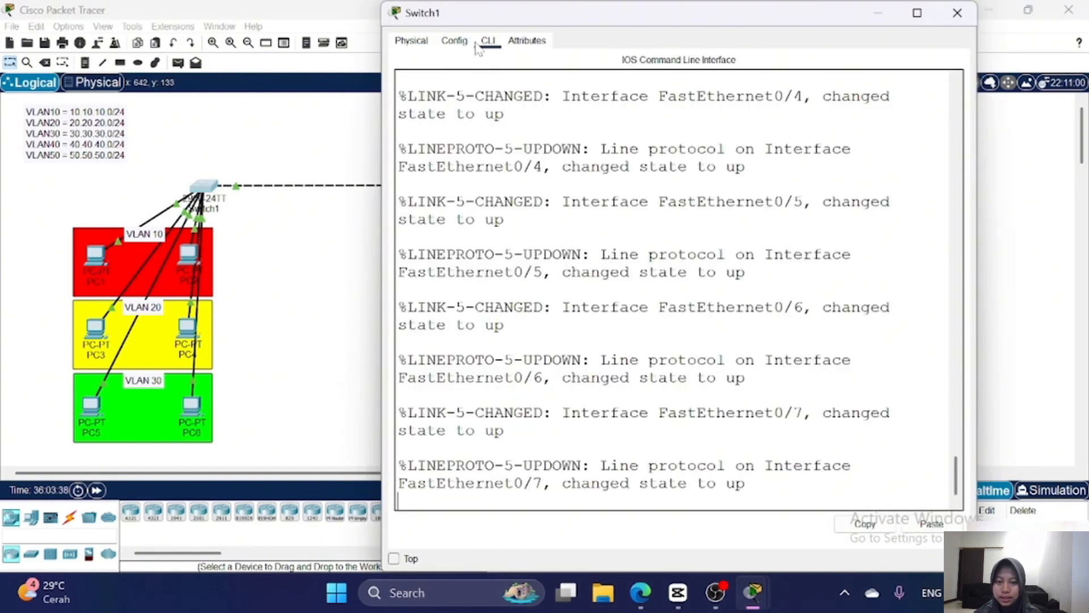
key("Return")
type("en")
key("Return")
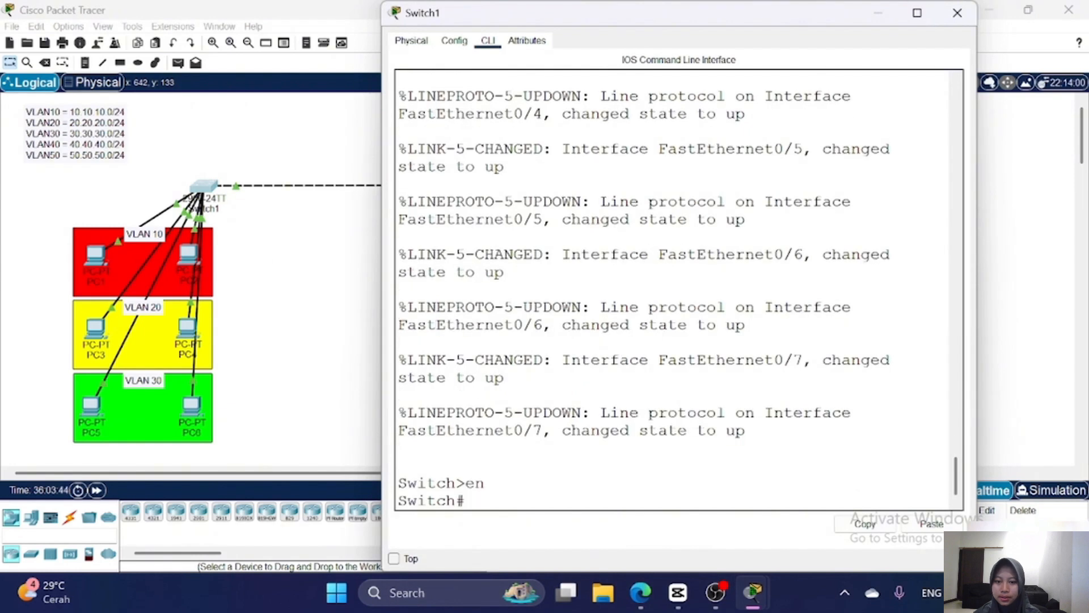
type("conf t")
key("Return")
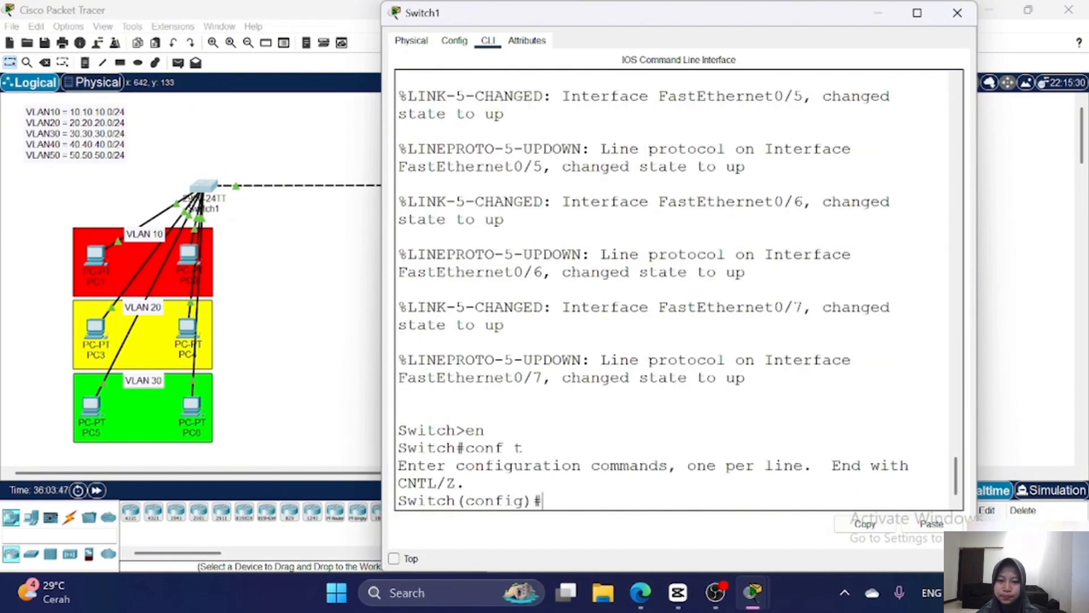
- Create VLANs 10, 20, 30, 40 and 50 on Switch1
type("vlan ")
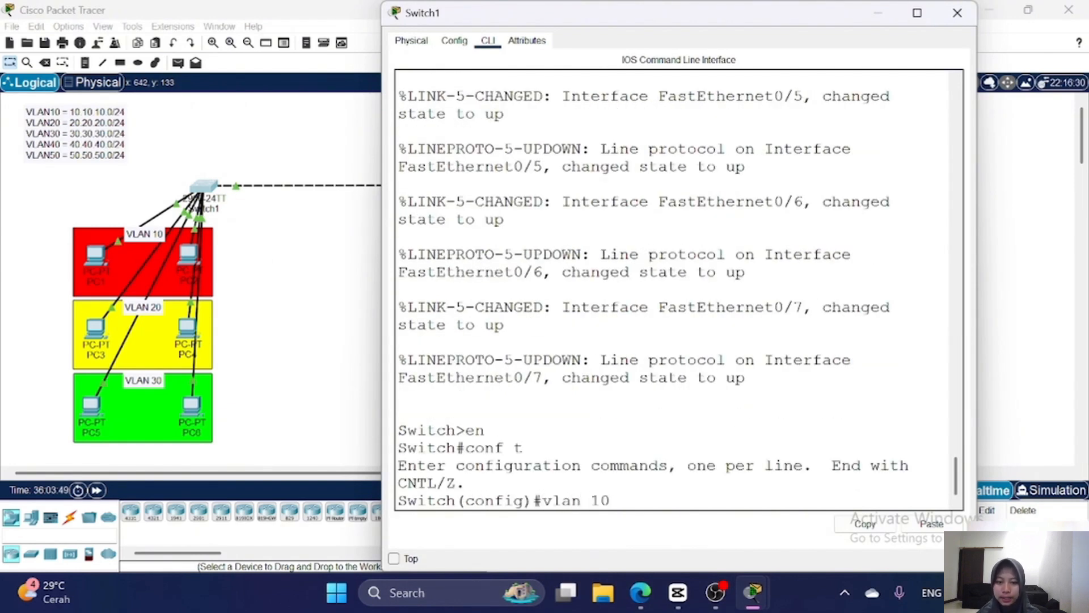
type("10")
key("Return")
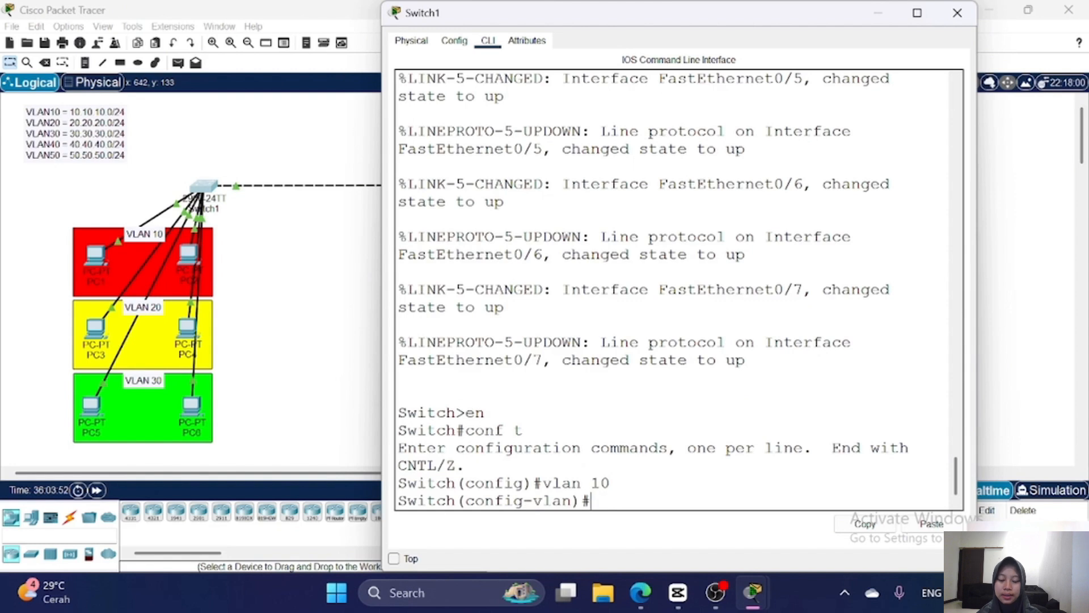
type("vlan")
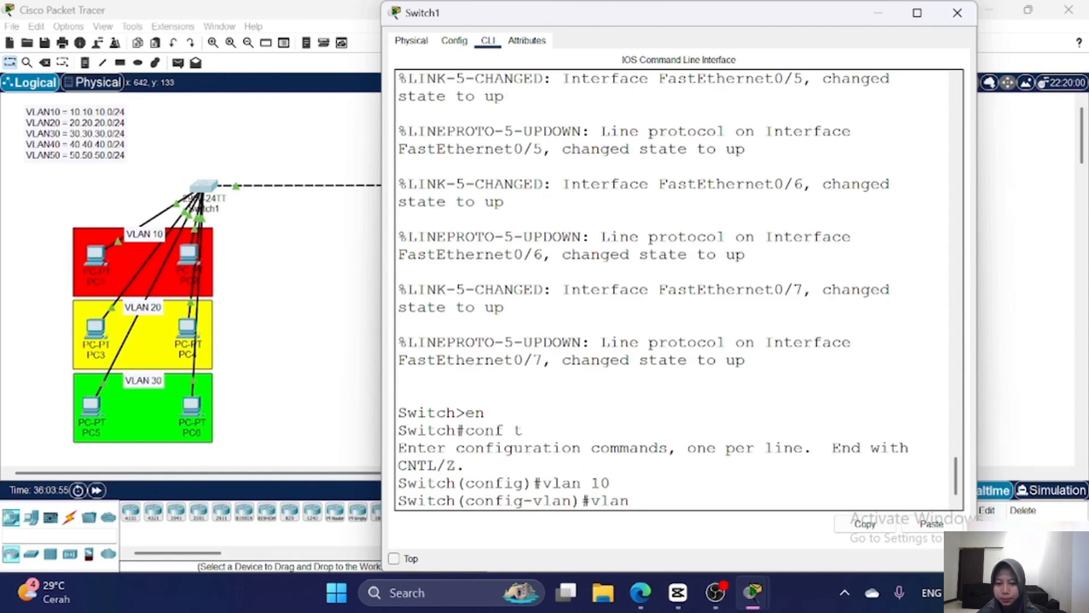
type(" 20")
key("Return")
type("vlan 30")
key("Return")
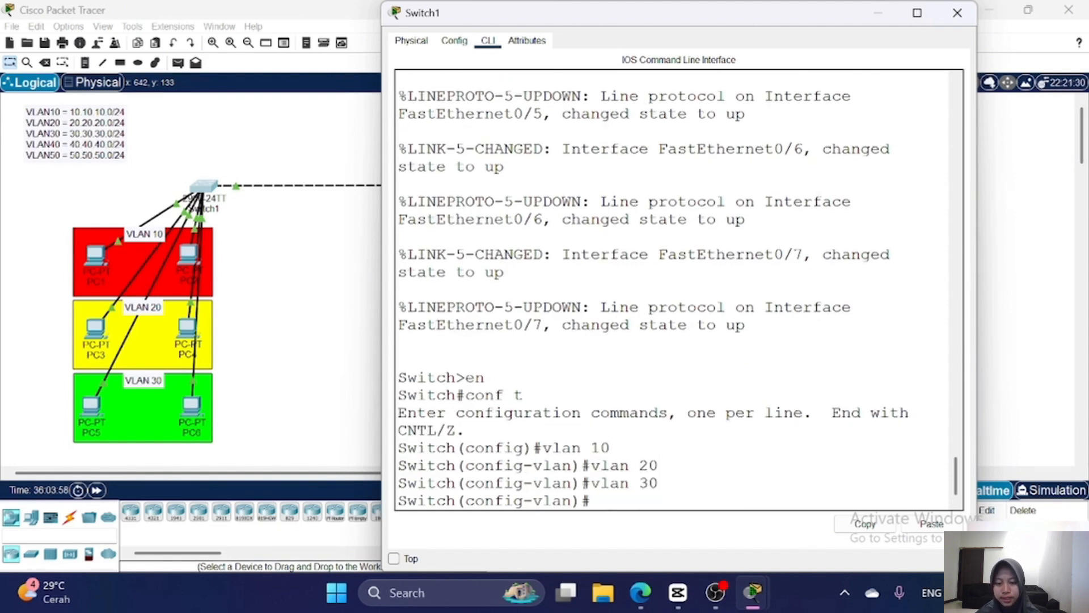
type("vlan 40")
key("Return")
type("vlan)#vla")
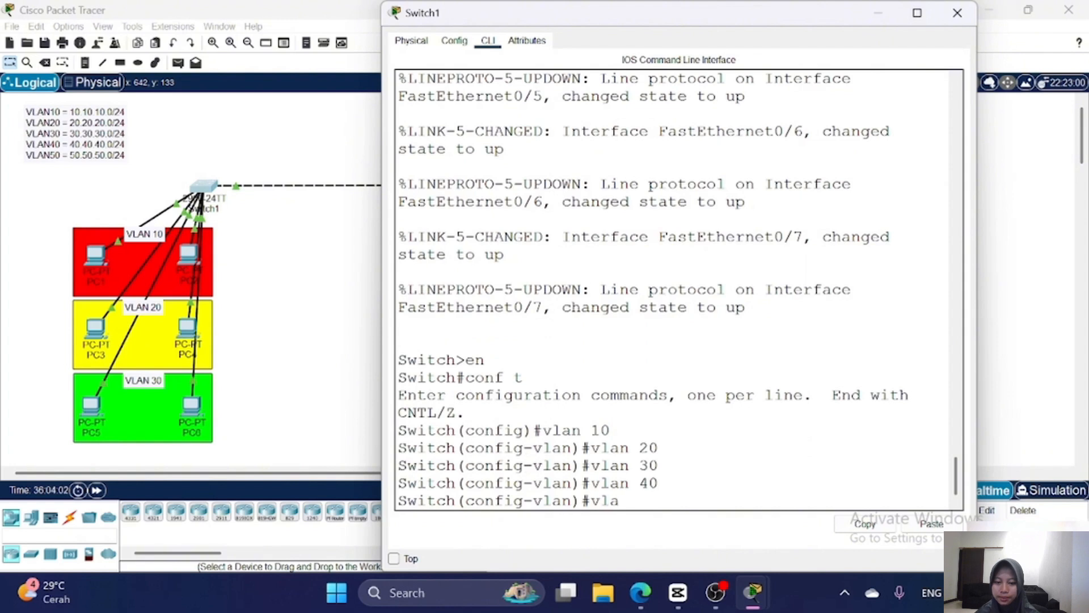
type("n 50")
key("Return")
key("Return")
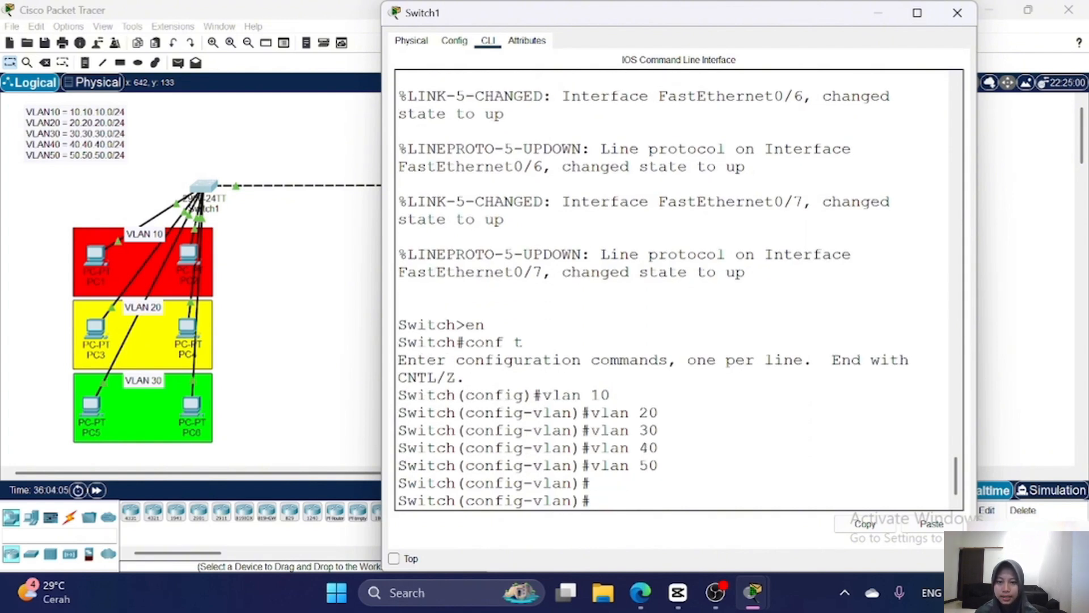
- Show the brief VLAN list of Switch1 from VLAN configuration mode, then return to global configuration mode
type("do")
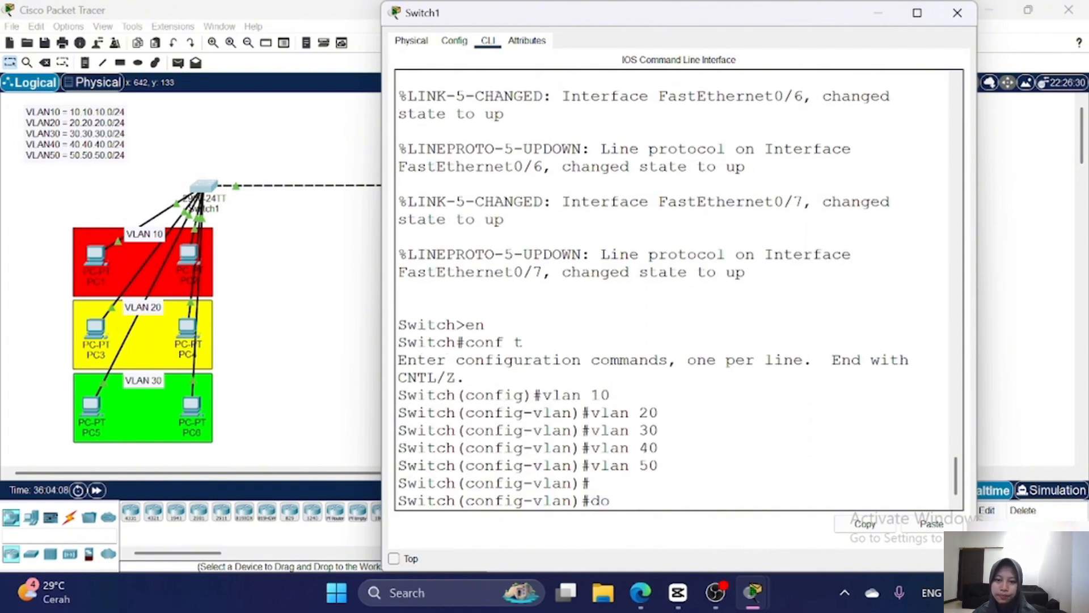
type(" show vlan brief")
key("Return")
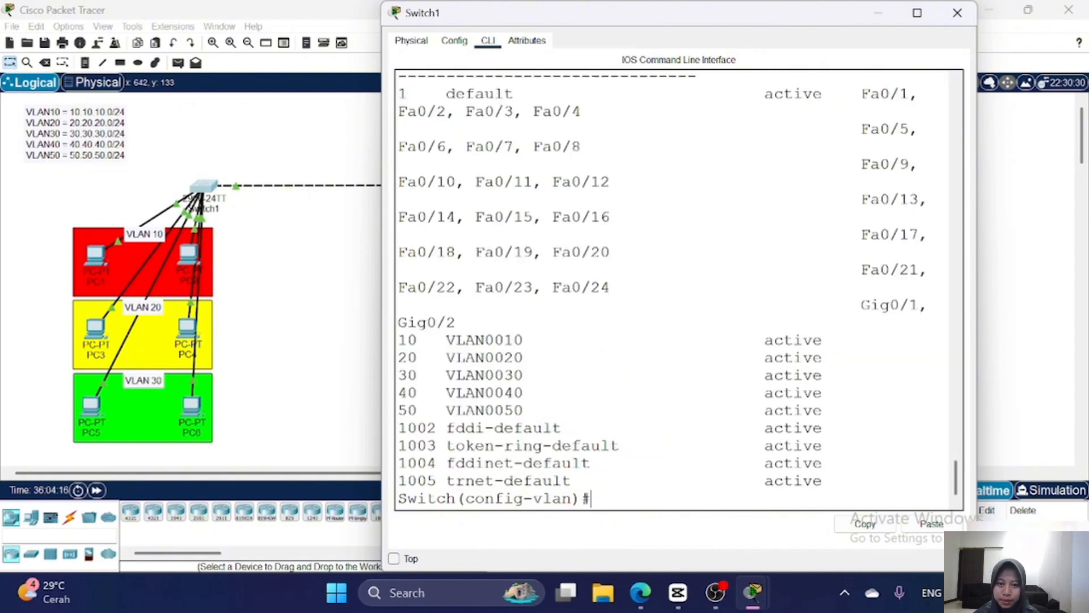
key("Return")
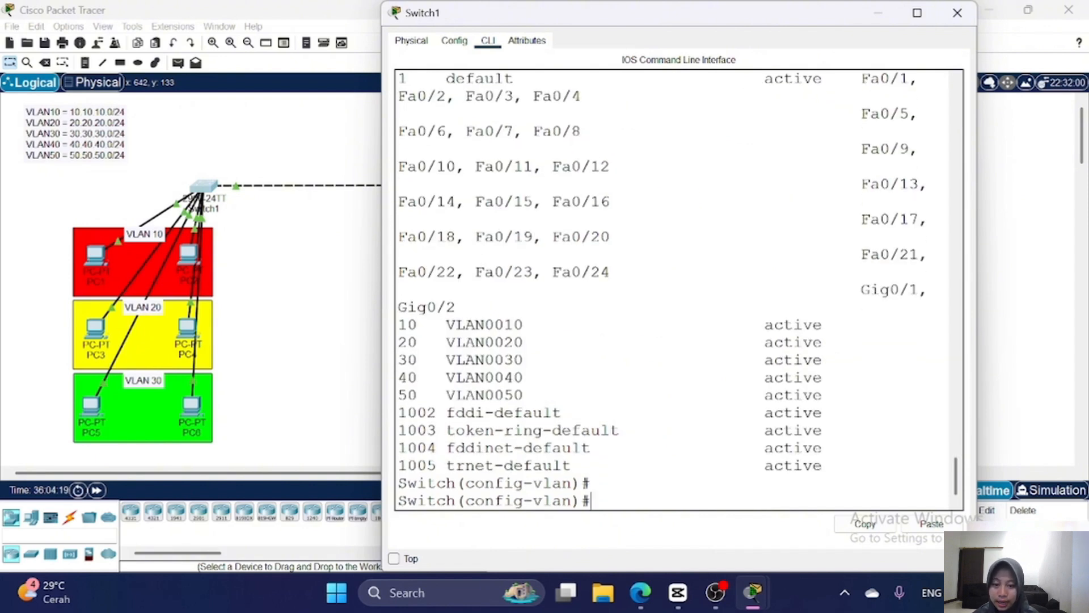
type("ex")
key("Return")
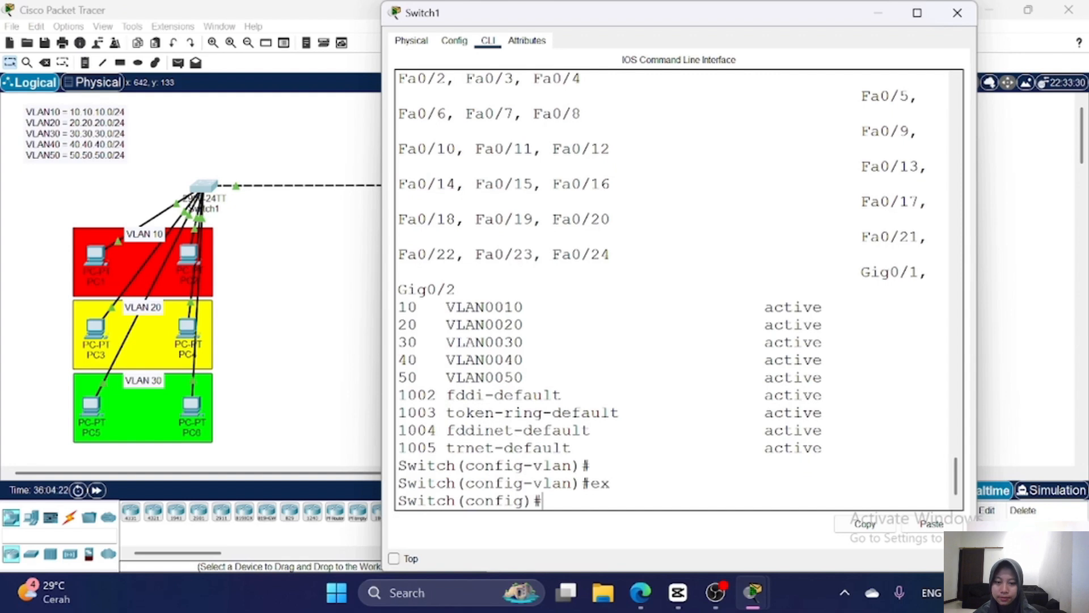
key("Return")
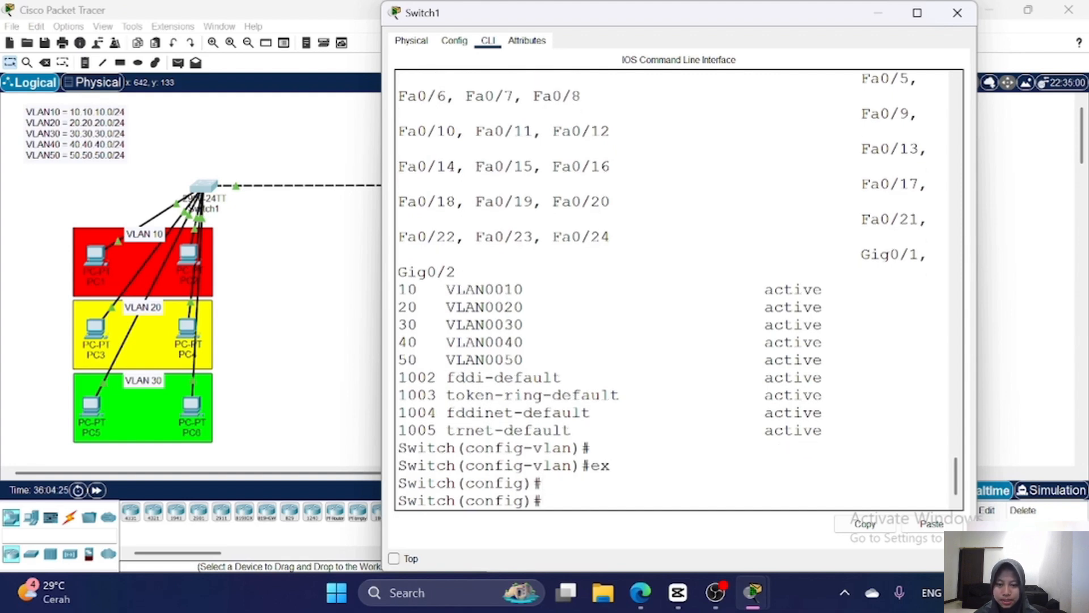
- Set the interface range fa0/2-3 on Switch1 to switchport access mode
type("int r")
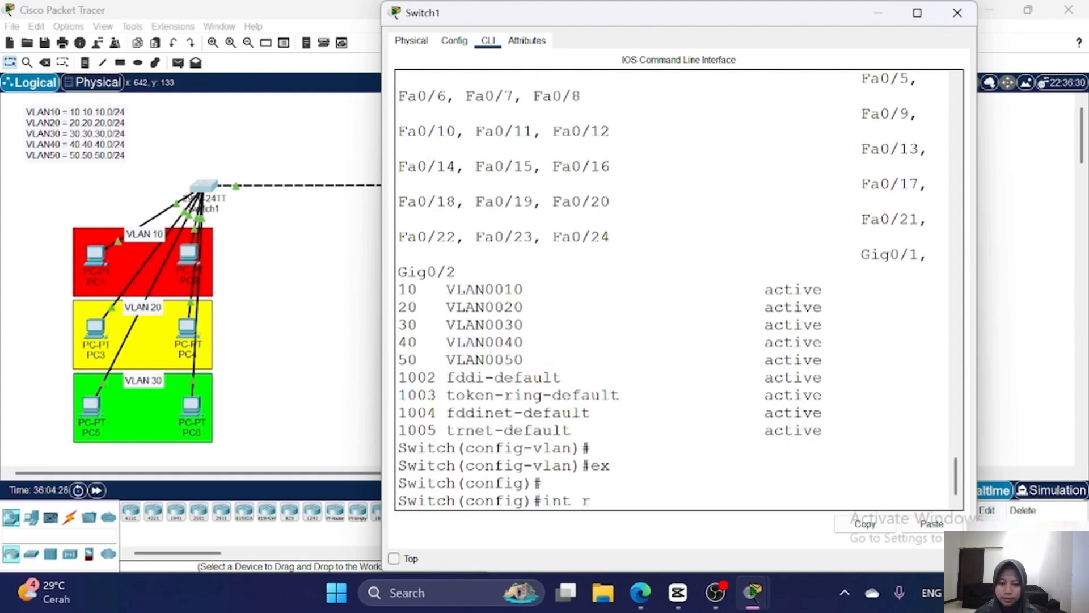
type("ange fa0")
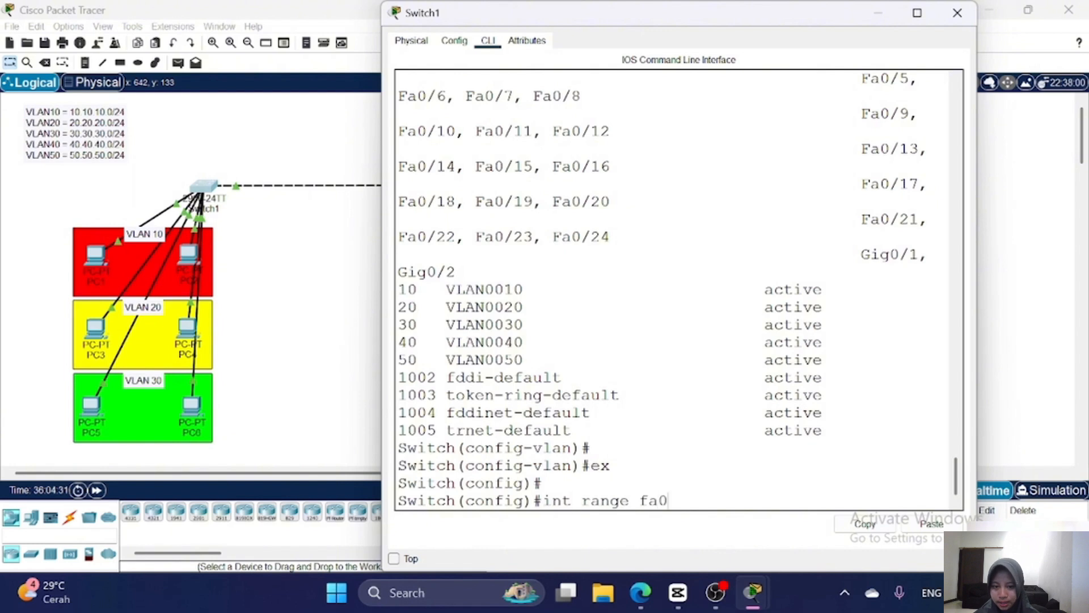
type("/2-3")
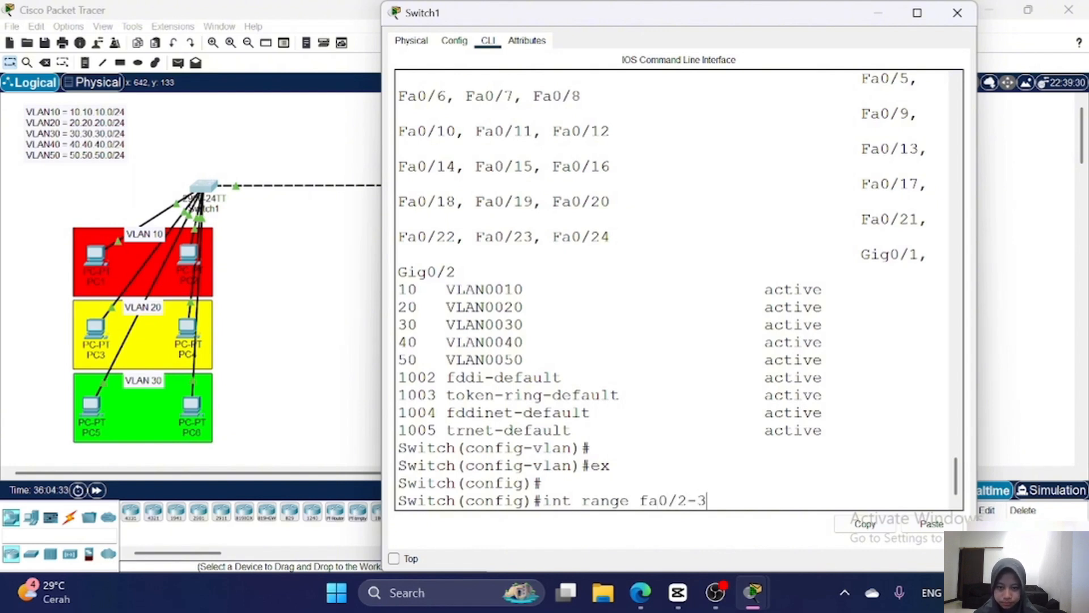
key("Return")
type("switchpo")
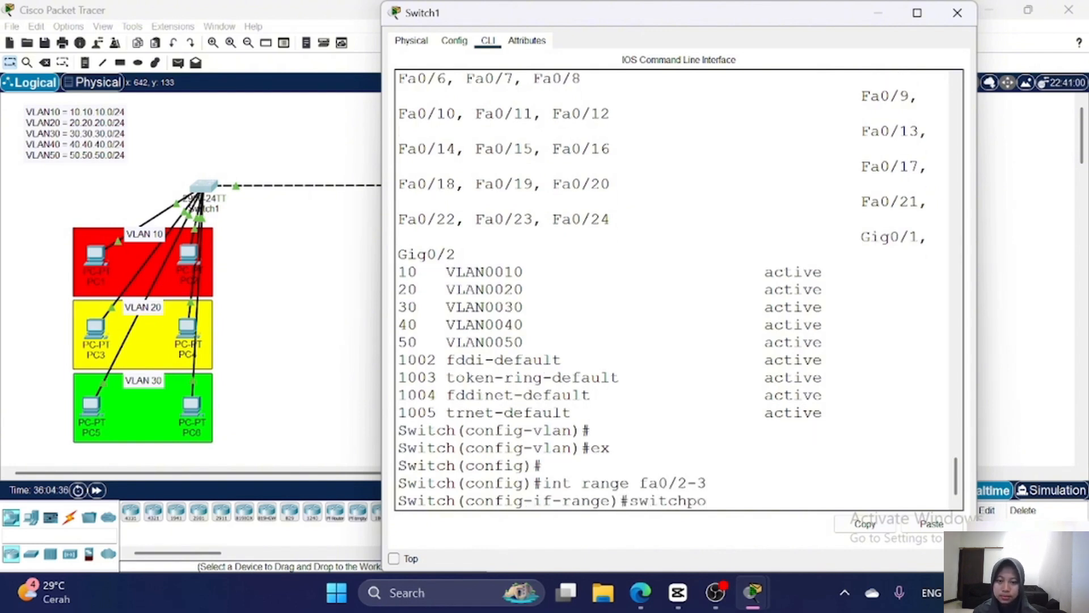
type("rt mode access")
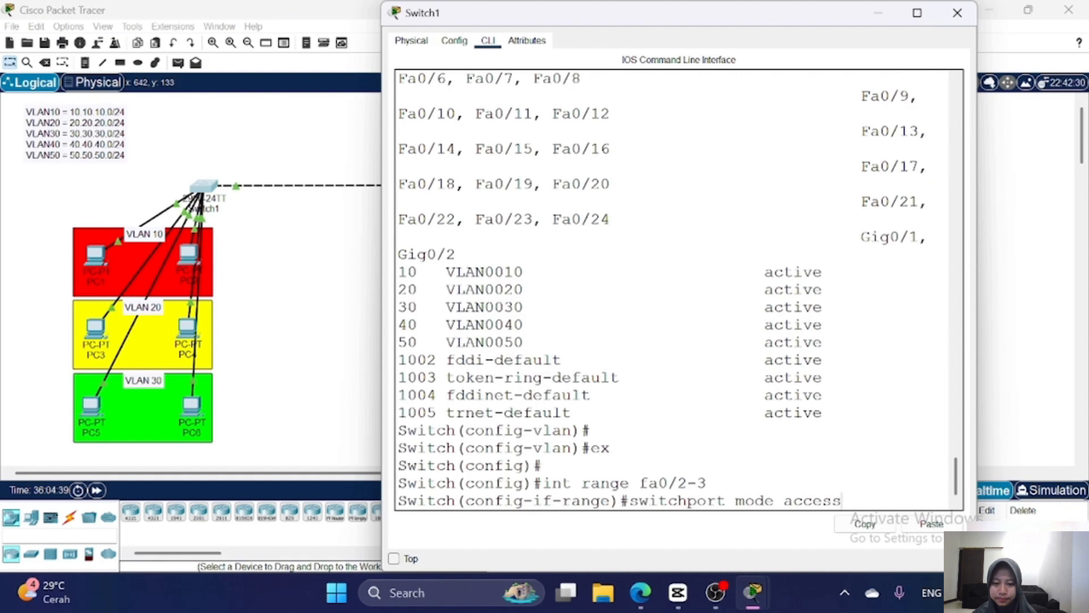
key("Return")
- Assign ports fa0/2-3 on Switch1 to access VLAN 10, then return to global configuration mode
type("switchport access v")
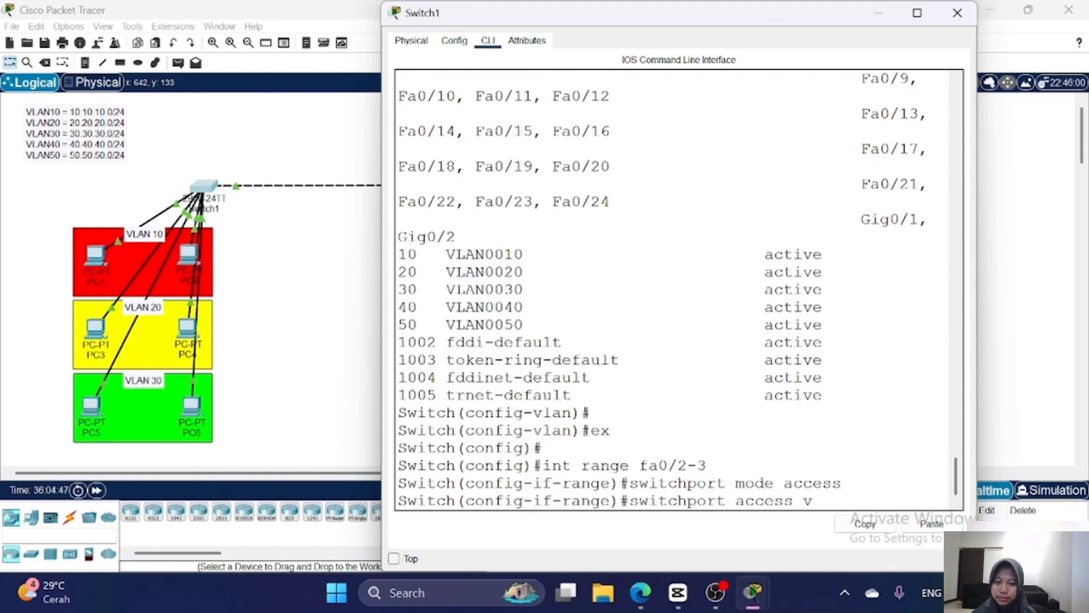
type("lan 10")
key("Return")
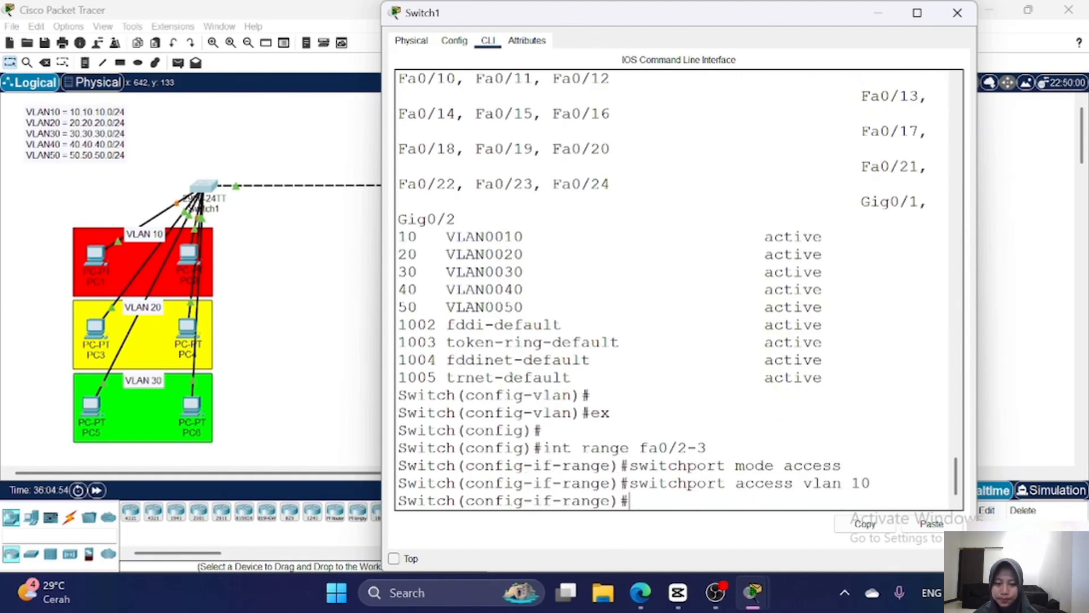
type("ex")
key("Return")
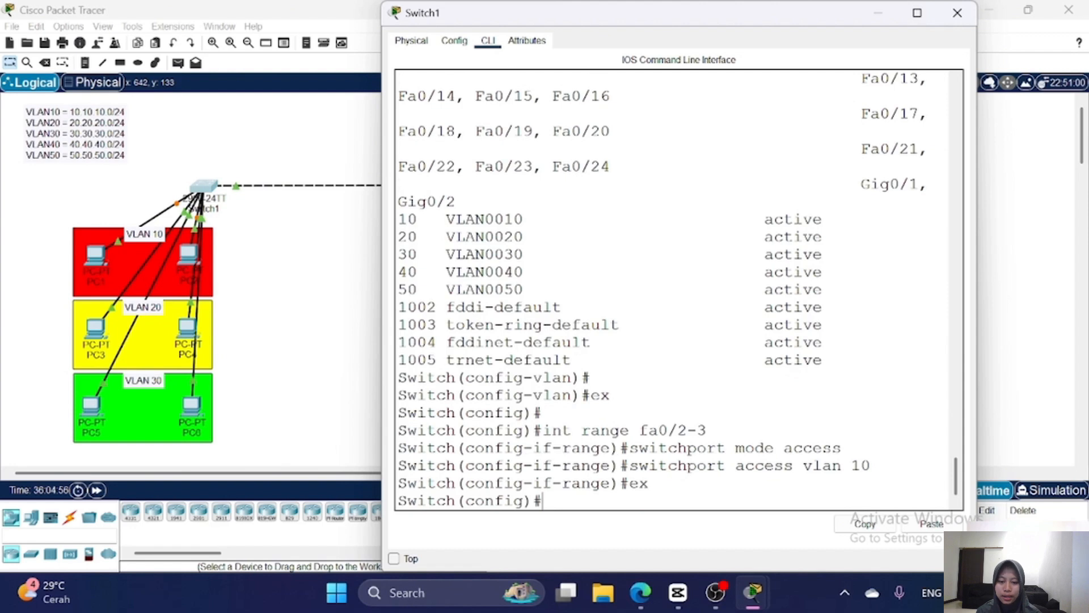
key("Return")
- Set the interface range fa0/4-5 on Switch1 to switchport access mode
type("int range")
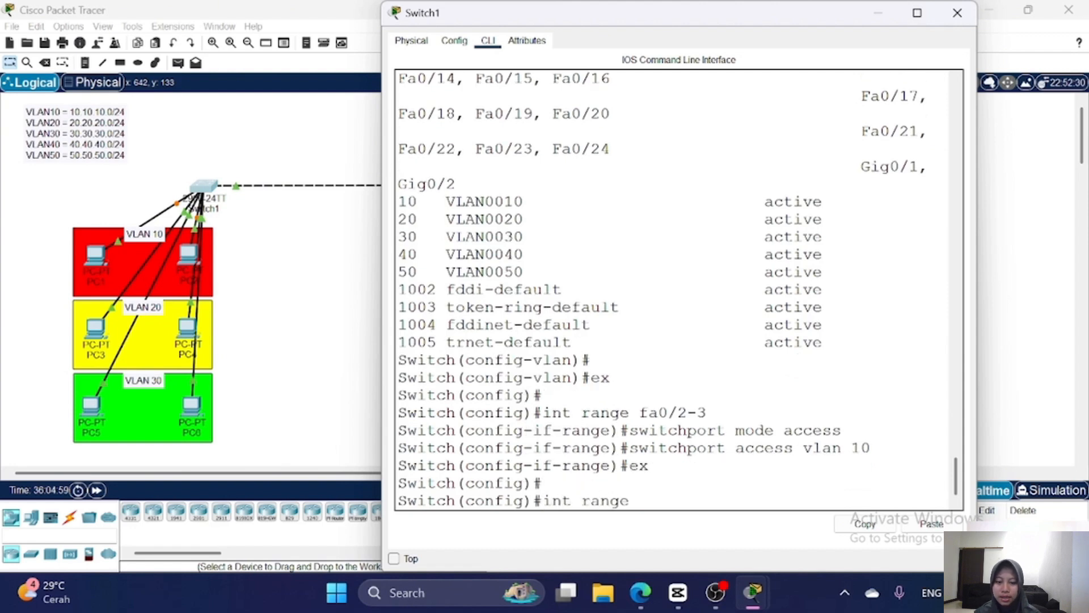
type(" fa0")
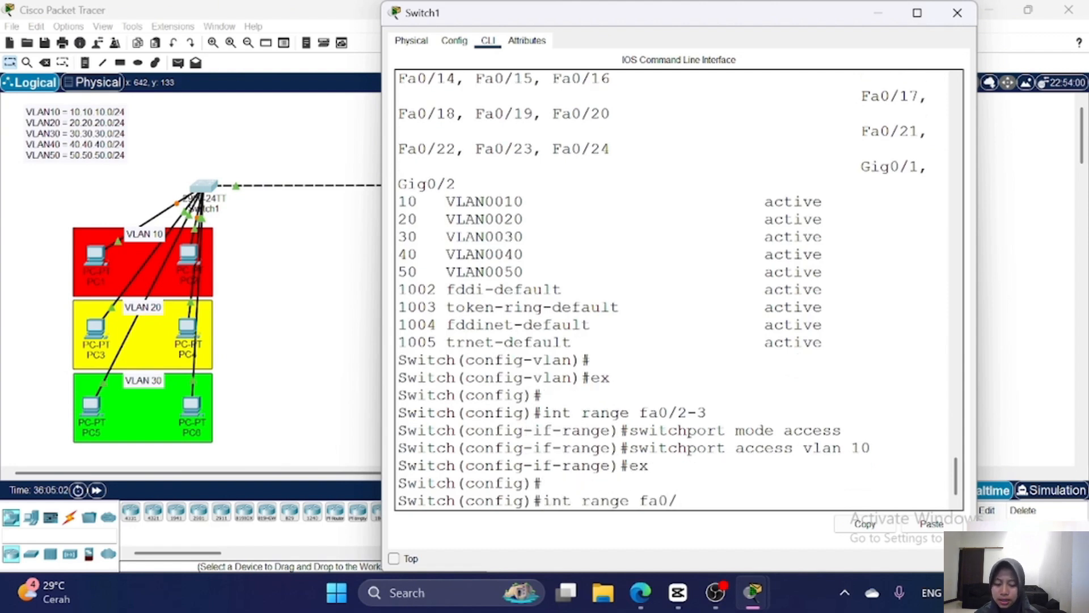
type("/4-5")
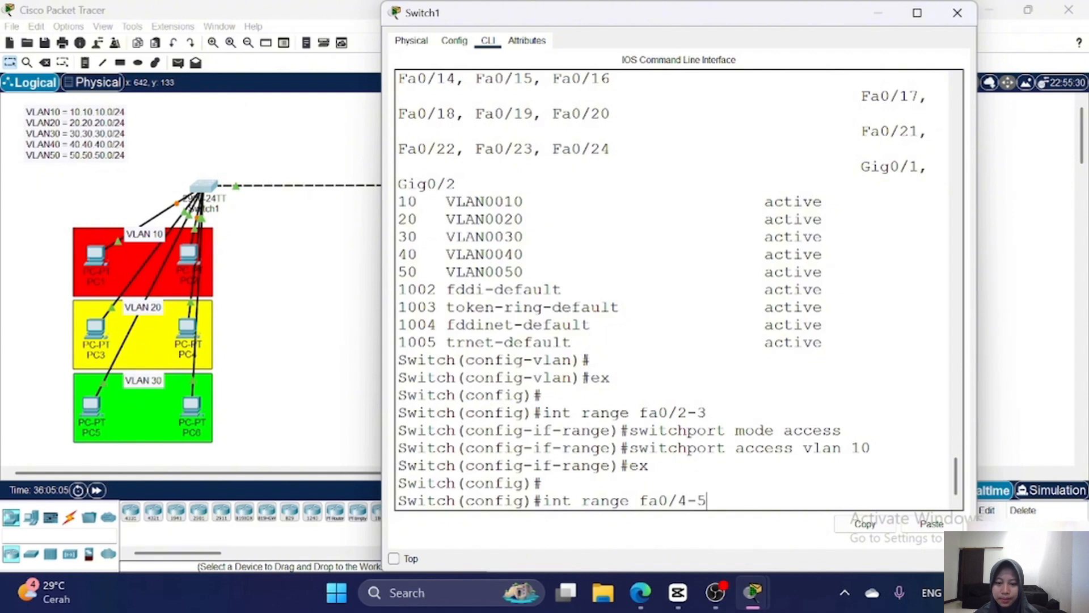
key("Return")
type("switchport m")
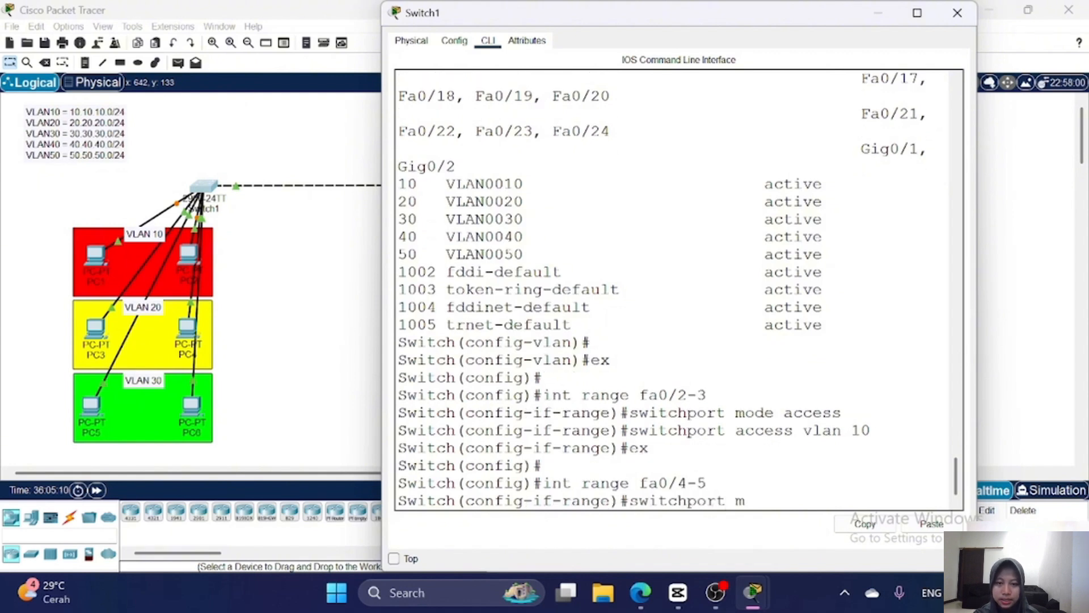
type("ode access")
key("Return")
- Assign ports fa0/4-5 on Switch1 to access VLAN 20, then return to global configuration mode
type("switch")
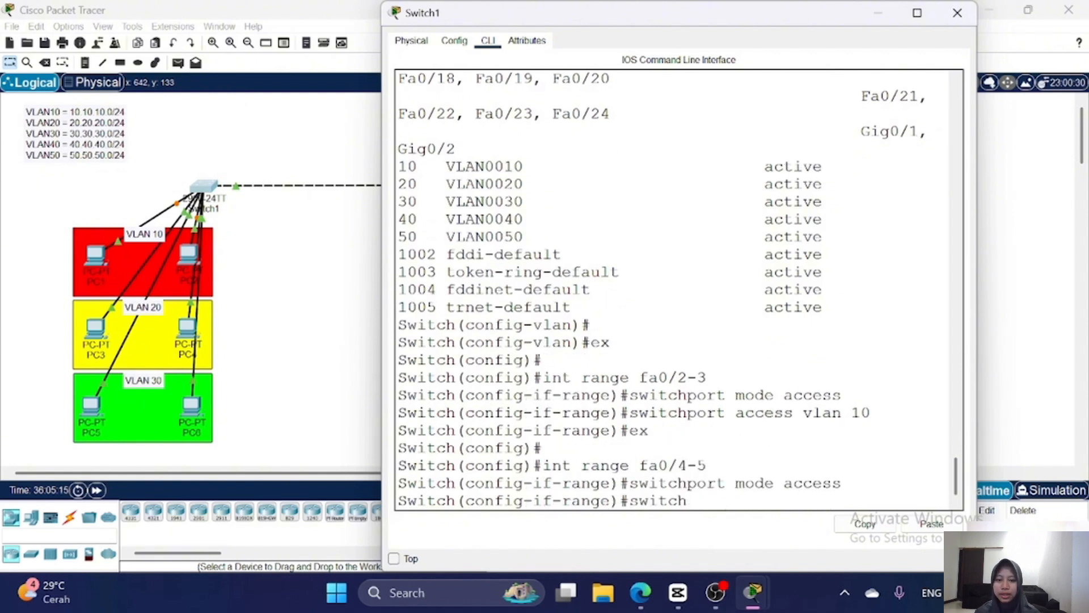
type("port access ")
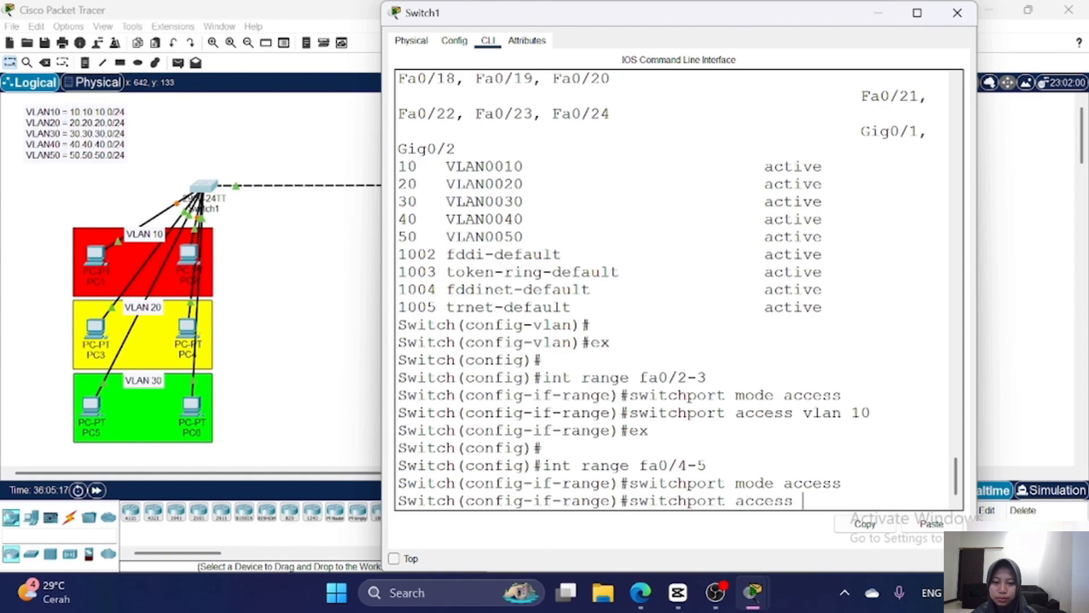
type("vlan")
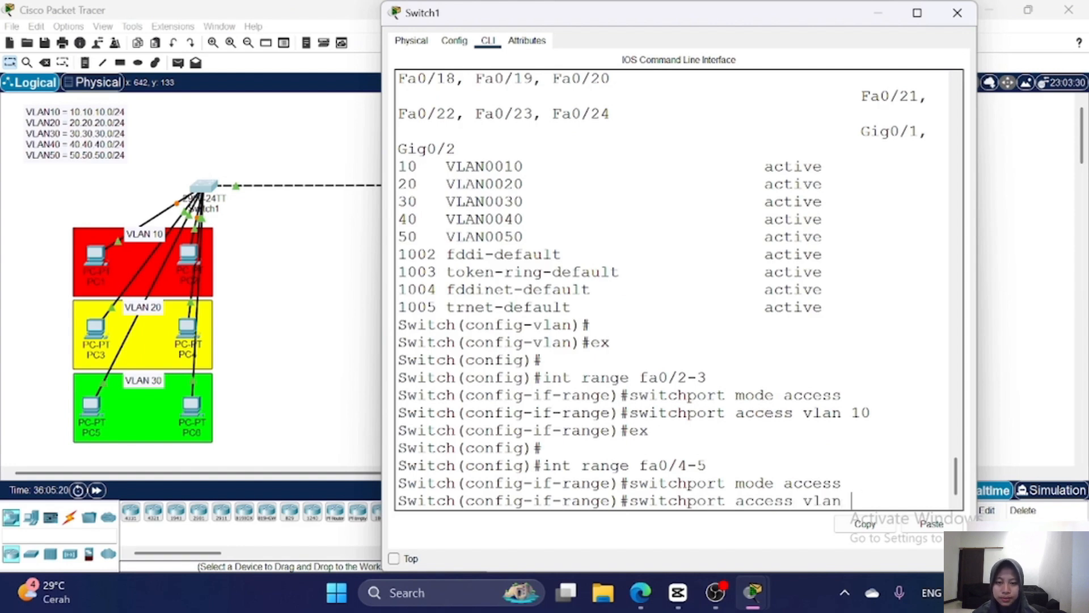
type(" 20")
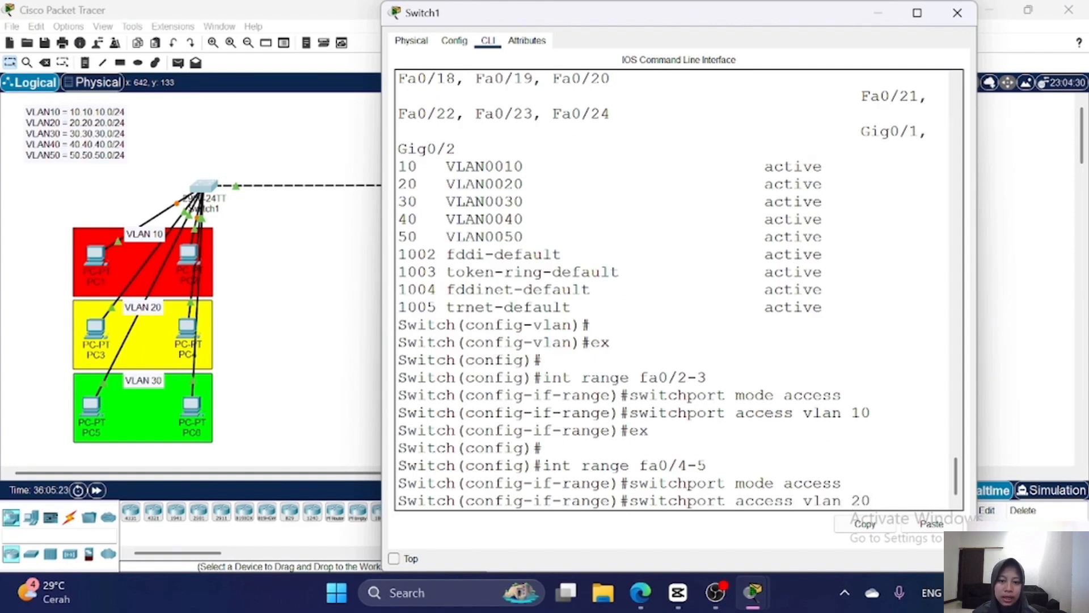
key("Return")
key("Return")
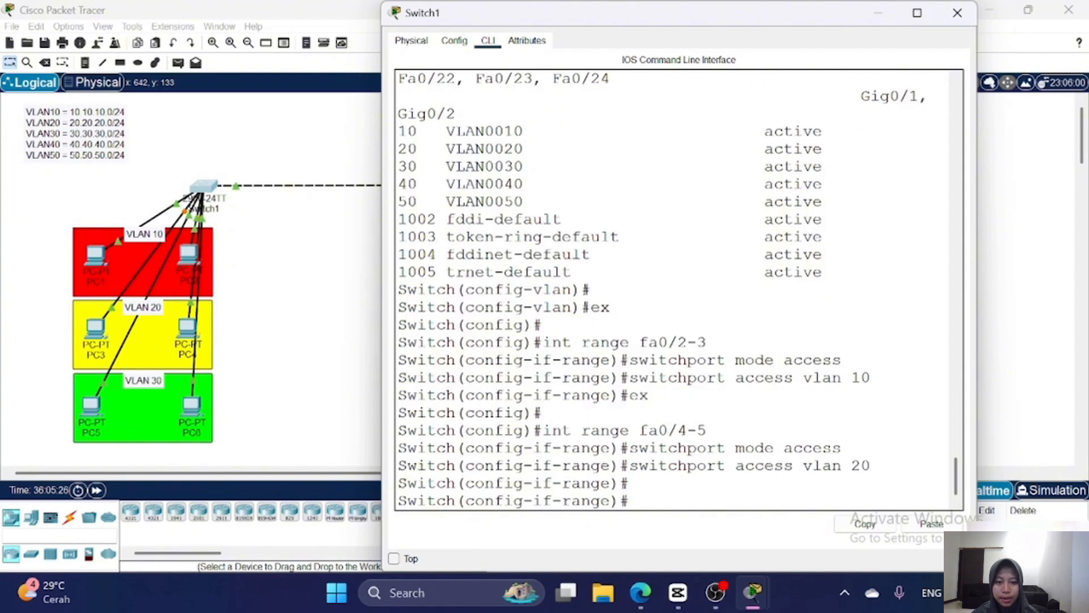
type("ex")
key("Return")
- Set ports fa0/6-7 on Switch1 to access mode in VLAN 30, then leave the interface range configuration
type("itch(config)#i")
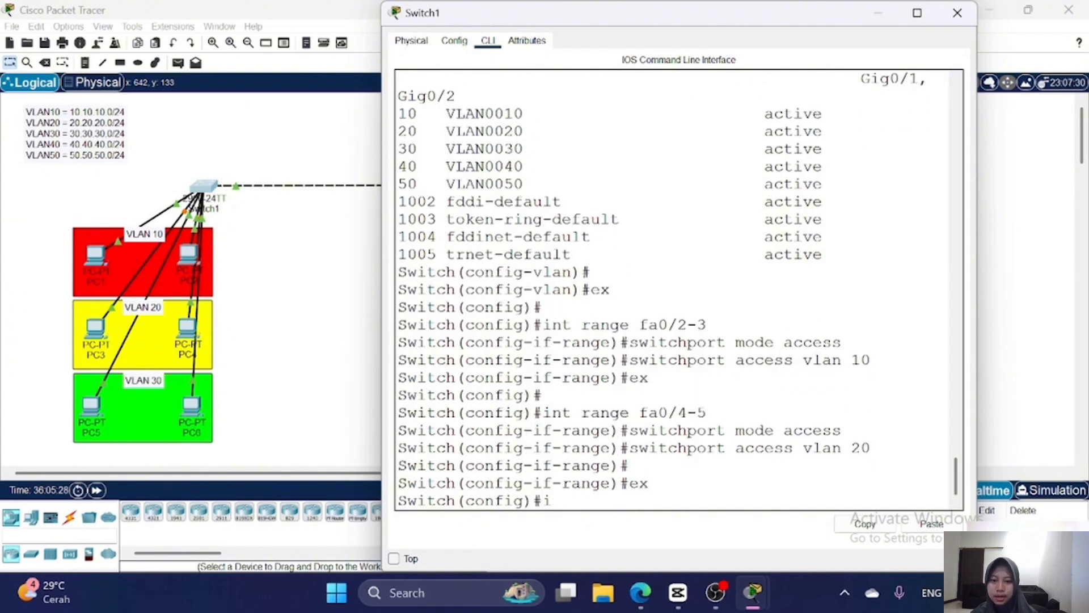
type("nt range fa0/6-7")
key("Return")
type("switchport mod")
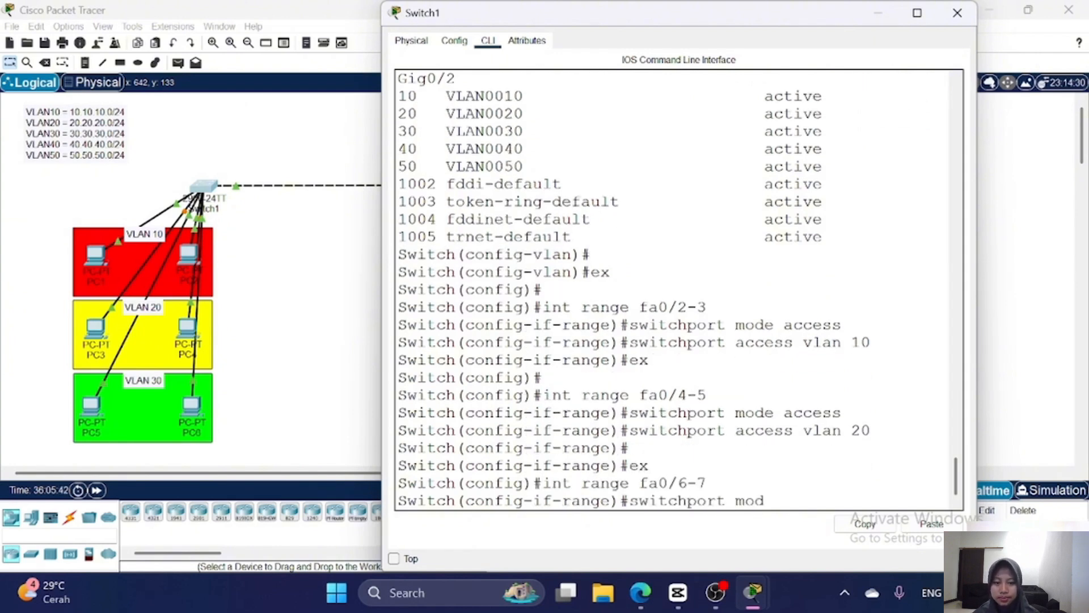
type("e access")
key("Return")
type("switchport access vlan 30")
key("Return")
type("ex")
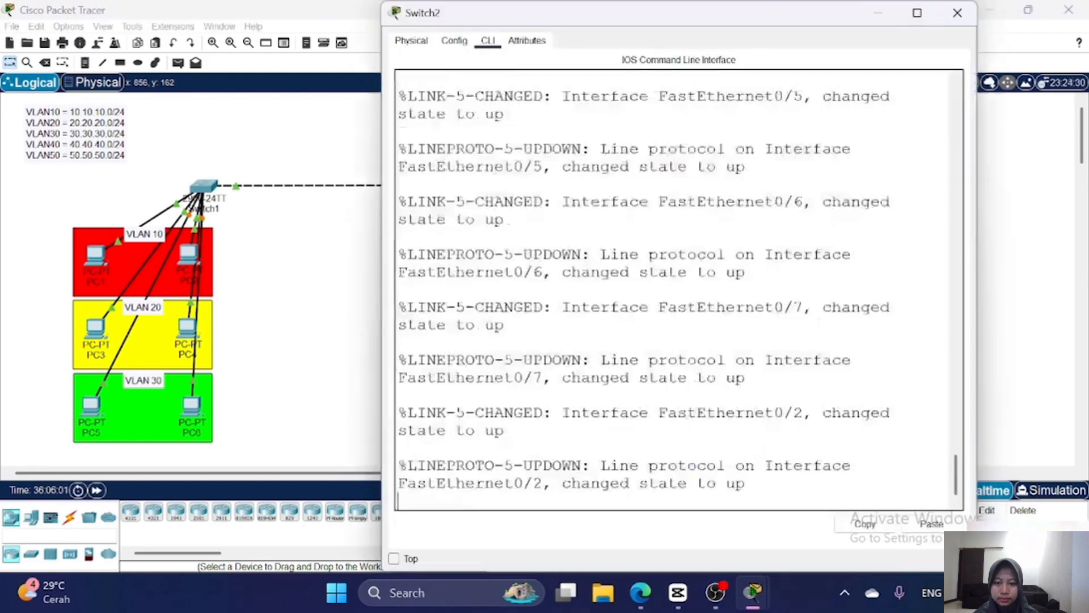
- Enter global configuration mode on Switch2 and create VLANs 10, 20, 30, 40 and 50, then leave VLAN configuration mode
key("Return")
type("en")
key("Return")
type("conf t")
key("Return")
type("int range fa0/")
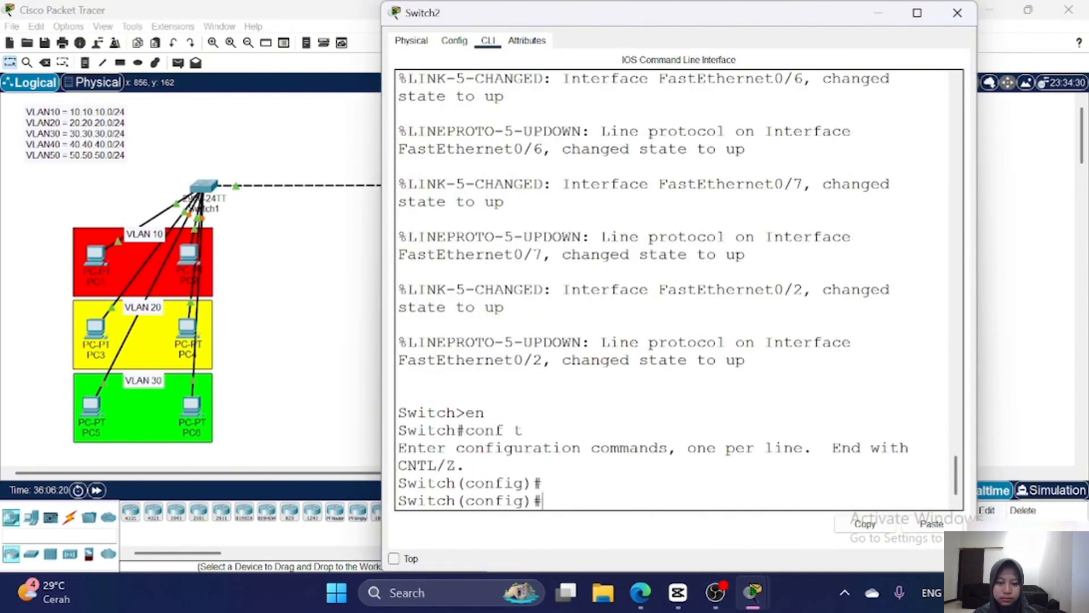
type("vlan 10 vlan 20 vlan 30 vlan 40 vlan 50 ex")
key("Return")
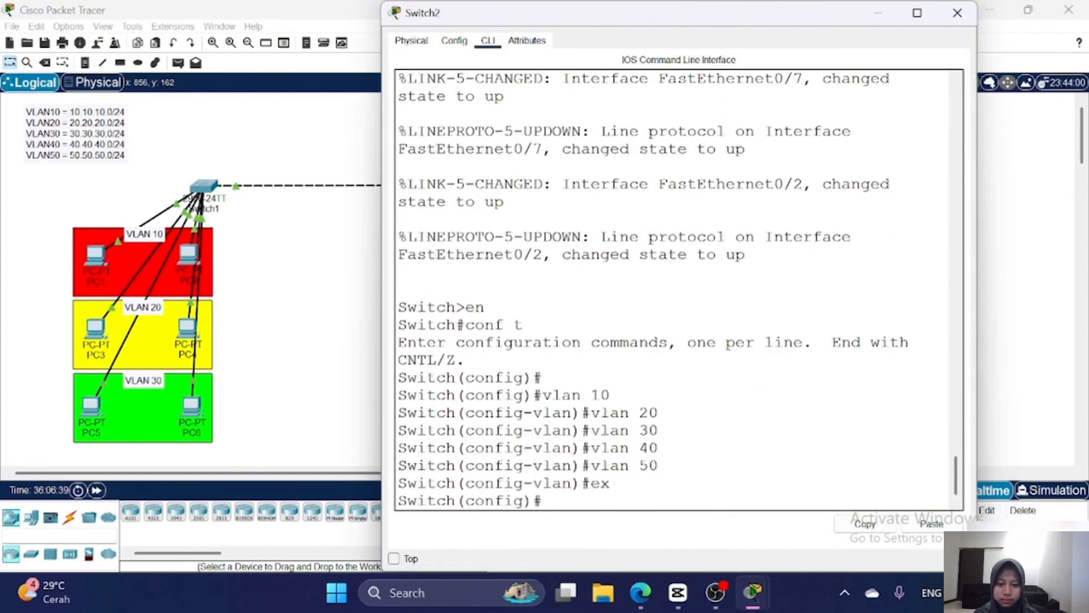
- Set ports fa0/4-5 on Switch2 to access mode in VLAN 40, then return to global configuration mode
type("int range fa0/4-5")
key("Return")
type("switchport mode access")
key("Return")
type("switchport access vlan ")
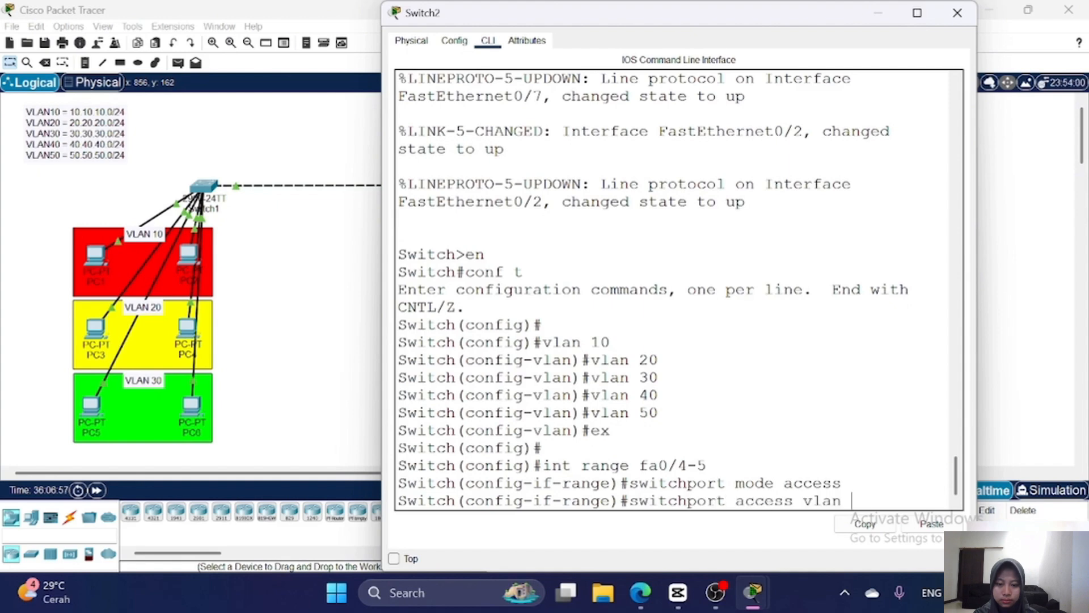
type("40")
key("Return")
key("Return")
type("ex")
key("Return")
- Set ports fa0/6-7 on Switch2 to access mode in VLAN 50, then return to global configuration mode
type("int range fa0/6-7")
key("Return")
type("switchport mode aaccess")
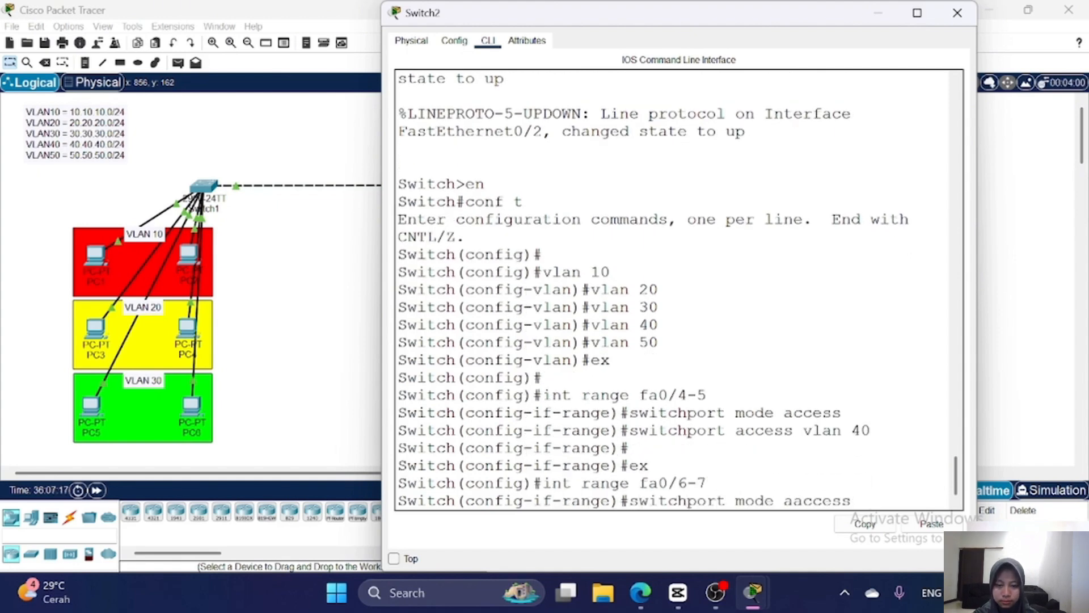
key("Return")
type("switchport access vlan 50")
key("Return")
key("Return")
type("ex")
key("Return")
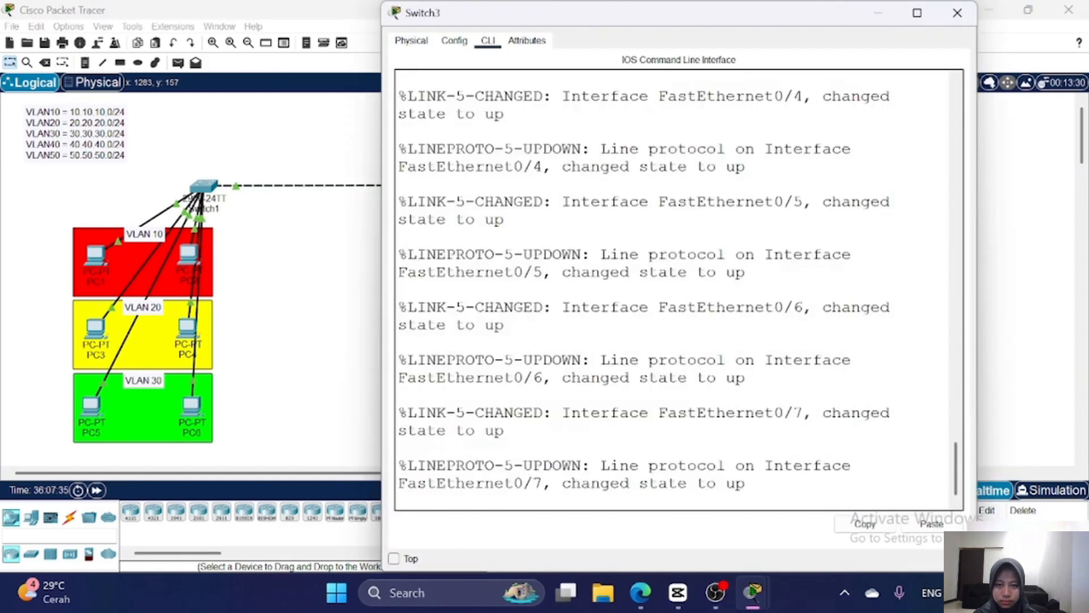
- Enter global configuration mode on Switch3 and create VLANs 10, 20, 30, 40 and 50, then leave VLAN configuration mode
type("en conf t  vlan 10 vlan 20 vlan 30 vlan 40 vlan 50")
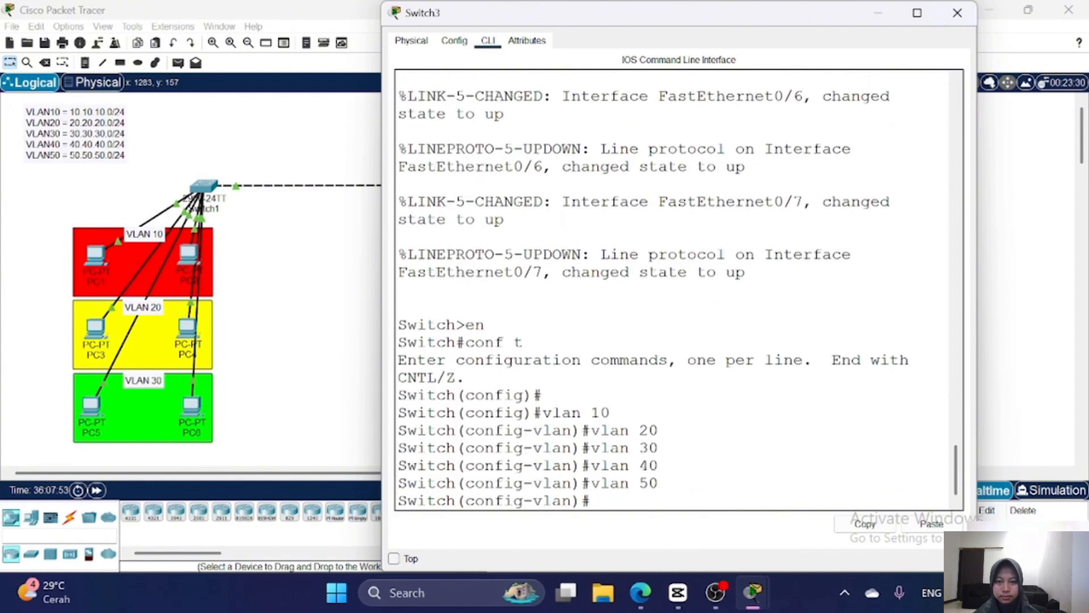
key("Return")
type("ex")
key("Return")
- Set ports fa0/2-3 on Switch3 to access mode in VLAN 10, then return to global configuration mode
type("int range fa0/2-3")
key("Return")
type("switchport mode acc")
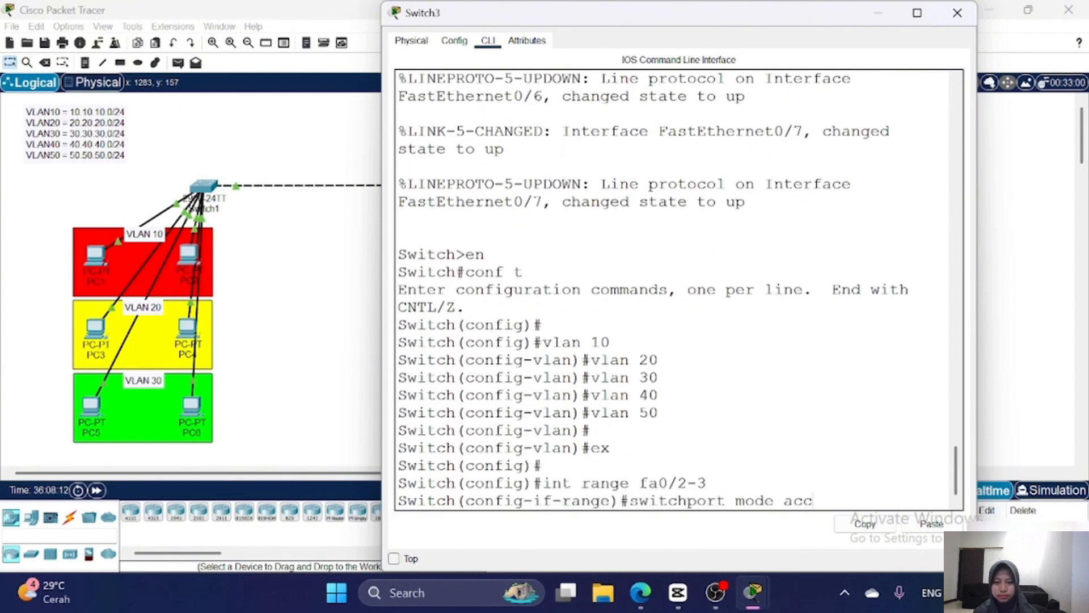
type("ess")
key("Return")
type("switchport access vlan 10")
key("Return")
key("Return")
type("ex")
key("Return")
key("Return")
- Set ports fa0/4-5 on Switch3 to access mode in VLAN 20, then return to global configuration mode
type("int range fa0/")
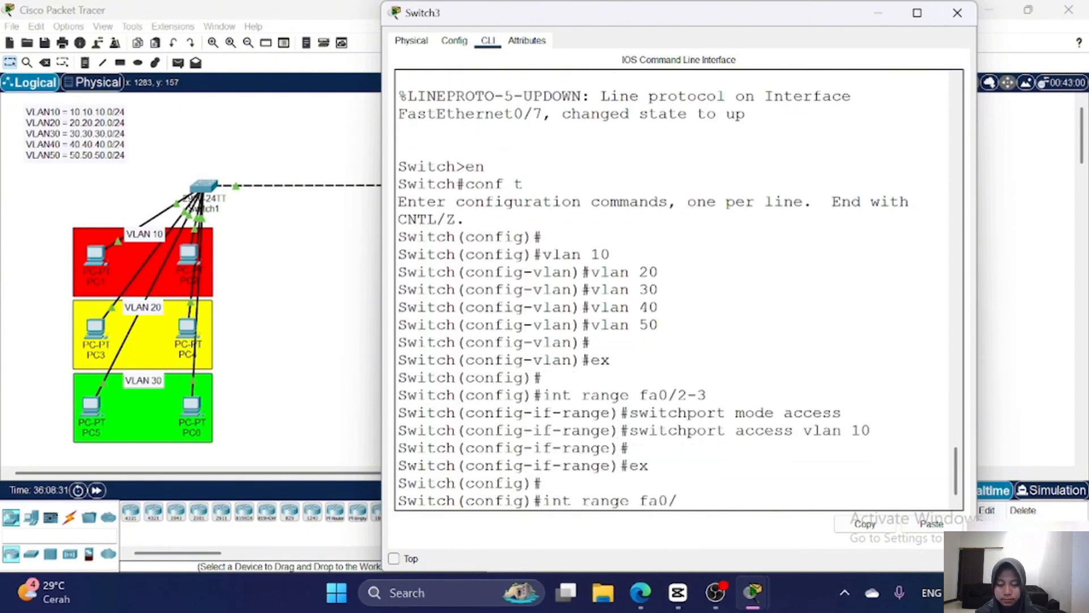
type("4-5")
key("Return")
type("switchport mode access")
key("Return")
type("switchport access vlan 20")
key("Return")
type("ex  u")
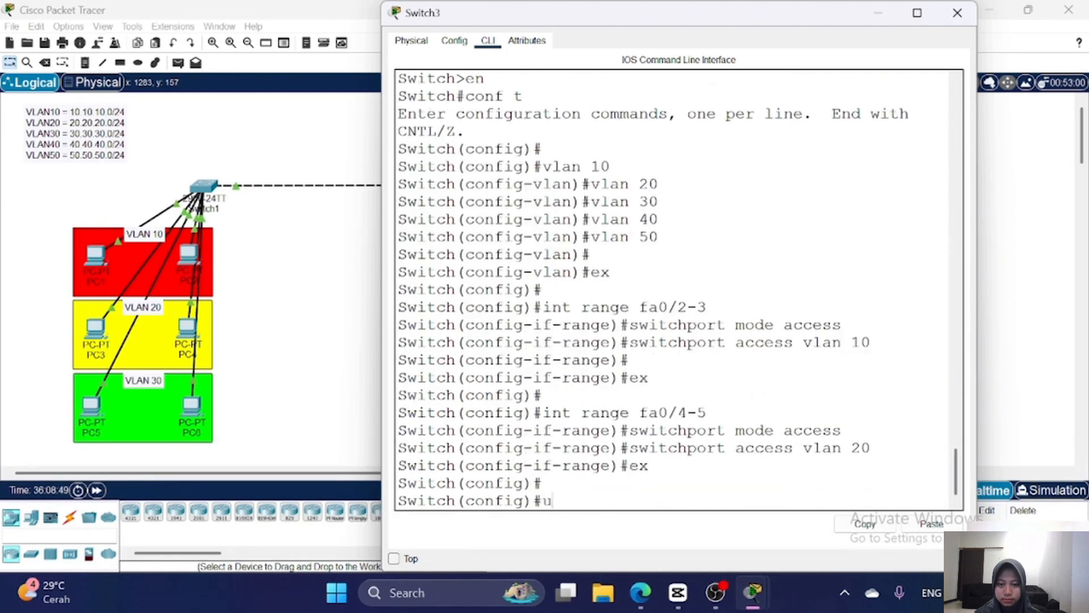
key("BackSpace")
- Set ports fa0/6-7 on Switch3 to access mode in VLAN 30, then return to global configuration mode
type("int range fa0/6-7")
key("Return")
type("switchport mode access")
key("Return")
type("switchport access")
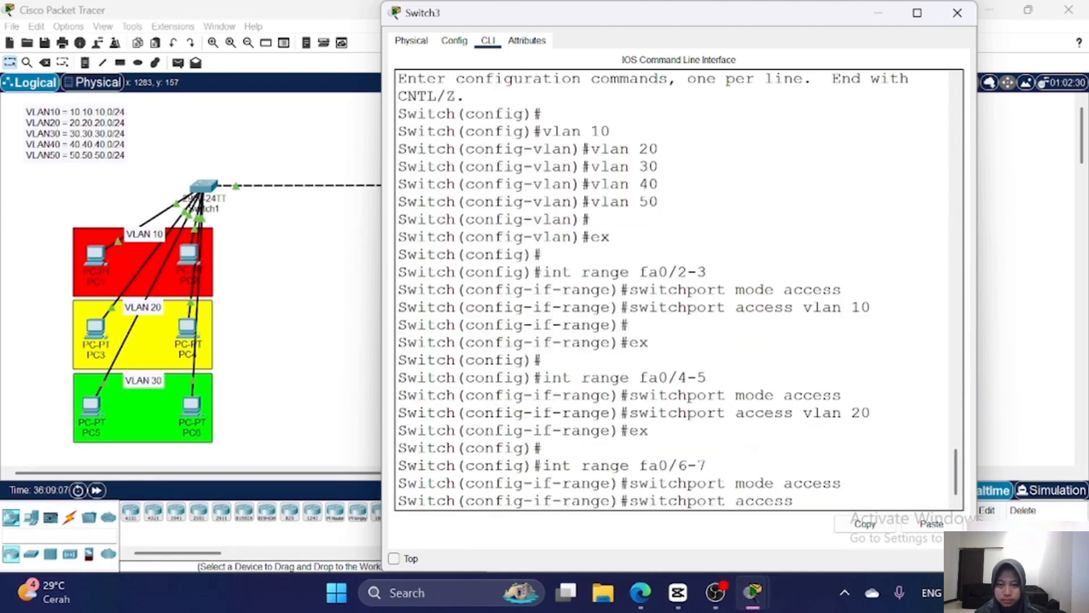
type(" vlan 30")
key("Return")
key("Return")
type("ex")
key("Return")
key("Return")
key("Return")
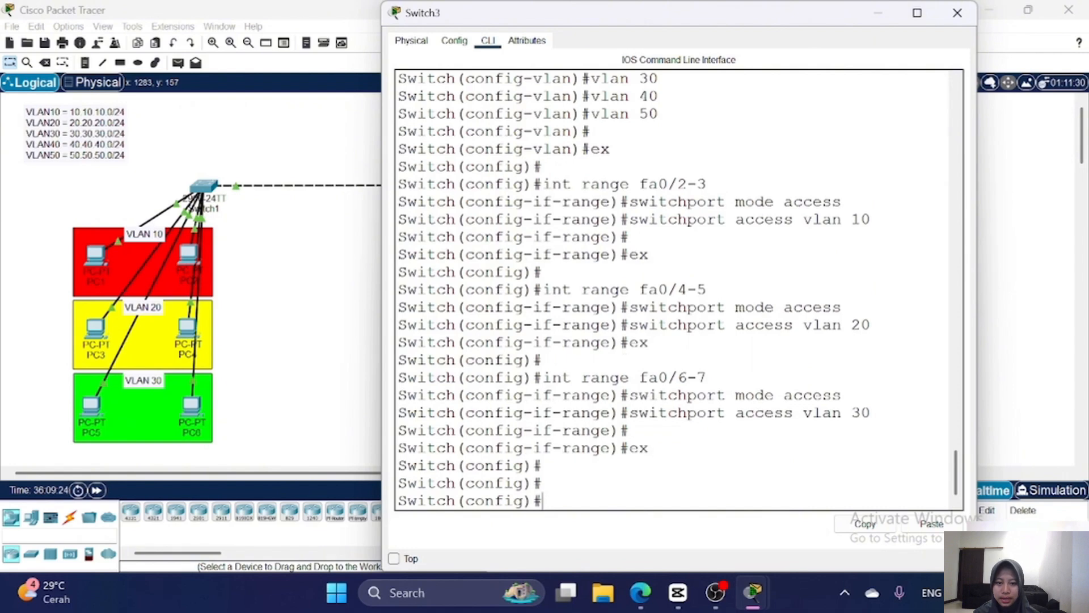
- Close the Switch3 window, open Switch1 and set its interface fa0/1 to switchport trunk mode
left_click(958, 13)
left_click(203, 186)
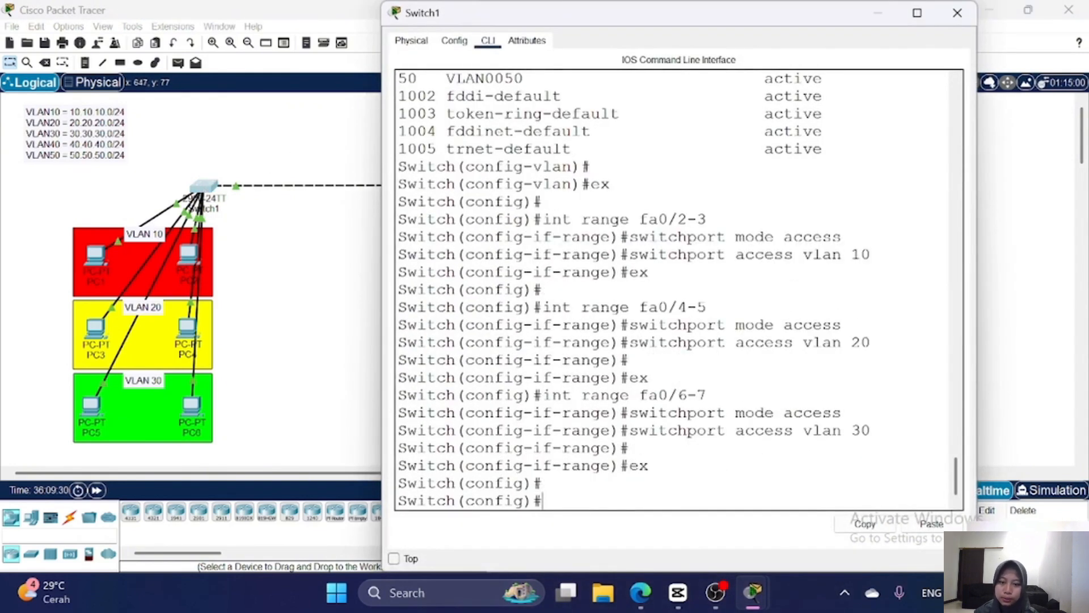
type("int fa0")
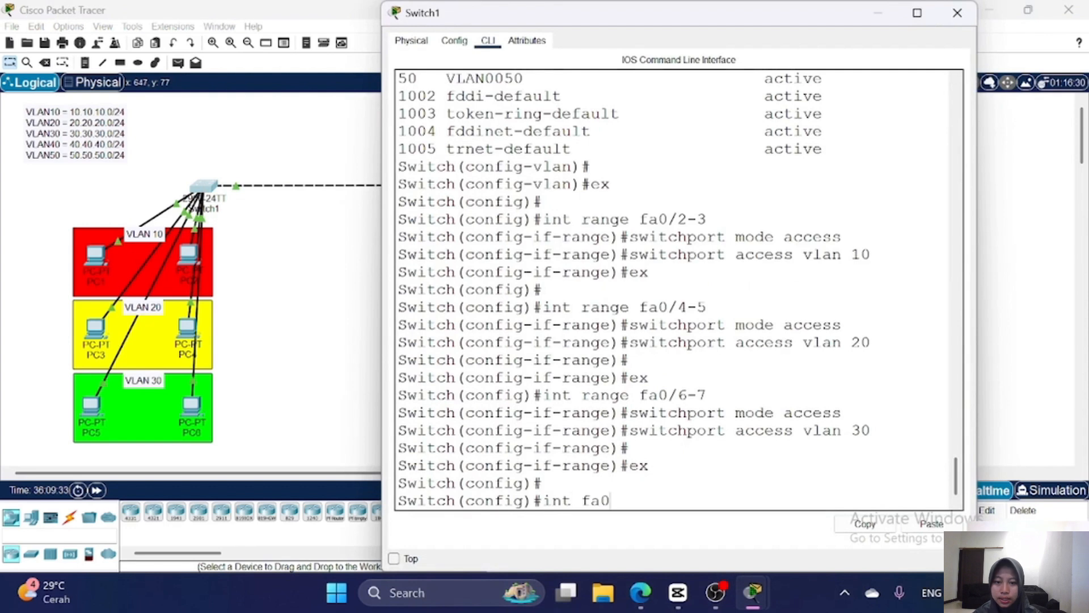
type("/1")
key("Return")
type("swi")
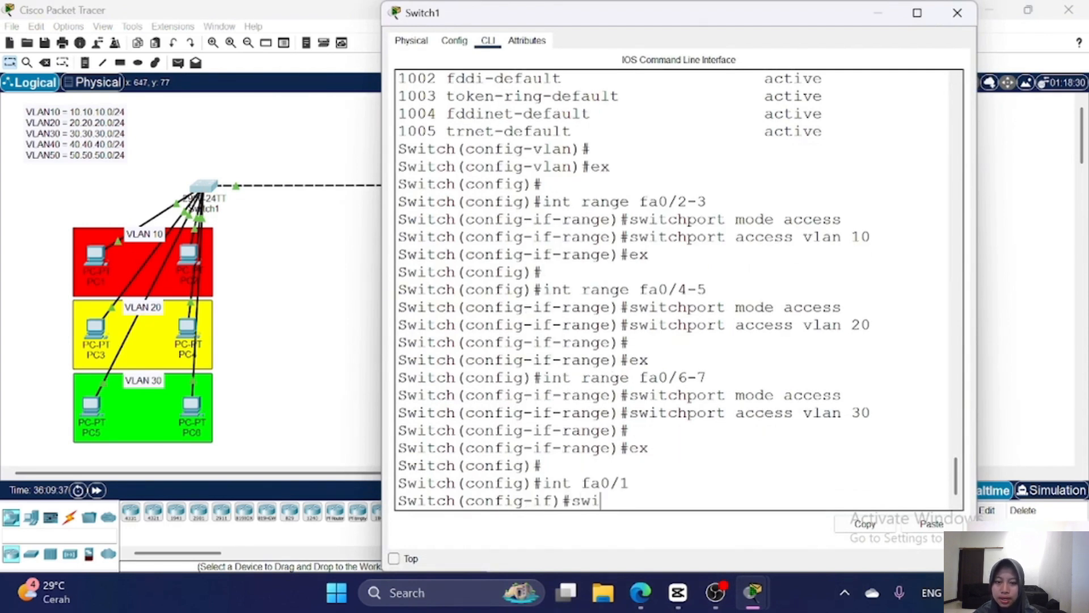
type("tc")
key("BackSpace")
type("tch")
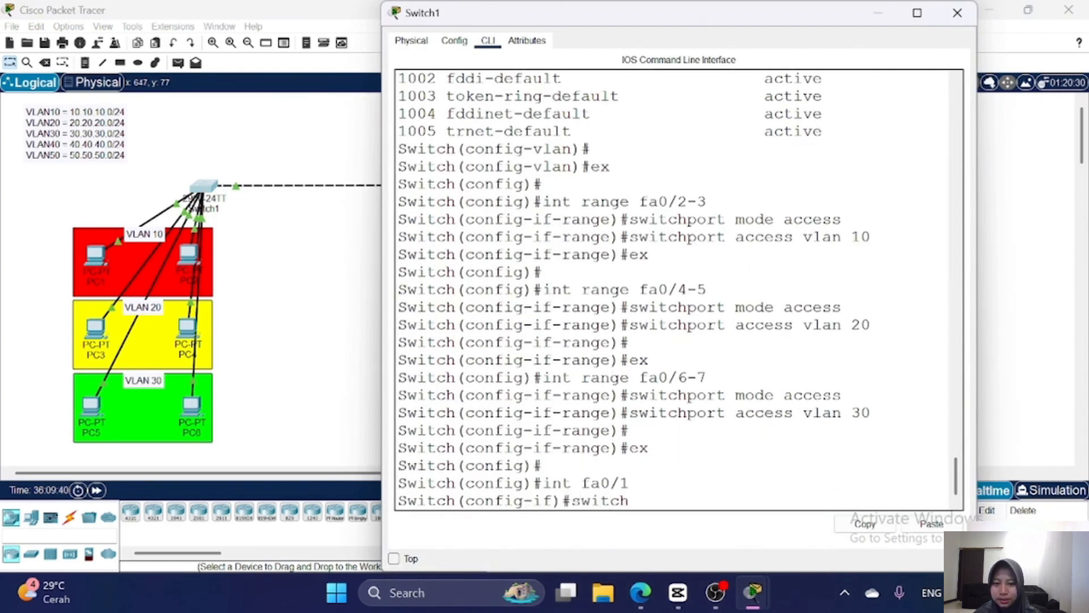
type("port mod")
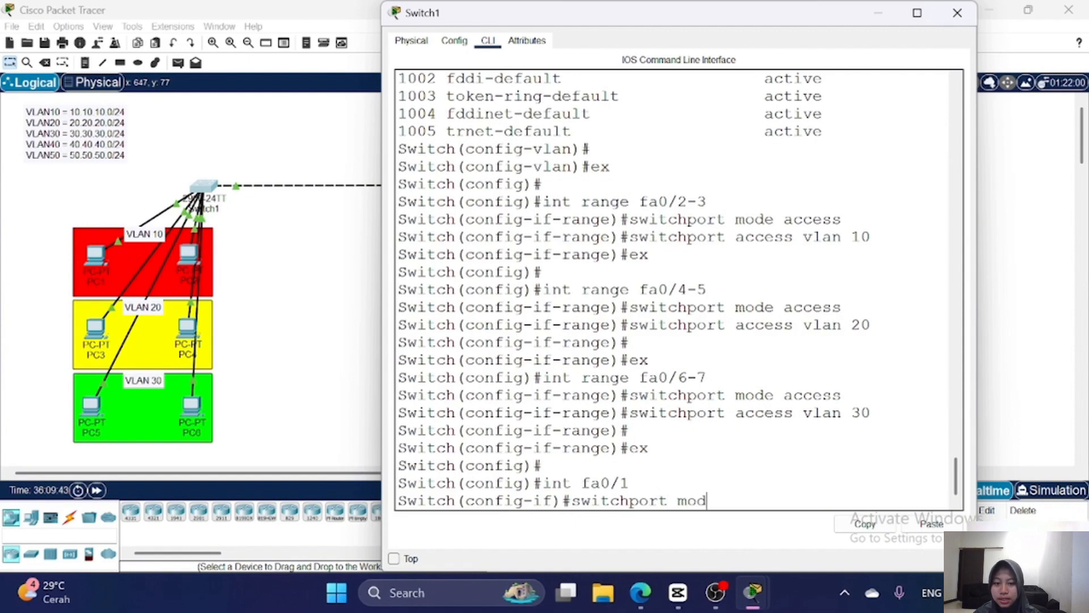
type("e trunk")
key("Return")
key("Up")
key("Return")
- Show the trunk interface details of Switch1 from interface configuration mode
type("do show ")
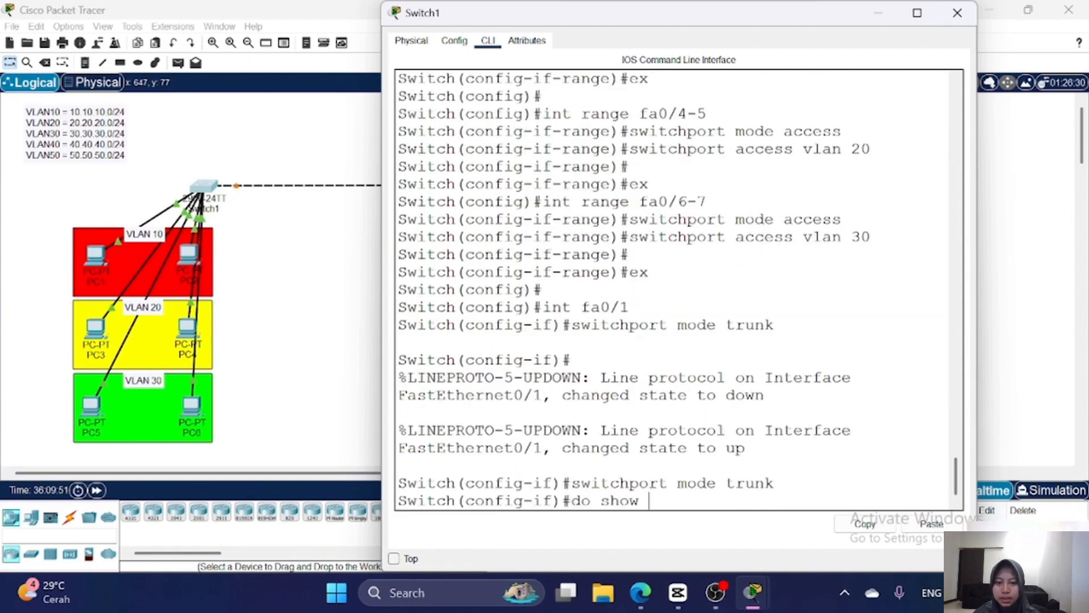
type("int trunk")
key("Return")
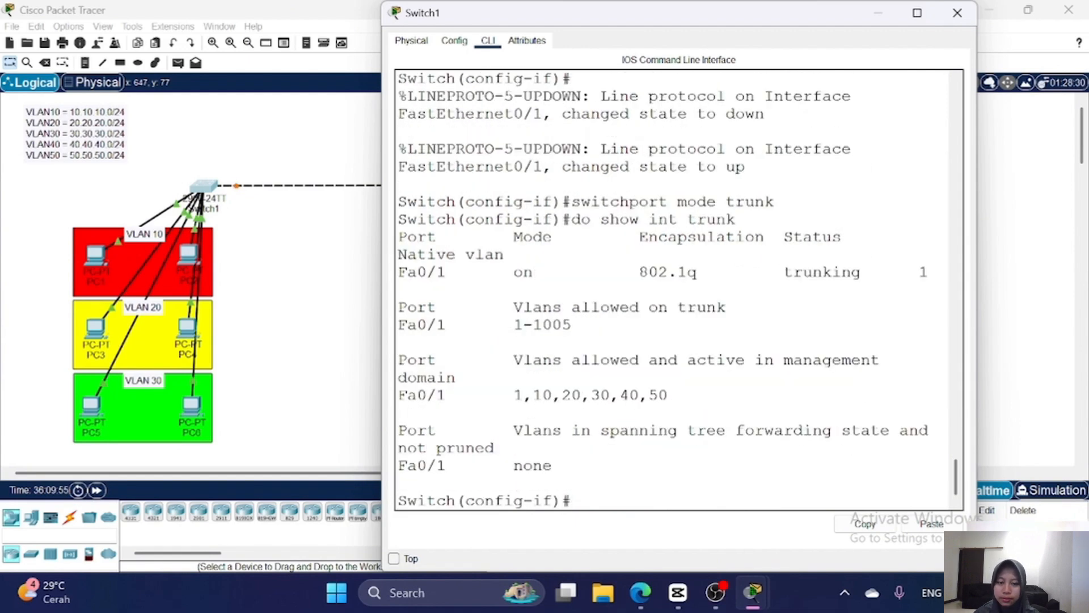
key("Return")
- Close the Switch1 window, open Switch2 and enter configuration of interface range fa0/1-3
left_click(958, 12)
left_click(481, 186)
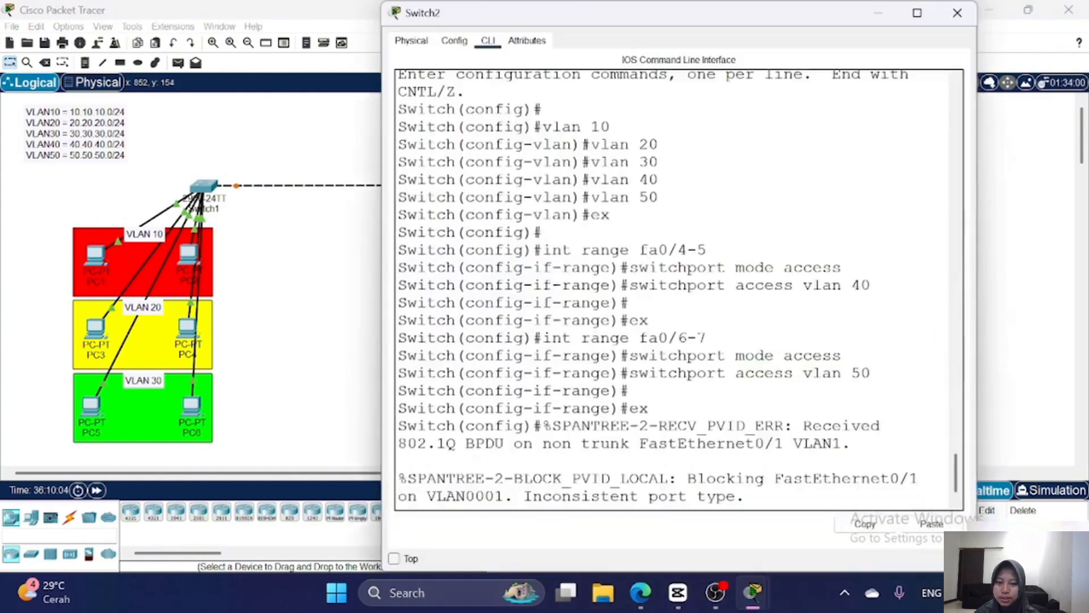
key("Return")
key("Return")
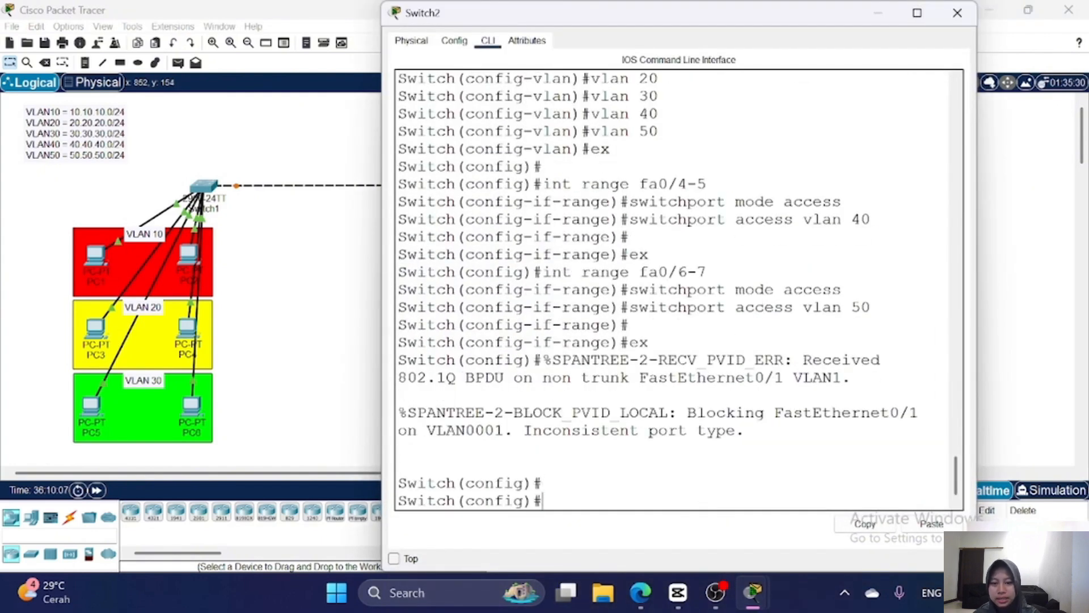
type("int range fa0")
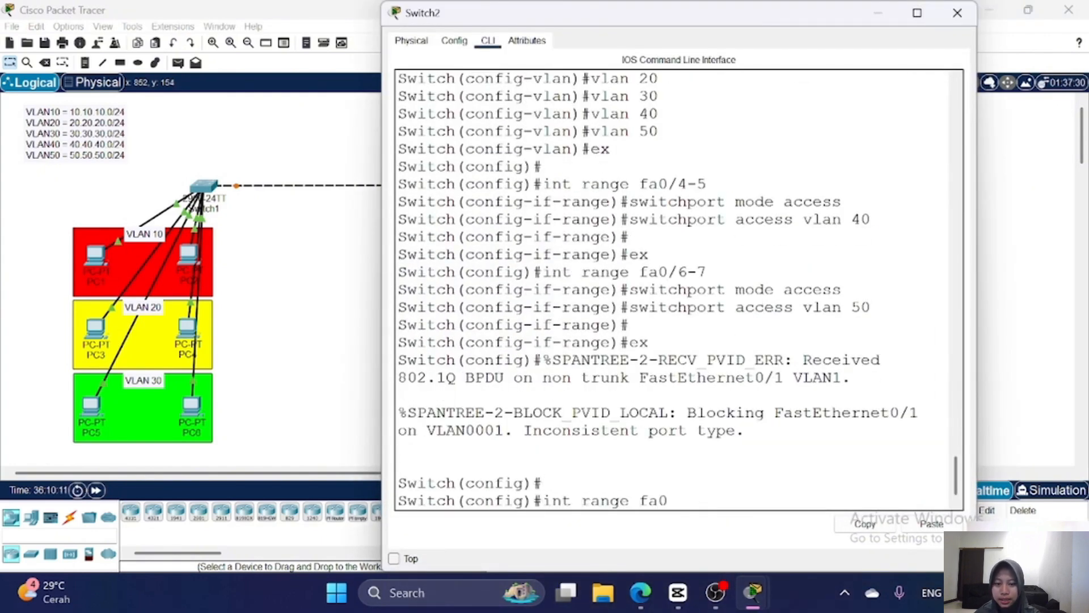
type("/1-3")
key("Return")
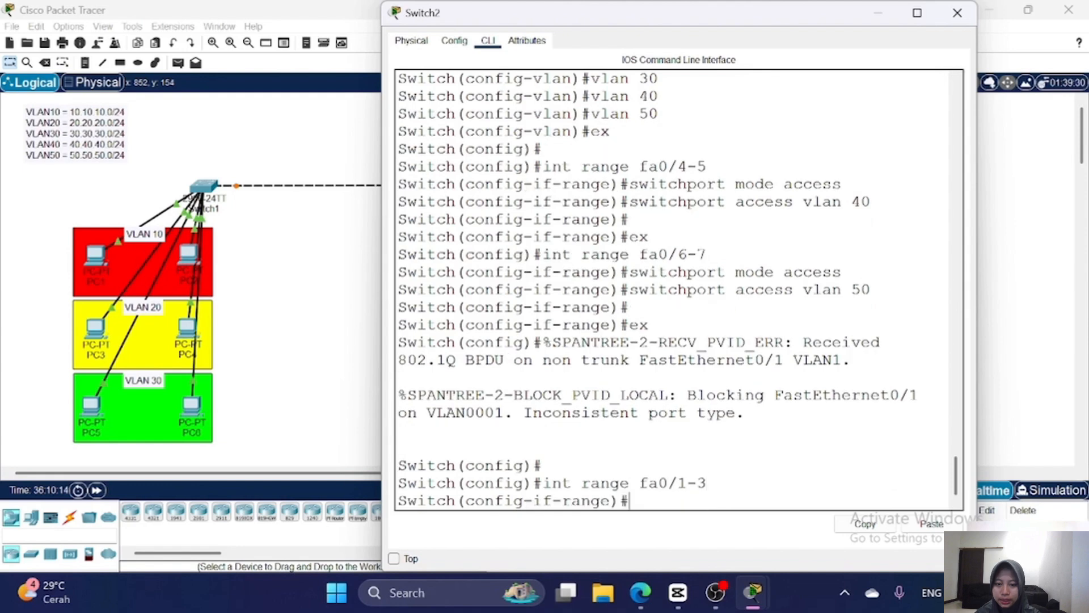
- Set the fa0/1-3 range on Switch2 to switchport trunk mode, then return to global configuration mode
type("switcpo")
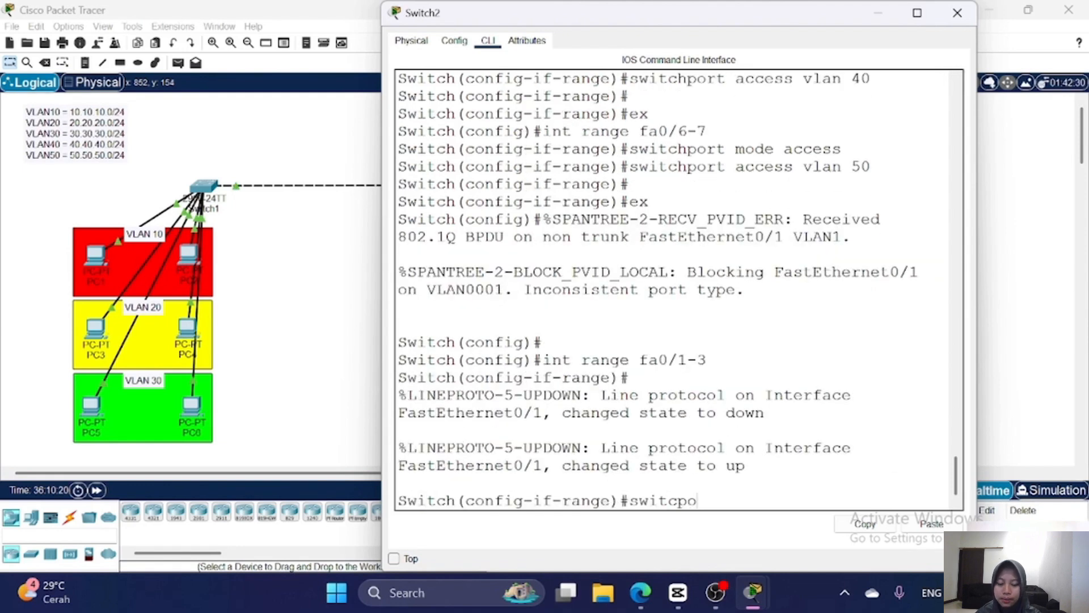
key("BackSpace")
key("BackSpace")
type("hport")
type("mode trunk")
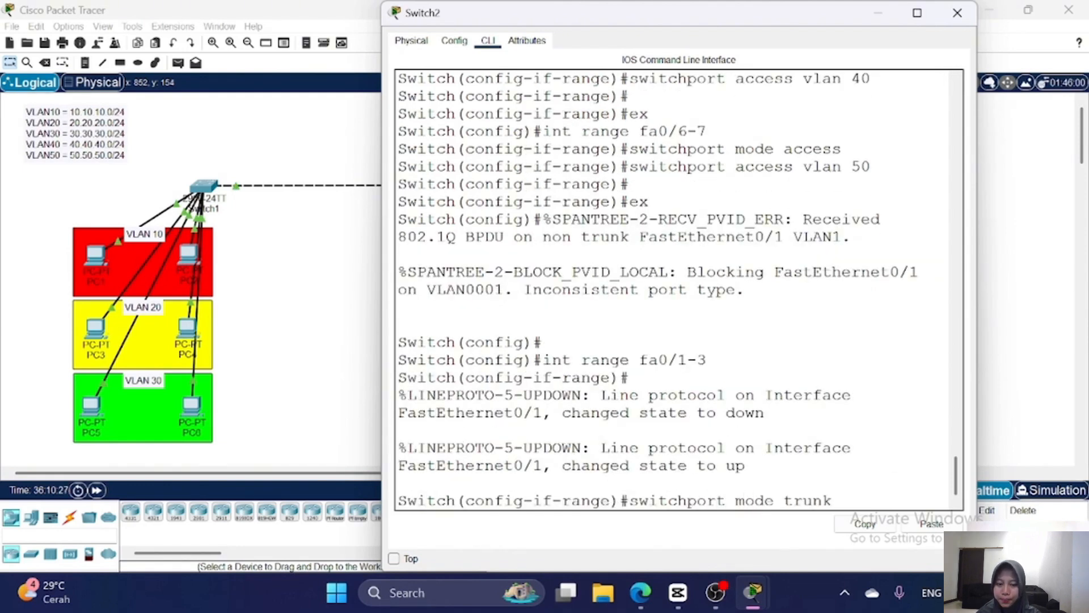
key("Return")
key("Up")
key("Return")
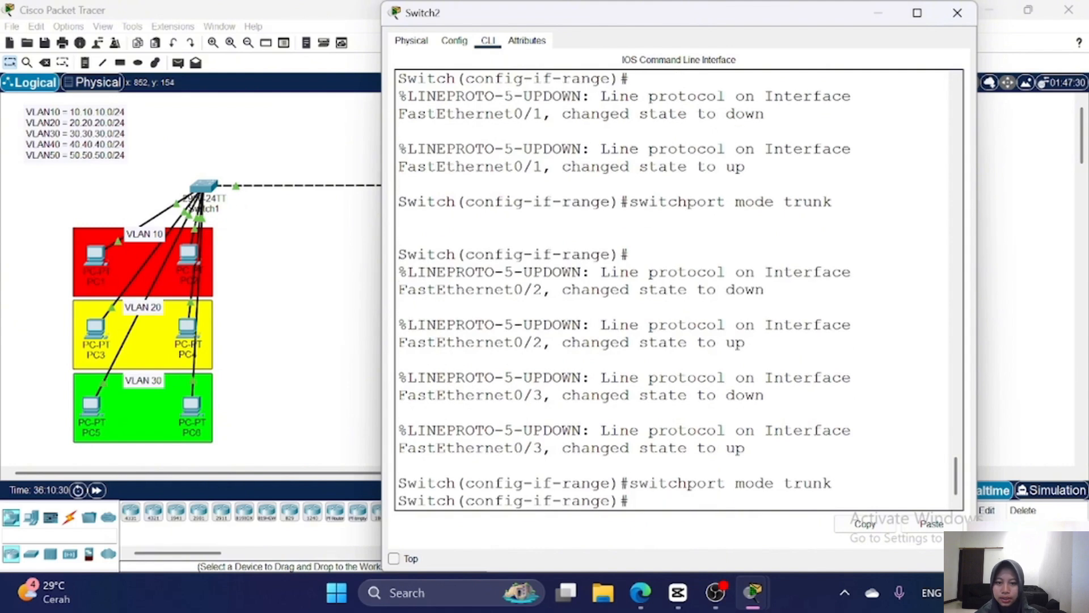
type("ex")
key("Return")
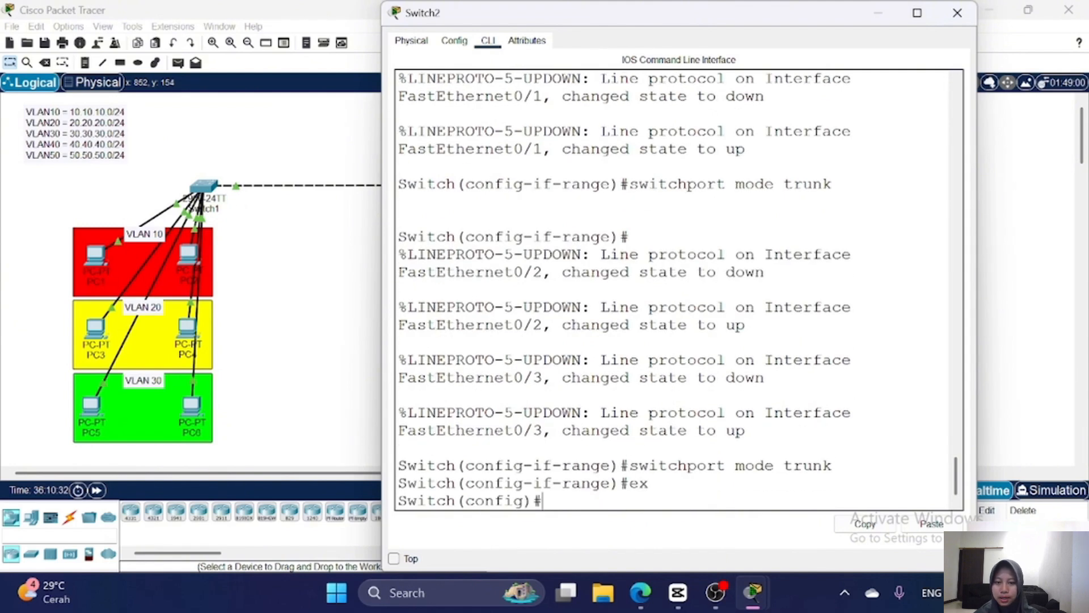
- Put the Switch2 window away, open Switch3 and set its interface fa0/1 to switchport trunk mode
left_click(882, 12)
left_click(720, 185)
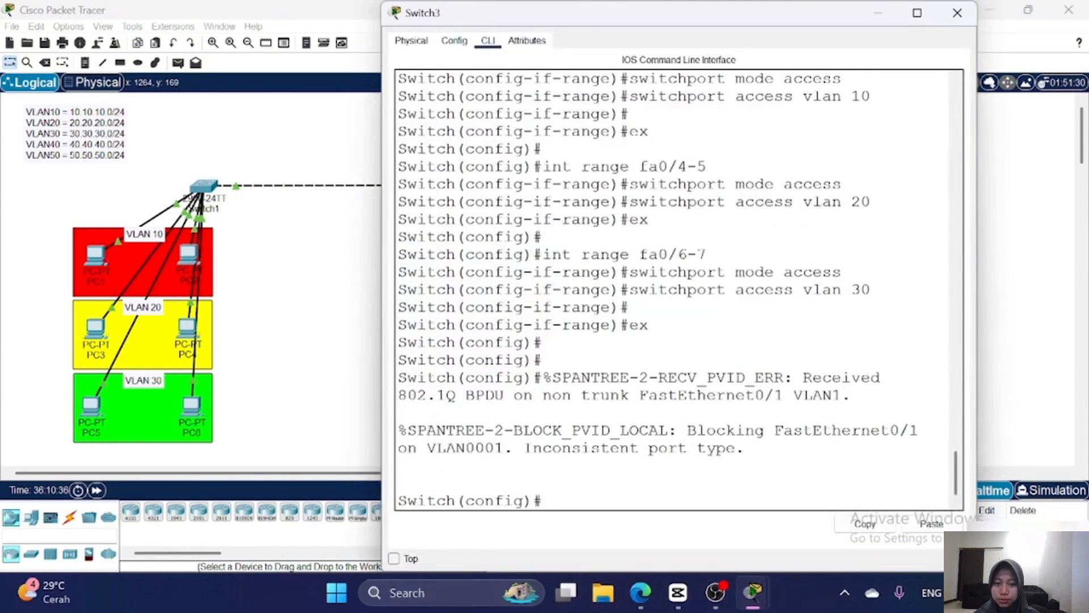
key("Return")
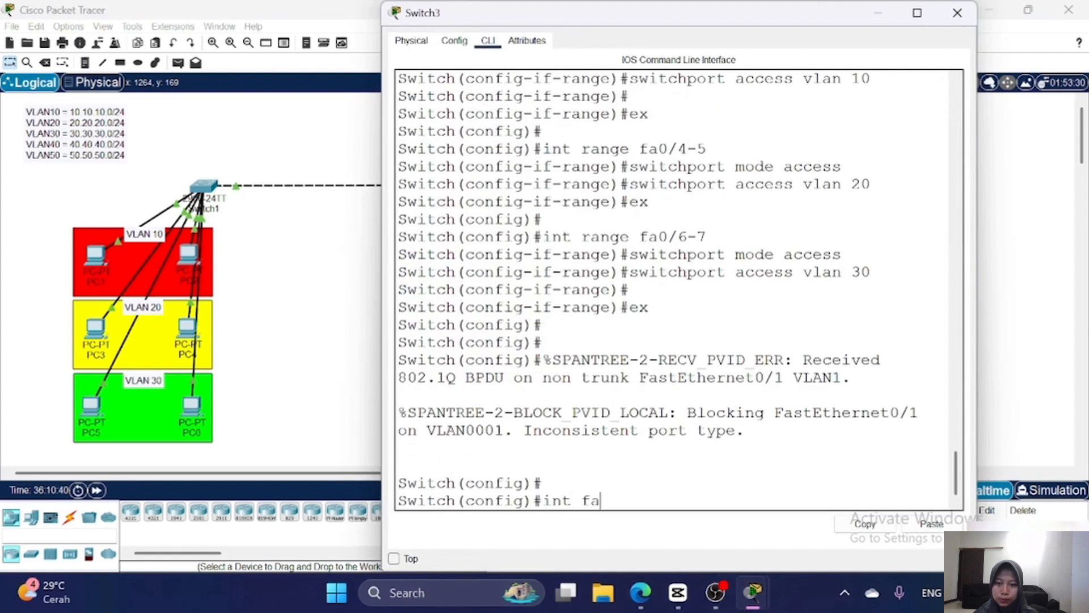
type("int fa0/1")
key("Return")
type("switchport mo")
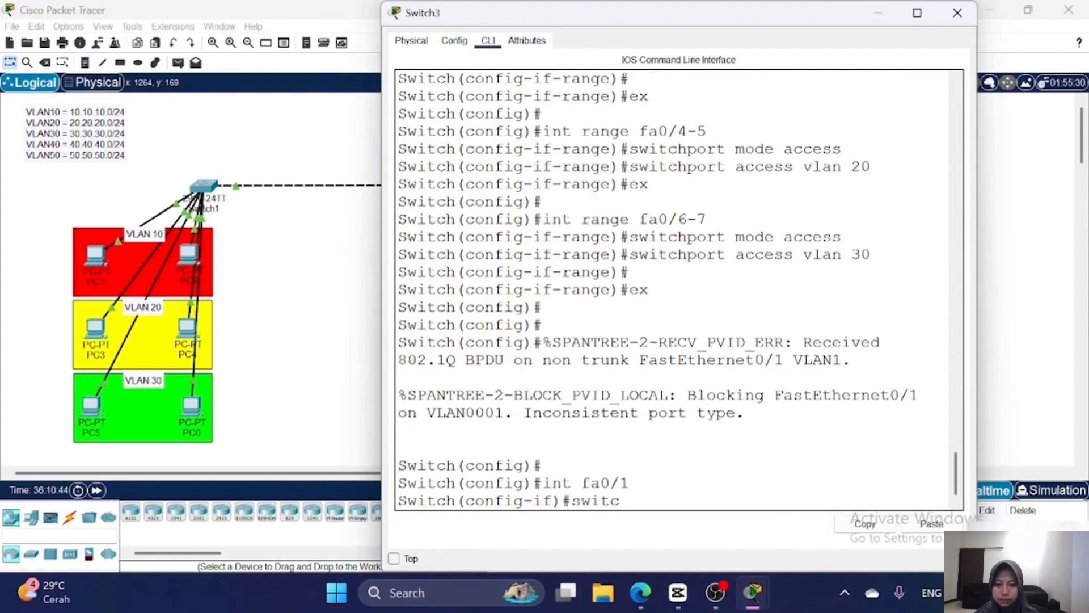
type("de trunk")
key("Return")
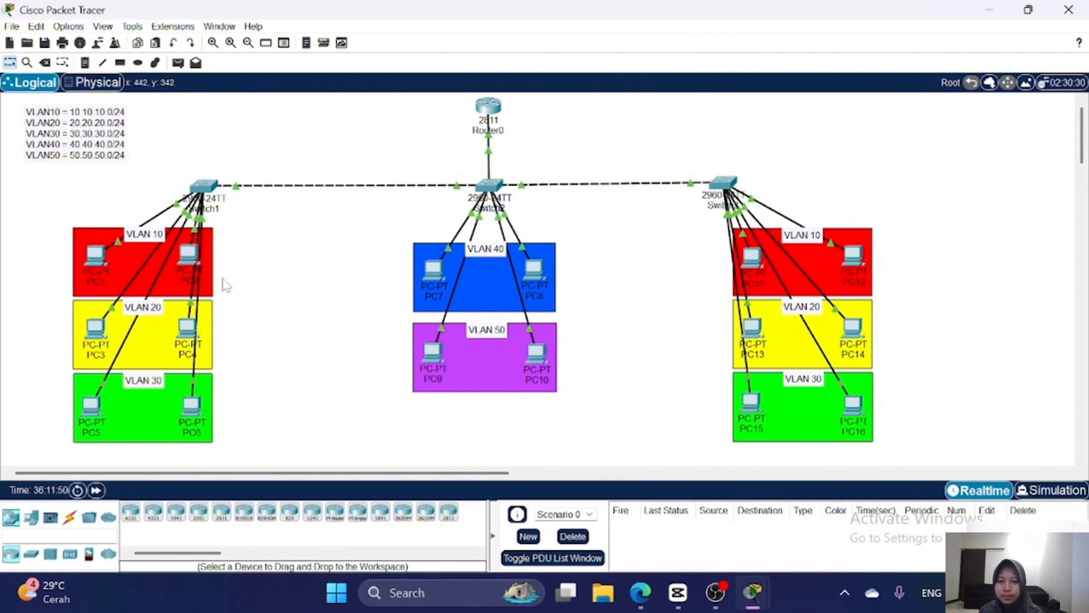
- Set PC1's IPv4 configuration to DHCP, then close its window
left_click(100, 261)
left_click(510, 45)
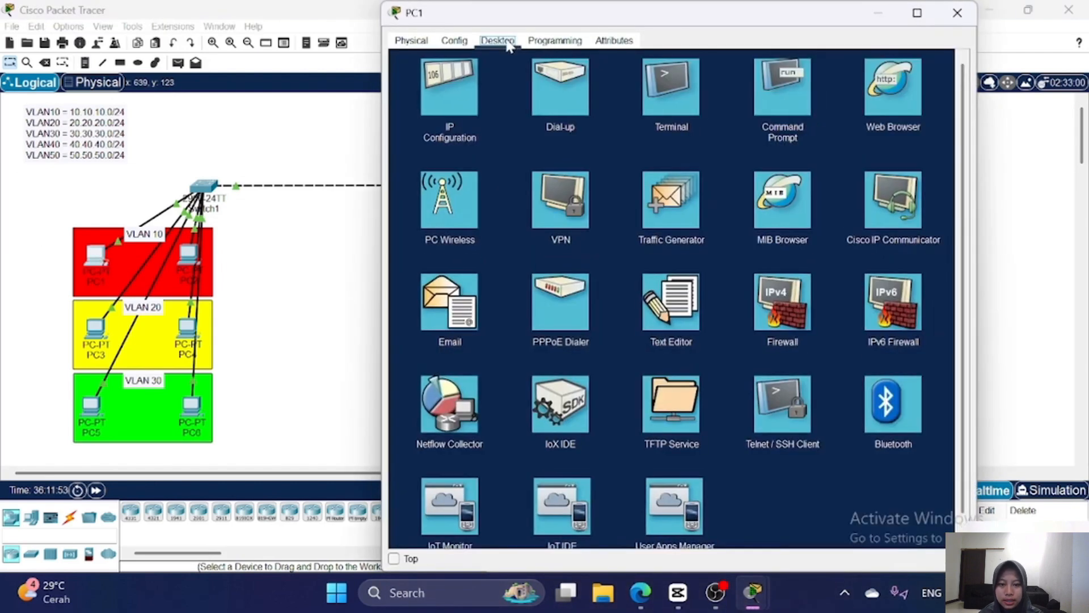
left_click(448, 89)
left_click(408, 112)
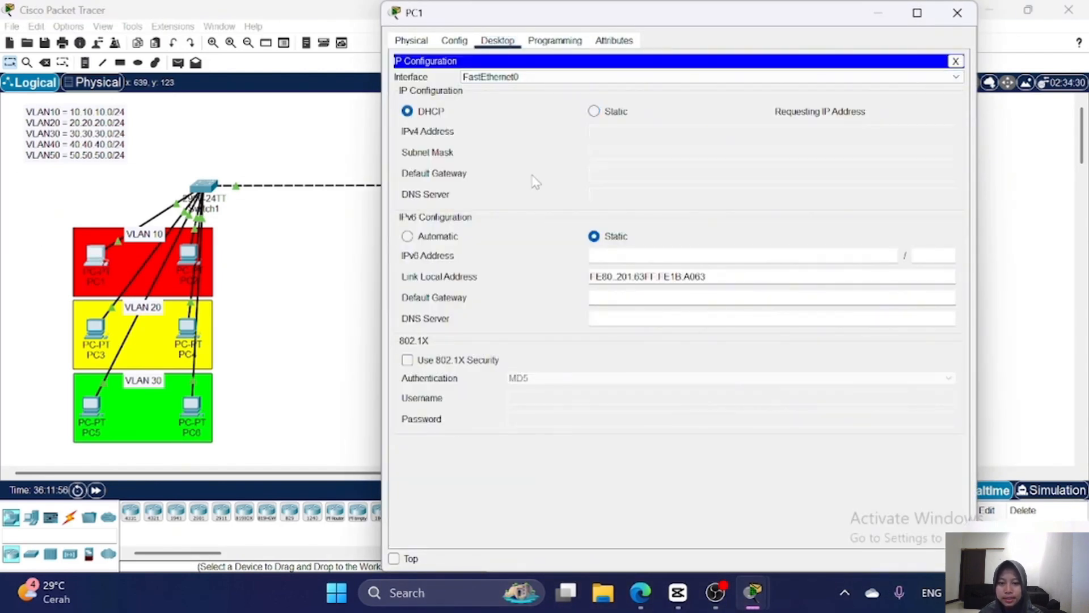
left_click(958, 13)
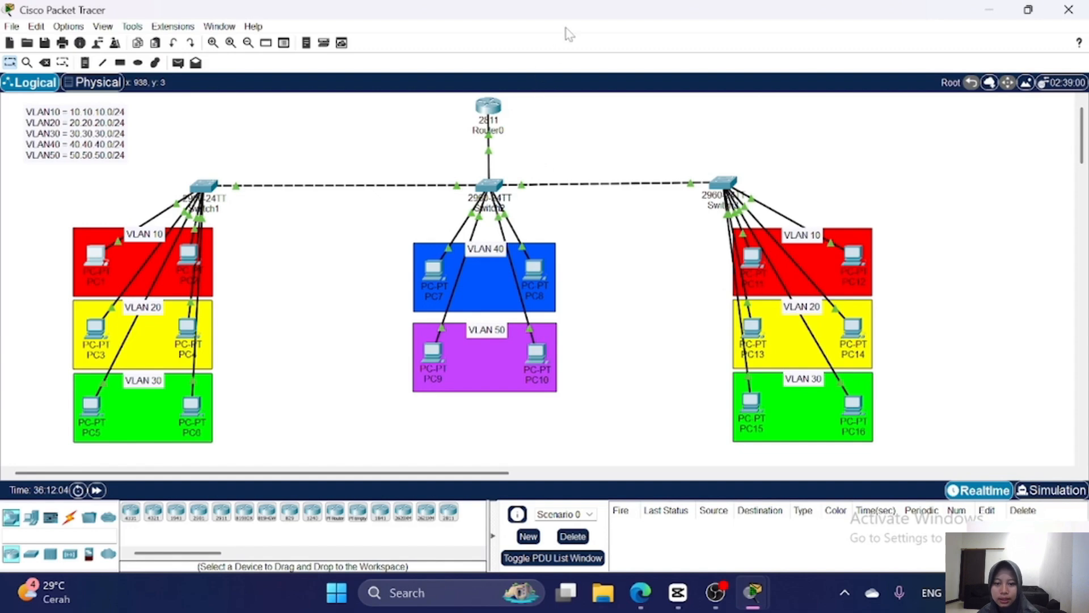
- Set PC7's IPv4 configuration to DHCP, then close its window
left_click(433, 270)
left_click(503, 150)
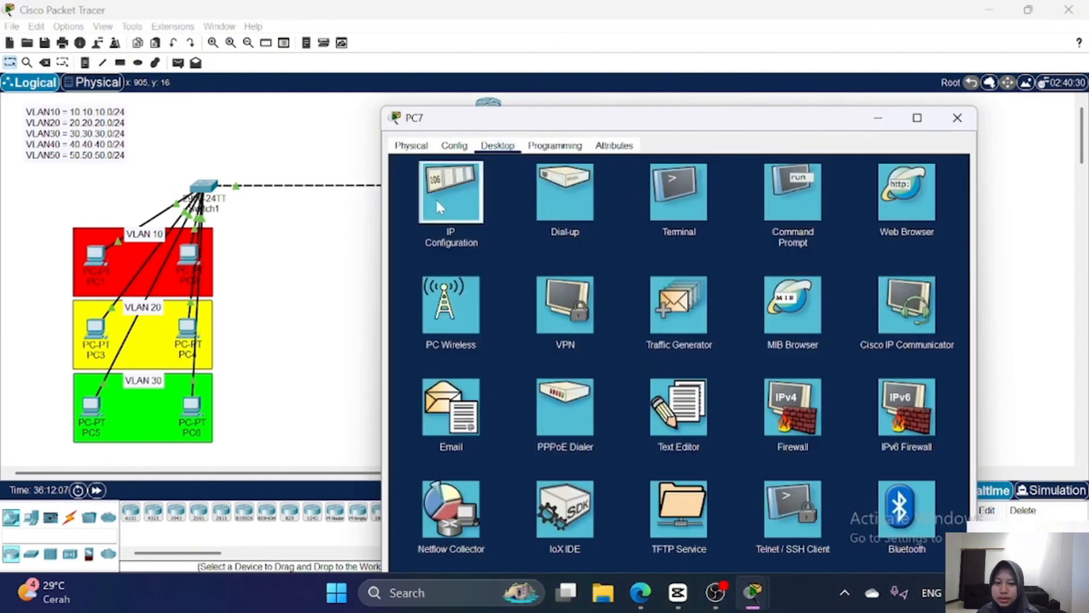
left_click(448, 187)
left_click(407, 216)
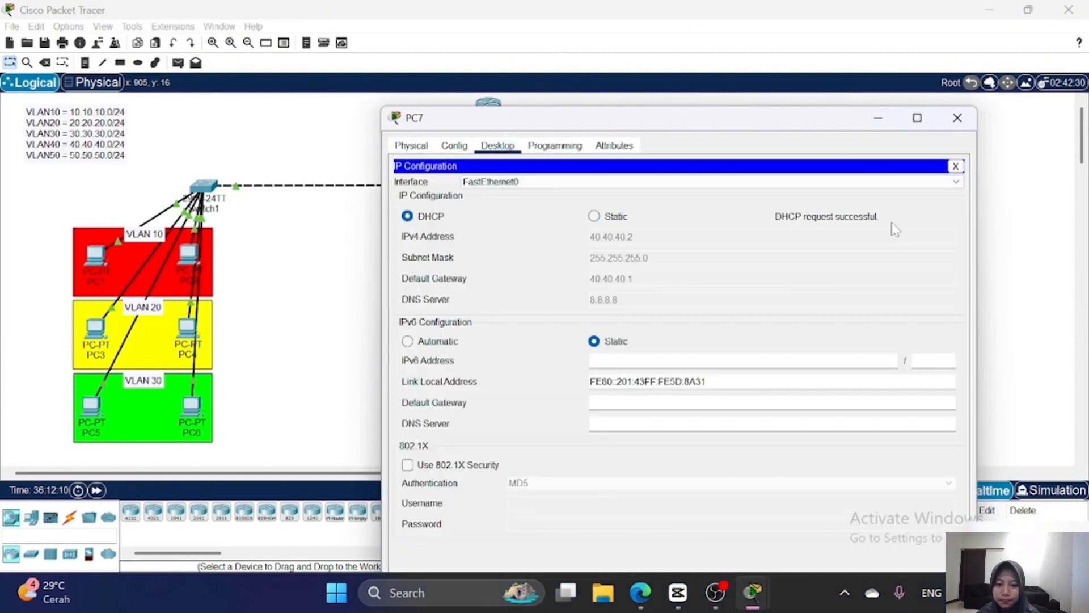
left_click(958, 117)
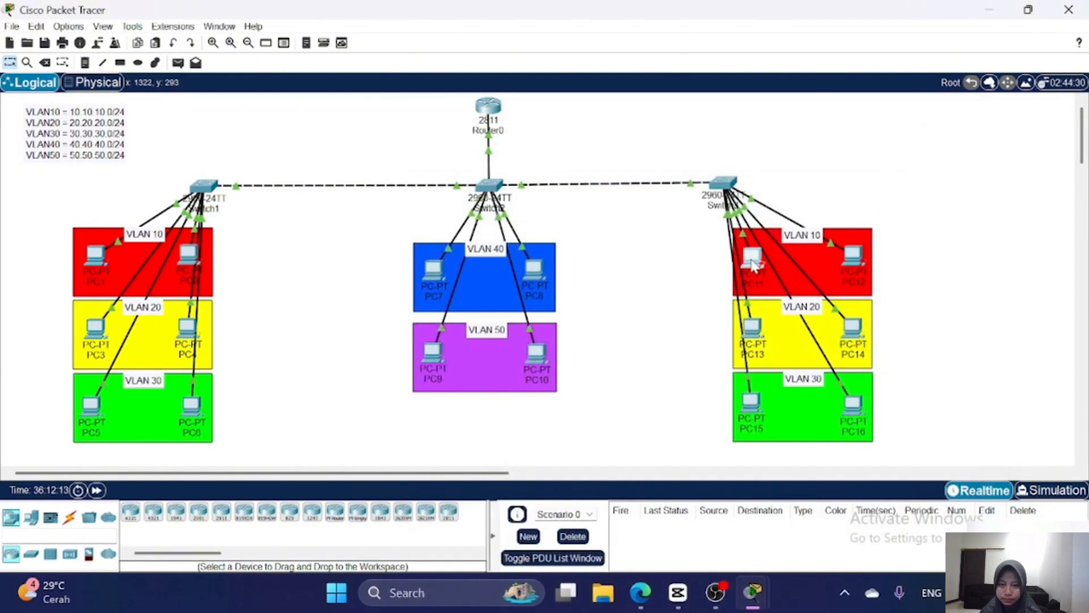
- Set PC11's IPv4 configuration to DHCP, then close its window
left_click(752, 259)
left_click(498, 40)
left_click(449, 88)
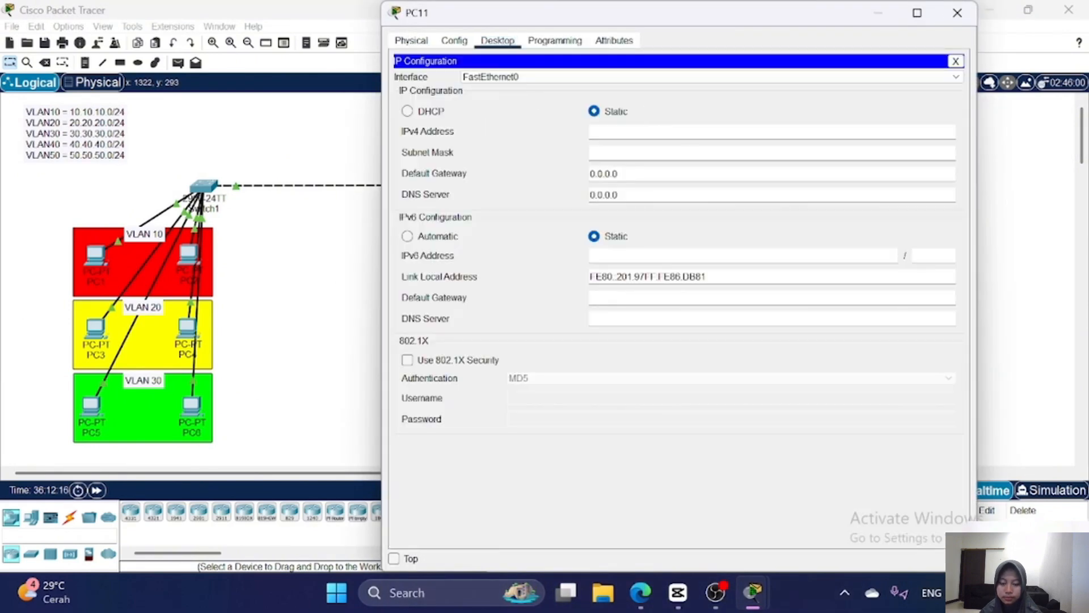
left_click(407, 111)
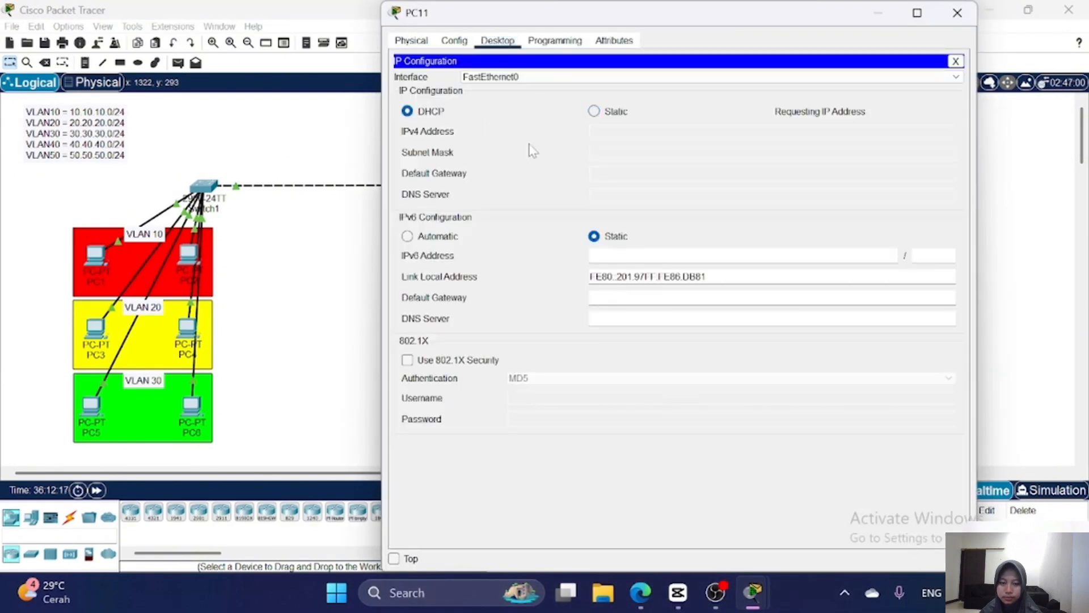
left_click(958, 13)
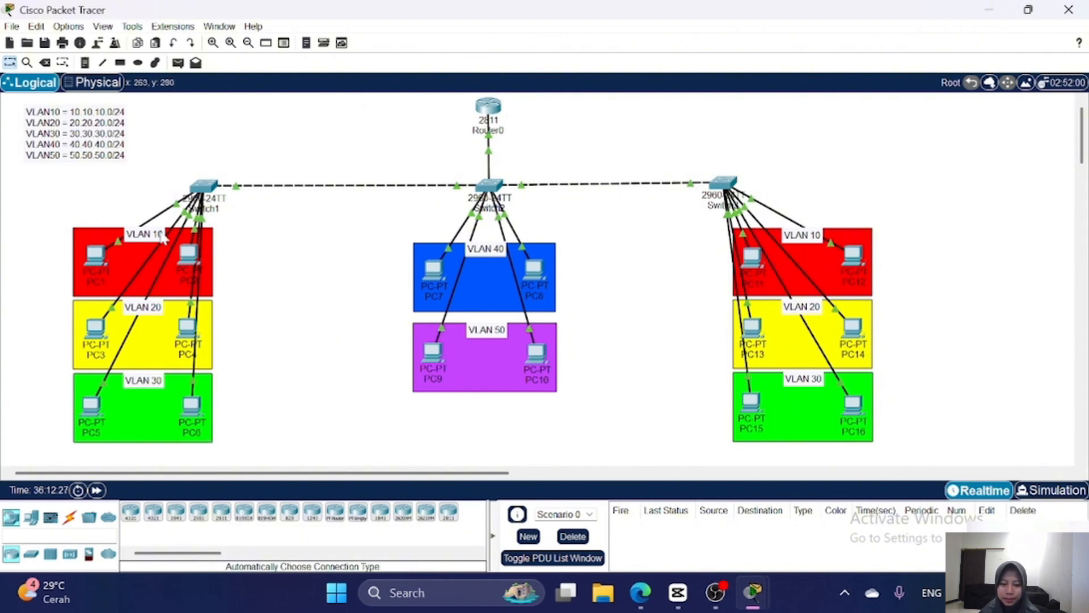
- Send a simple PDU from PC1 in VLAN 10 to PC7 in VLAN 40 to test inter-VLAN connectivity
left_click(177, 63)
left_click(96, 257)
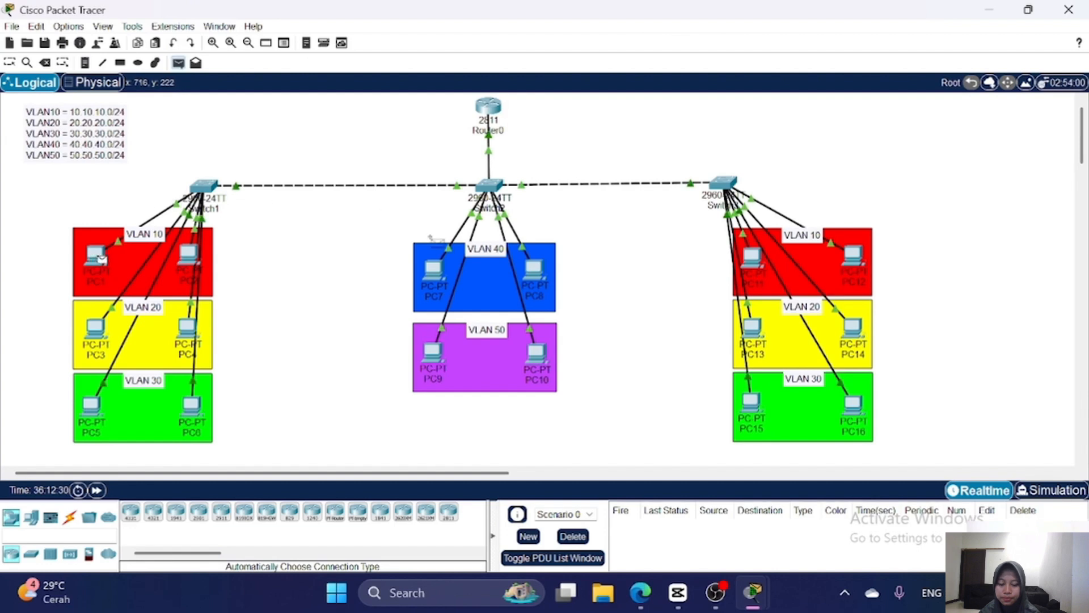
left_click(433, 268)
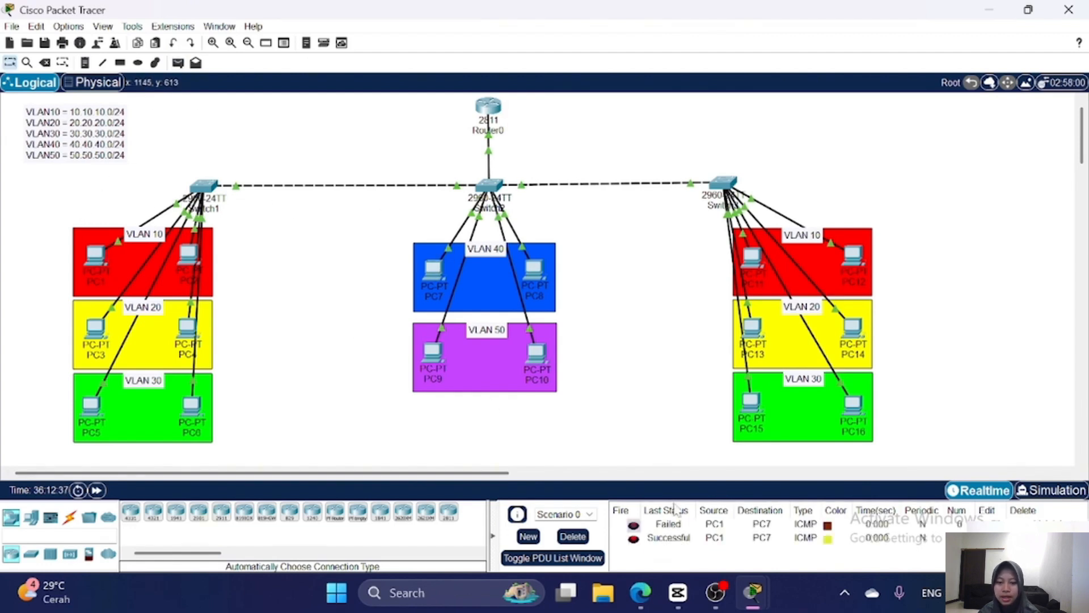